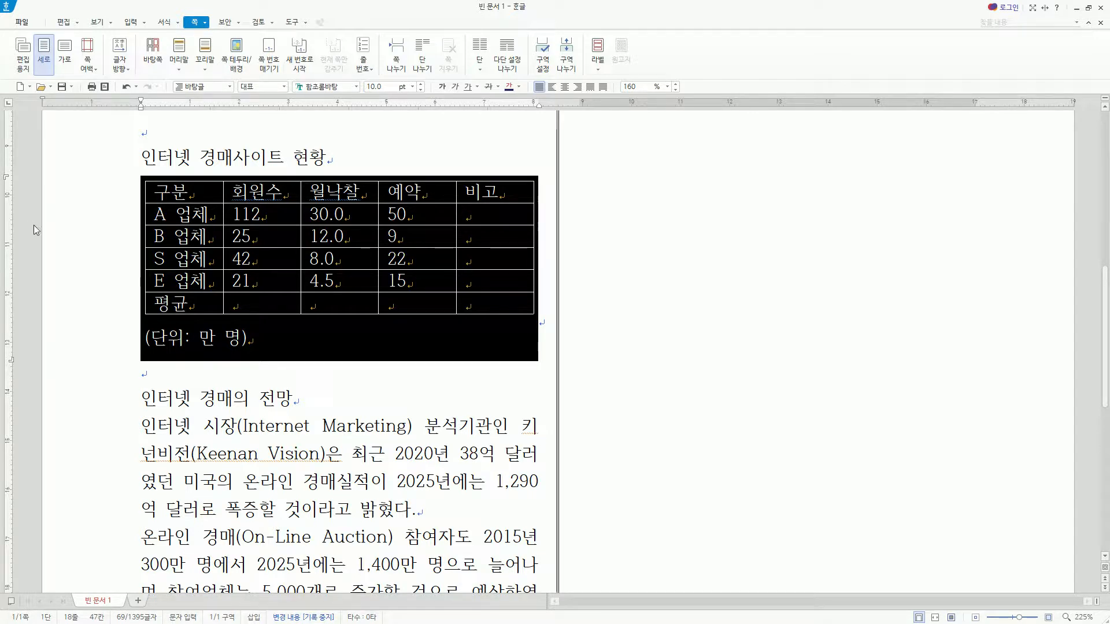
- Center-align the selected table within the column
key(ctrl+shift+c)
mouse_move(533, 93)
mouse_down()
mouse_move(612, 93)
mouse_move(573, 93)
mouse_up()
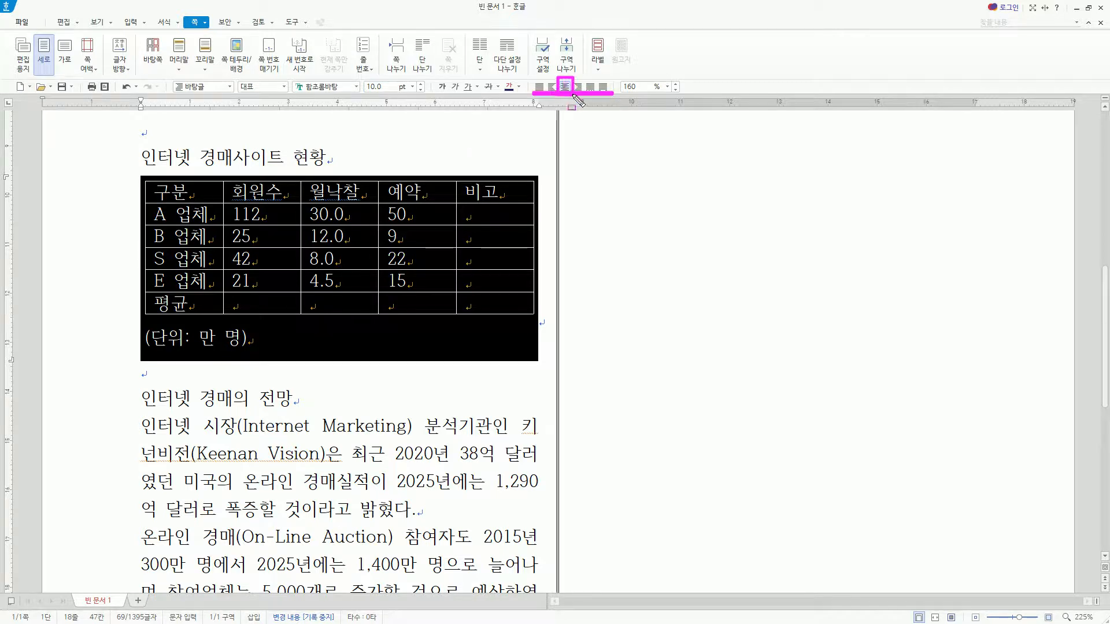
key(Escape)
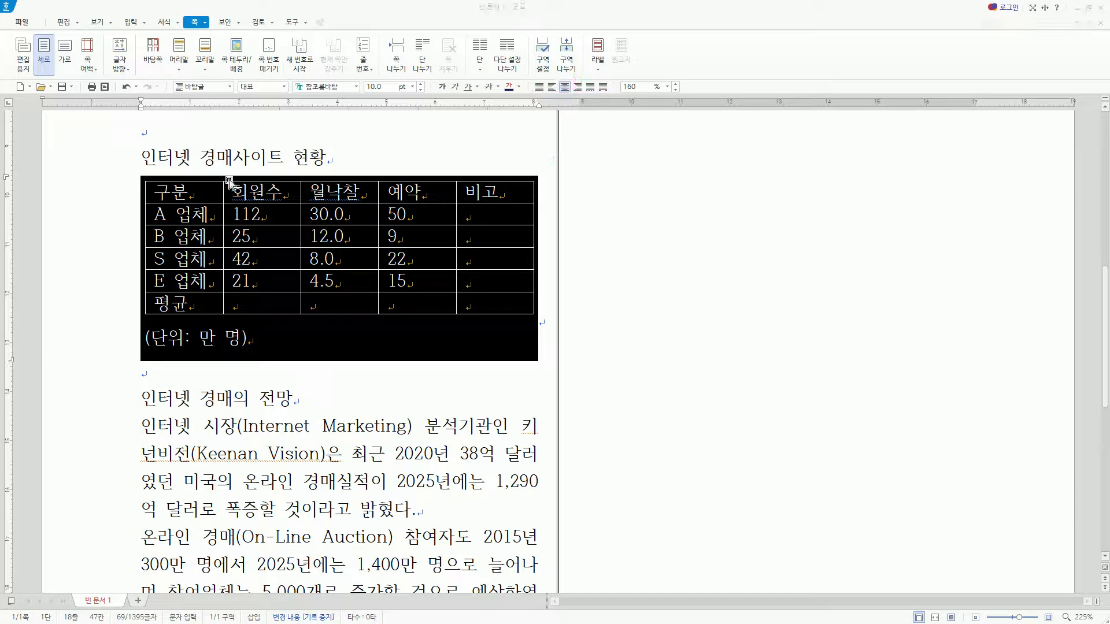
- Center the text in the table's header row and in the first-column cells from A 업체 to 평균
click(199, 193)
drag(199, 192, 492, 191)
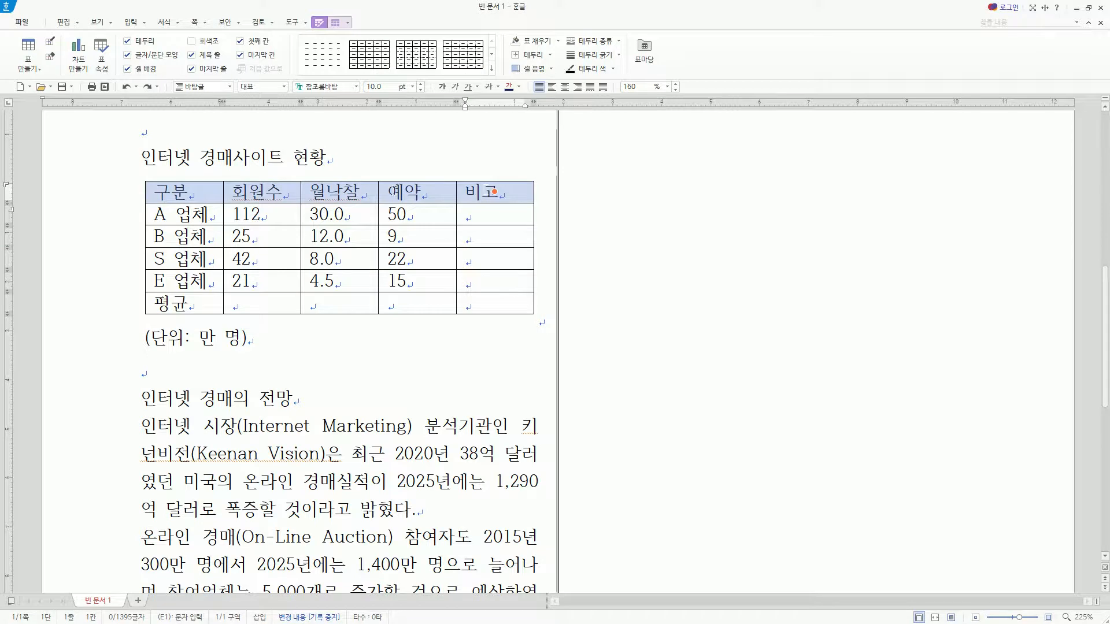
key(ctrl+shift+c)
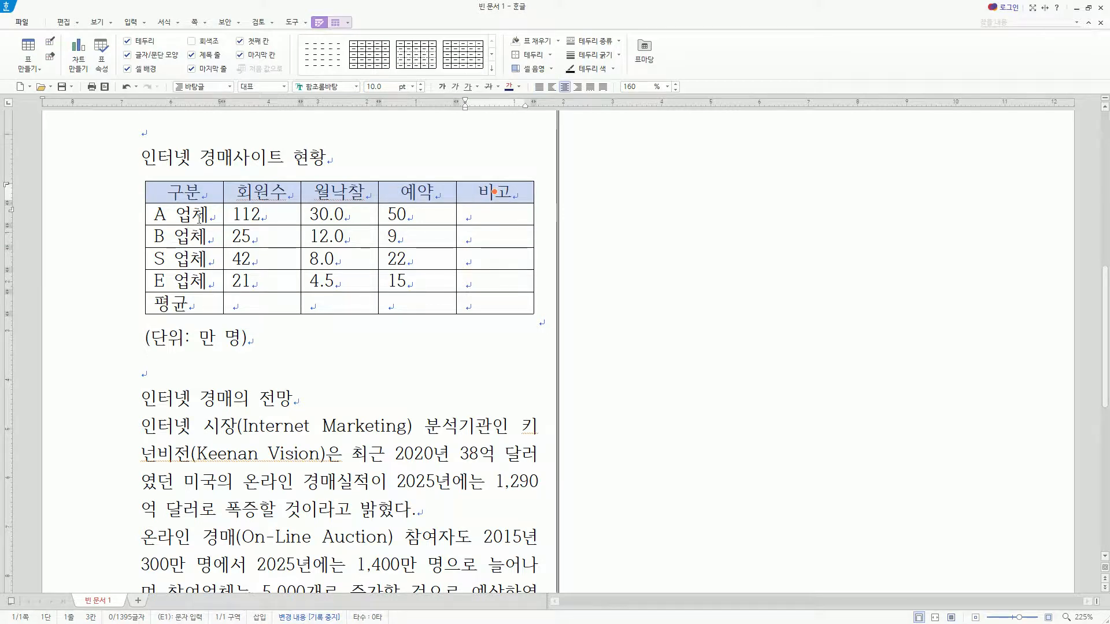
drag(197, 215, 199, 302)
drag(188, 193, 494, 192)
drag(188, 214, 185, 301)
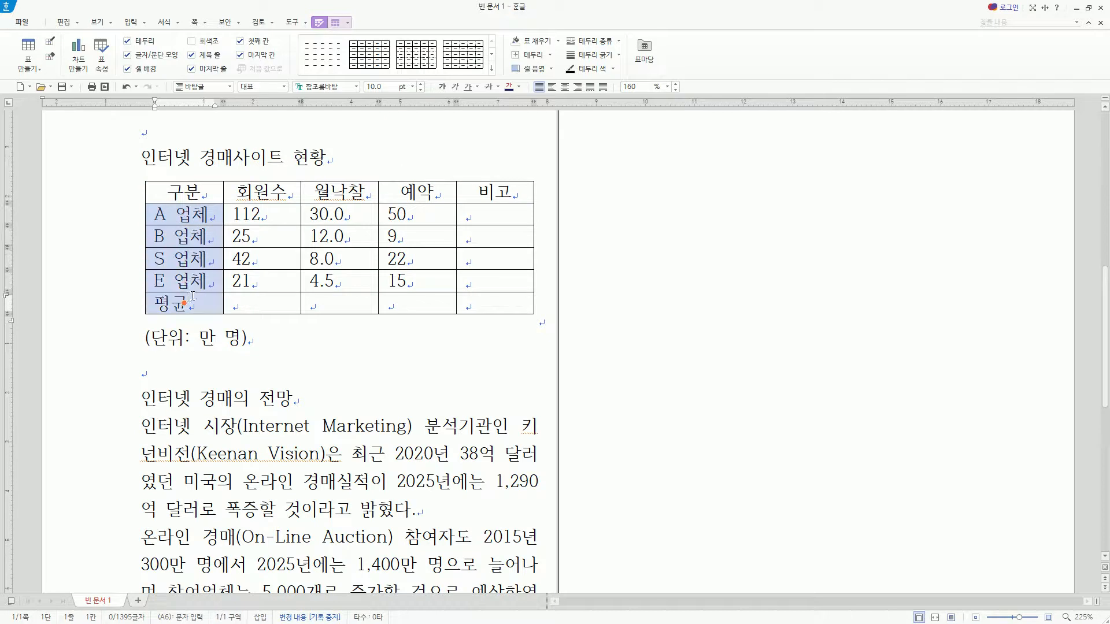
key(ctrl+shift+c)
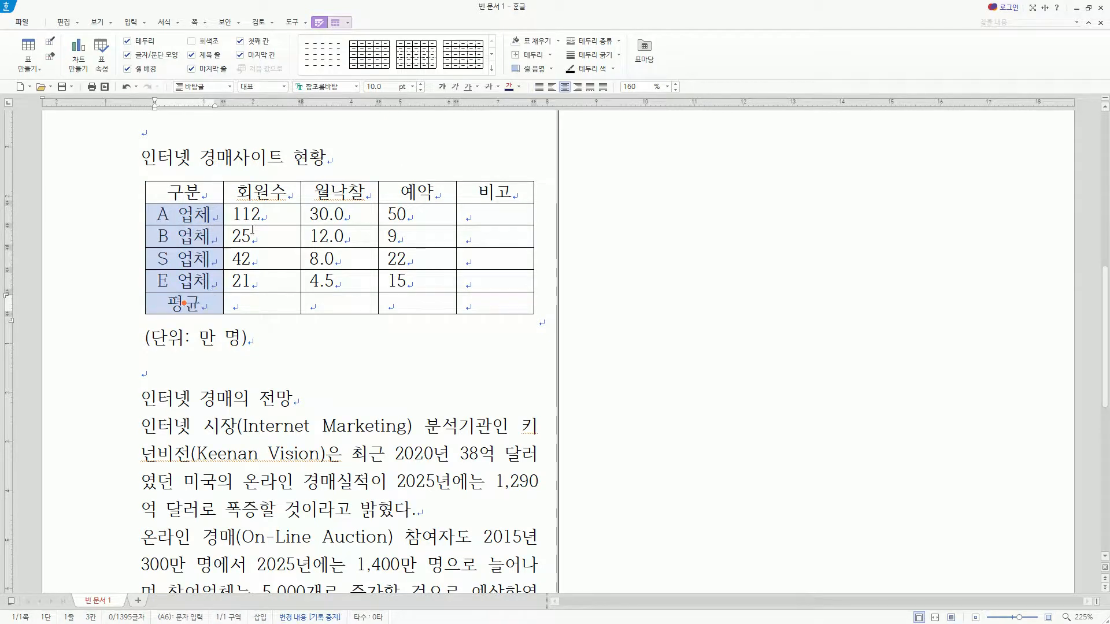
- Right-align the cells under 회원수, 월낙찰 and 예약, including the 평균 row, and the table caption (단위: 만 명)
drag(254, 214, 403, 297)
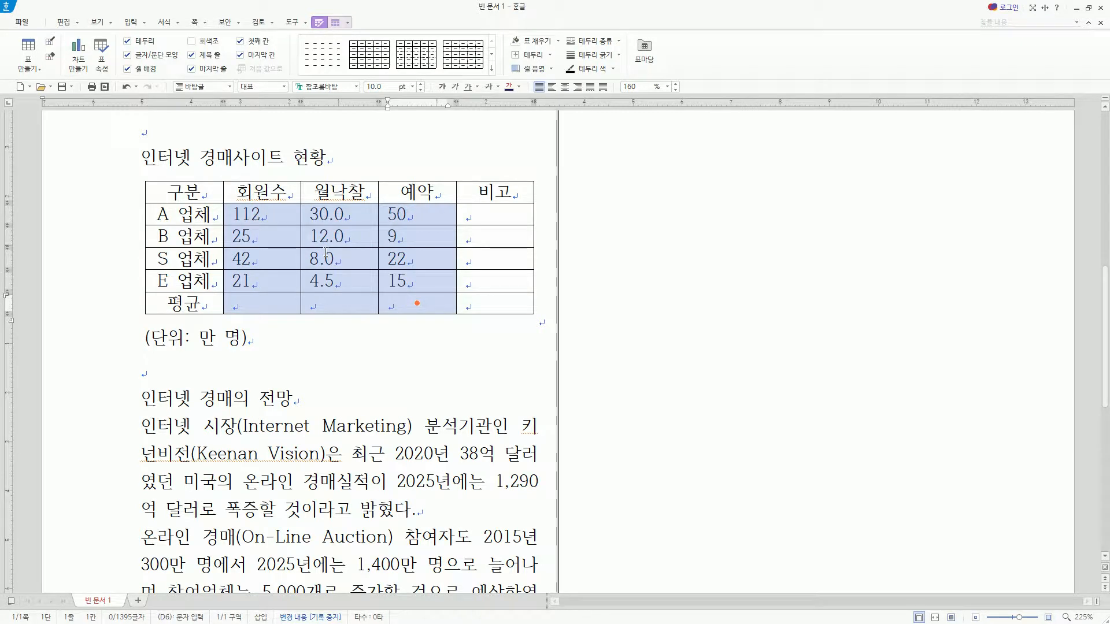
key(ctrl+shift+r)
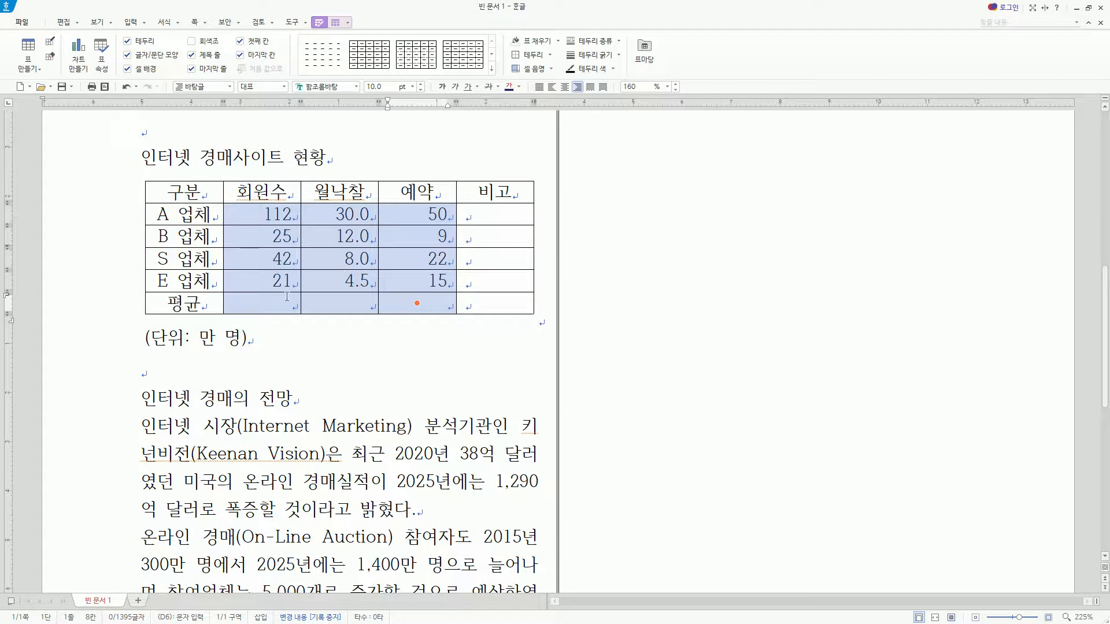
click(223, 340)
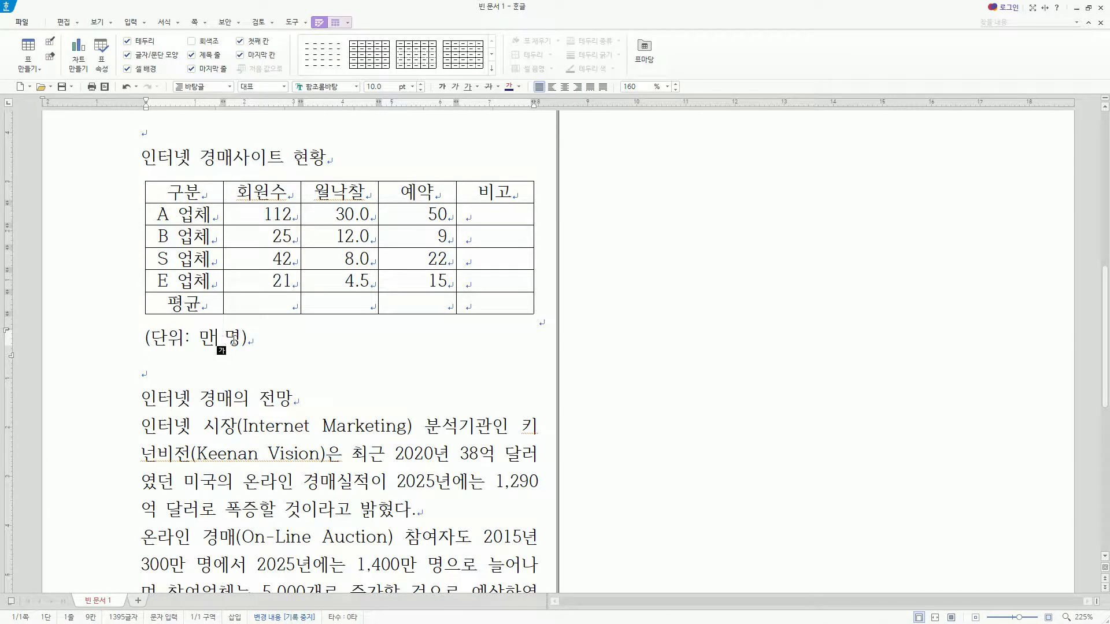
key(ctrl+shift+r)
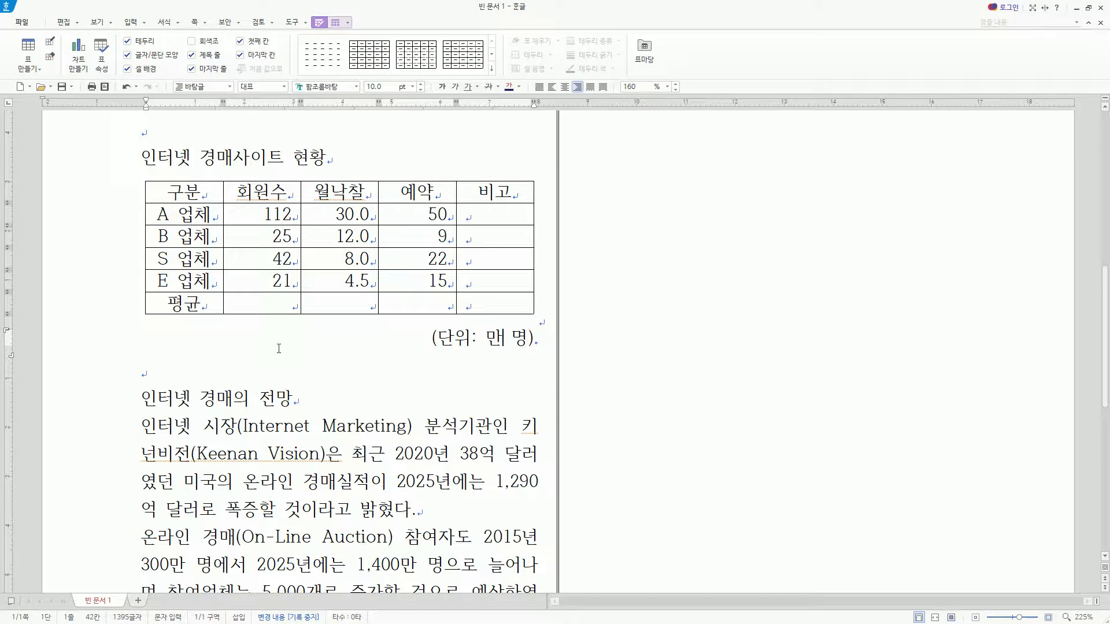
- Return the text cursor to the beginning of the document
scroll(458, 383, up, 10)
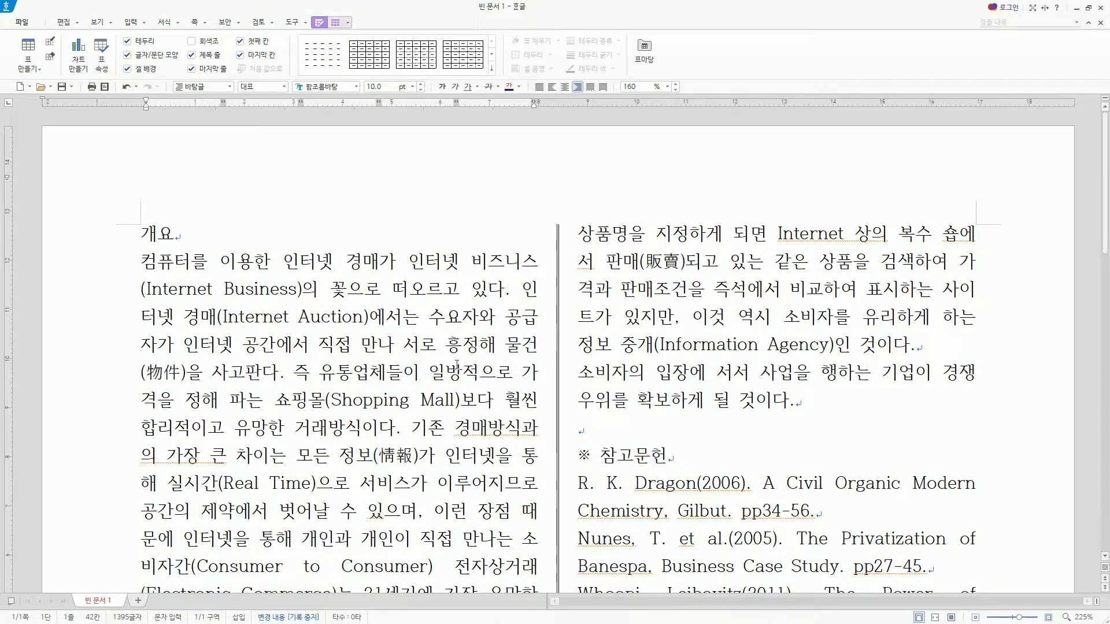
scroll(458, 364, down, 5)
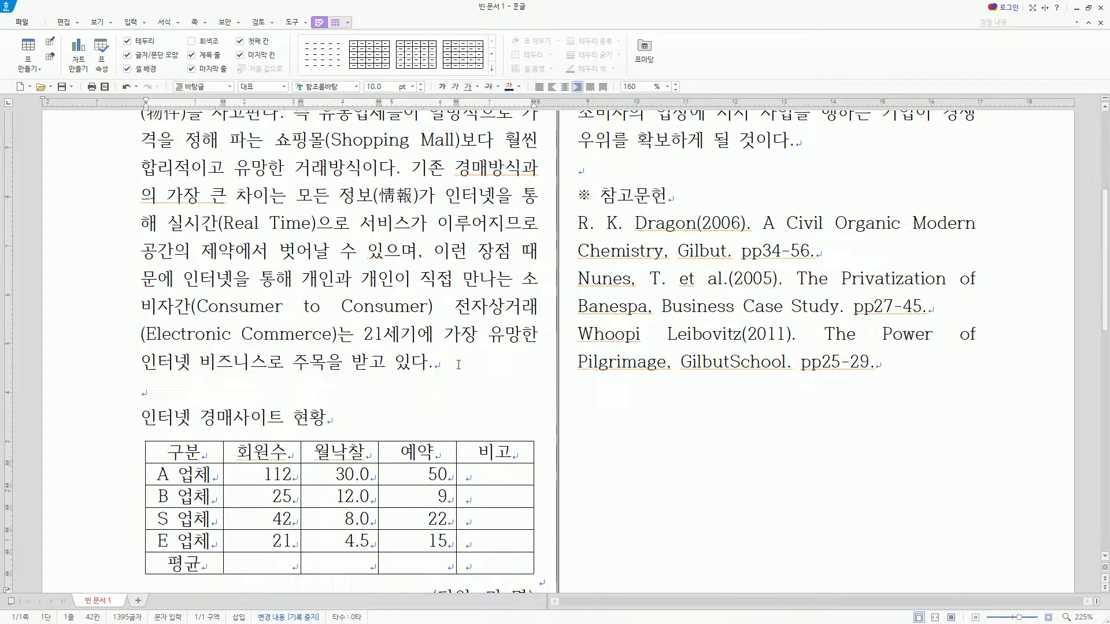
scroll(458, 365, down, 4)
scroll(458, 364, up, 9)
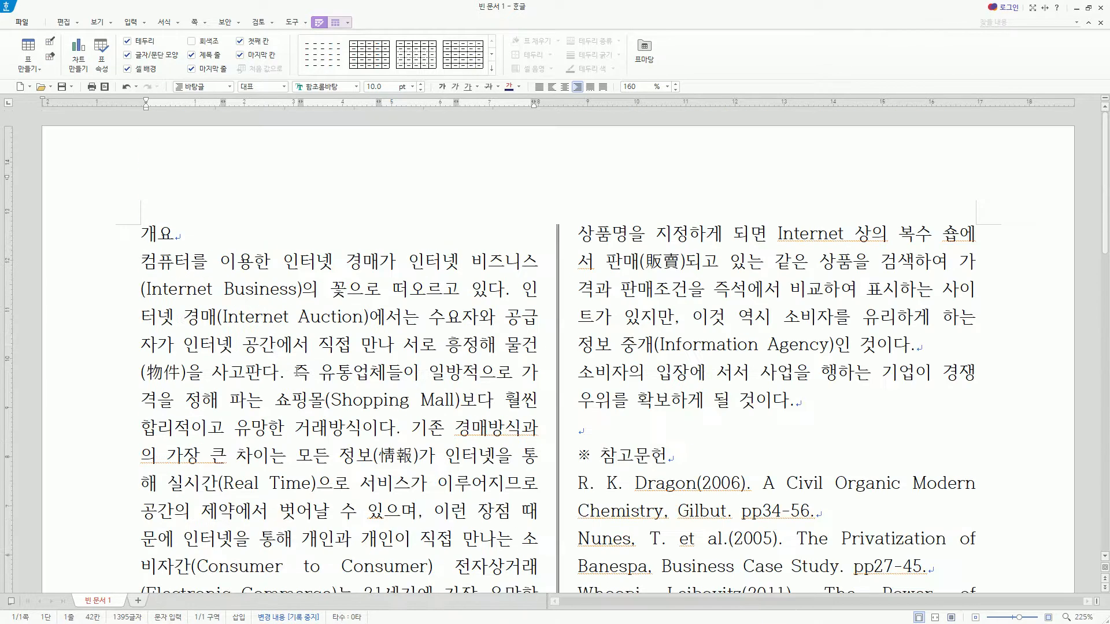
key(ctrl+Home)
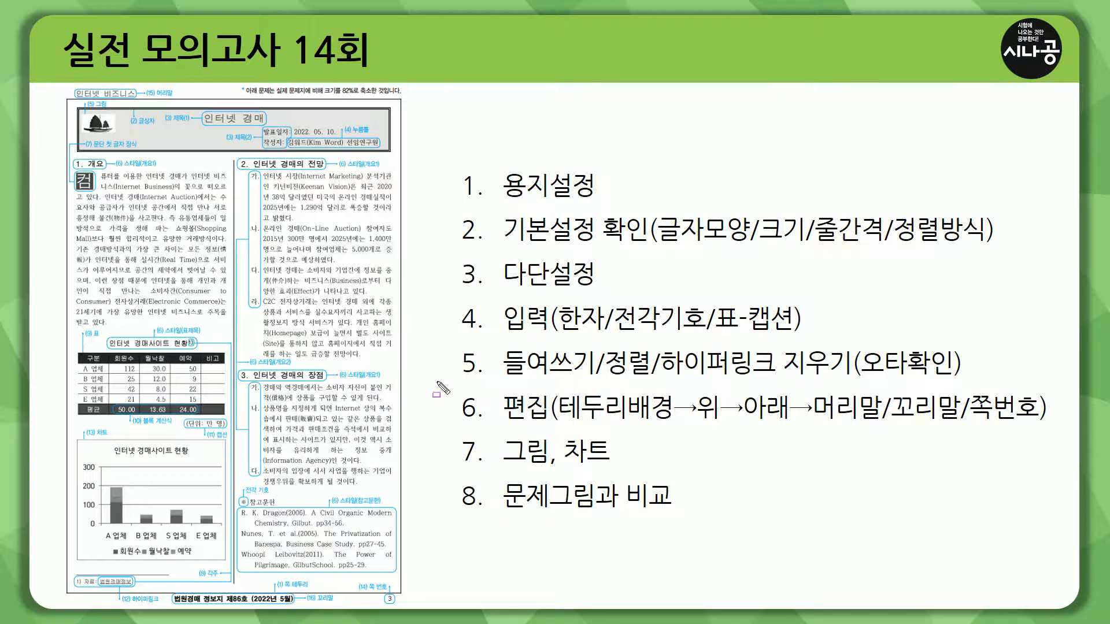
drag(436, 382, 1050, 382)
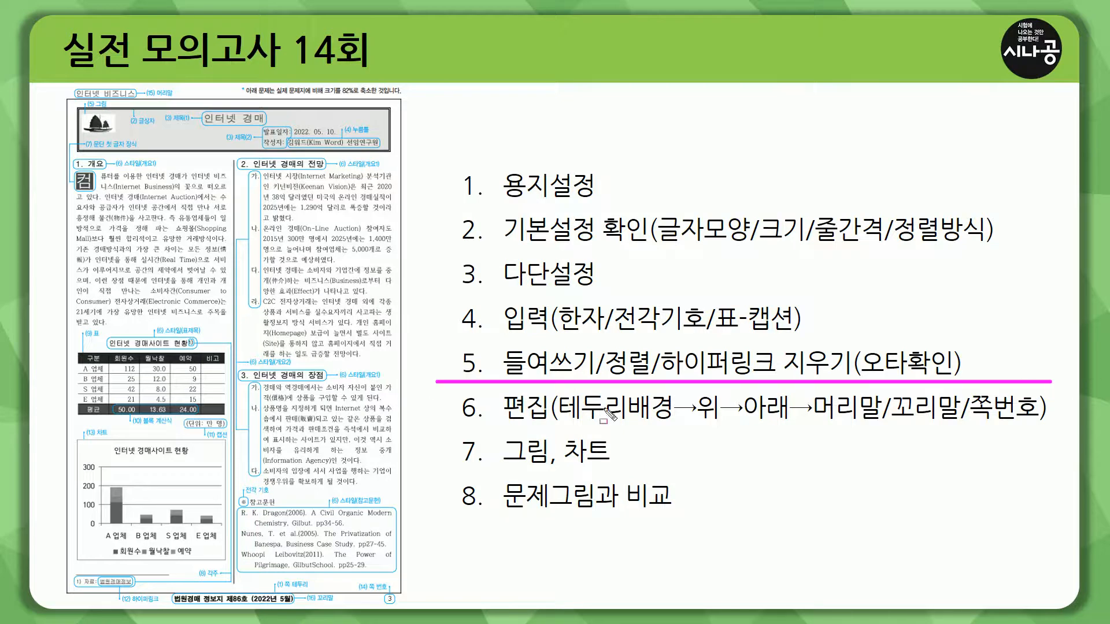
mouse_move(501, 393)
mouse_down()
mouse_move(501, 407)
mouse_move(546, 425)
mouse_move(666, 421)
mouse_up()
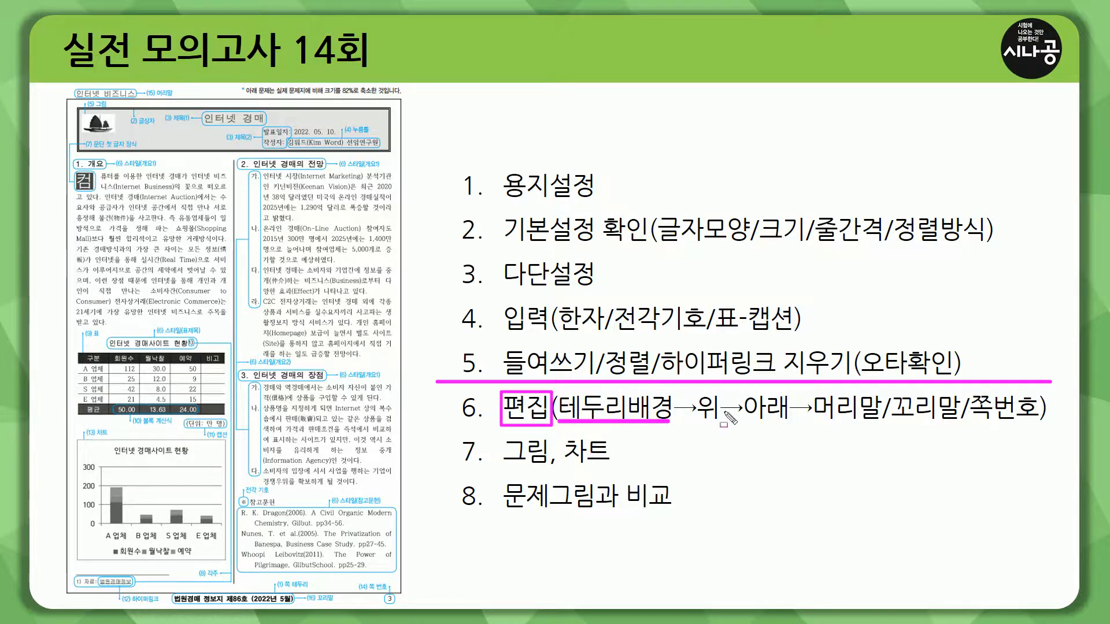
mouse_move(697, 391)
mouse_down()
mouse_move(790, 390)
mouse_move(793, 427)
mouse_up()
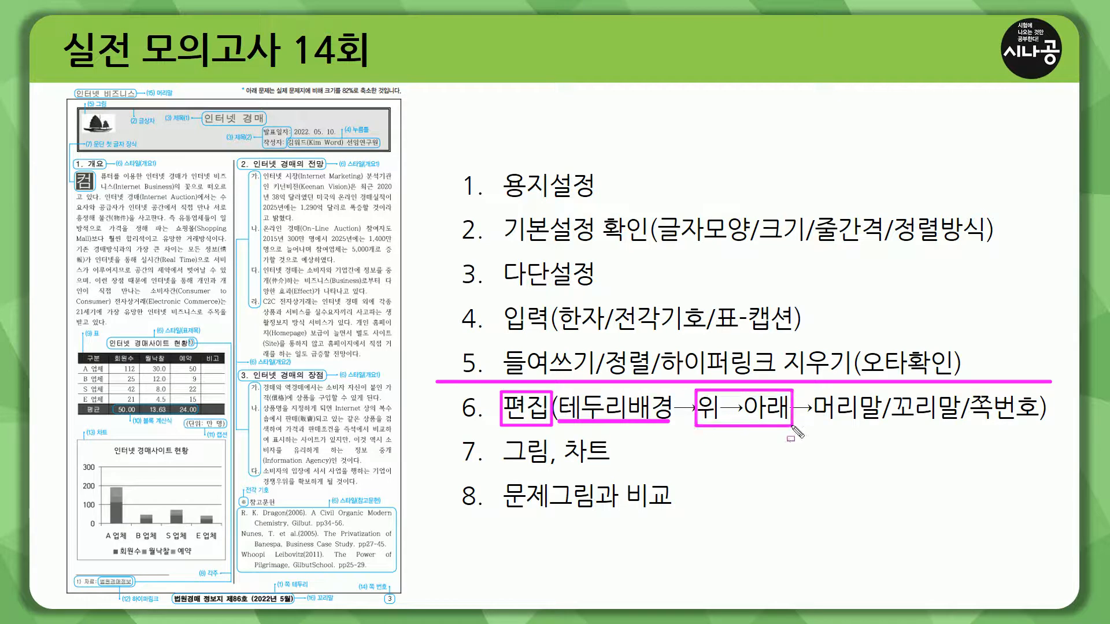
mouse_move(166, 109)
mouse_down()
mouse_move(193, 123)
mouse_move(152, 125)
mouse_move(165, 170)
mouse_up()
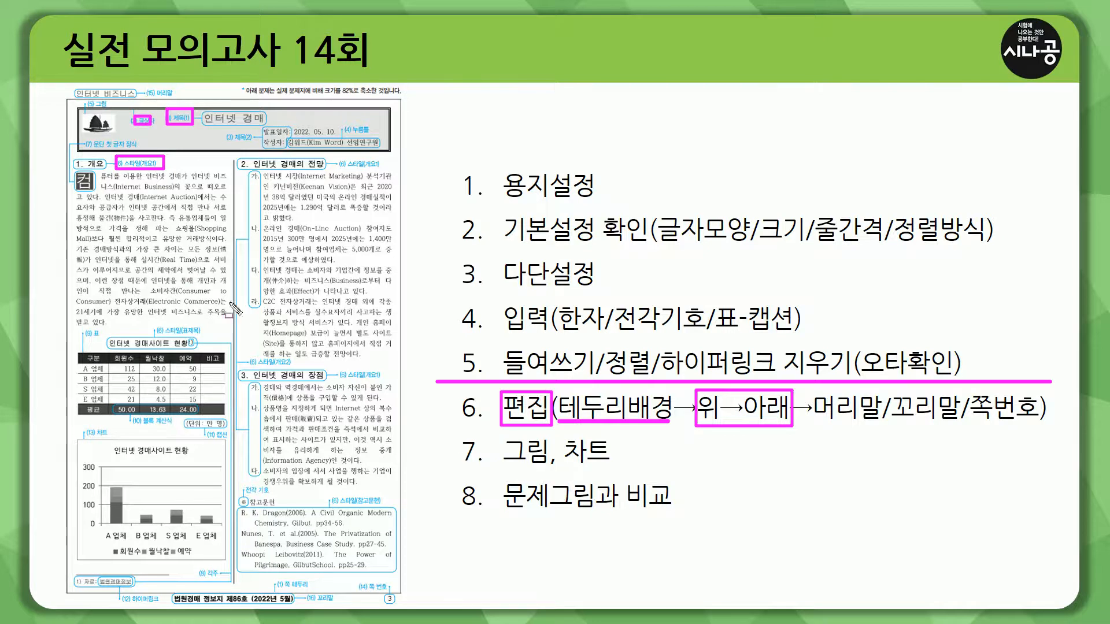
drag(504, 465, 617, 466)
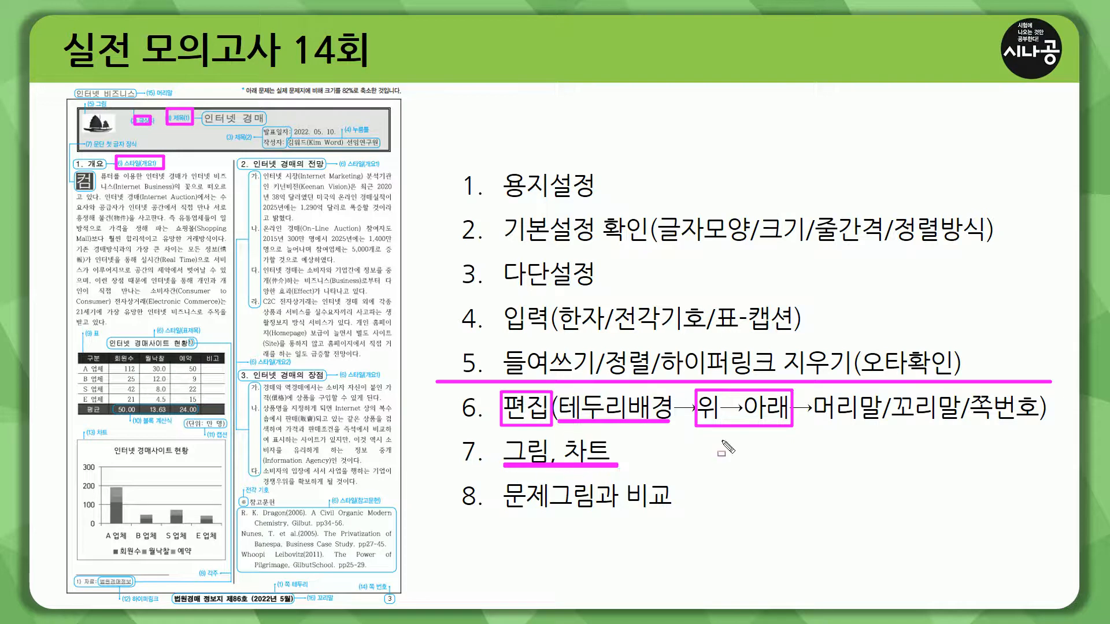
mouse_move(812, 388)
mouse_down()
mouse_move(832, 435)
mouse_move(1046, 445)
mouse_up()
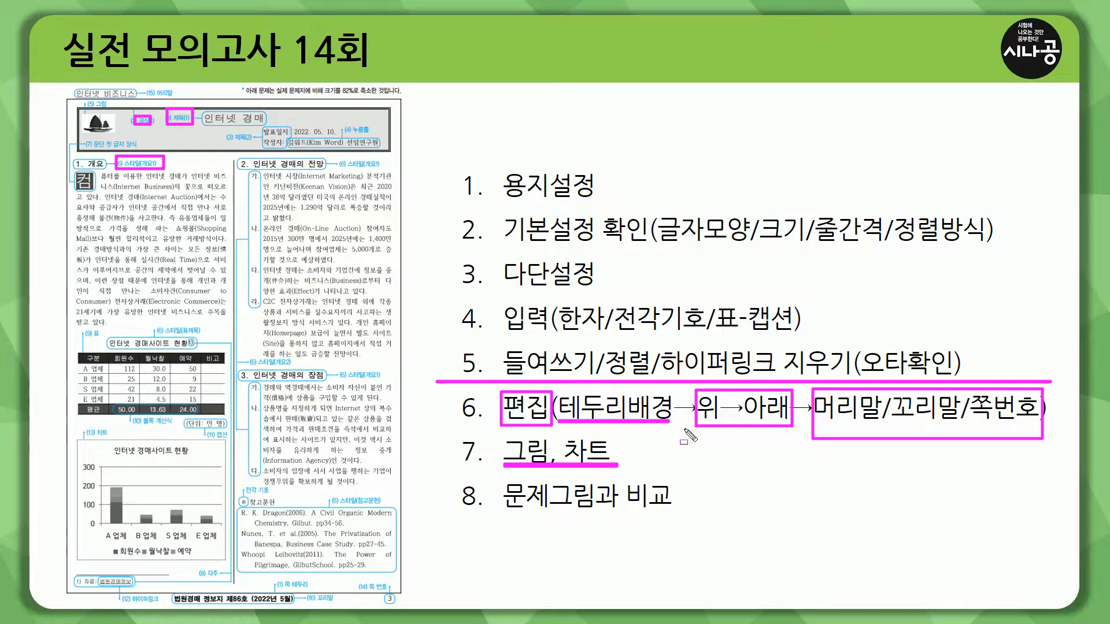
key(Escape)
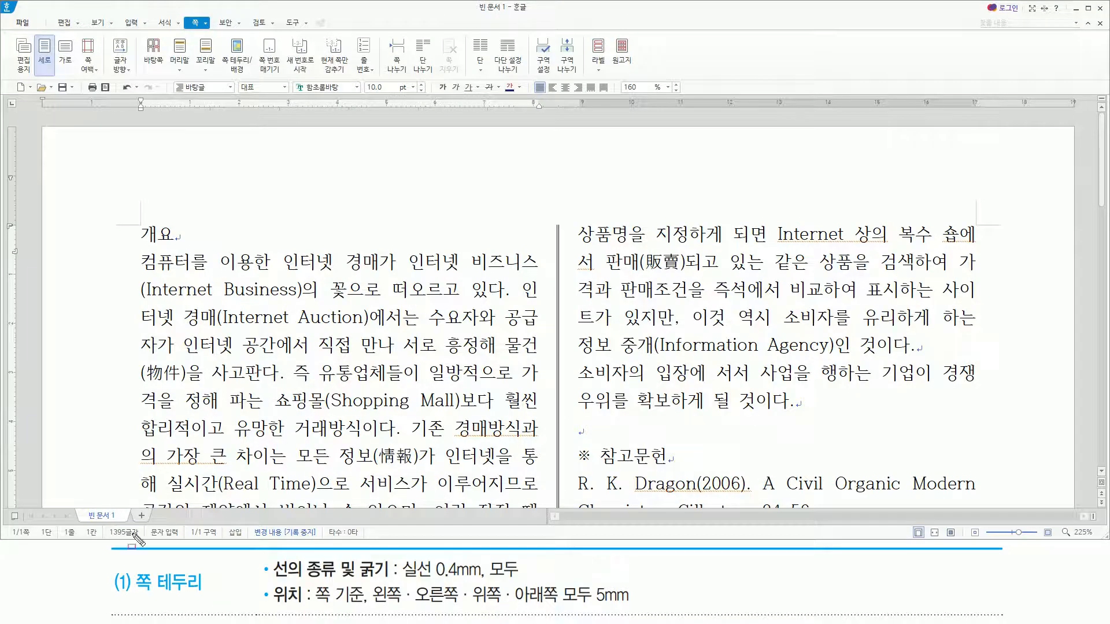
mouse_move(182, 11)
mouse_down()
mouse_move(246, 81)
mouse_move(256, 78)
mouse_up()
key(Escape)
- In the page border and background settings, set the border line type to solid (실선) and its thickness to 0.4 mm
click(245, 62)
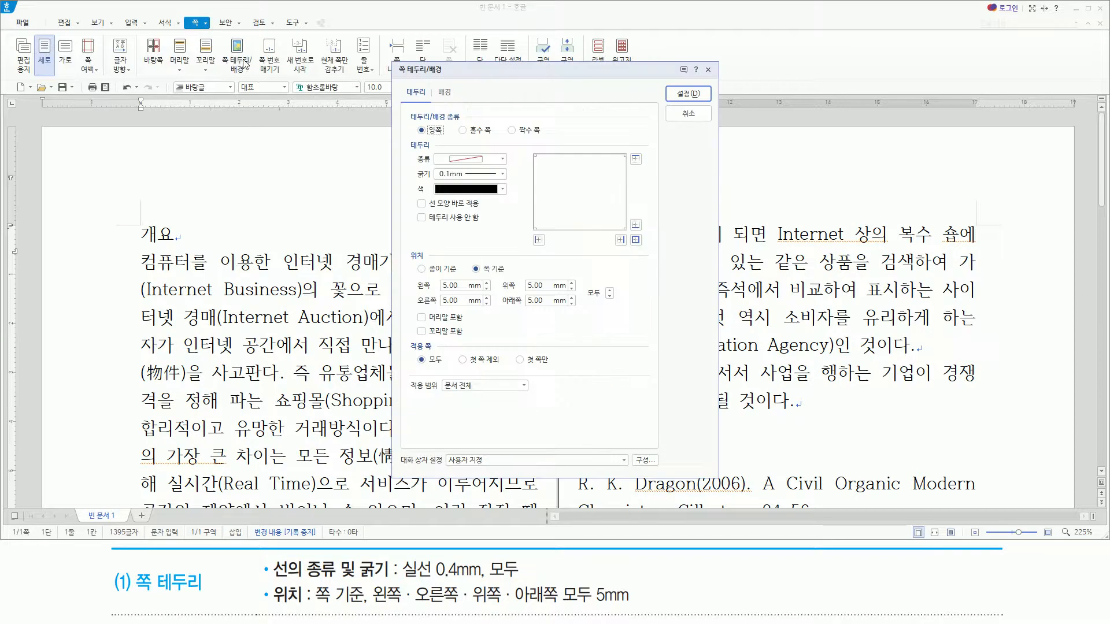
key(ctrl+2)
mouse_move(392, 59)
mouse_down()
mouse_move(649, 459)
mouse_move(729, 481)
mouse_move(719, 477)
mouse_up()
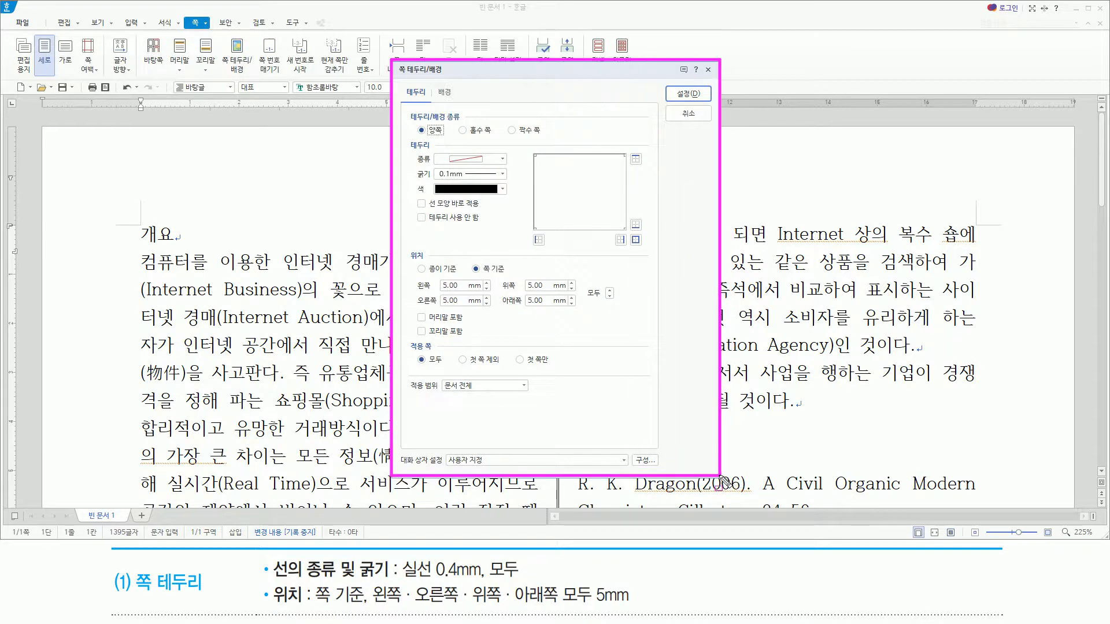
drag(271, 577, 523, 581)
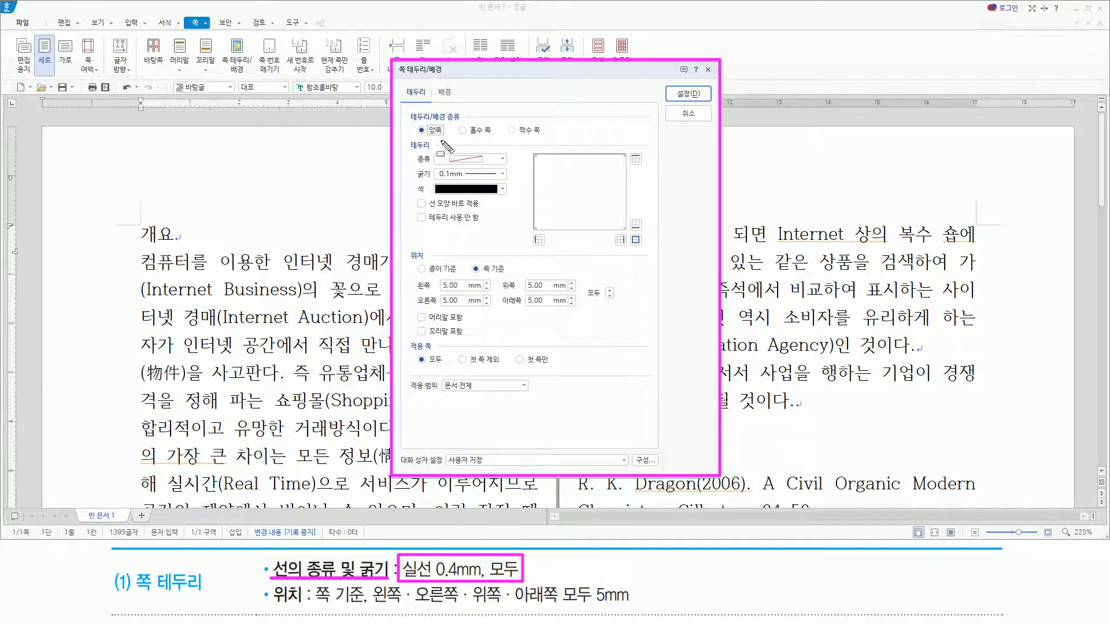
drag(433, 147, 501, 167)
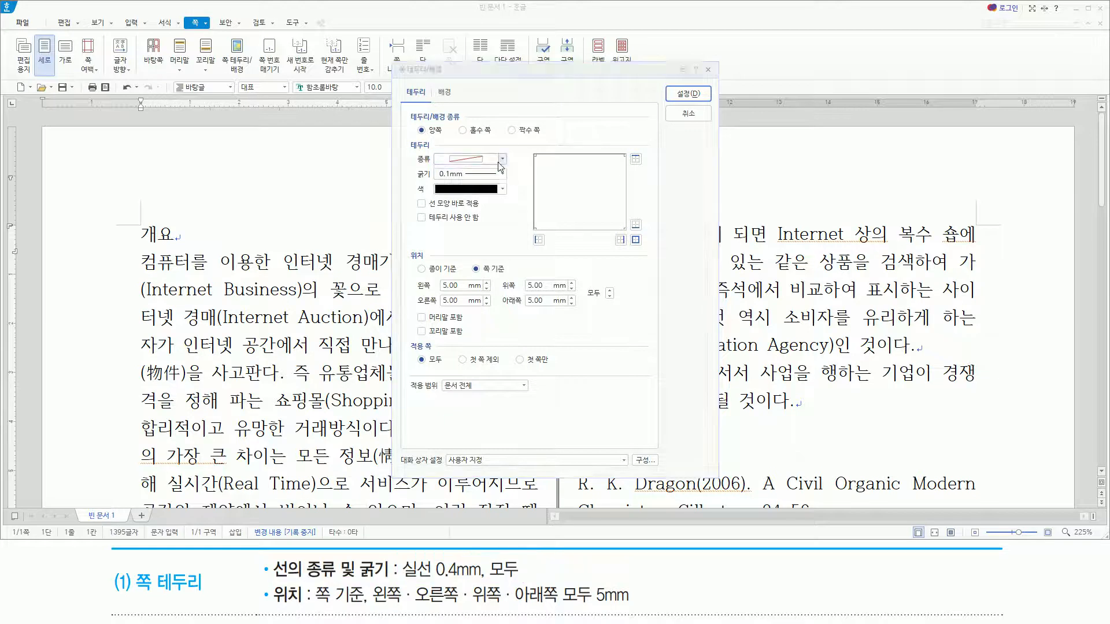
click(502, 159)
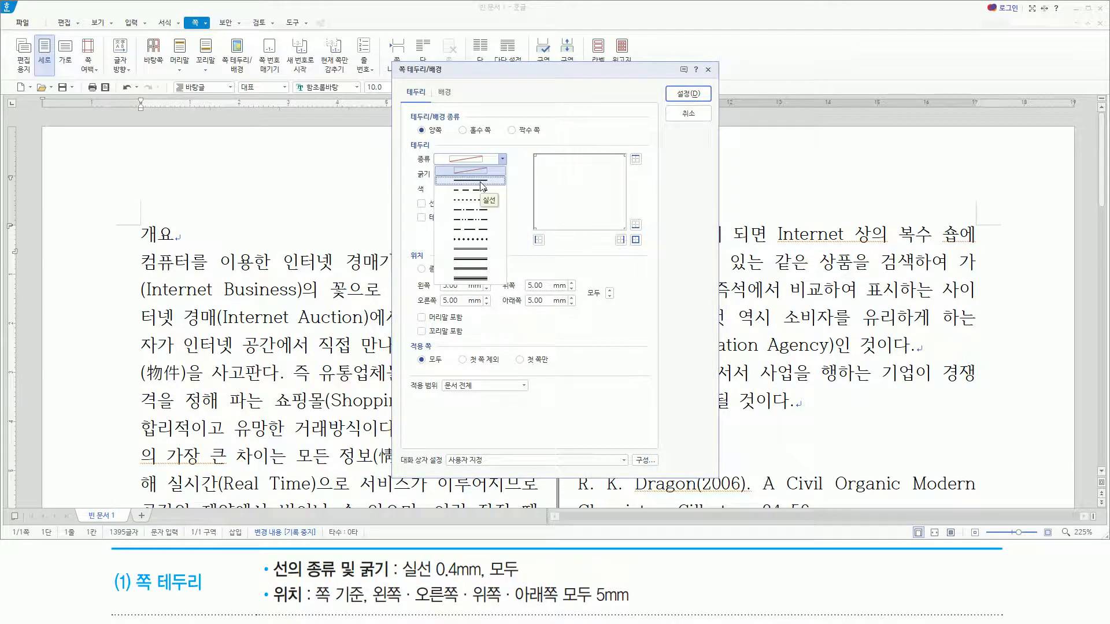
click(482, 180)
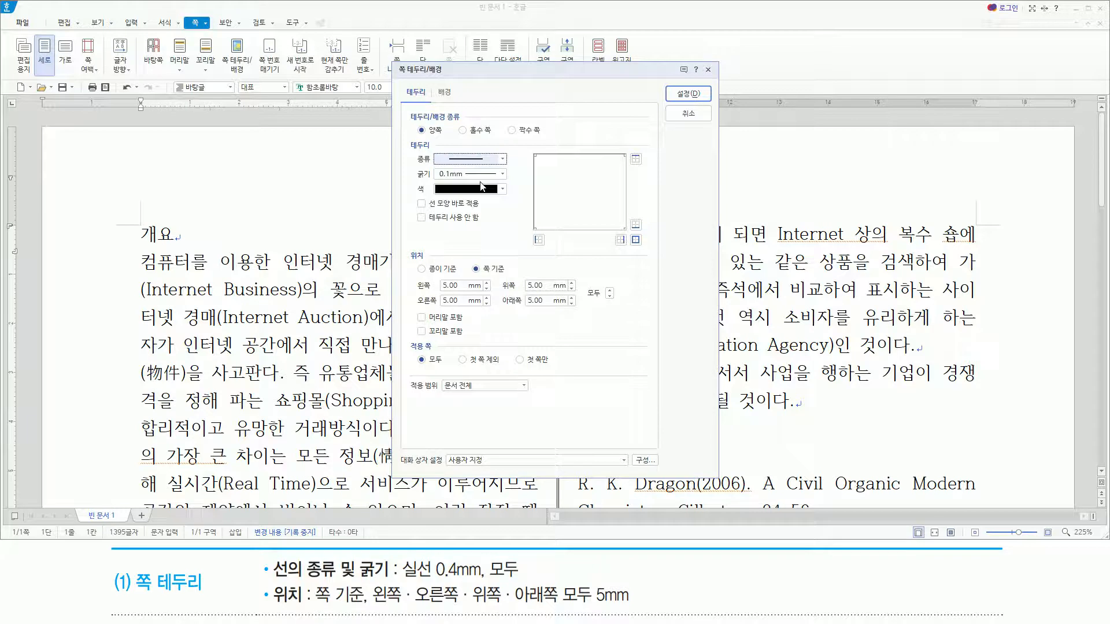
click(498, 174)
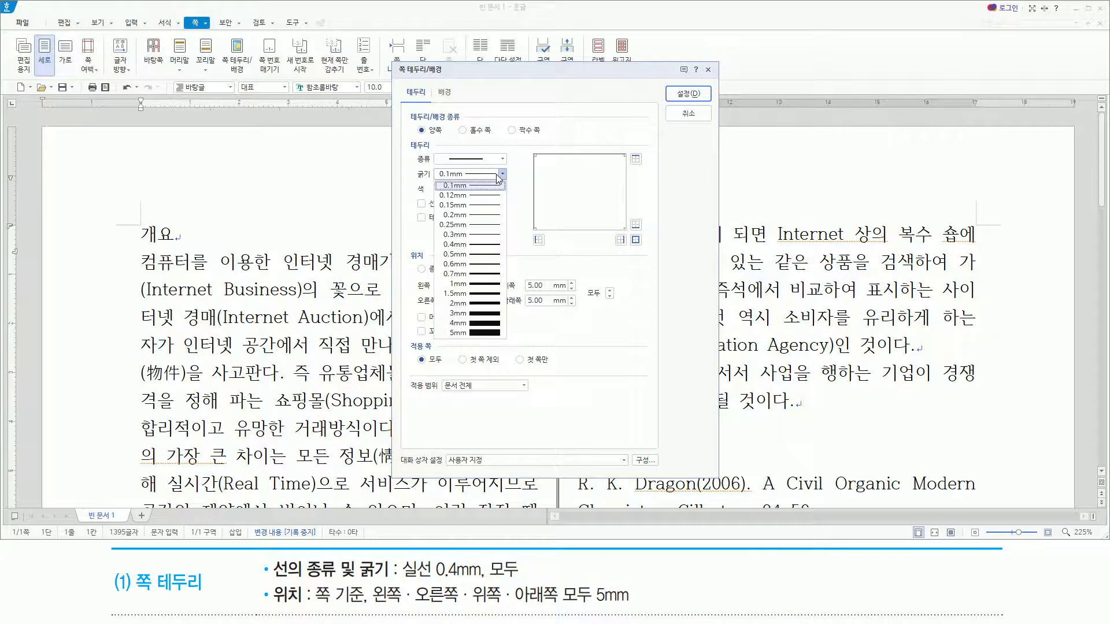
click(477, 245)
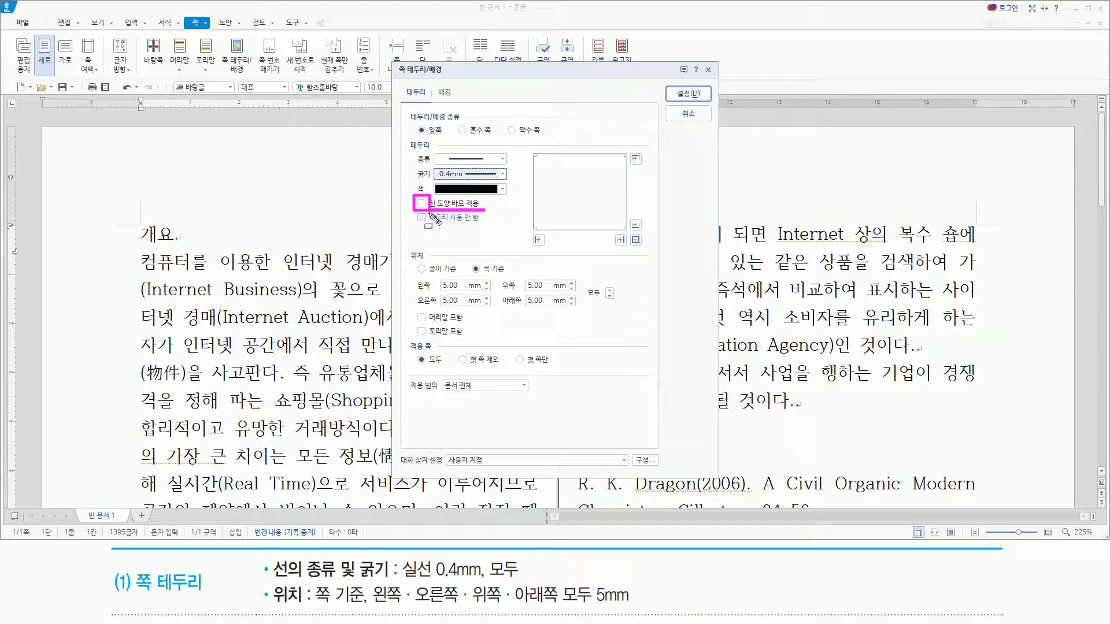
- Apply the border line to all four sides of the page and accept the page border settings
click(636, 240)
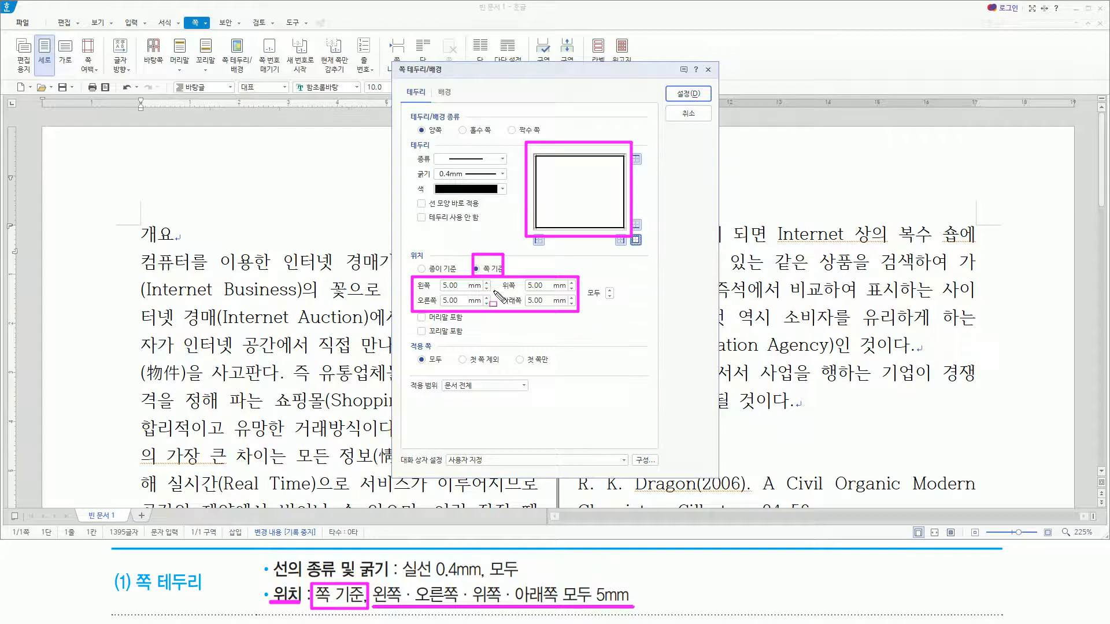
click(688, 94)
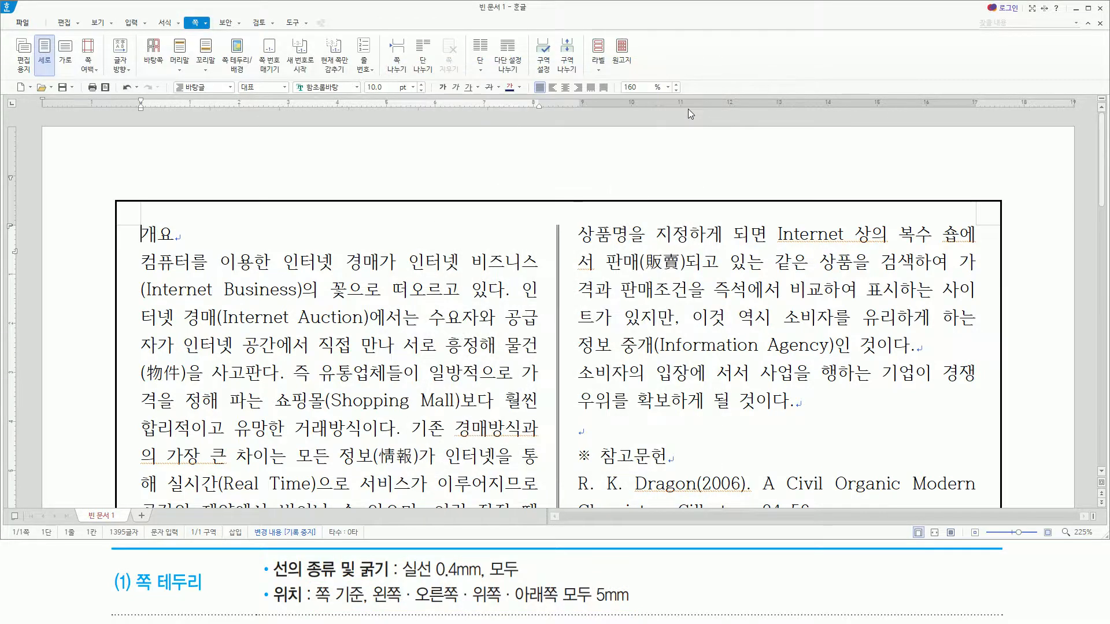
scroll(290, 252, down, 15)
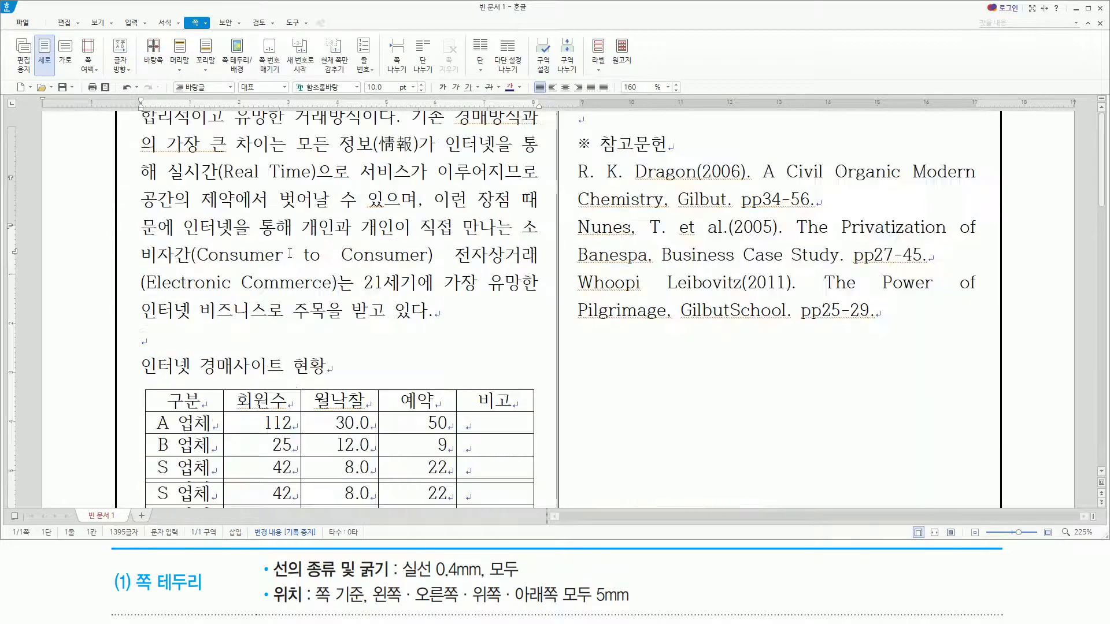
scroll(287, 254, up, 10)
scroll(289, 253, up, 5)
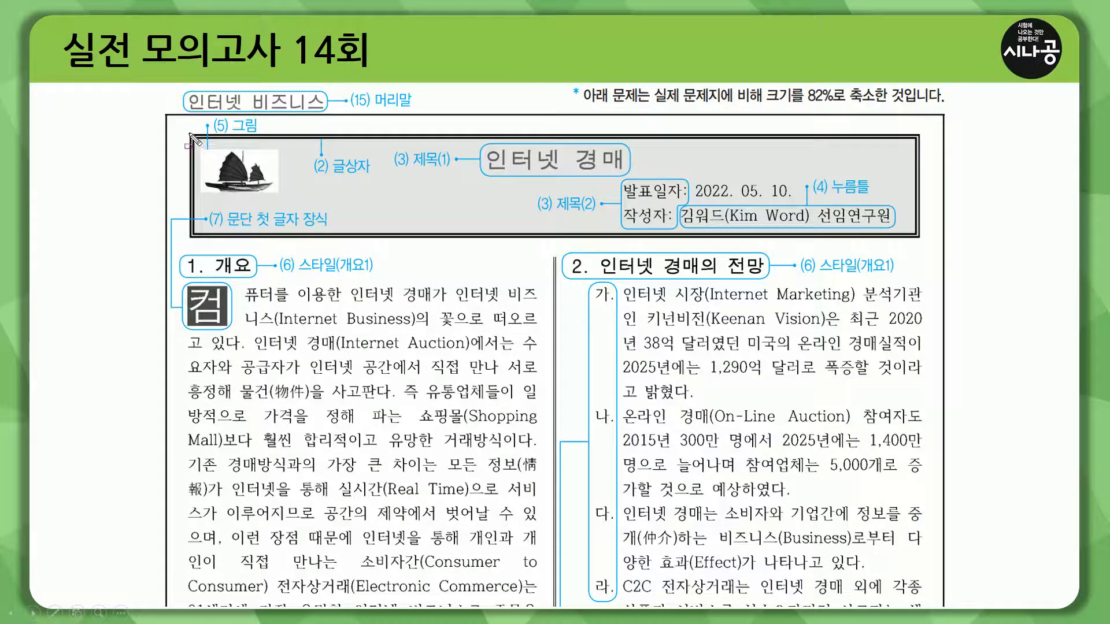
mouse_move(190, 134)
mouse_down()
mouse_move(218, 199)
mouse_move(924, 244)
mouse_up()
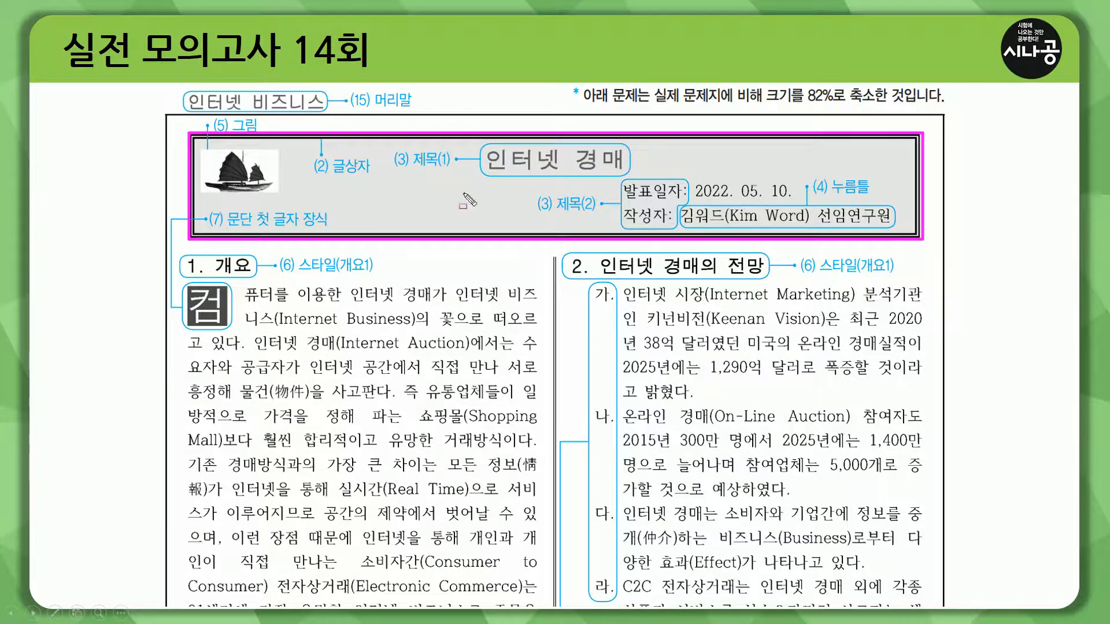
drag(328, 177, 371, 177)
mouse_move(479, 173)
mouse_down()
mouse_move(623, 173)
mouse_move(701, 200)
mouse_move(792, 200)
mouse_up()
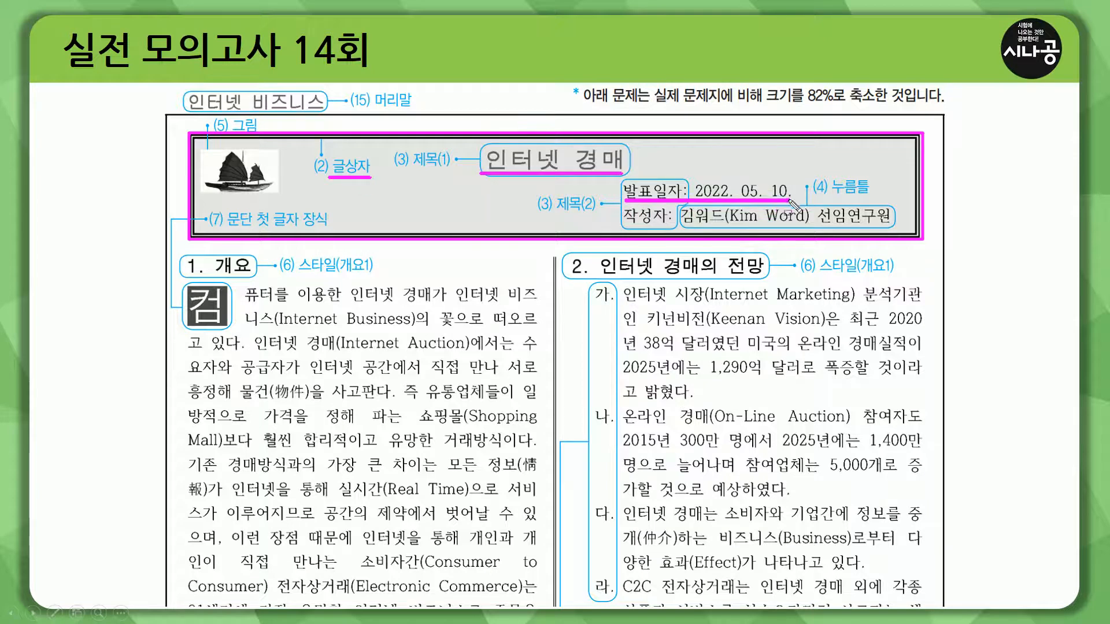
drag(625, 226, 676, 226)
drag(688, 229, 904, 233)
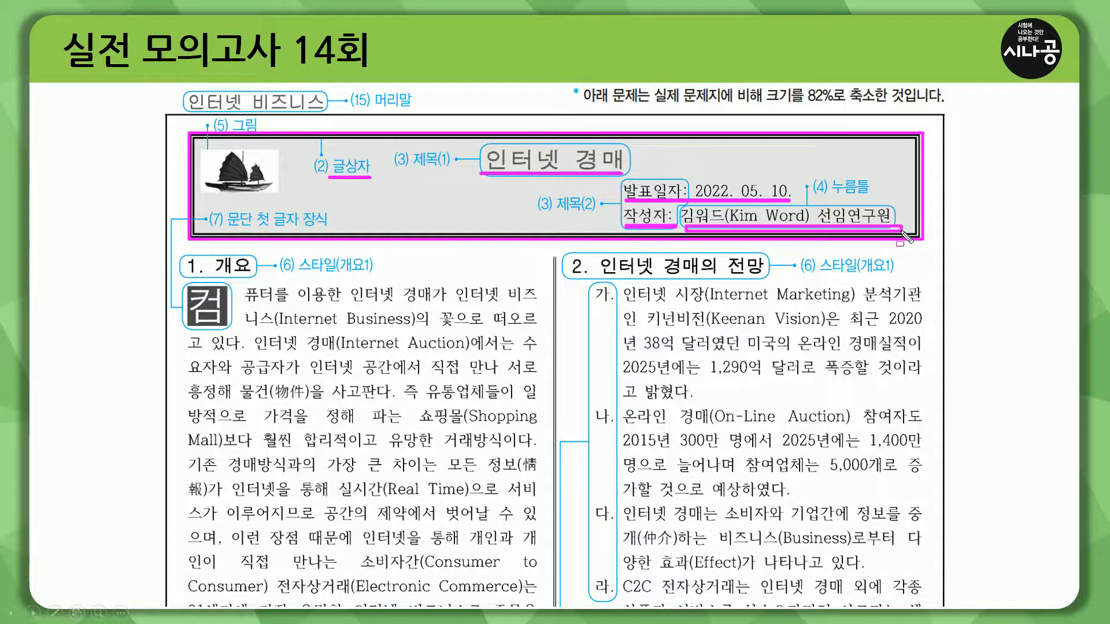
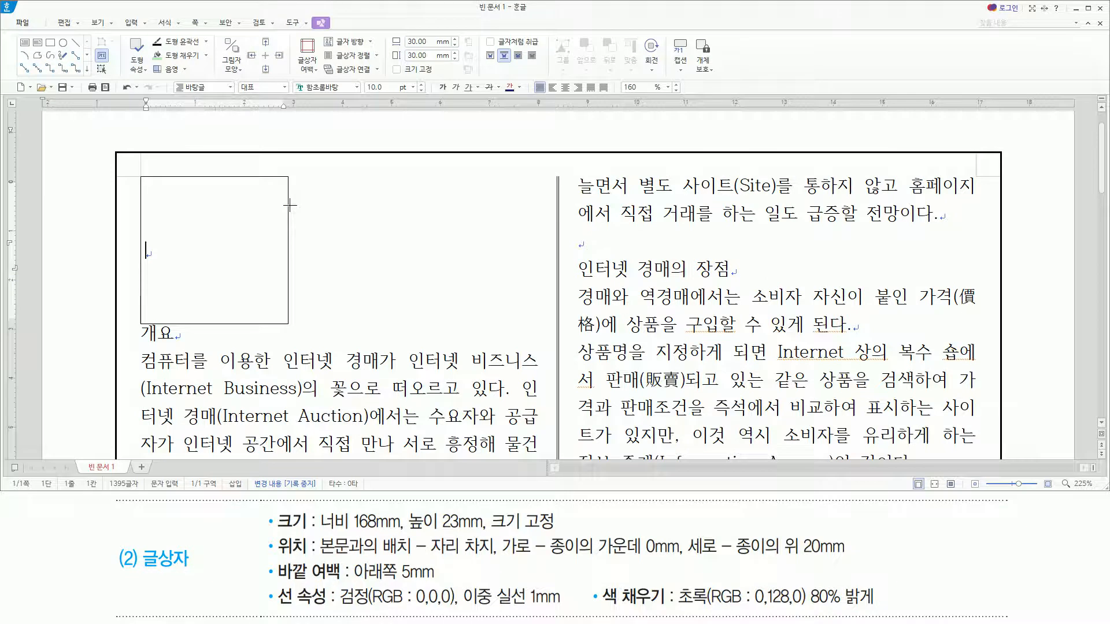
- Enter the title 인터넷 경매 in the text box, followed by the lines 발표일자: 2022. 05. 10. and 작성자:
text(인터넷)
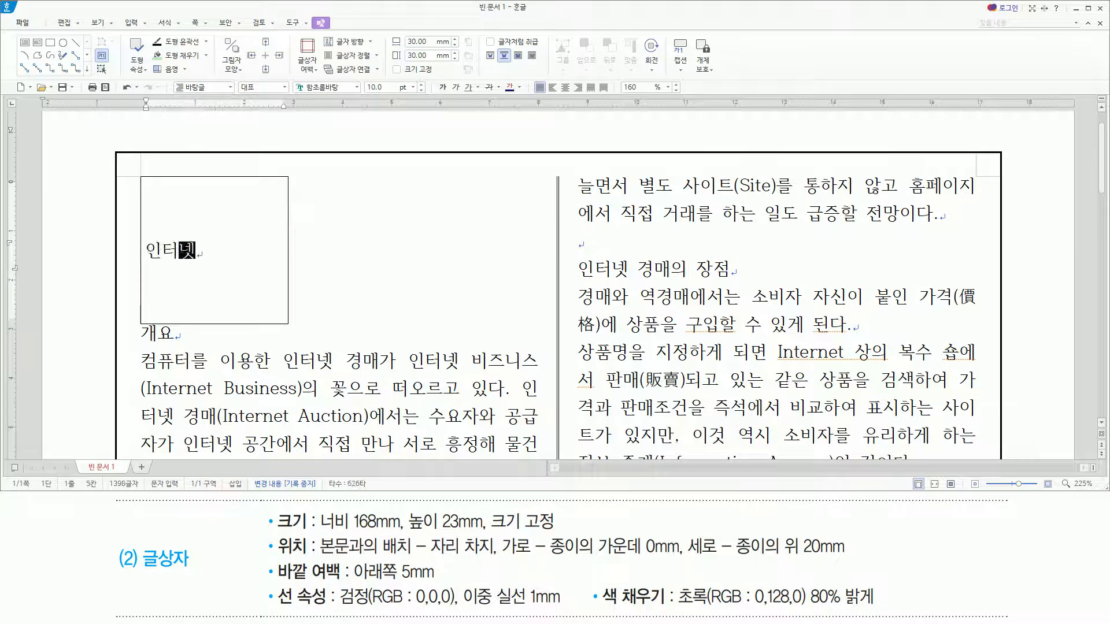
text( ㄱ경매)
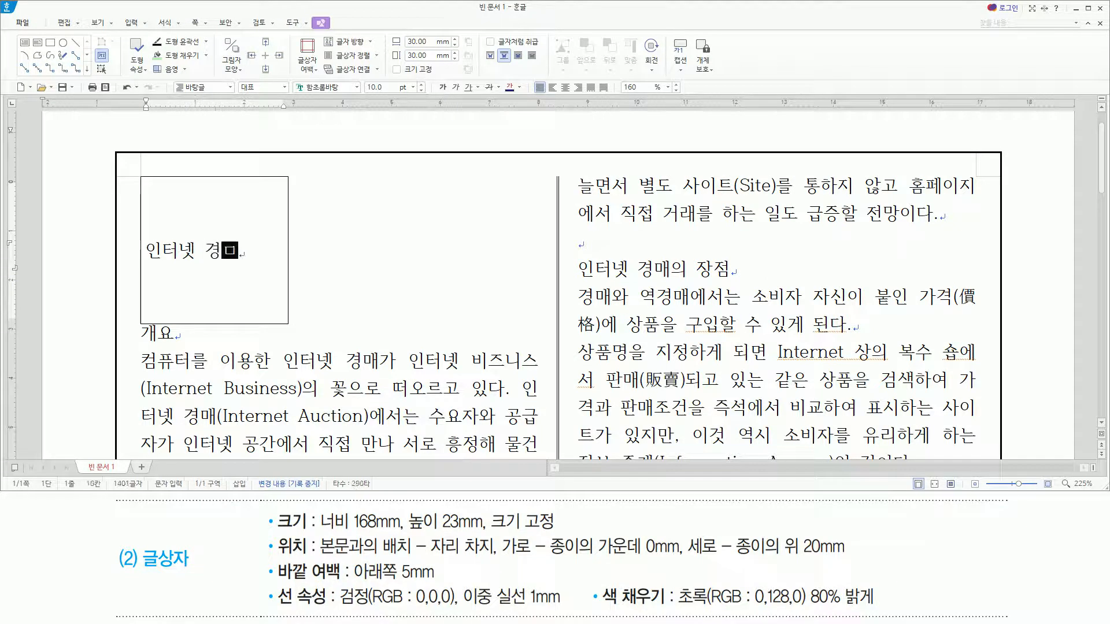
key(Return)
text(ㅂ발표일자)
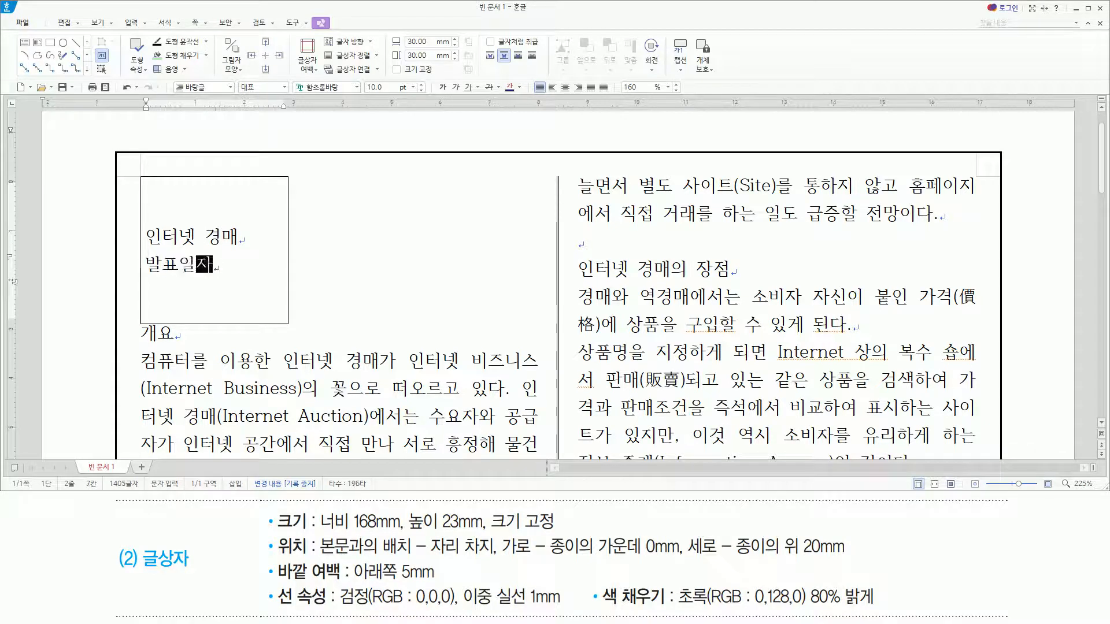
text(: 2022. 05. 10.)
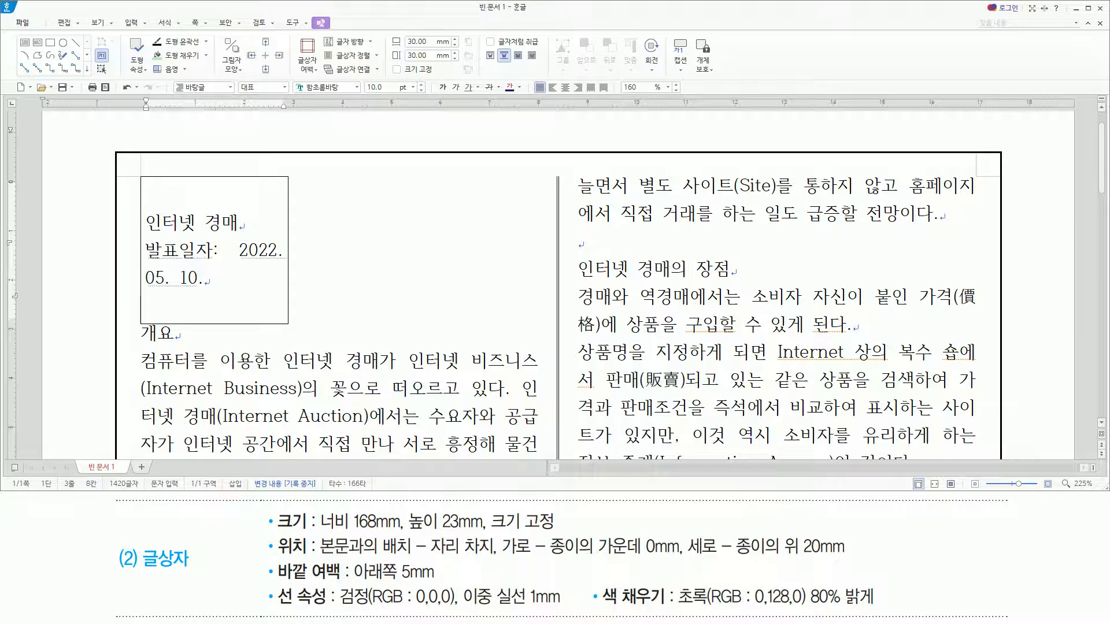
key(Return)
text(작성자:)
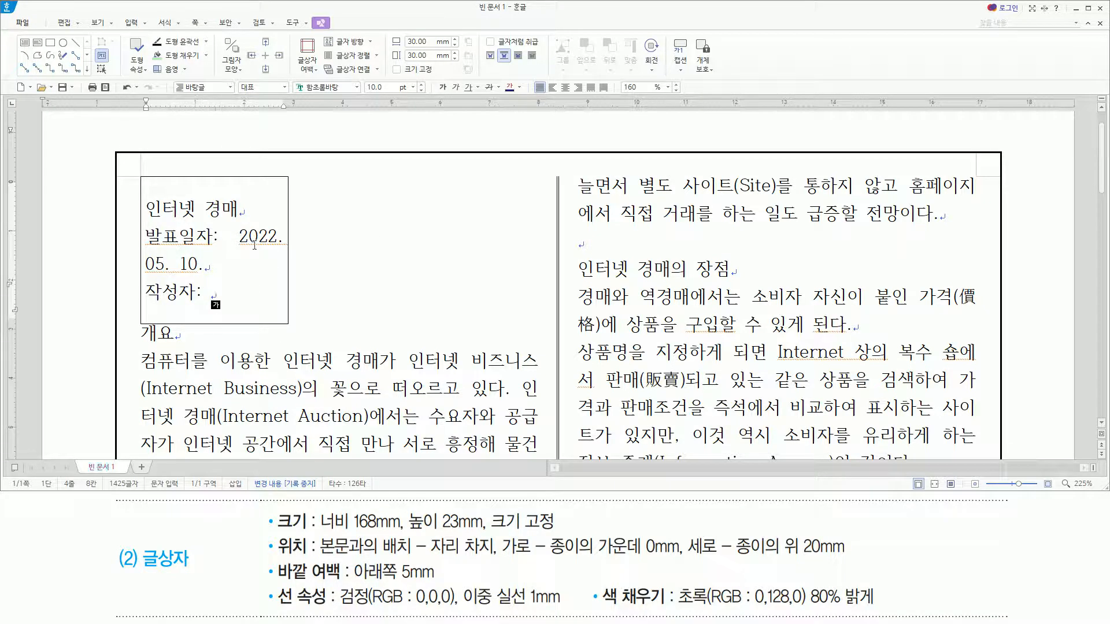
drag(114, 539, 197, 576)
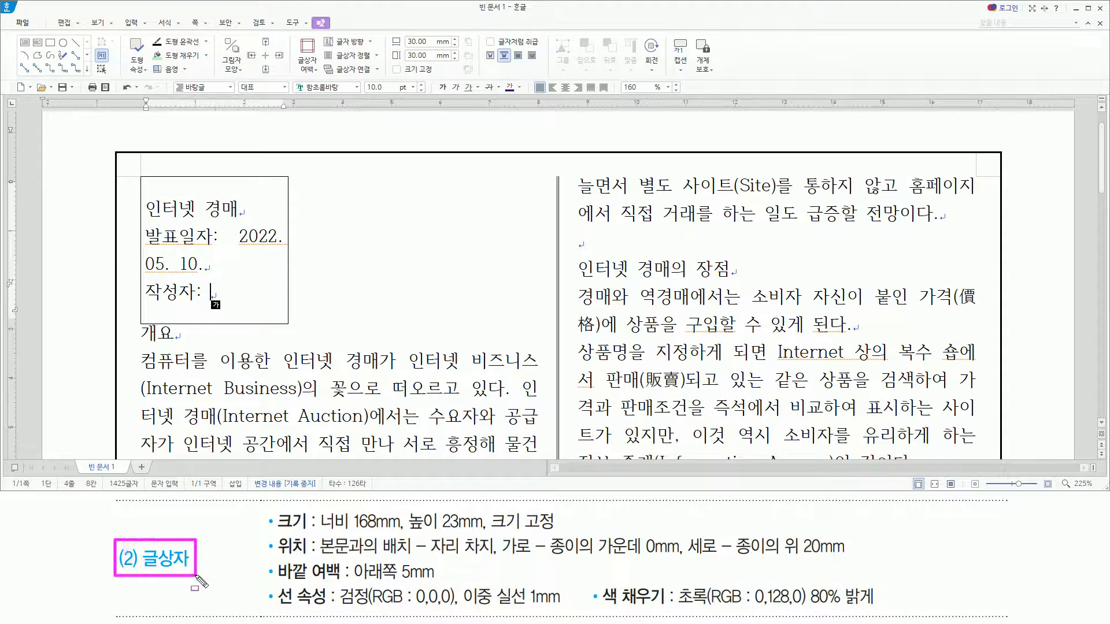
mouse_move(264, 506)
mouse_down()
mouse_move(335, 607)
mouse_move(899, 609)
mouse_move(883, 612)
mouse_up()
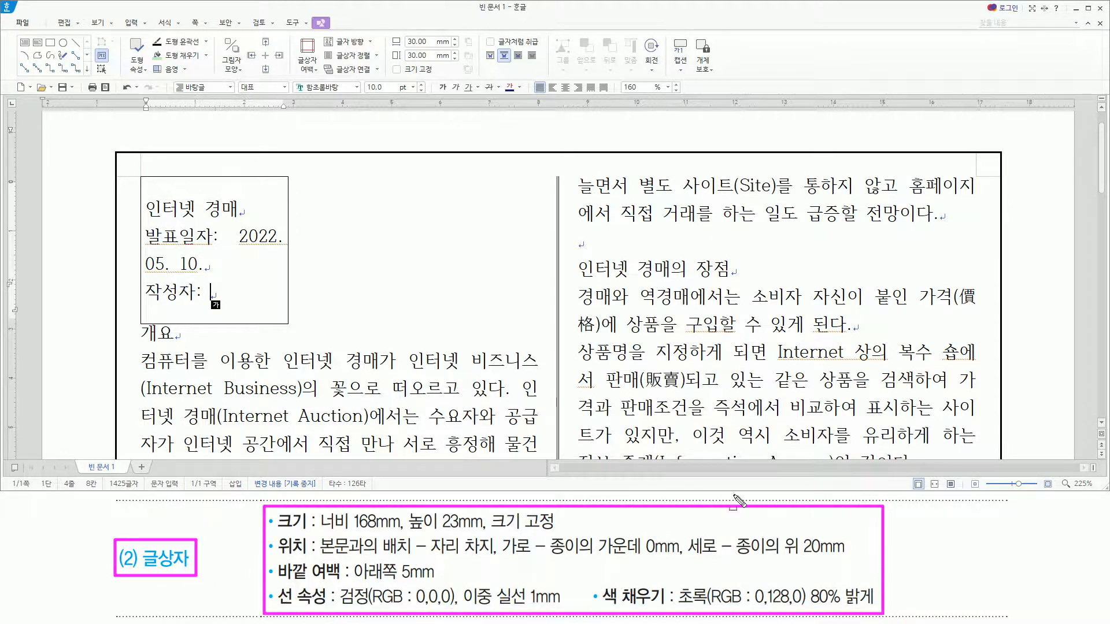
key(Escape)
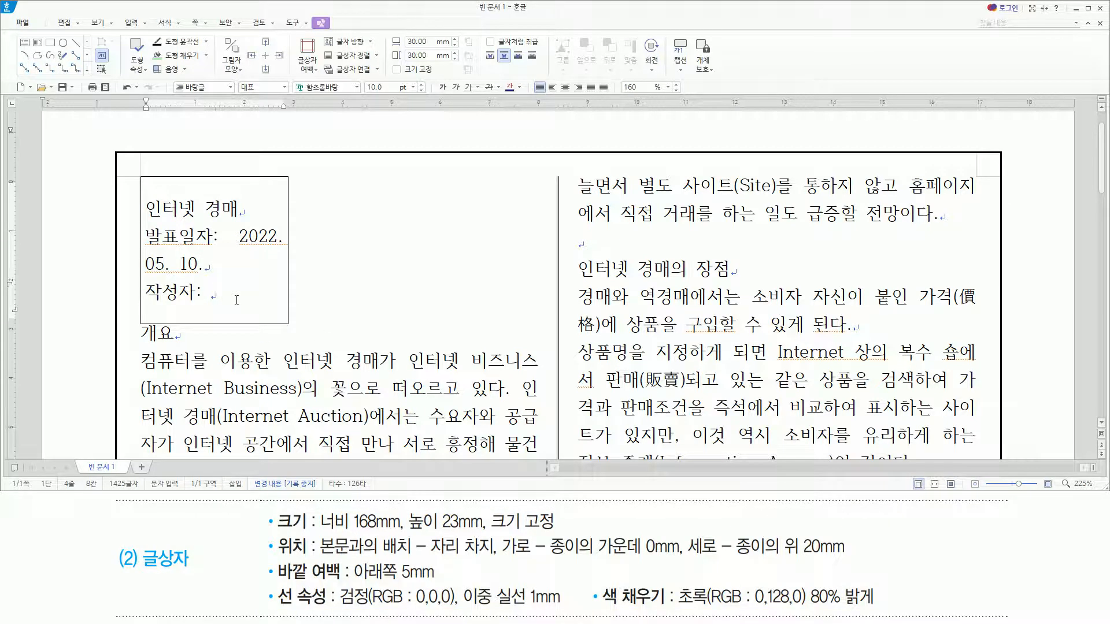
- In the text box's object properties, set the width to 168 mm and height to 23 mm, and fix the size (크기 고정)
click(236, 299)
key(ctrl+n)
key(k)
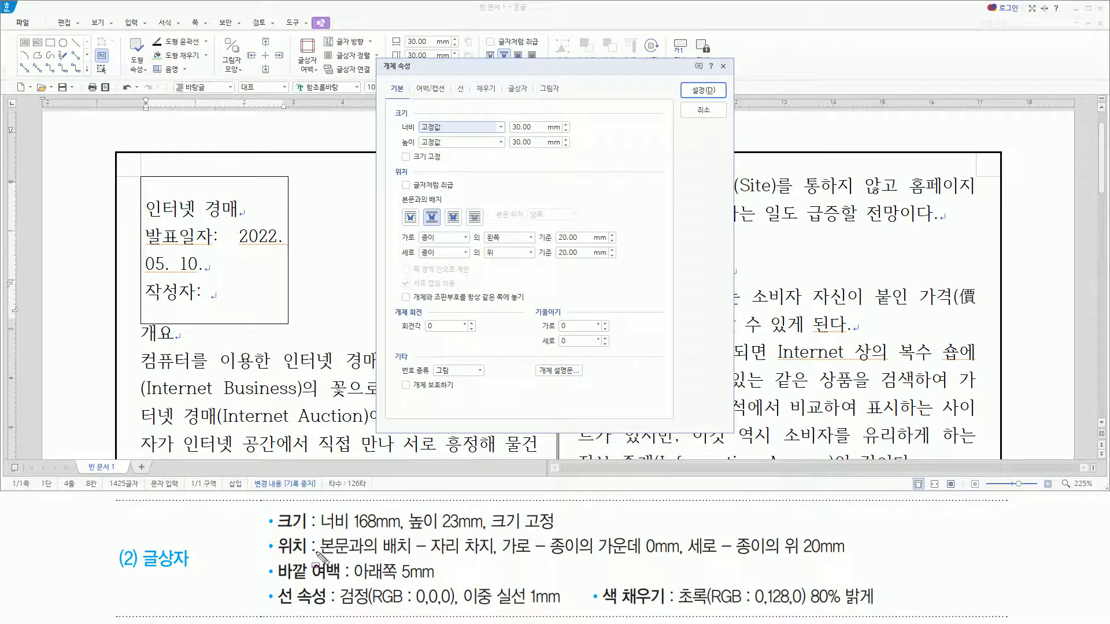
mouse_move(271, 506)
mouse_down()
mouse_move(308, 534)
mouse_move(560, 532)
mouse_up()
mouse_move(509, 110)
mouse_down()
mouse_move(507, 157)
mouse_move(543, 157)
mouse_up()
drag(399, 150, 444, 164)
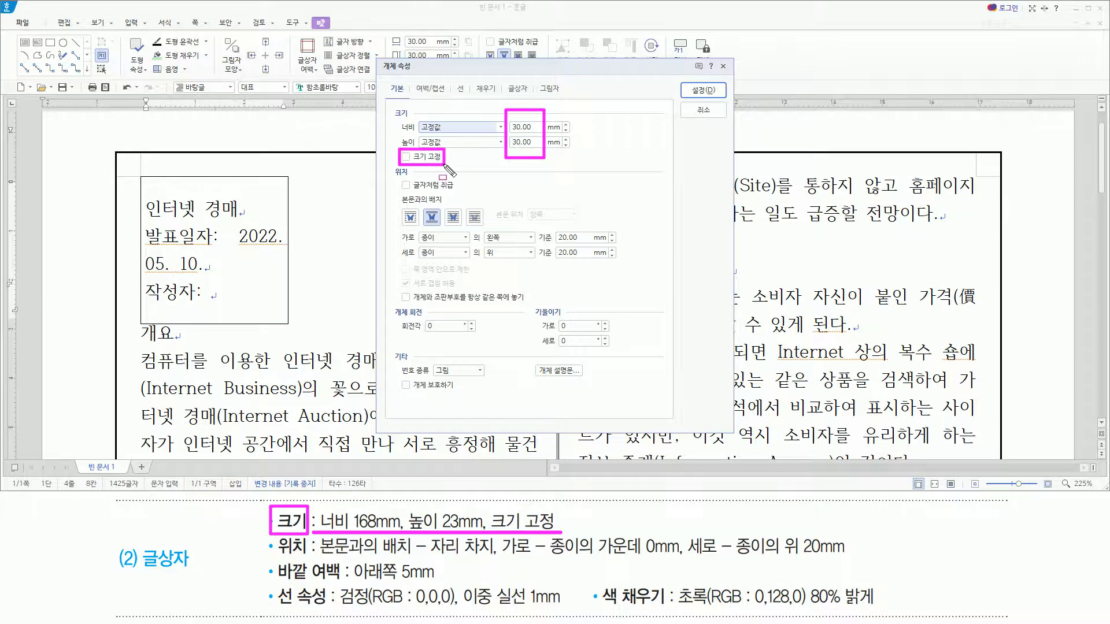
key(Escape)
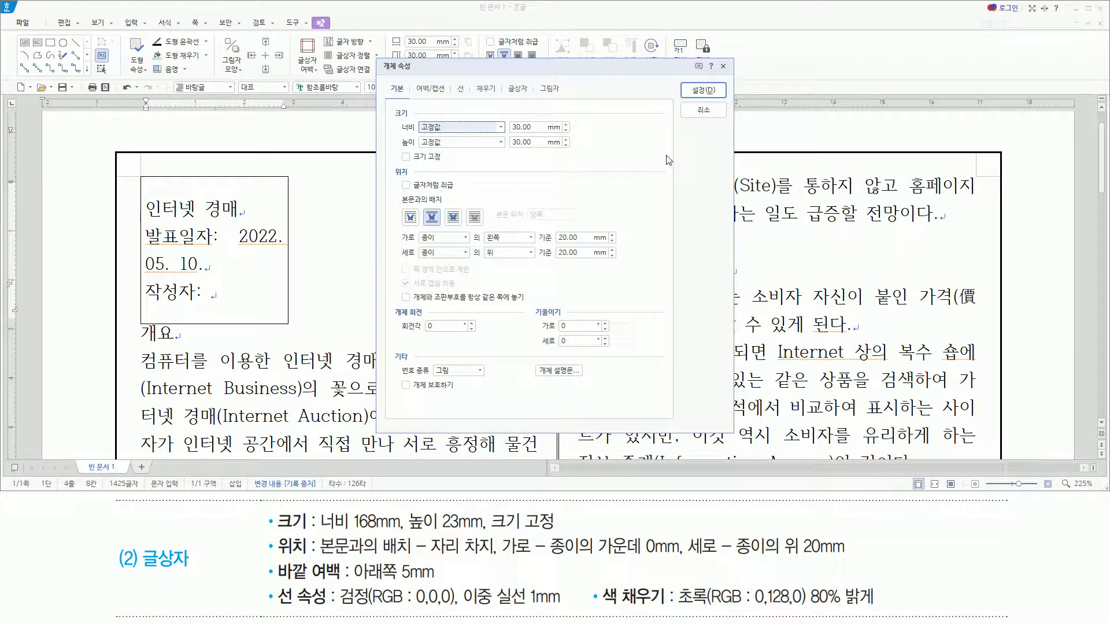
key(Tab)
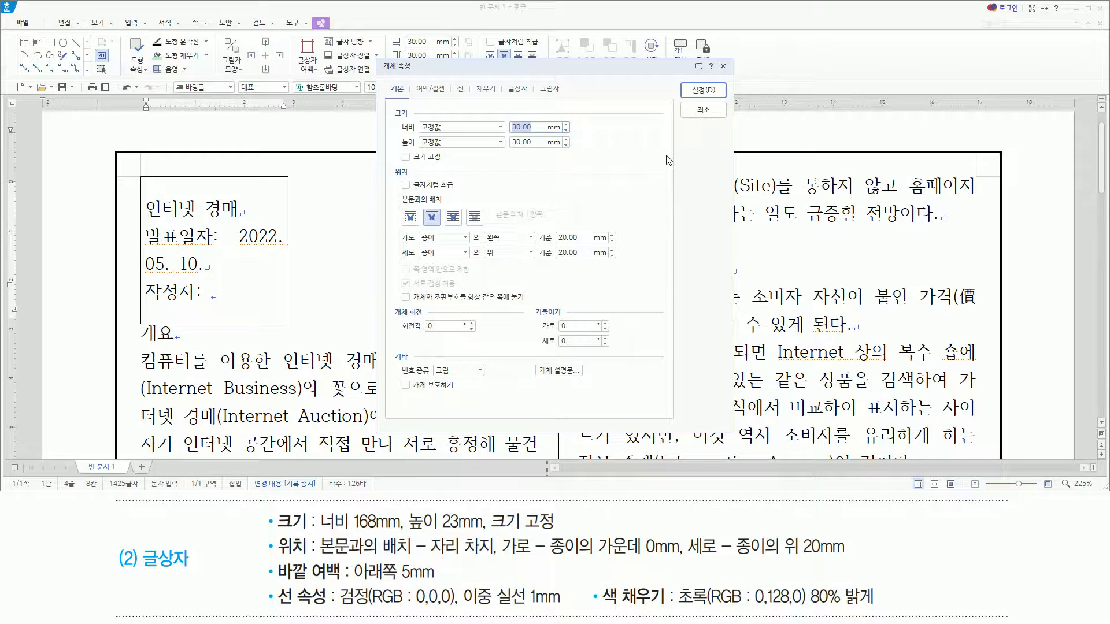
text(16)
key(Tab)
key(Tab)
text(23)
key(alt)
key(alt+s)
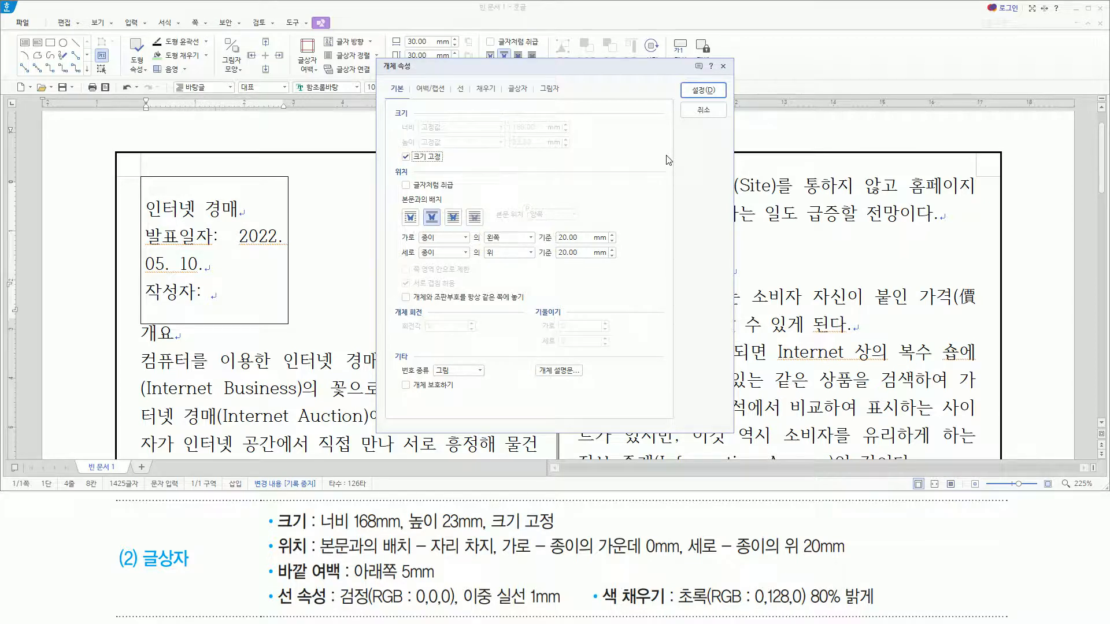
drag(388, 106, 566, 164)
drag(273, 556, 303, 556)
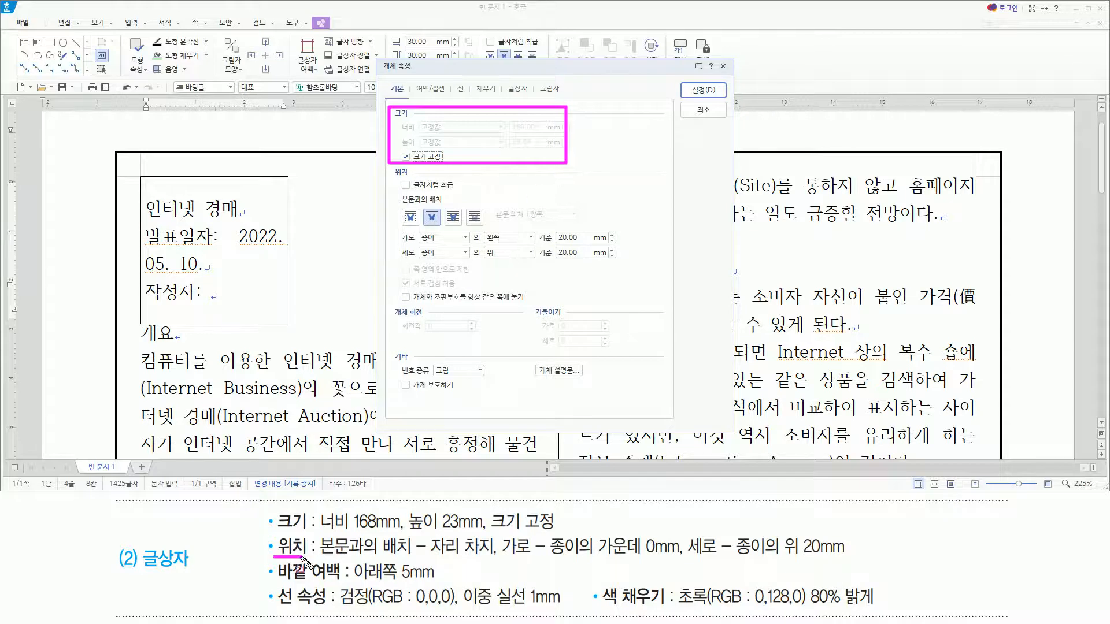
drag(424, 556, 493, 556)
drag(425, 205, 441, 227)
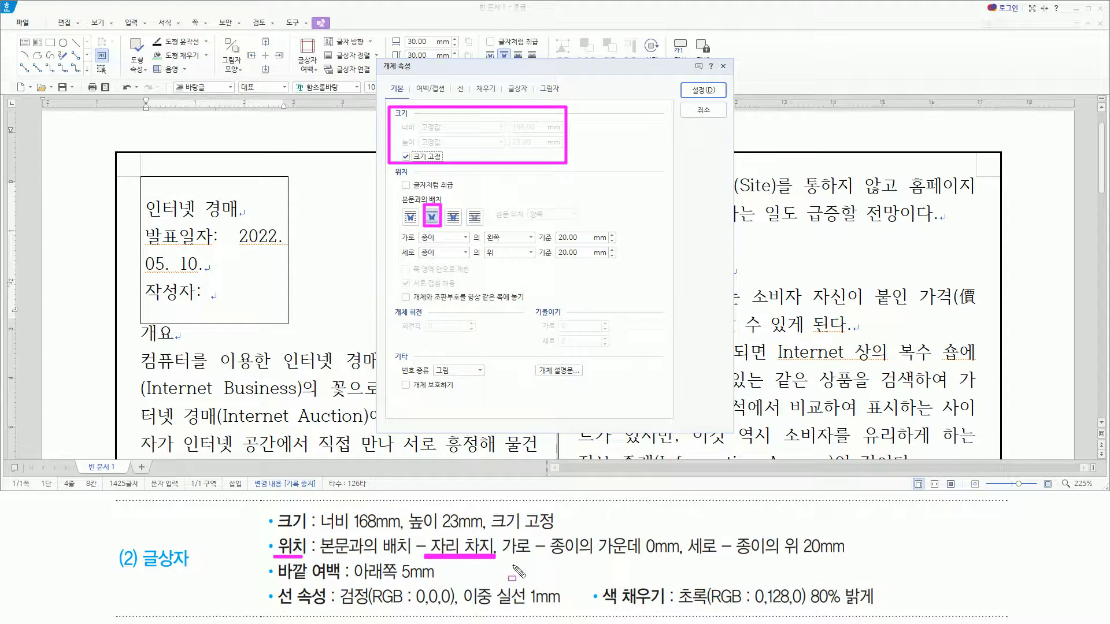
drag(501, 556, 682, 559)
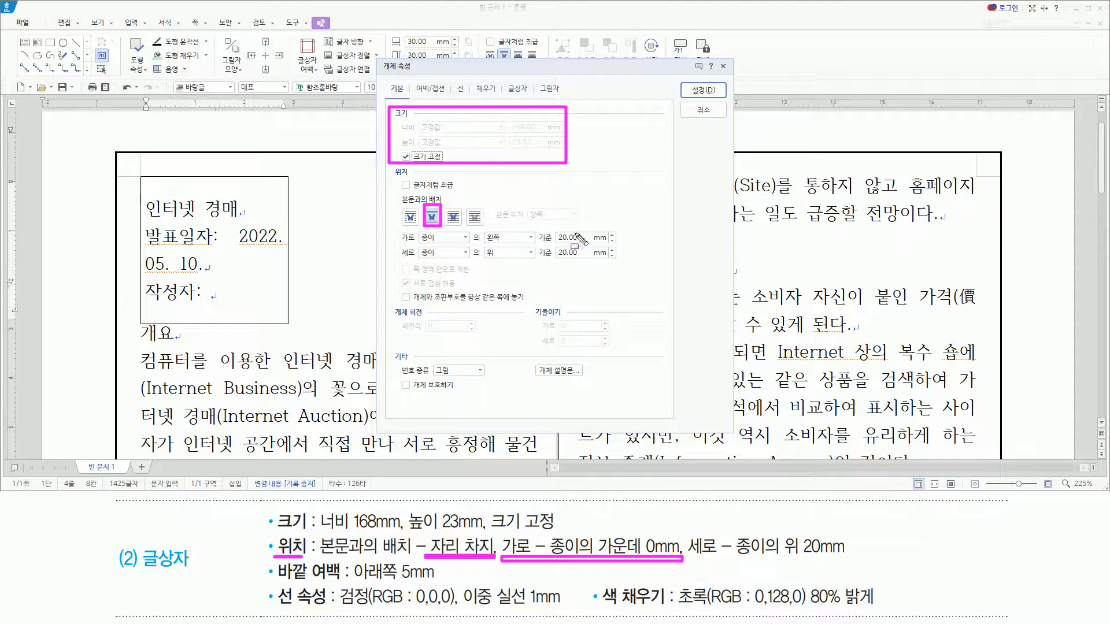
mouse_move(483, 226)
mouse_down()
mouse_move(490, 247)
mouse_move(515, 245)
mouse_up()
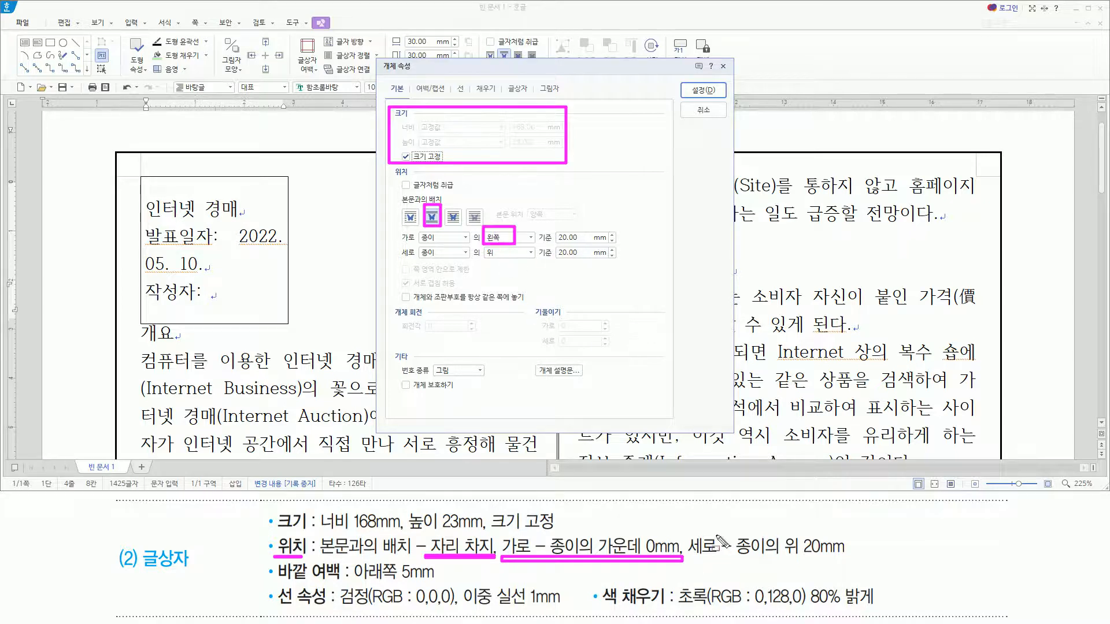
drag(688, 558, 851, 560)
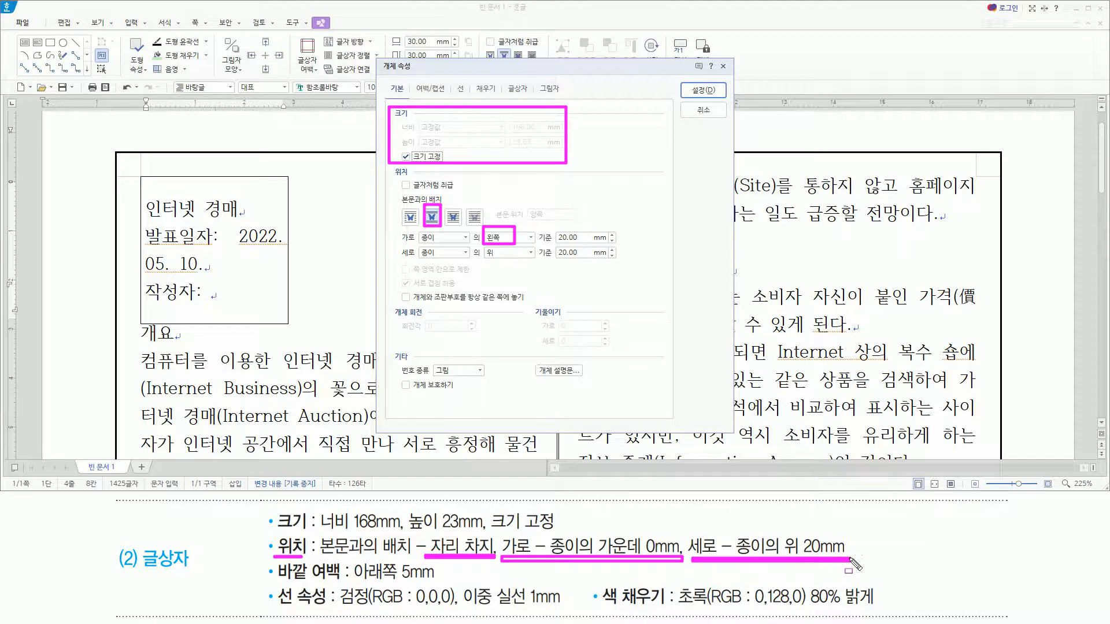
drag(412, 263, 611, 263)
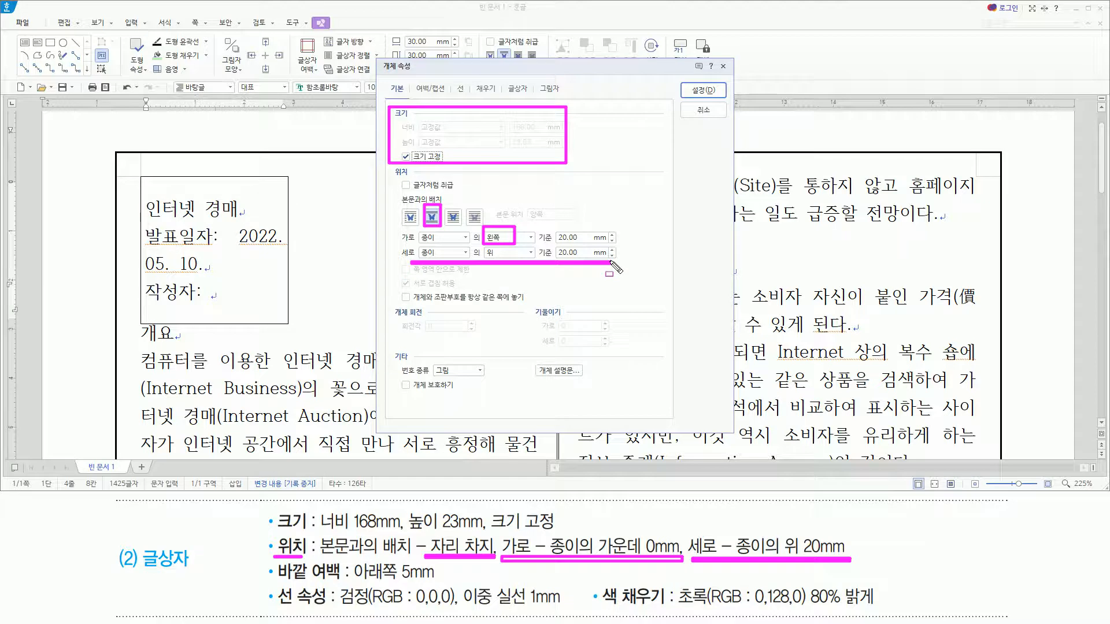
key(Escape)
- Position the text box horizontally at the center of the paper (종이의 가운데) with a 0 mm offset
click(503, 237)
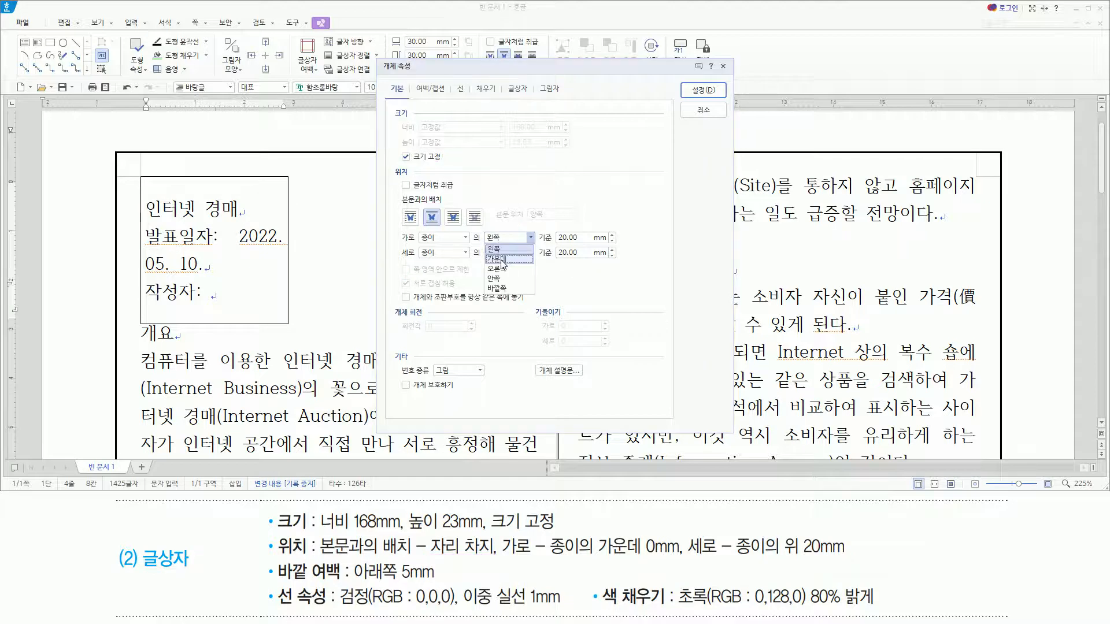
click(501, 260)
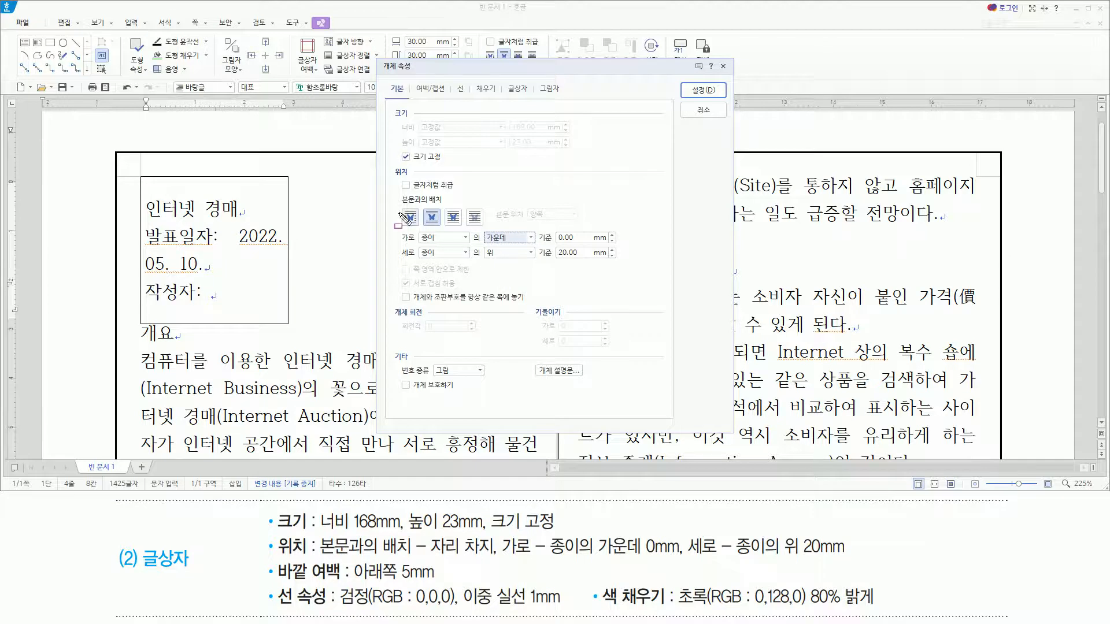
mouse_move(396, 203)
mouse_down()
mouse_move(551, 269)
mouse_move(634, 269)
mouse_move(478, 255)
mouse_up()
key(Escape)
mouse_move(397, 204)
mouse_down()
mouse_move(416, 248)
mouse_move(638, 264)
mouse_up()
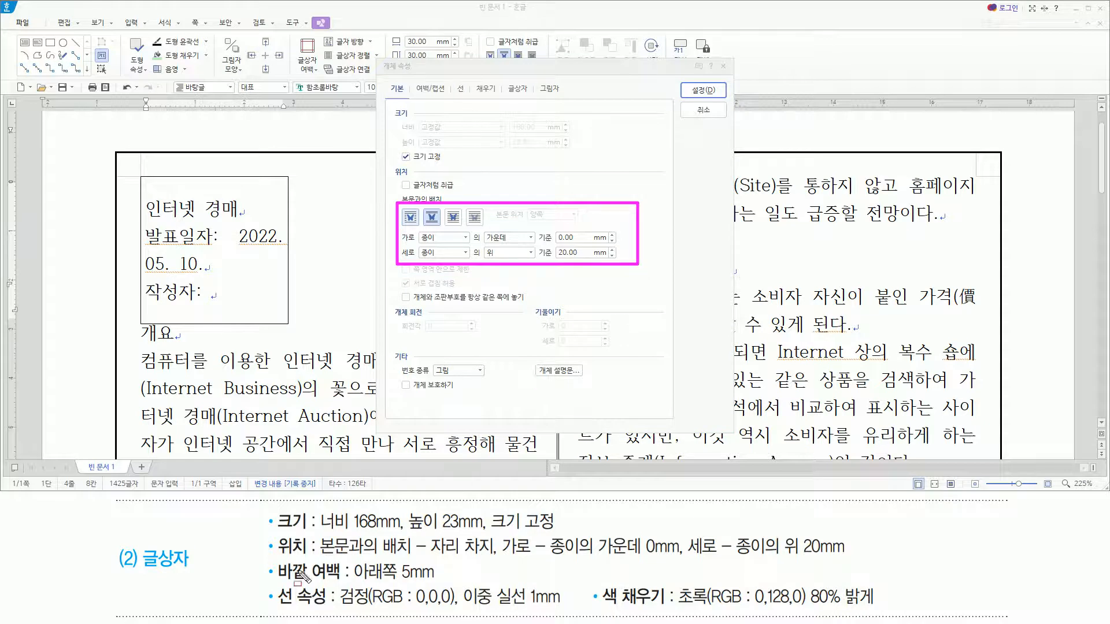
- Set the text box's bottom outer margin (바깥 여백 아래쪽) to 5 mm
mouse_move(278, 584)
mouse_down()
mouse_move(355, 584)
mouse_move(343, 586)
mouse_up()
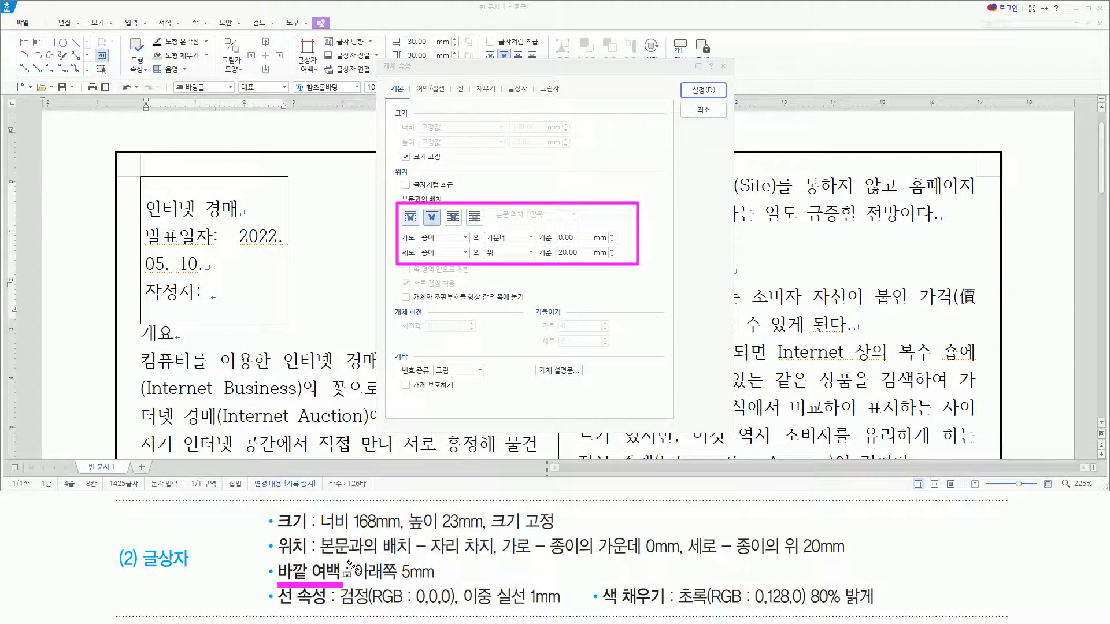
drag(415, 78, 448, 97)
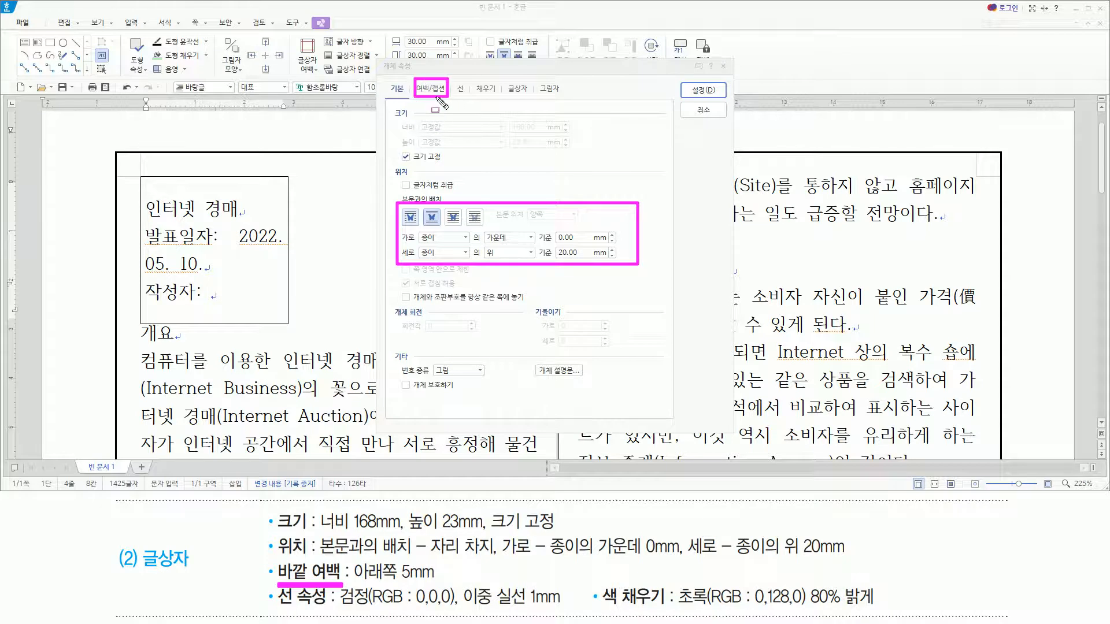
key(Escape)
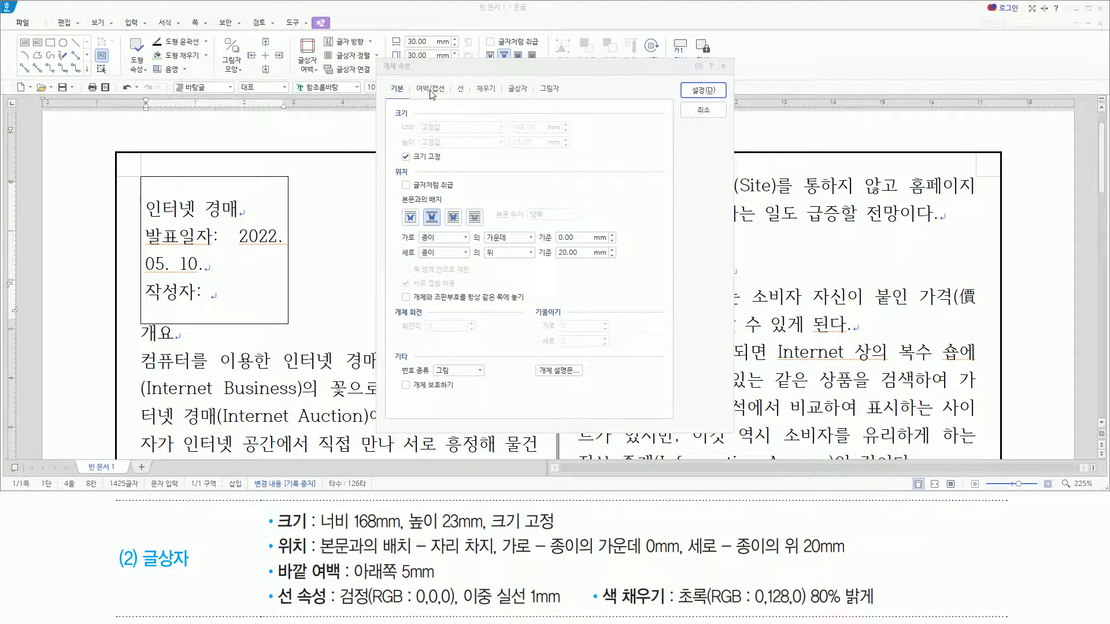
click(431, 91)
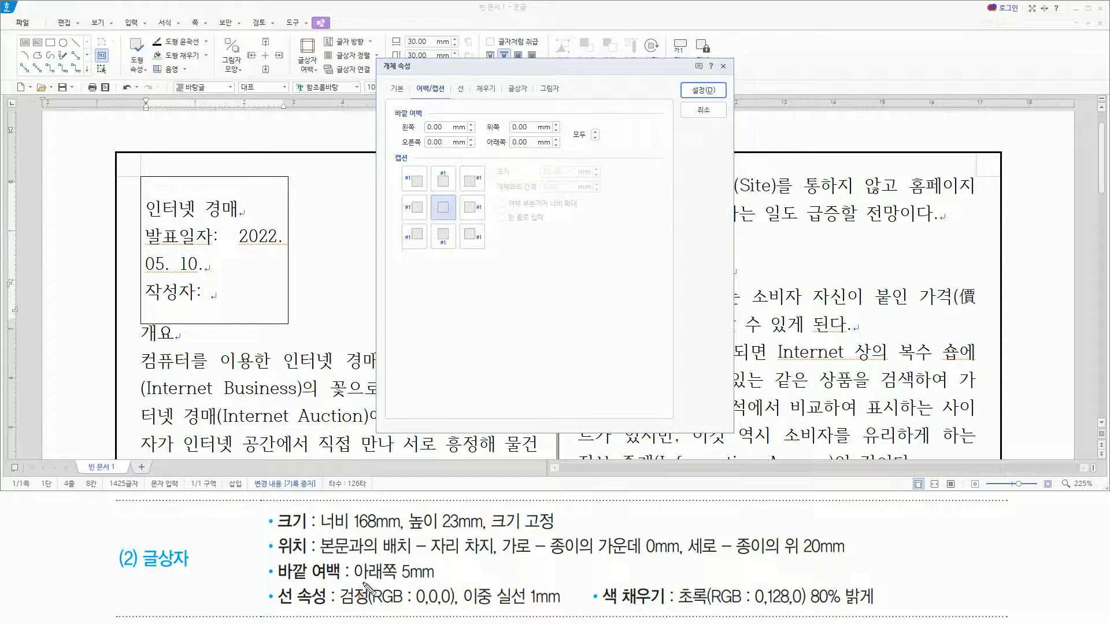
drag(354, 582, 436, 583)
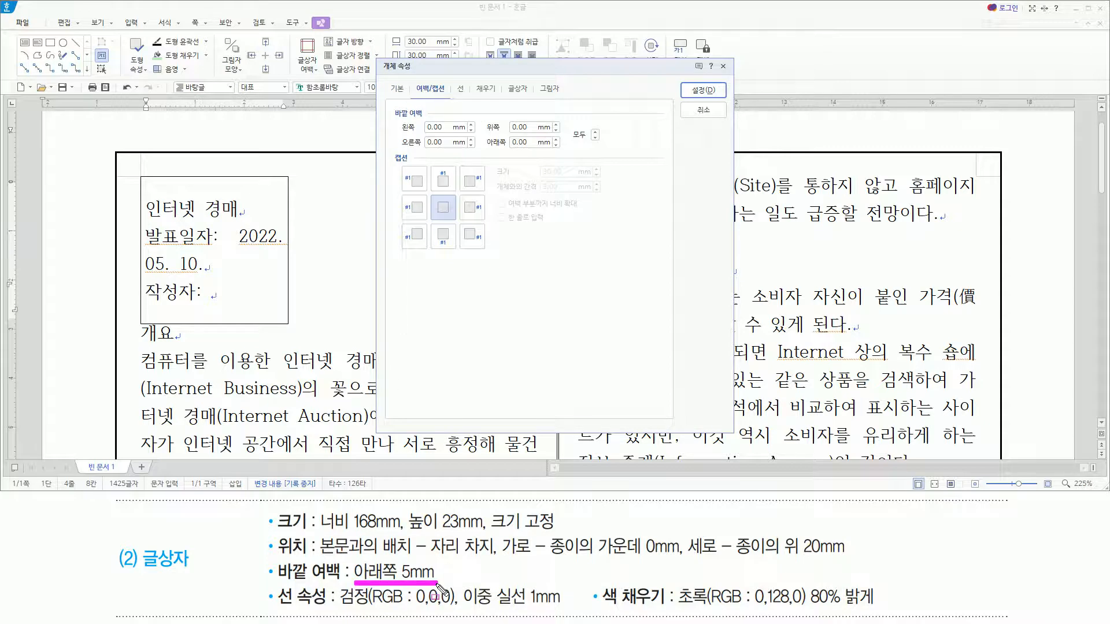
mouse_move(386, 104)
mouse_down()
mouse_move(416, 145)
mouse_move(593, 155)
mouse_up()
drag(509, 135, 550, 153)
key(Escape)
click(516, 141)
text(5)
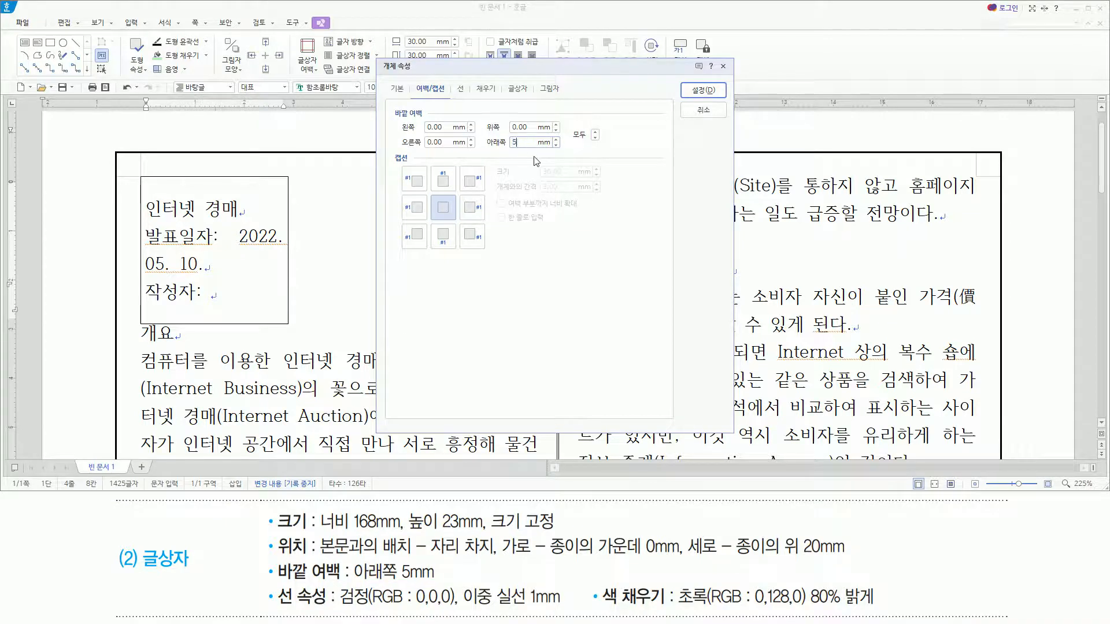
- Set the text box's line to black with the double solid type (이중 실선) and a thickness of 1 mm
mouse_move(269, 586)
mouse_down()
mouse_move(330, 608)
mouse_move(570, 612)
mouse_up()
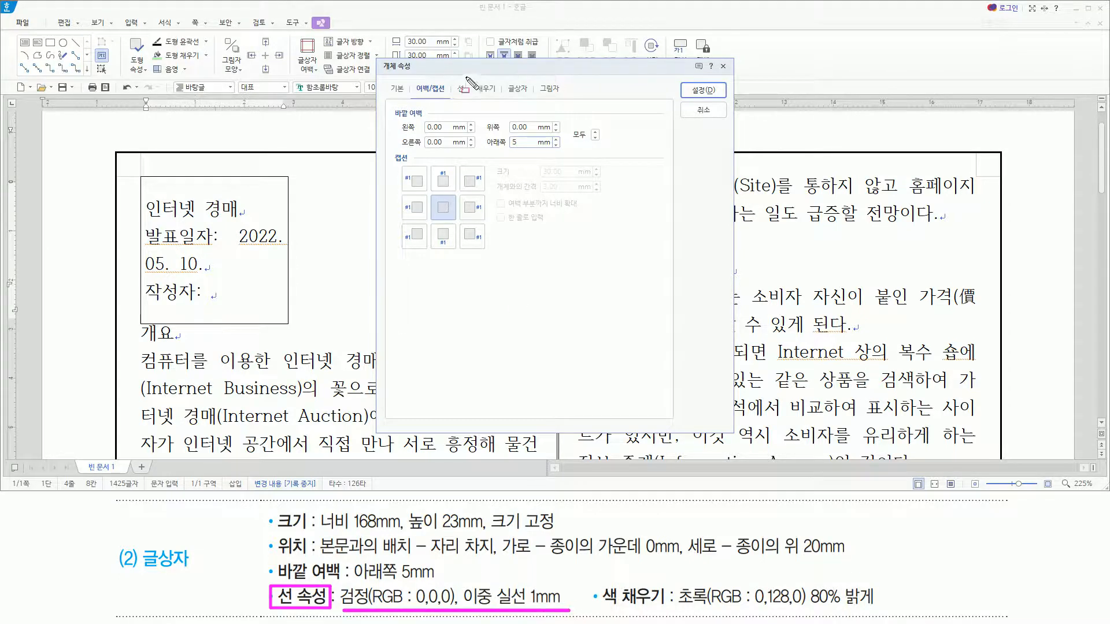
mouse_move(467, 80)
mouse_down()
mouse_move(451, 100)
mouse_move(469, 106)
mouse_up()
key(Escape)
click(462, 92)
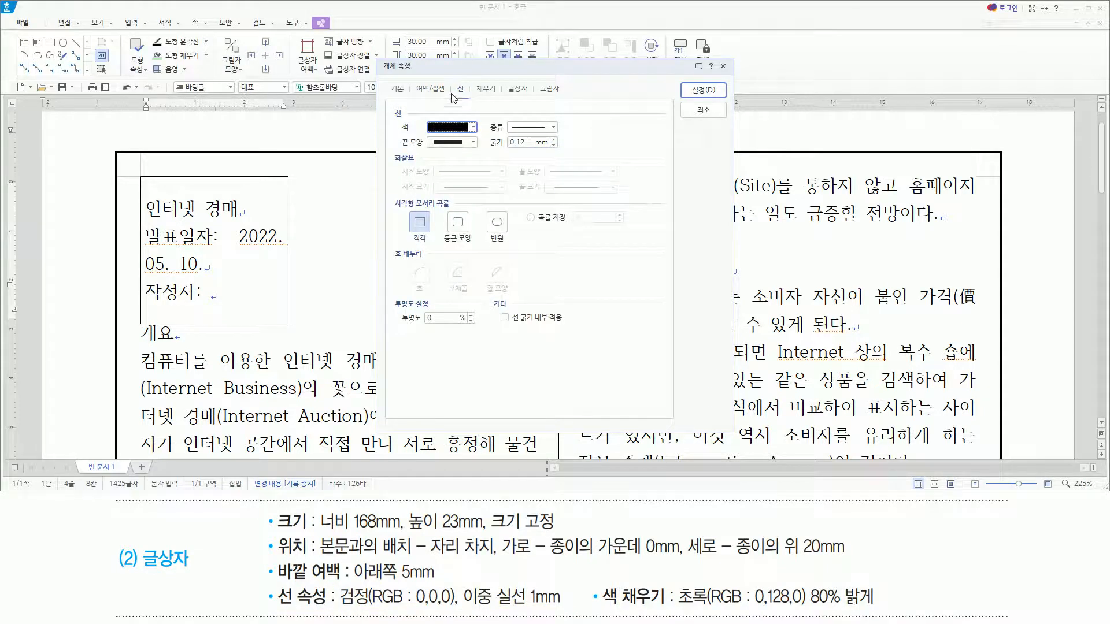
click(472, 127)
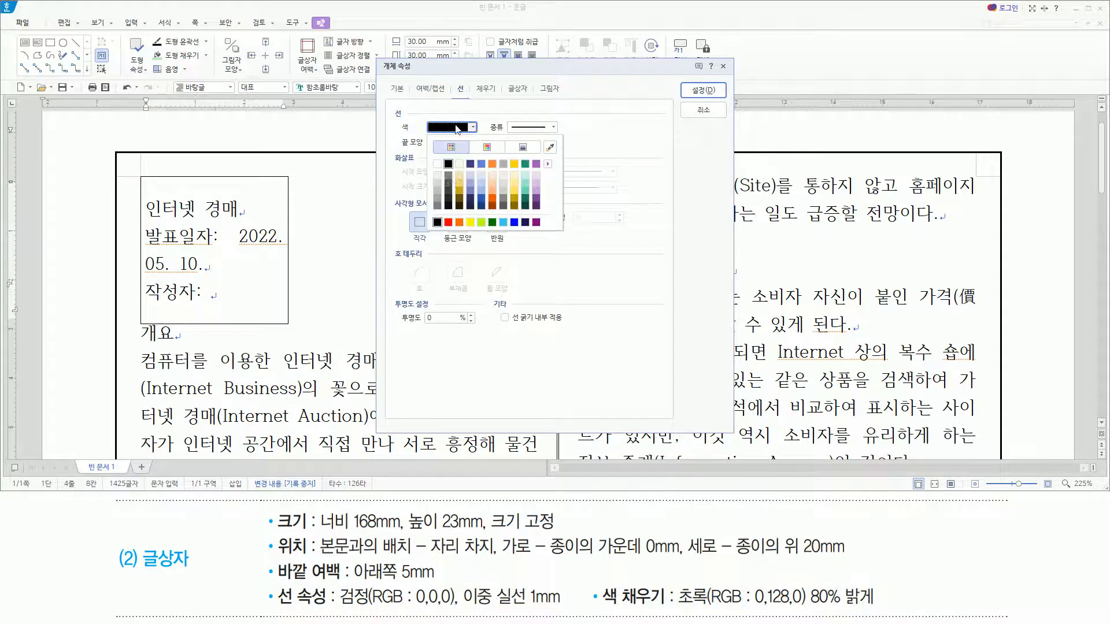
click(448, 166)
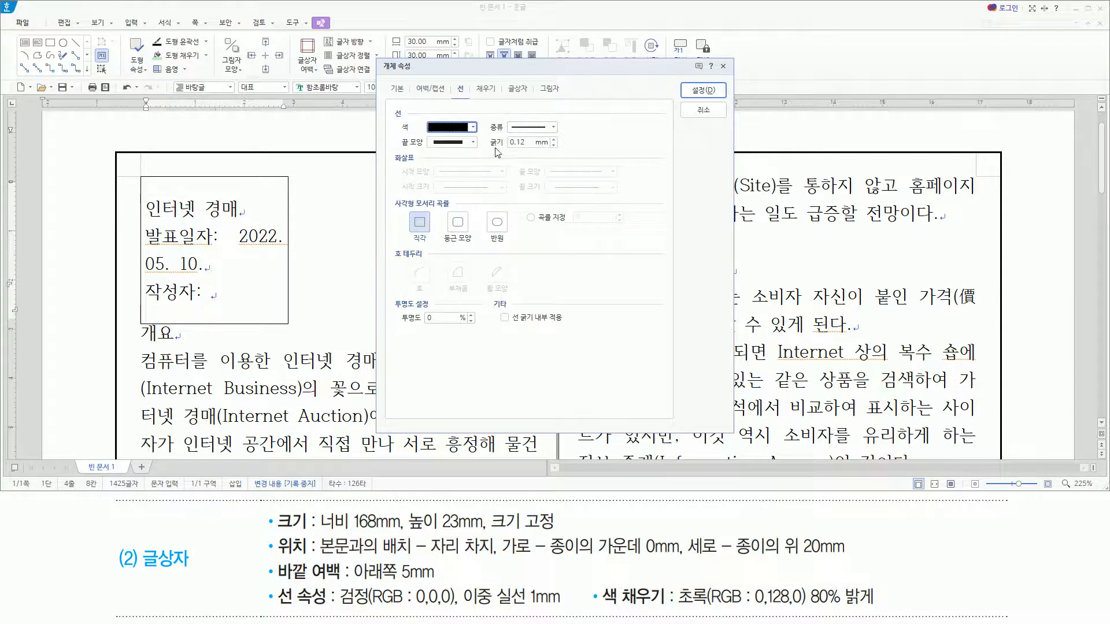
click(522, 128)
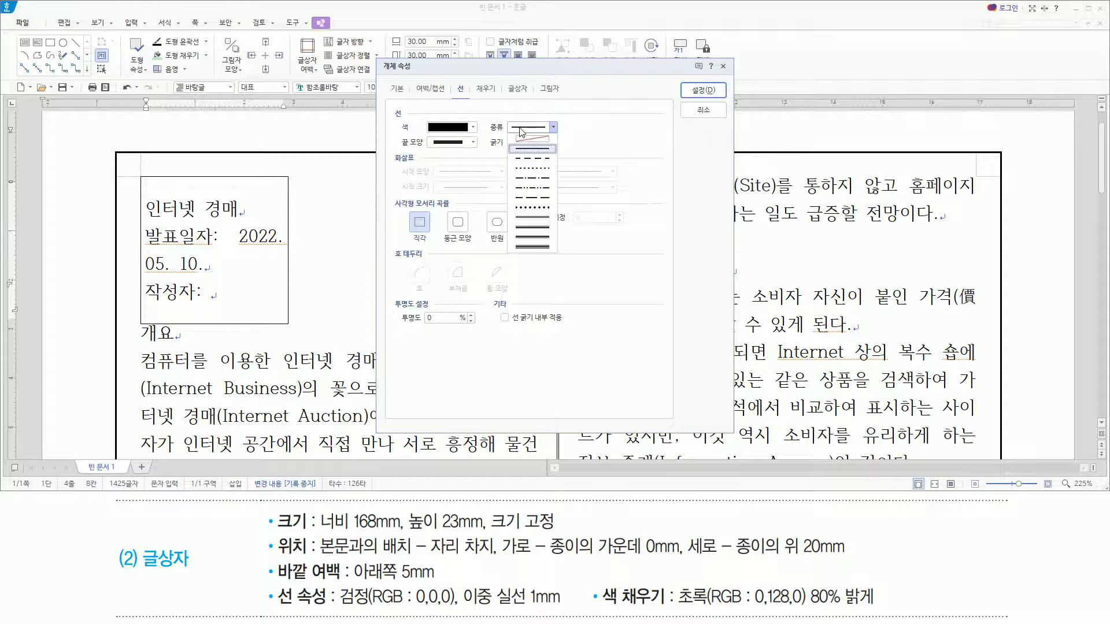
click(530, 219)
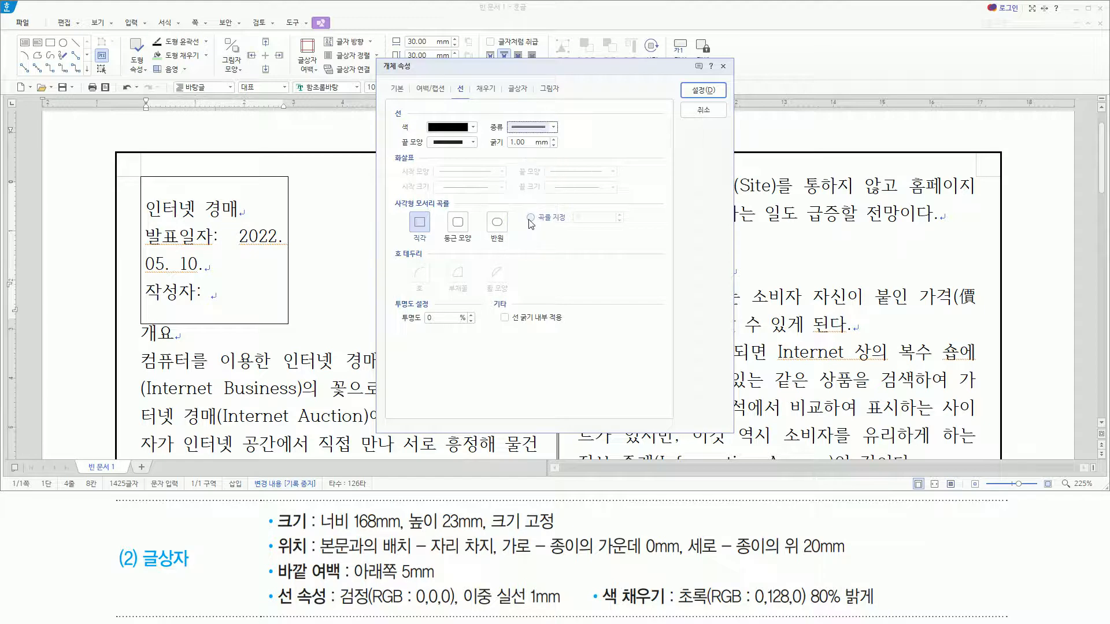
key(ctrl+2)
drag(489, 150, 558, 151)
drag(460, 610, 560, 609)
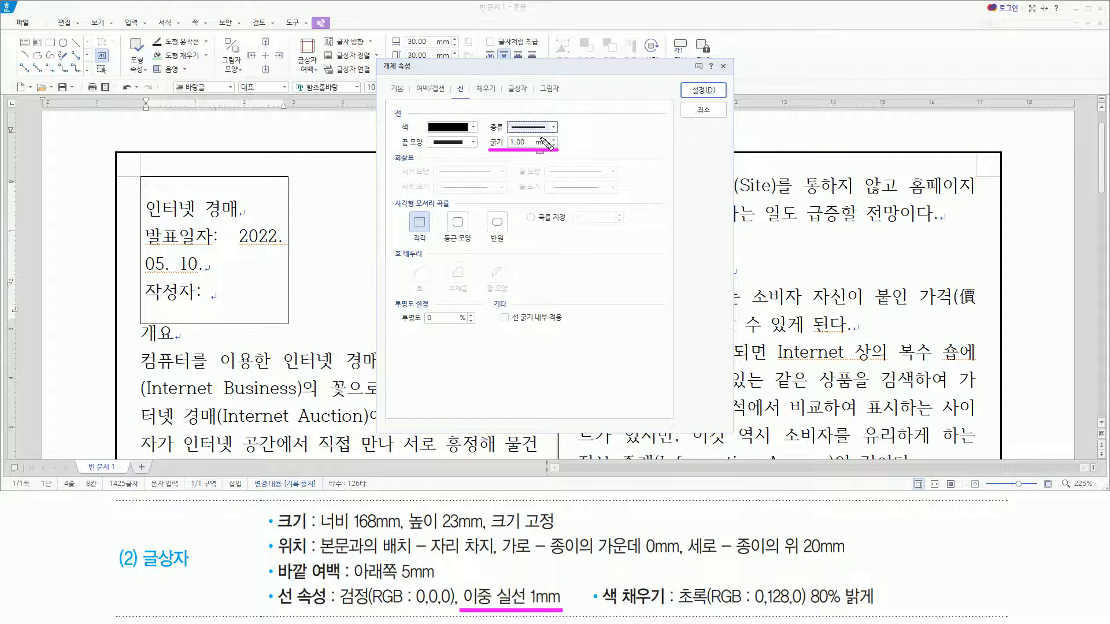
- Fill the text box with green 80% lighter (초록 80% 밝게) as its face color and apply the object properties
drag(599, 577, 669, 606)
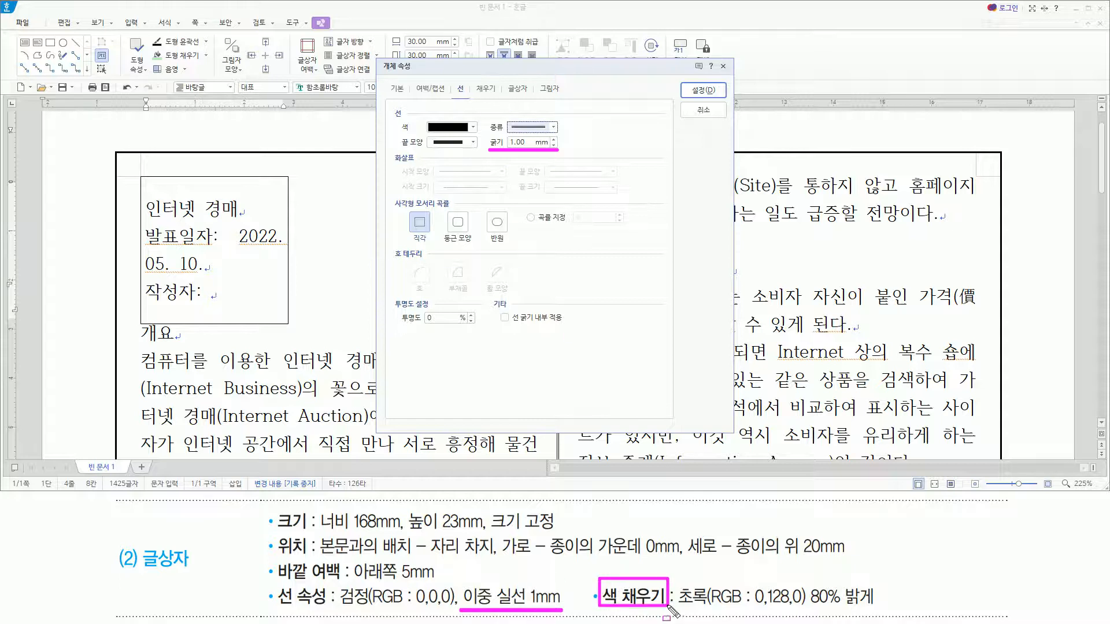
drag(471, 76, 500, 102)
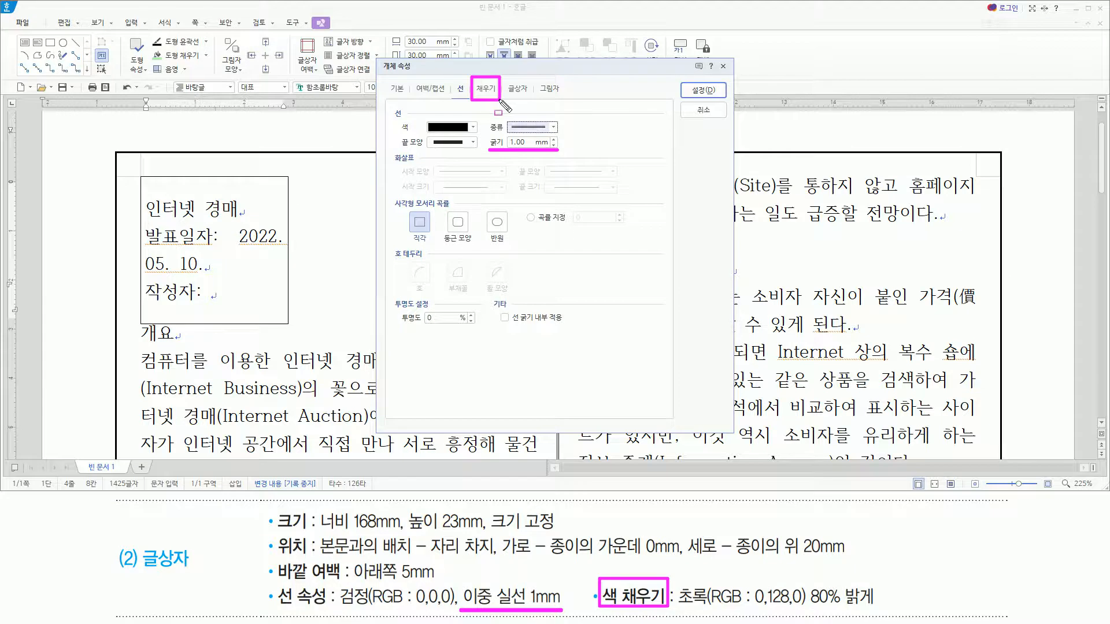
key(Escape)
click(488, 90)
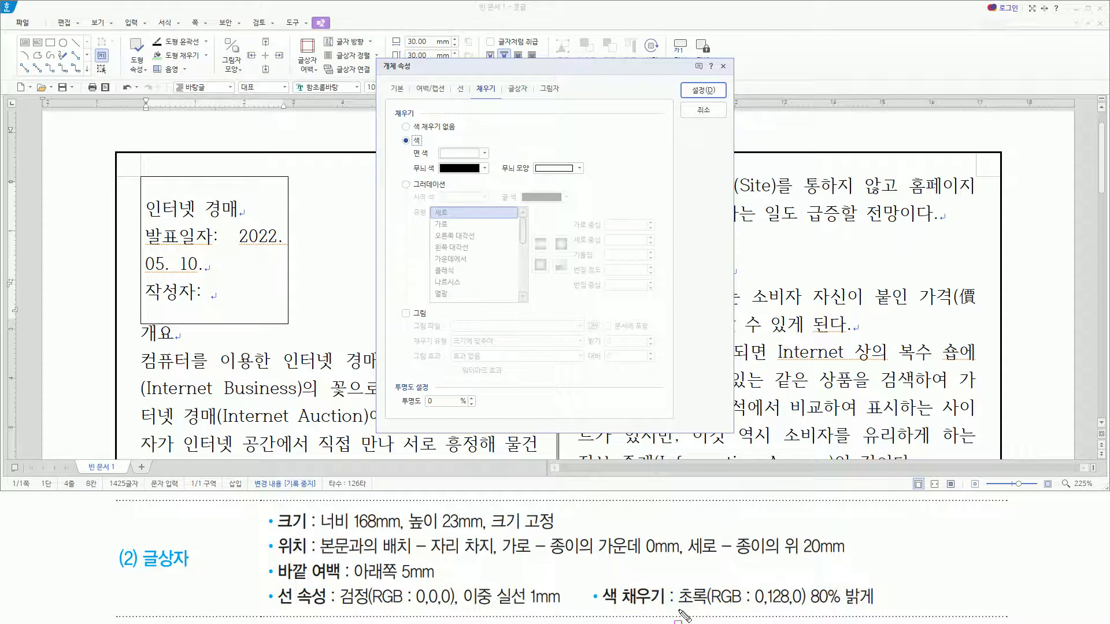
drag(679, 610, 878, 610)
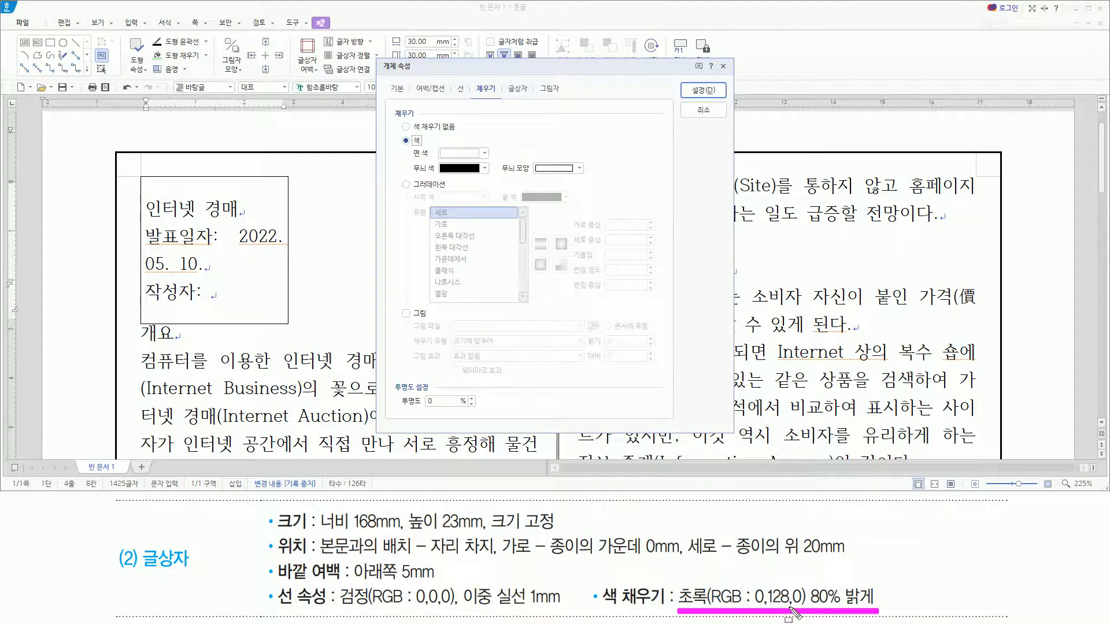
drag(400, 132, 490, 160)
key(Escape)
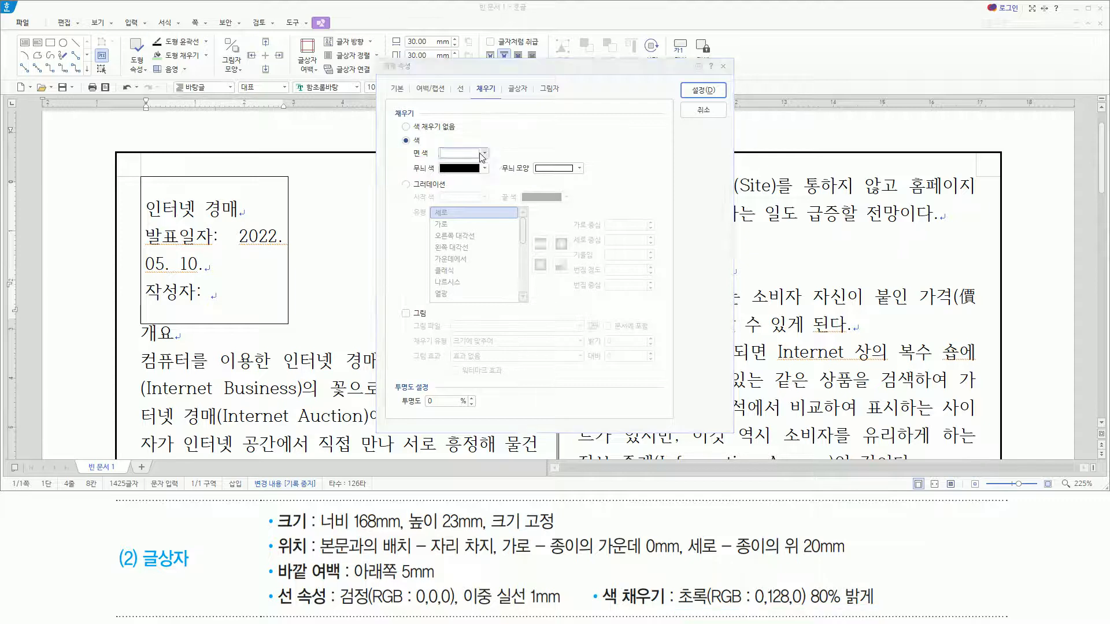
click(481, 155)
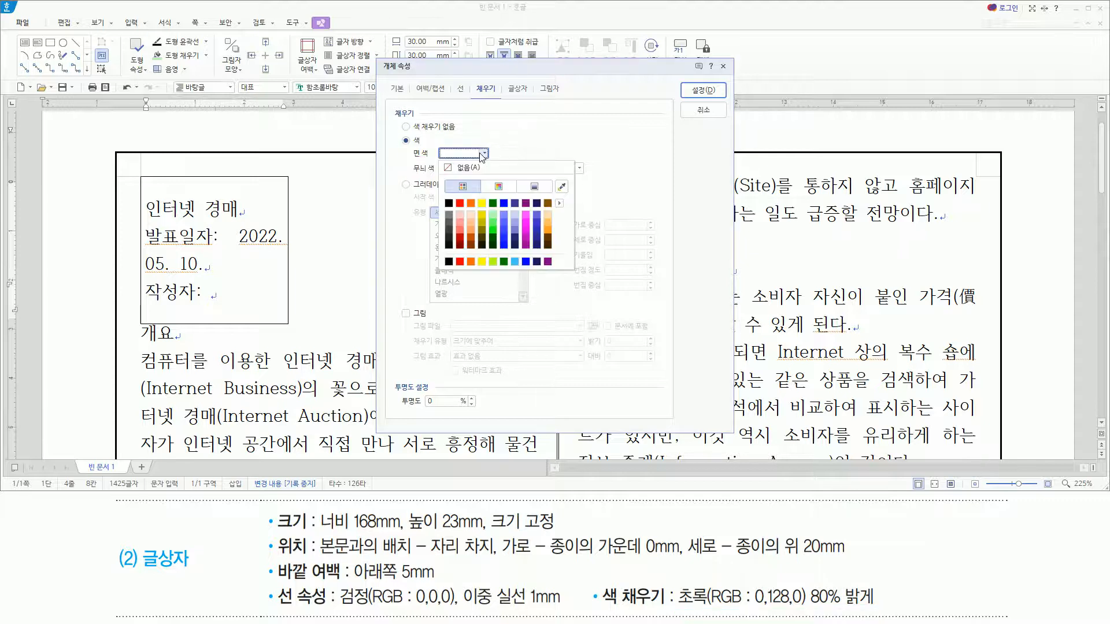
click(493, 216)
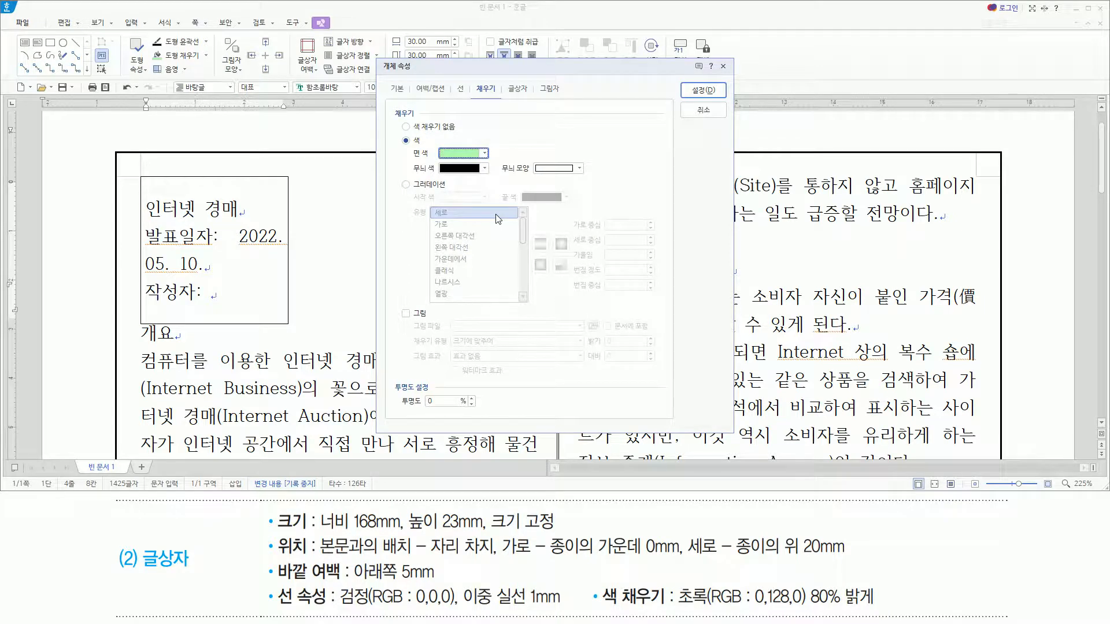
click(710, 92)
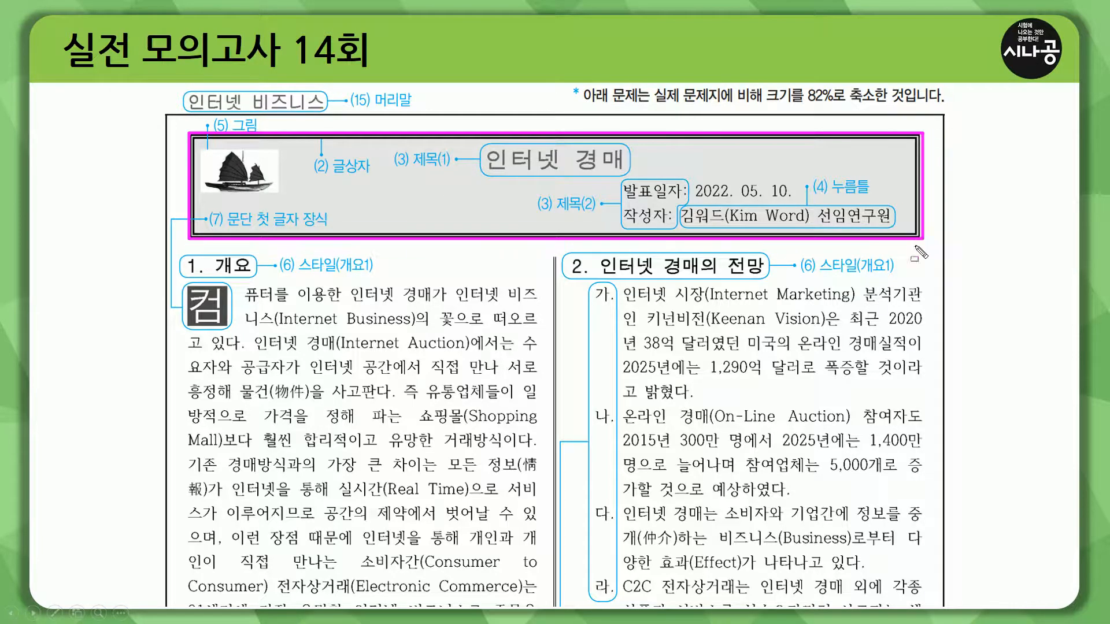
drag(482, 172, 620, 171)
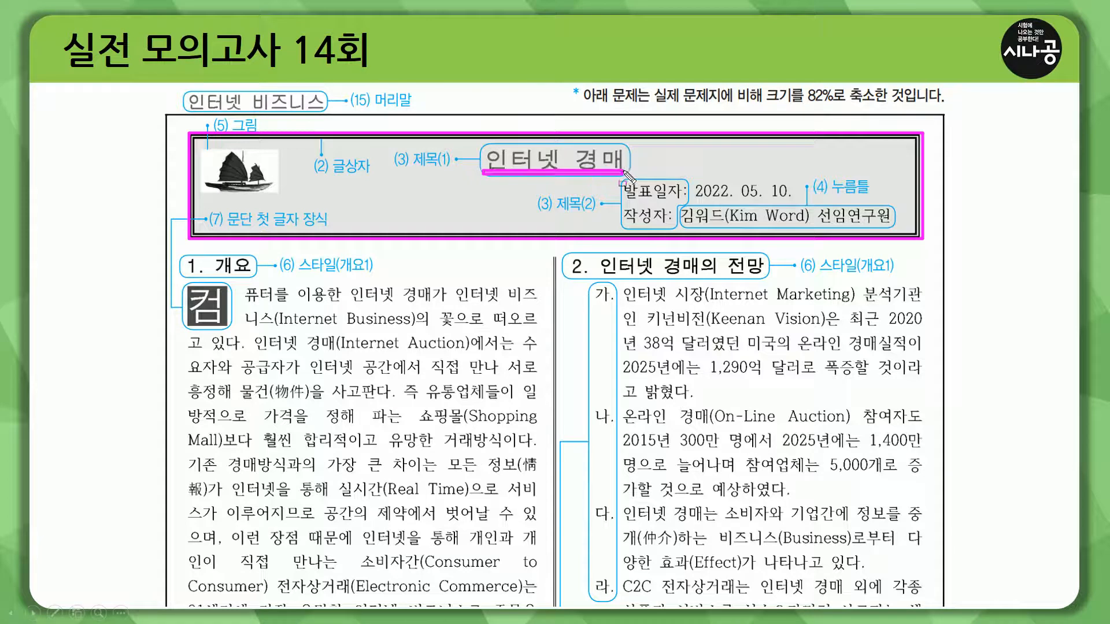
drag(408, 146, 452, 167)
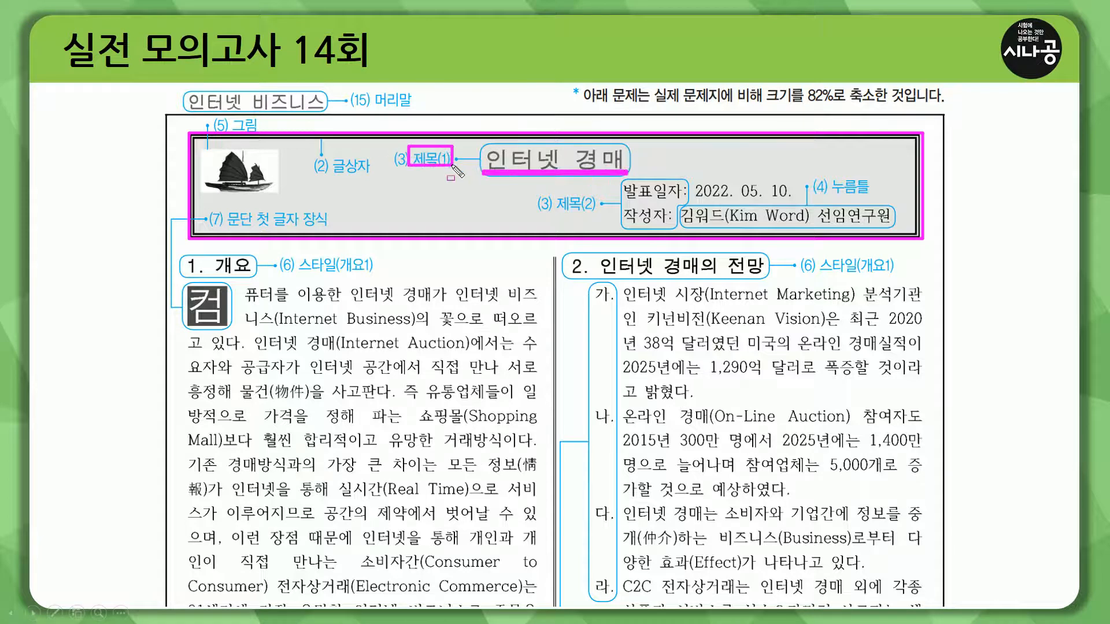
mouse_move(622, 176)
mouse_down()
mouse_move(641, 226)
mouse_move(689, 231)
mouse_up()
drag(556, 213, 599, 191)
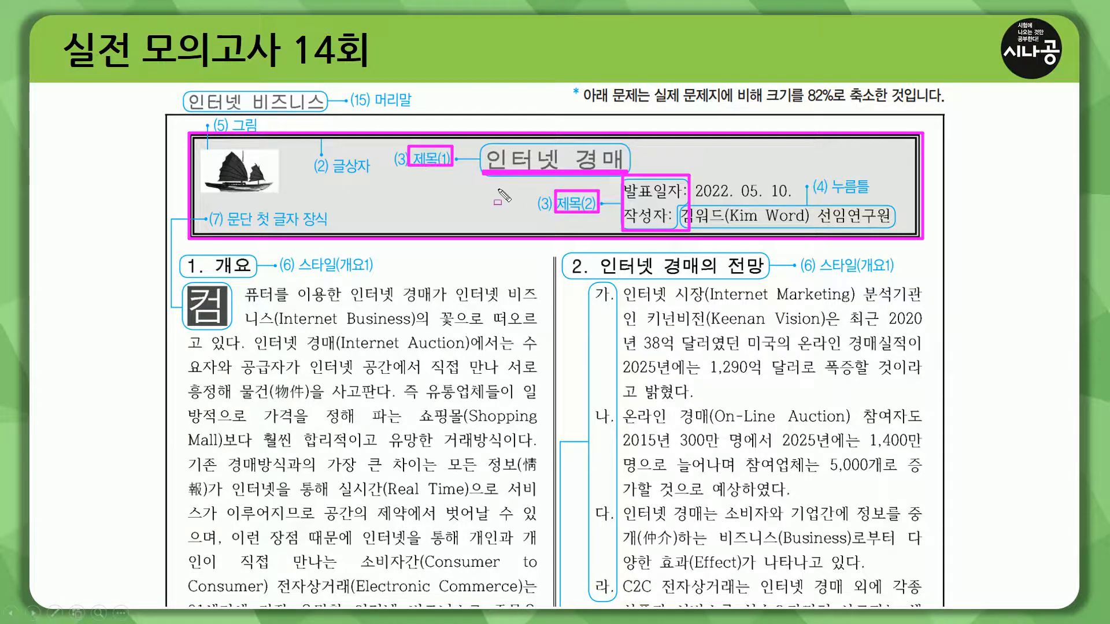
key(Escape)
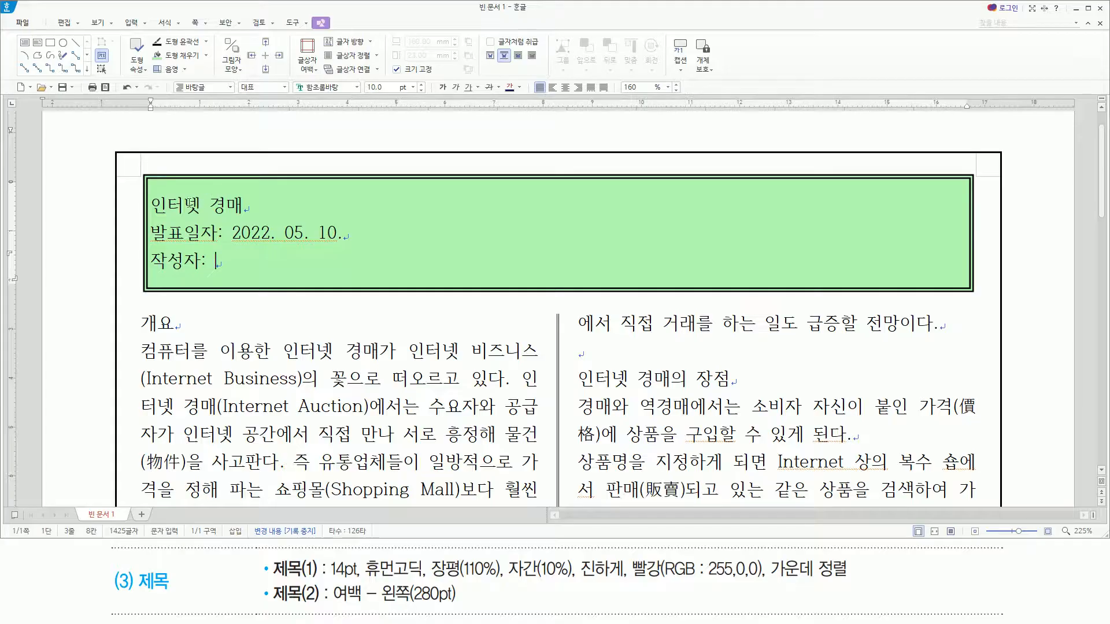
- Set the character shape of the title 인터넷 경매 to the 휴먼고딕 font at 14 pt
drag(150, 206, 248, 207)
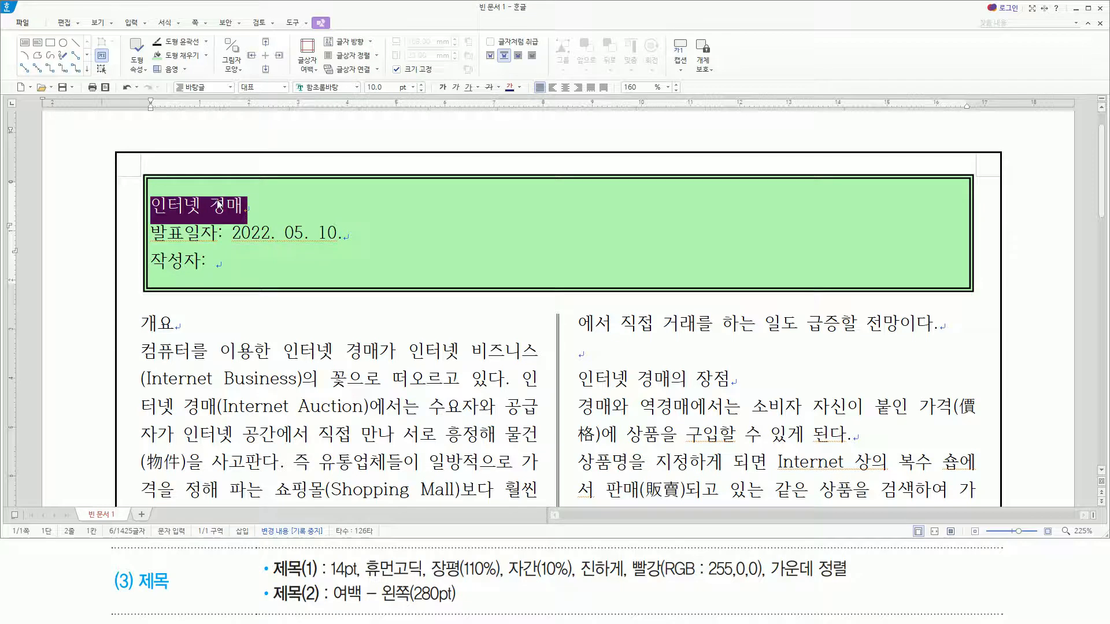
drag(270, 578, 766, 583)
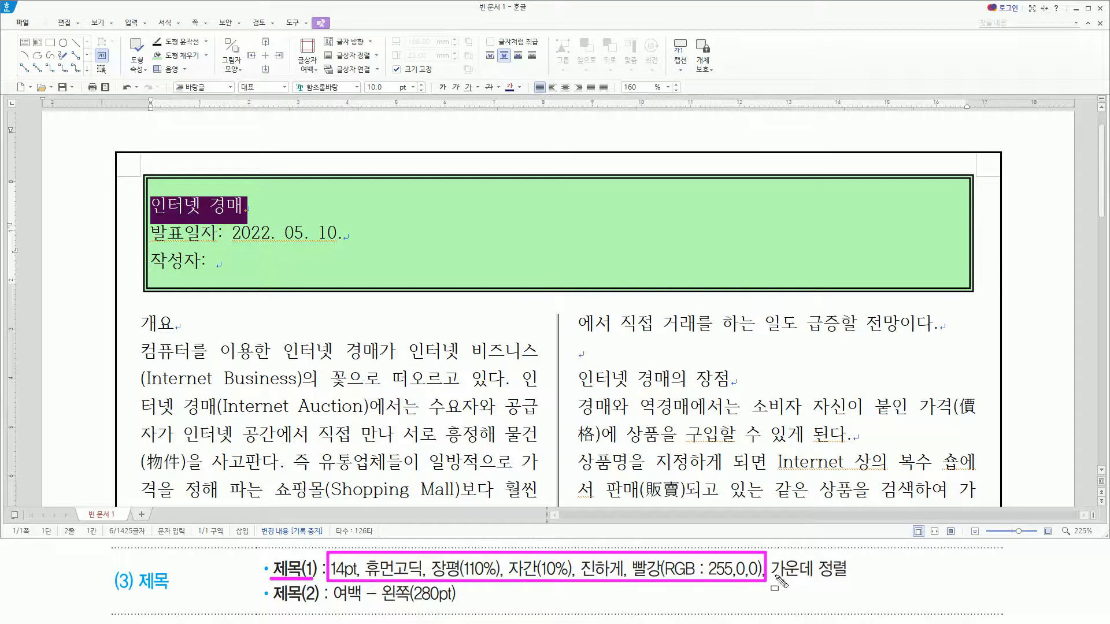
drag(772, 581, 852, 580)
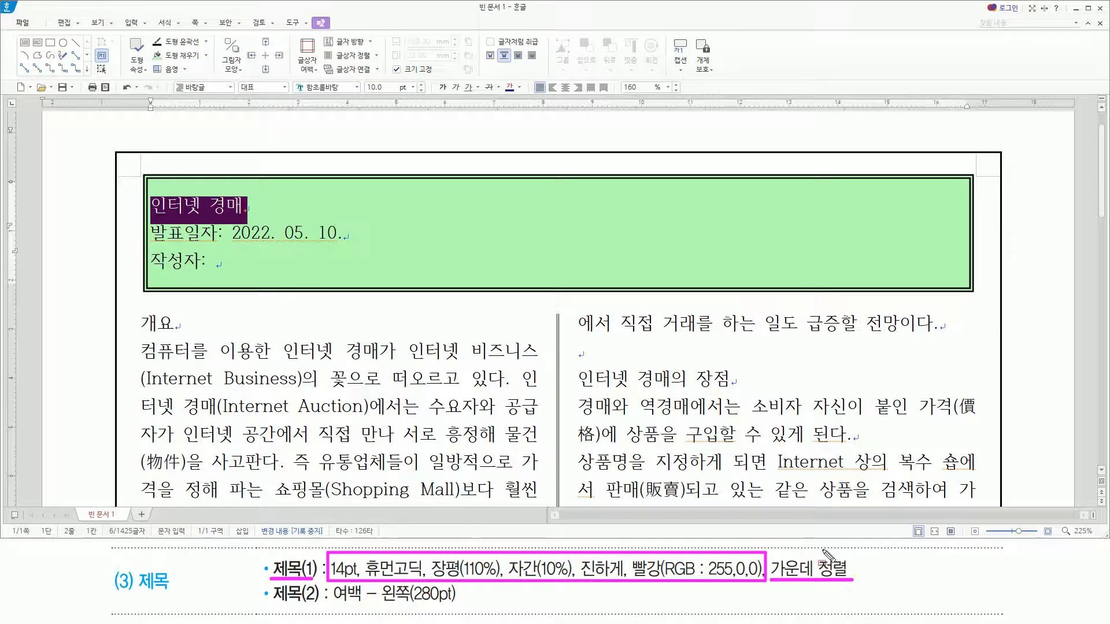
key(Escape)
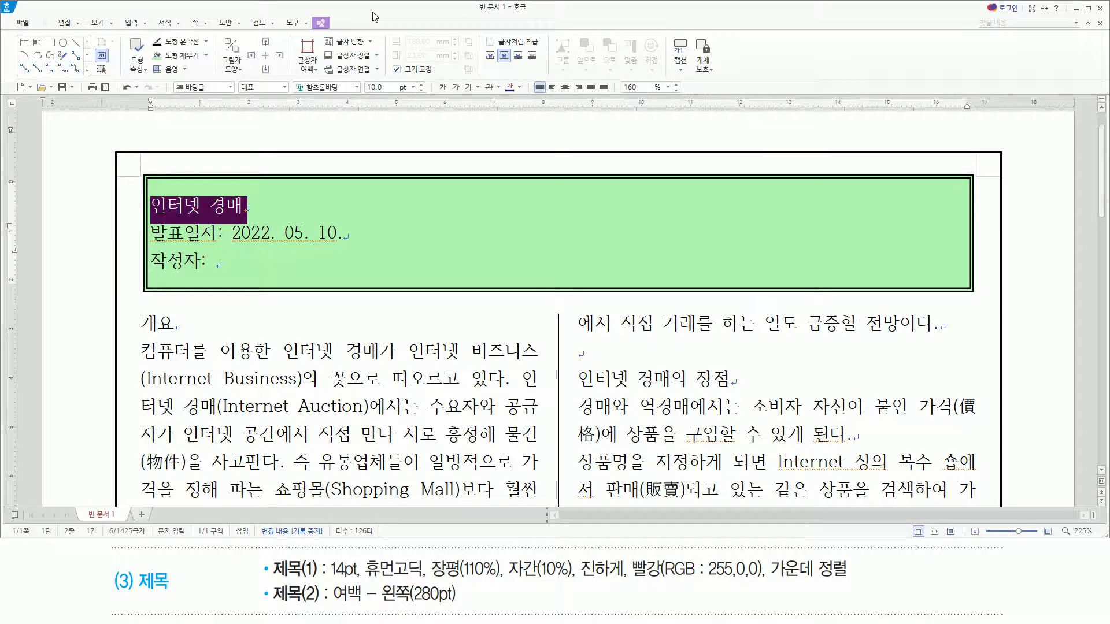
key(alt+l)
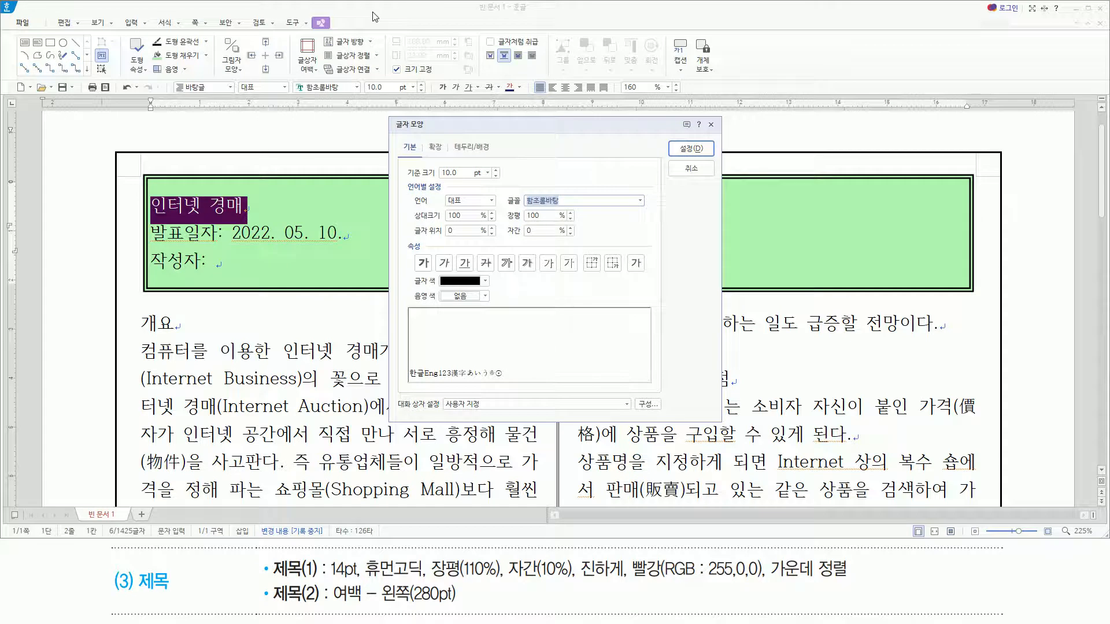
text(휴)
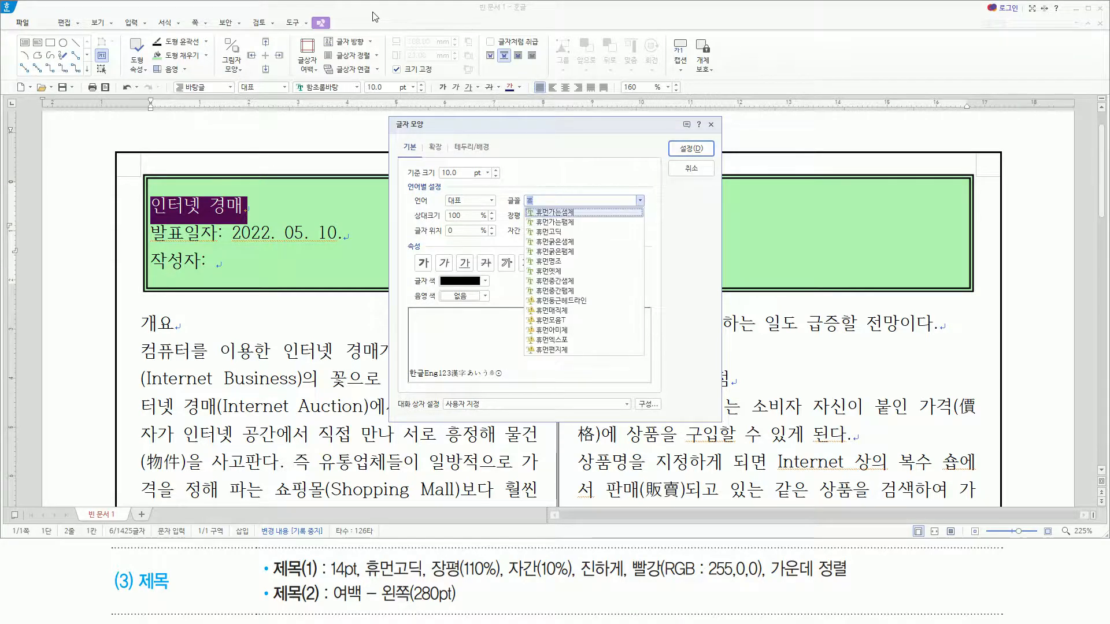
text(먼고딕)
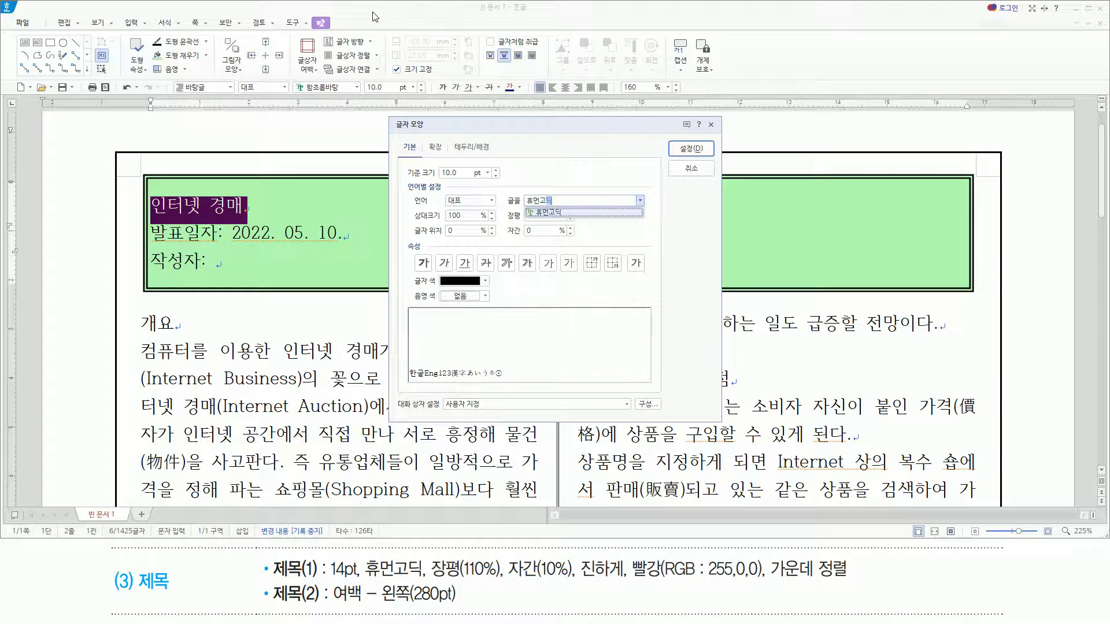
key(Return)
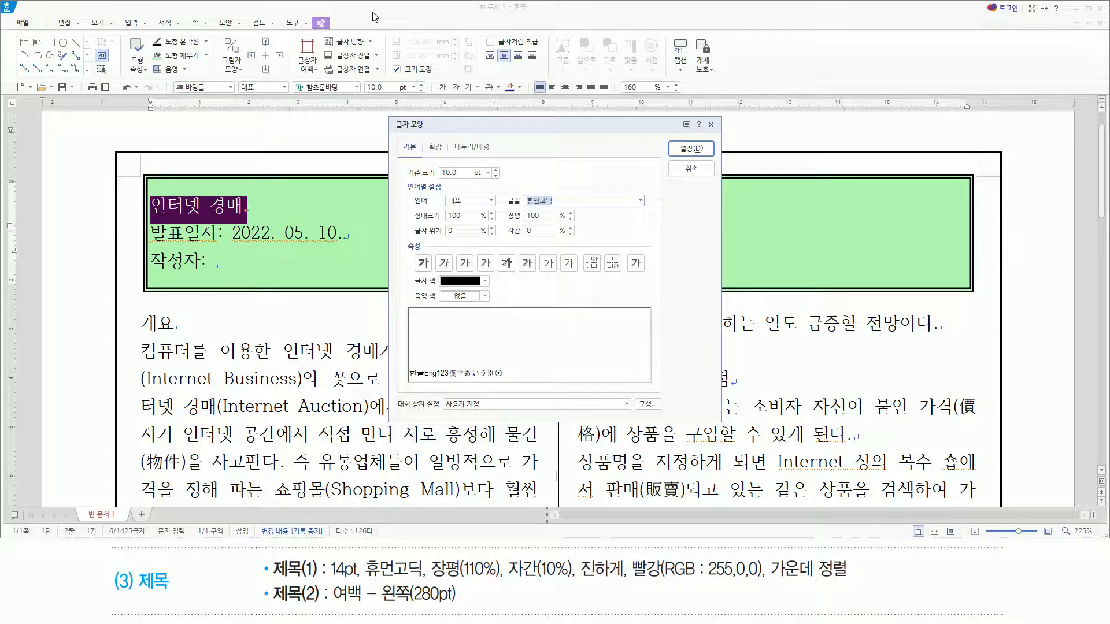
key(alt)
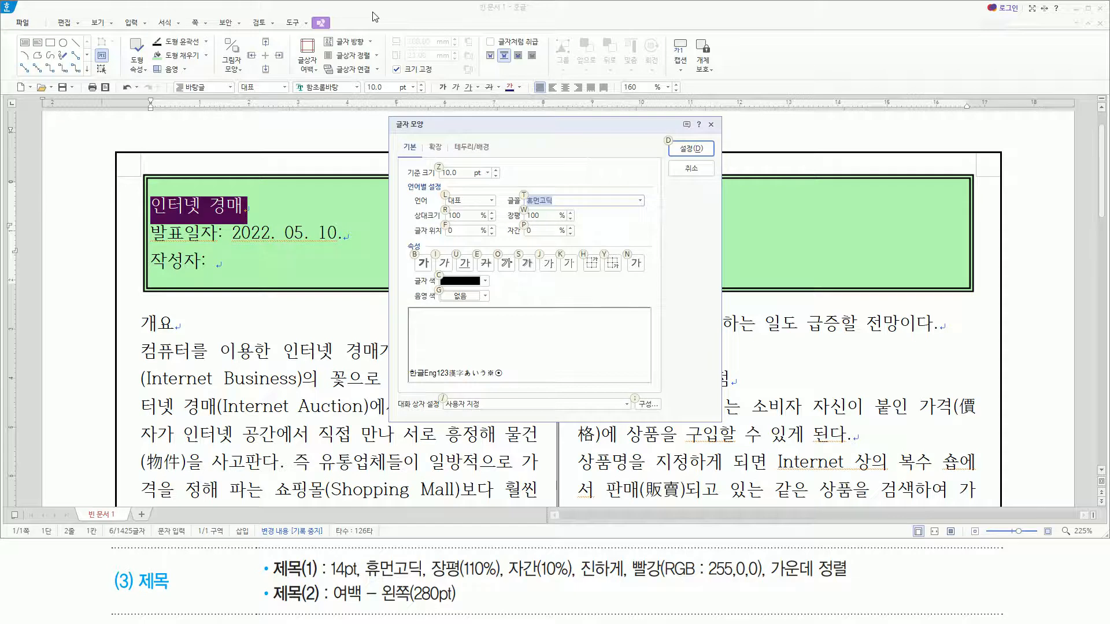
key(alt+z)
text(14)
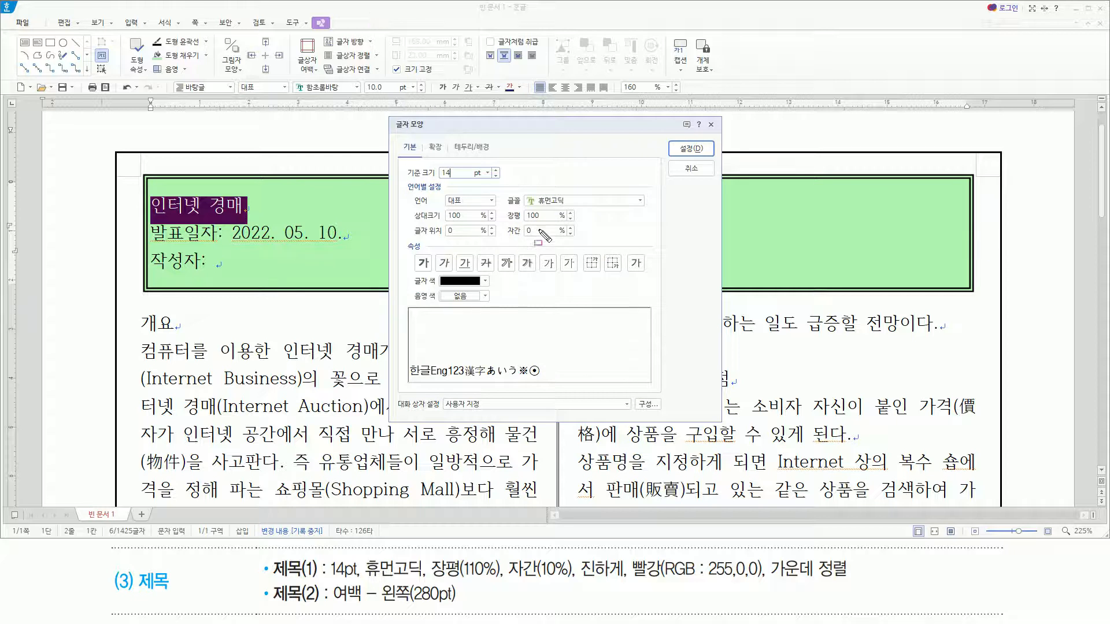
- Set the title's character width (장평) to 110% and letter spacing (자간) to 10%
drag(499, 207, 582, 241)
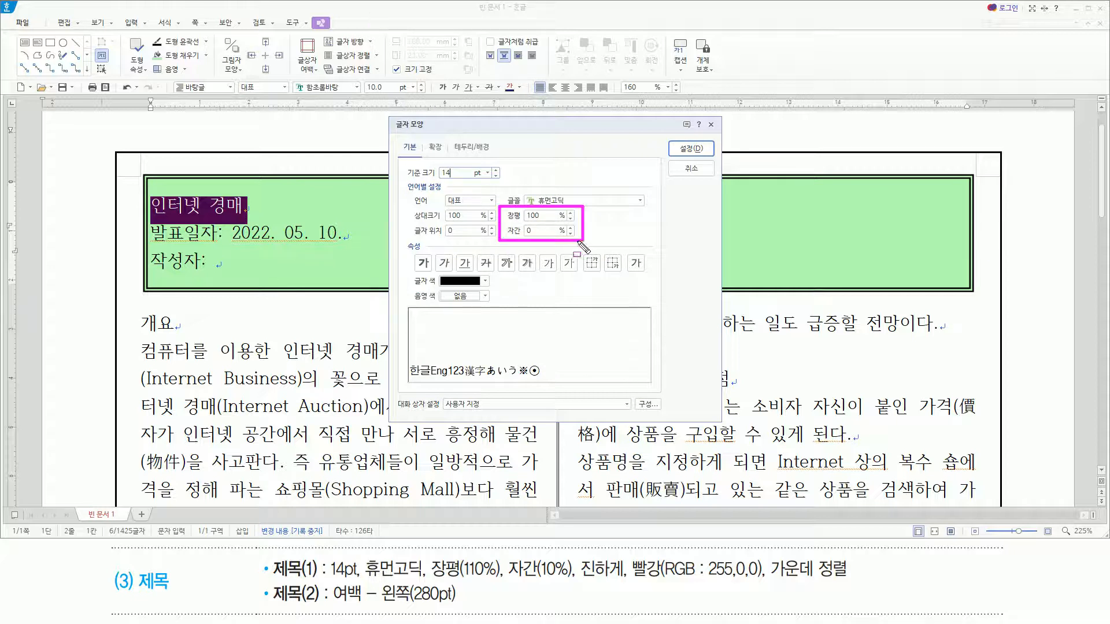
key(Escape)
click(460, 169)
key(alt)
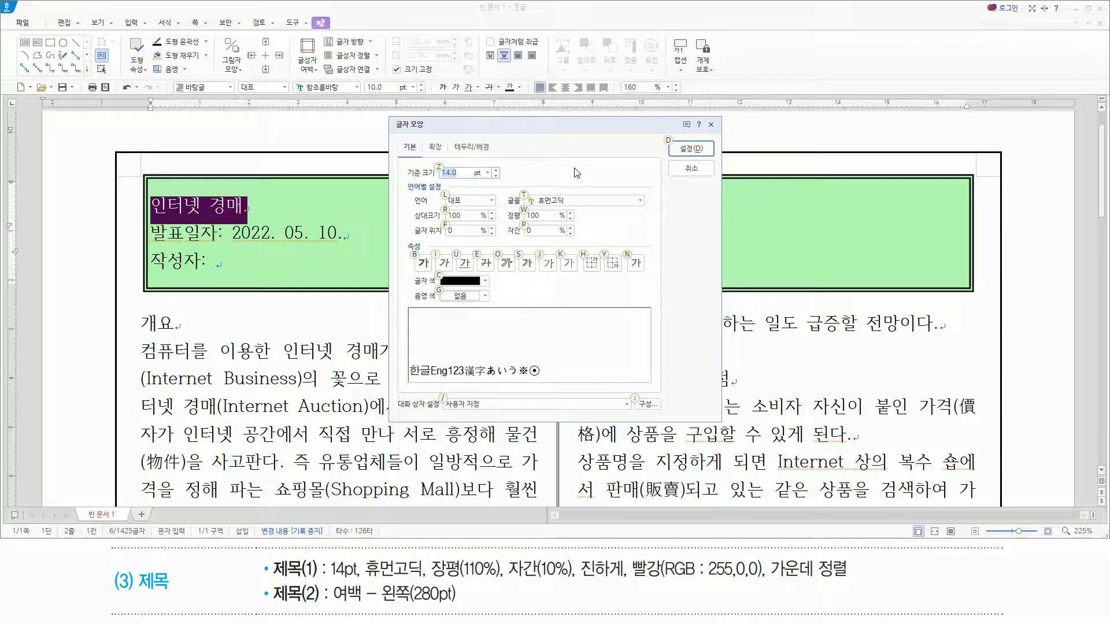
text(w110)
key(alt)
key(alt+p)
text(10)
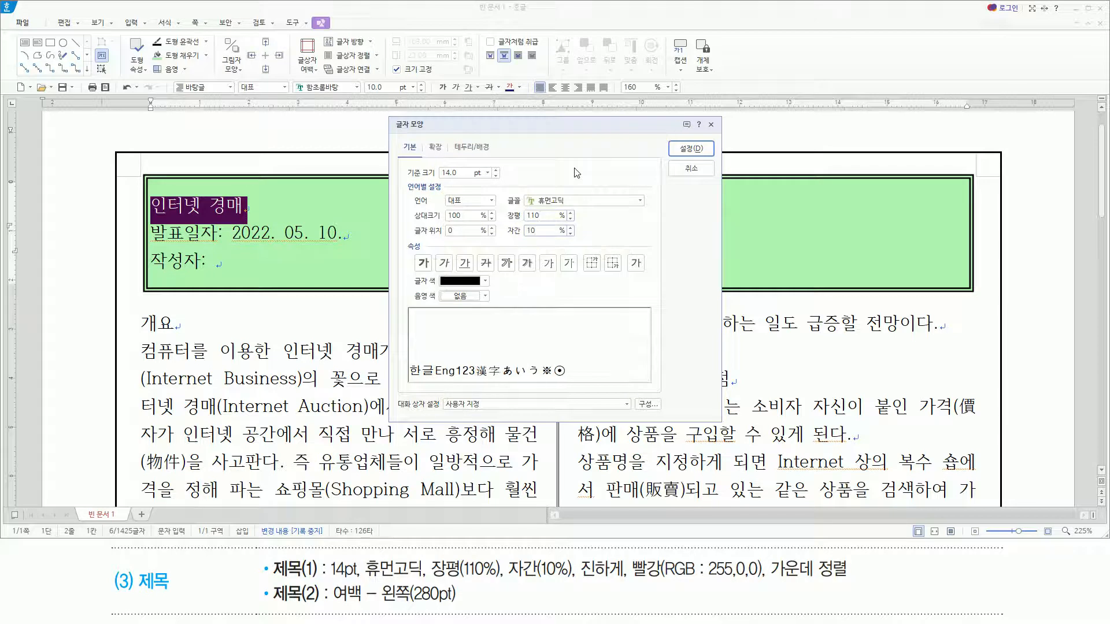
- Make the title 인터넷 경매 bold and red (RGB 255,0,0), apply the character shape, and center-align the title line
key(alt)
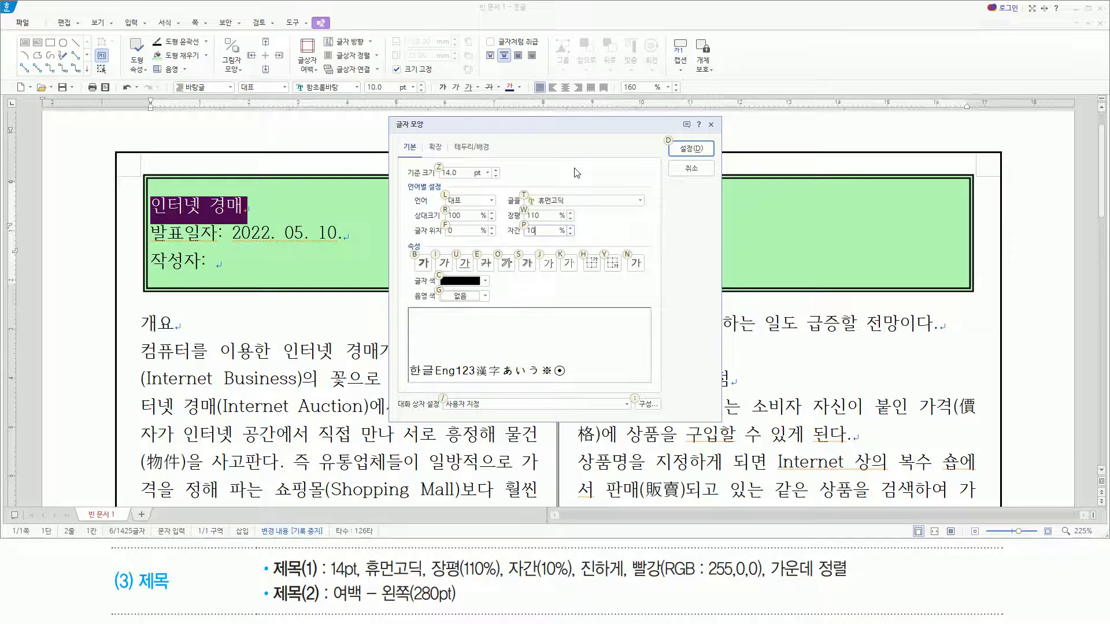
key(b)
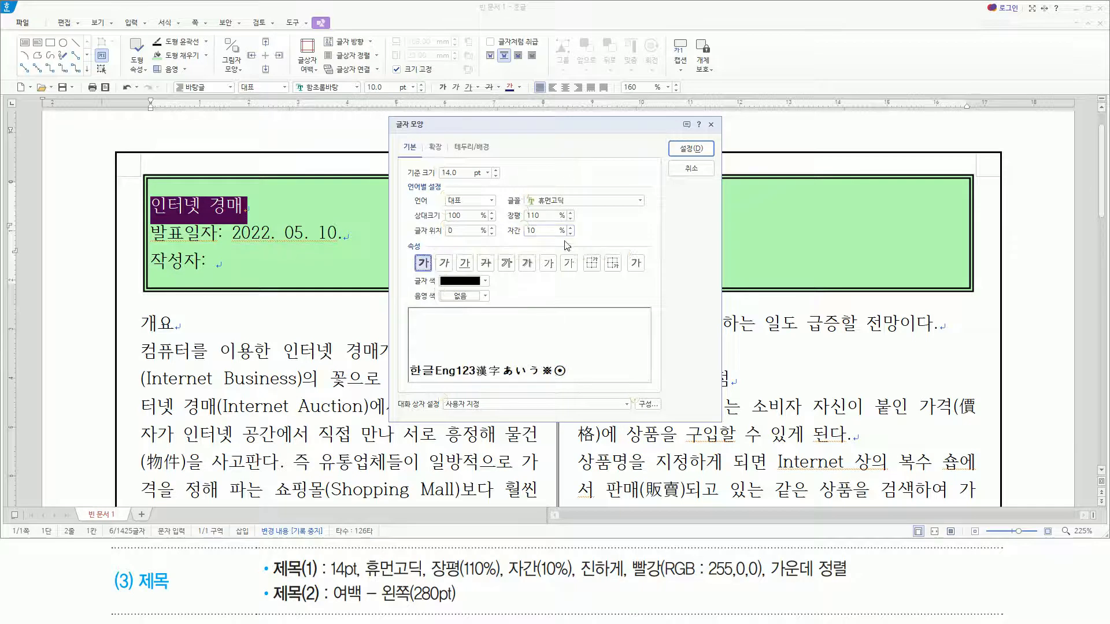
click(465, 282)
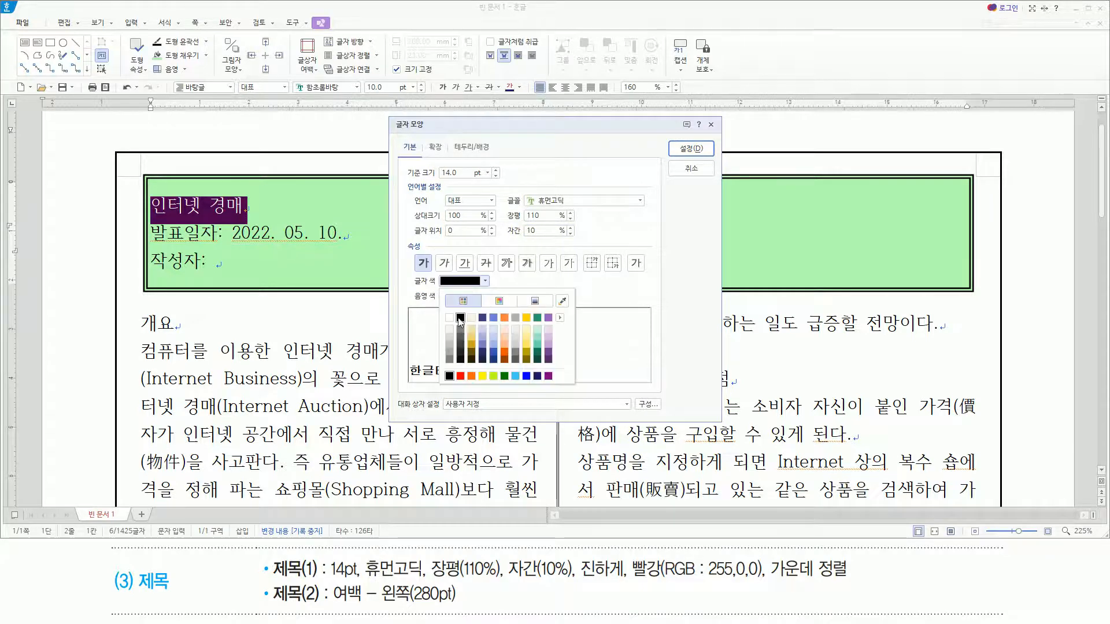
click(461, 376)
drag(527, 192, 593, 207)
drag(434, 162, 577, 238)
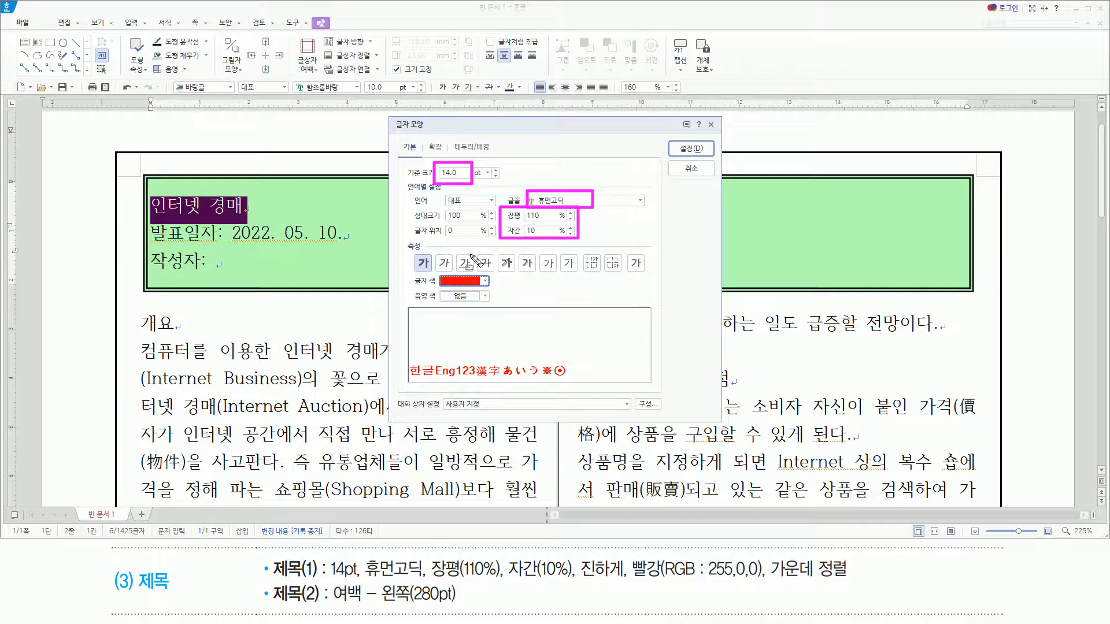
mouse_move(412, 250)
mouse_down()
mouse_move(434, 275)
mouse_move(497, 293)
mouse_up()
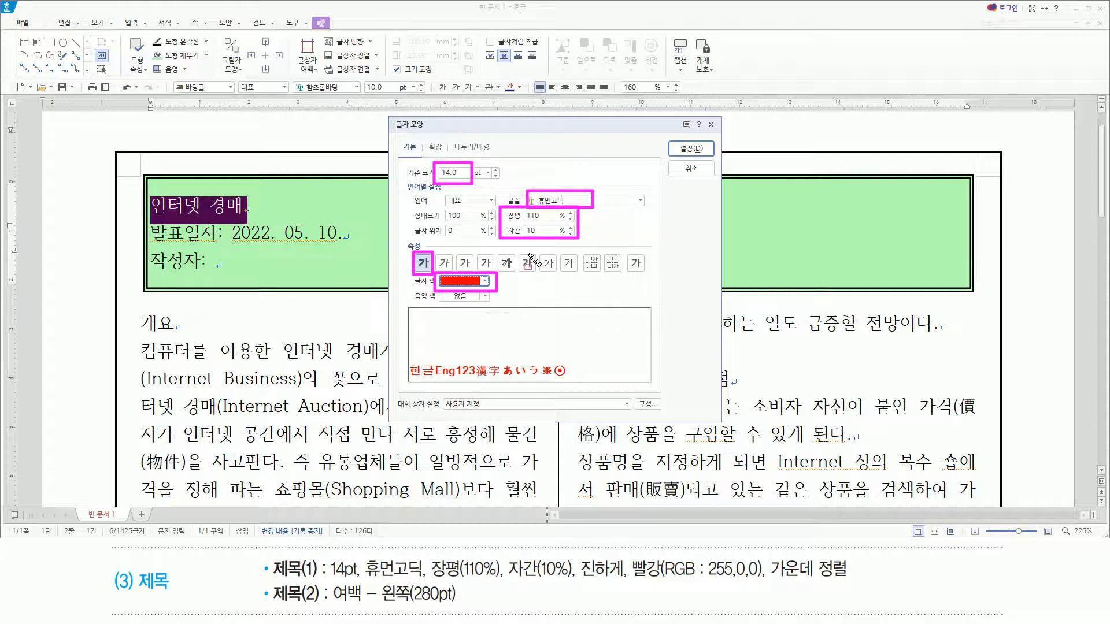
drag(674, 136, 709, 160)
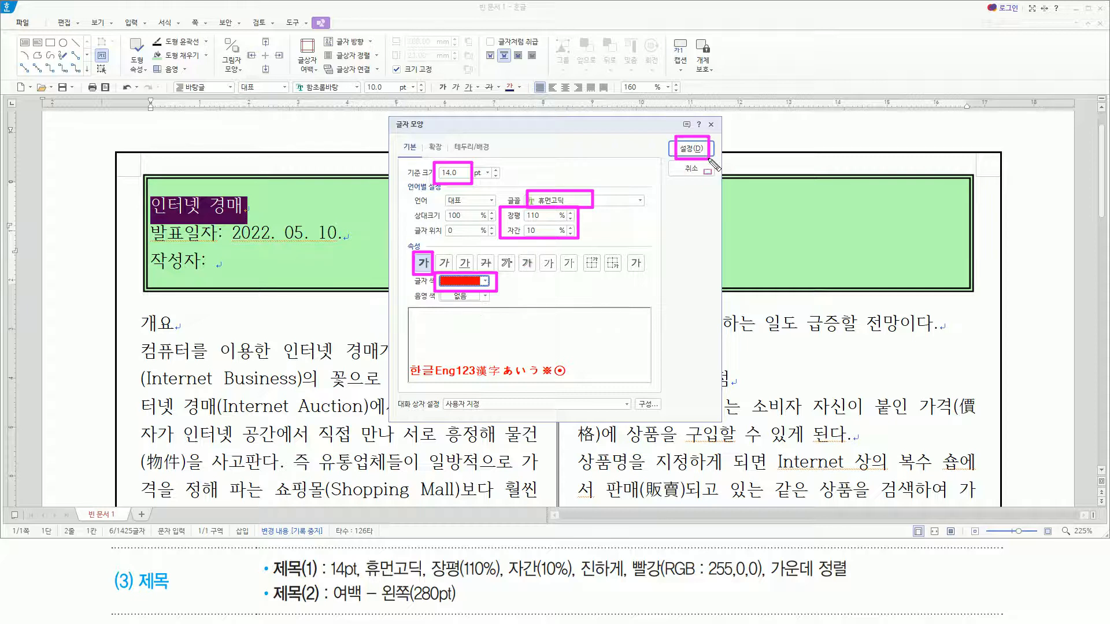
key(Escape)
click(691, 149)
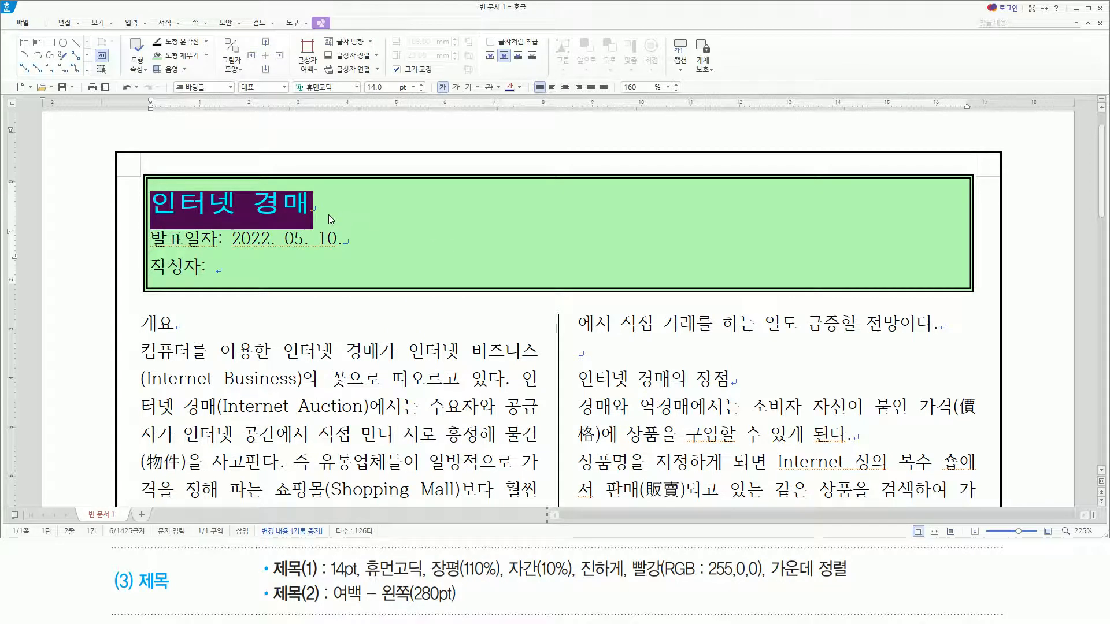
key(ctrl+shift+c)
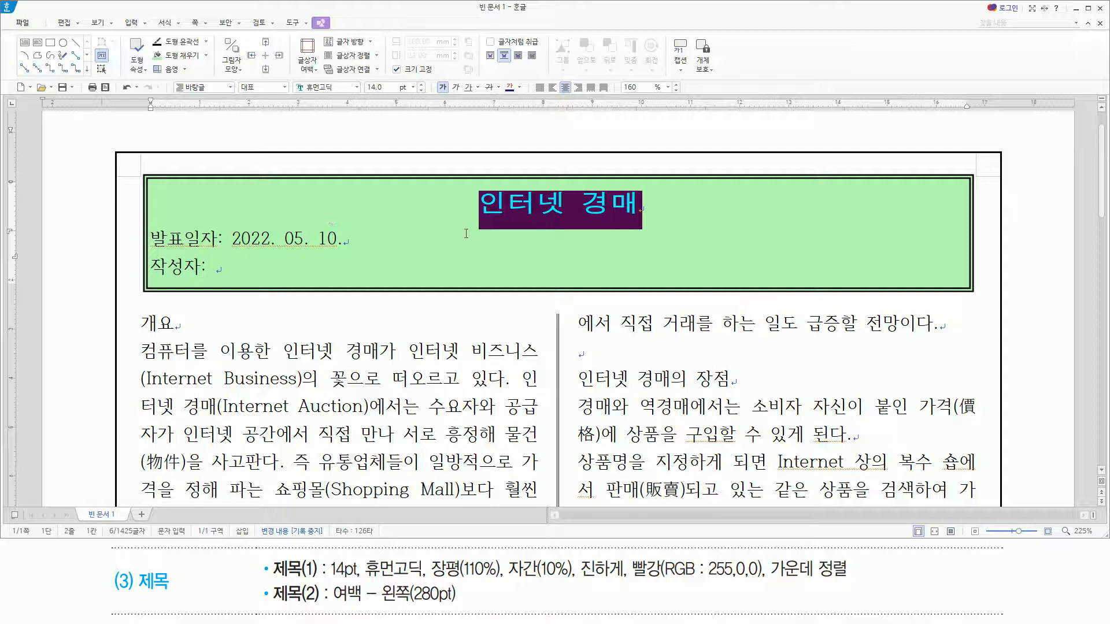
- Set the left paragraph margin (여백 왼쪽) of the 발표일자 and 작성자 lines to 280 pt
drag(148, 230, 237, 282)
drag(333, 607, 457, 607)
key(Escape)
drag(522, 219, 536, 248)
click(536, 247)
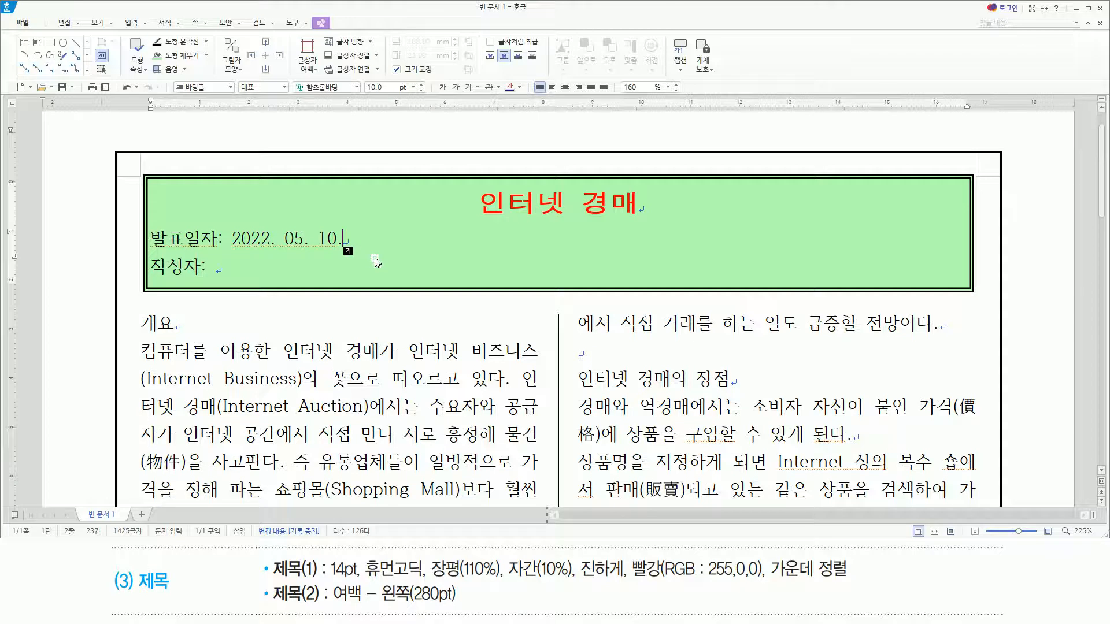
key(shift+Down)
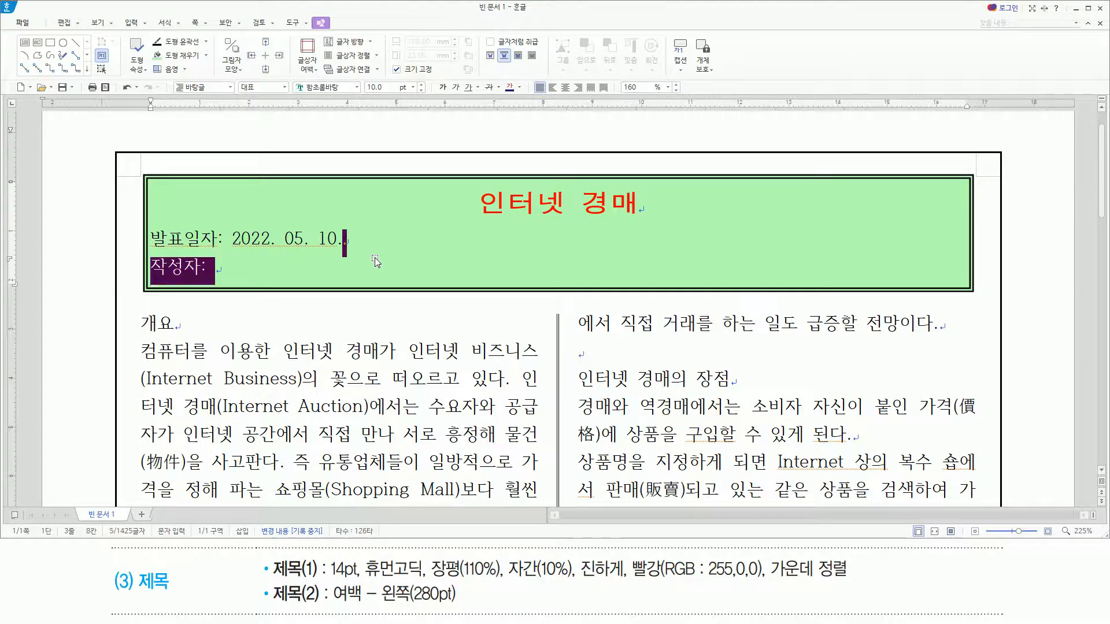
key(F12)
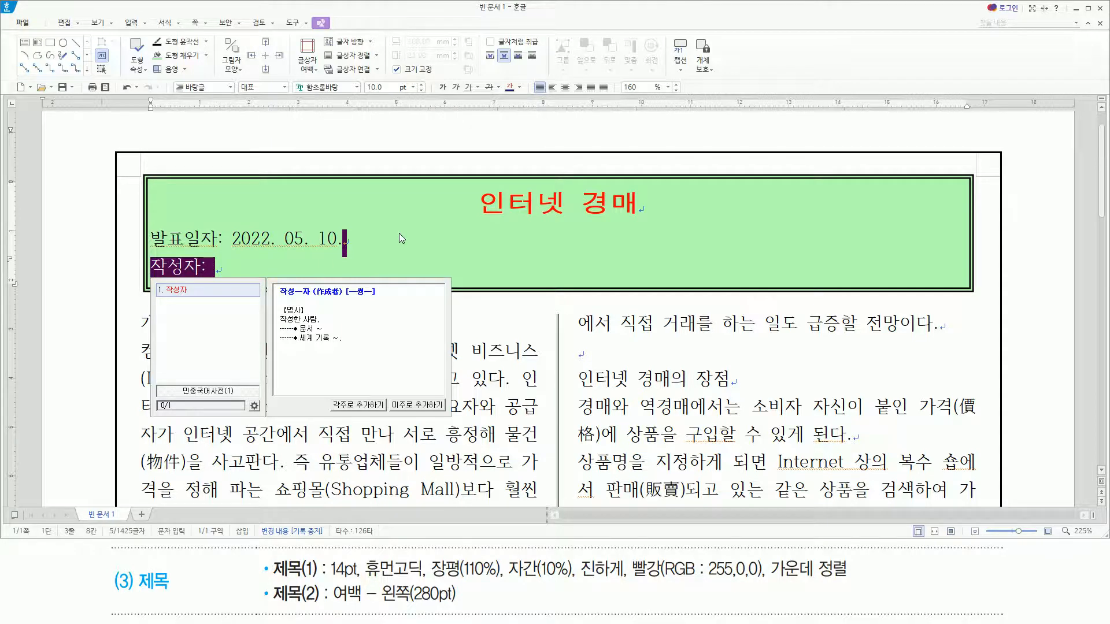
key(Escape)
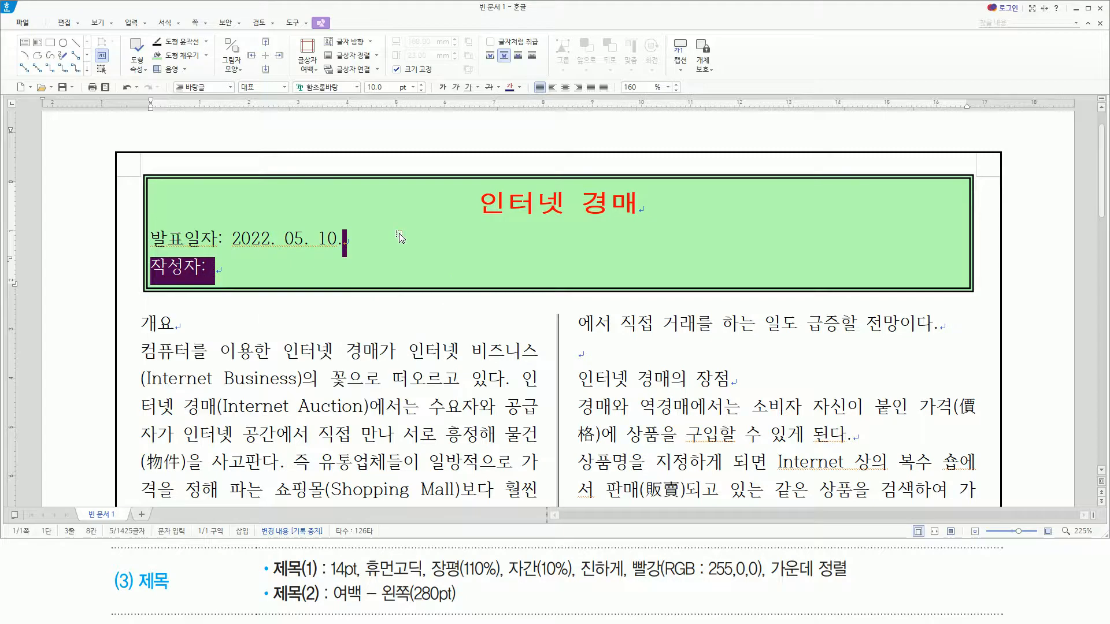
key(alt+t)
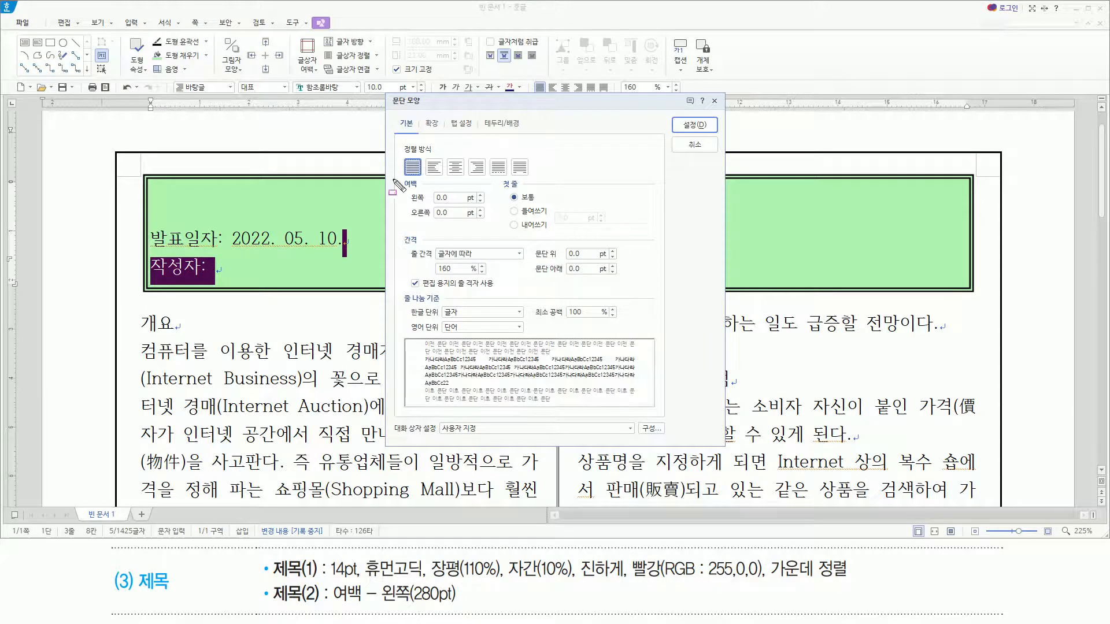
drag(402, 177, 480, 205)
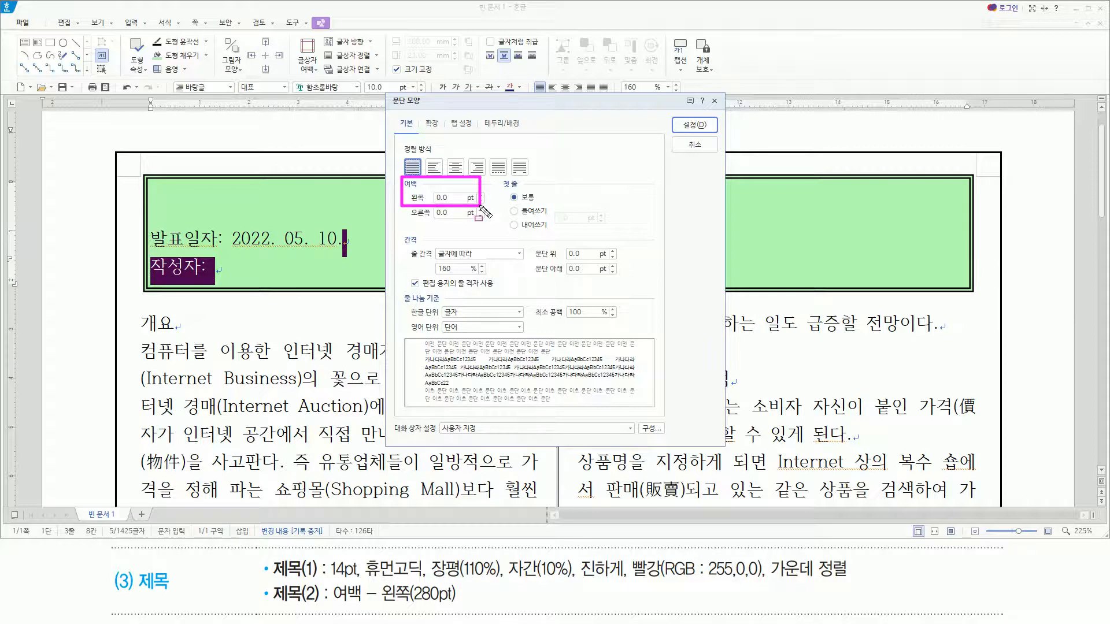
key(Escape)
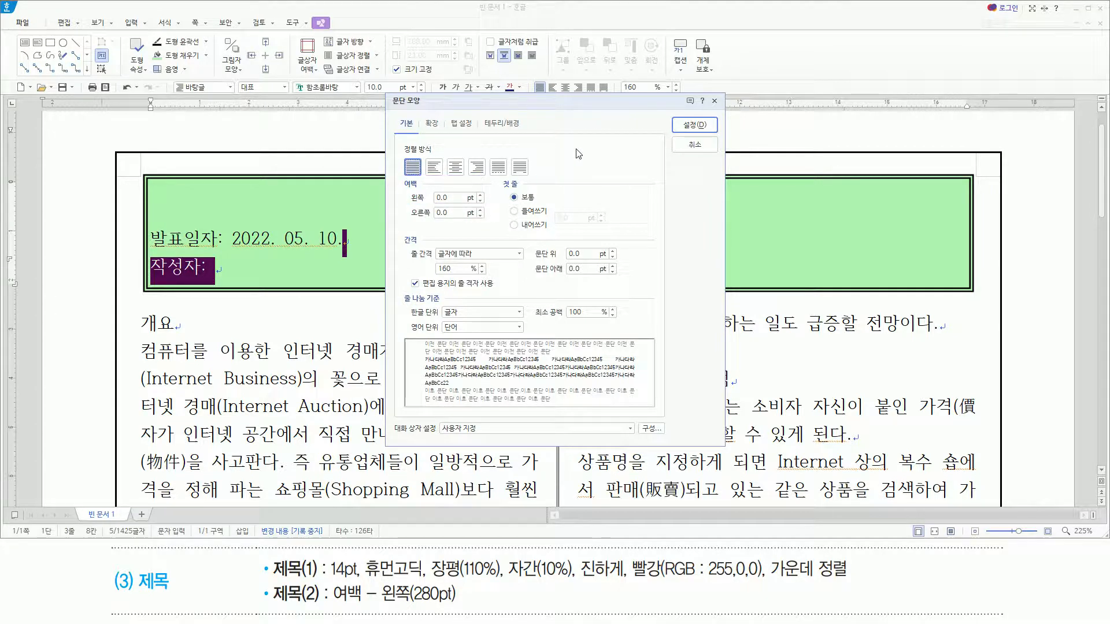
key(alt)
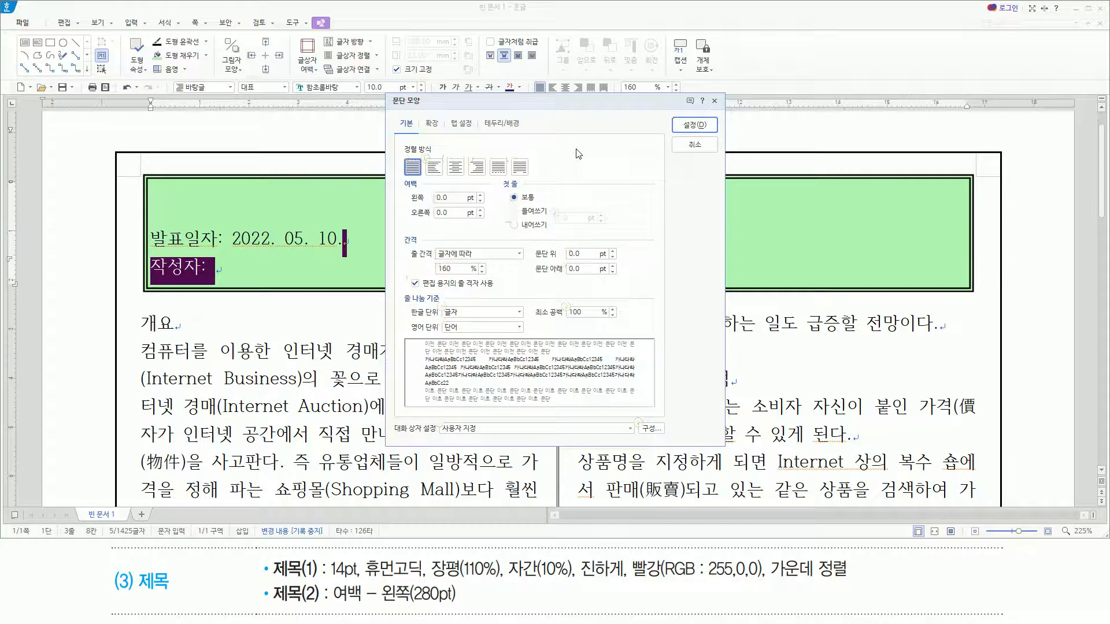
key(alt+f)
text(280)
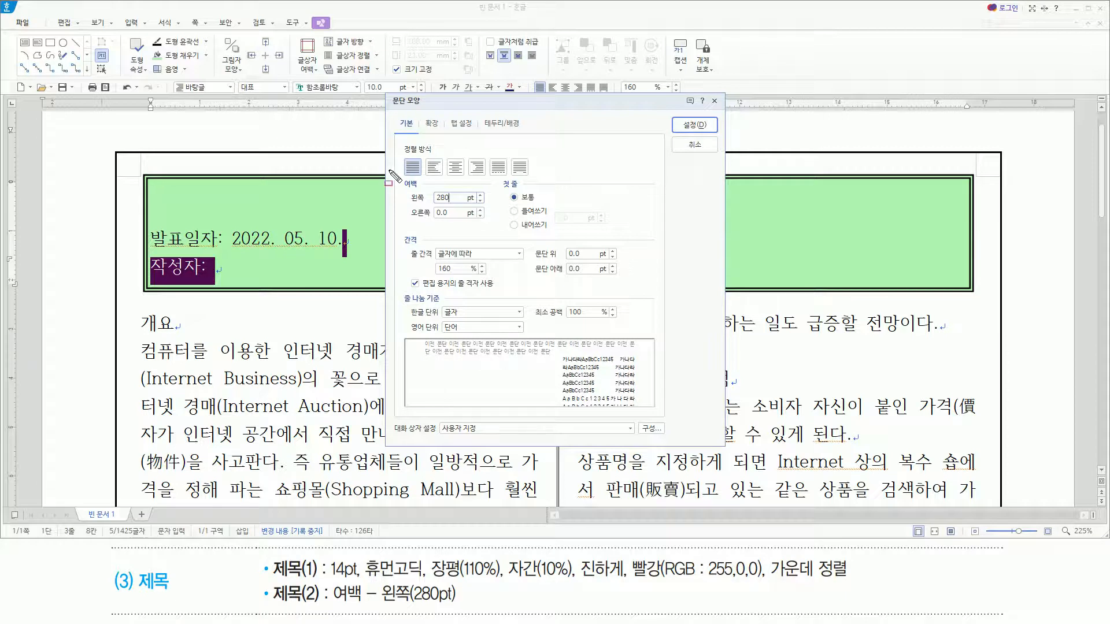
key(Escape)
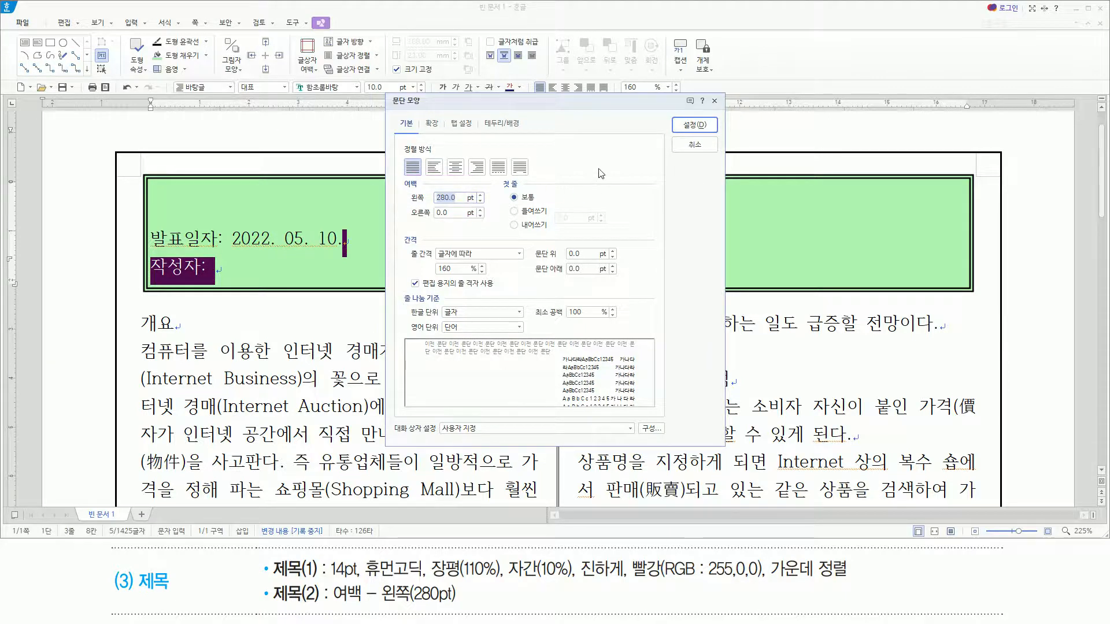
key(Return)
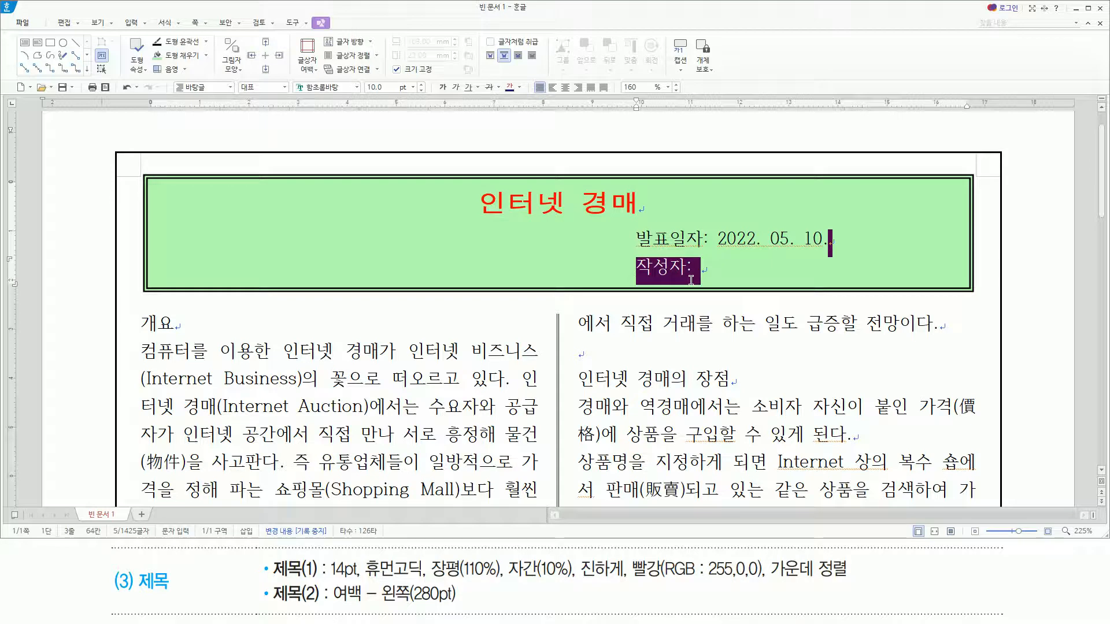
key(ctrl+shift+d)
mouse_move(699, 275)
mouse_down()
mouse_move(811, 276)
mouse_move(847, 254)
mouse_up()
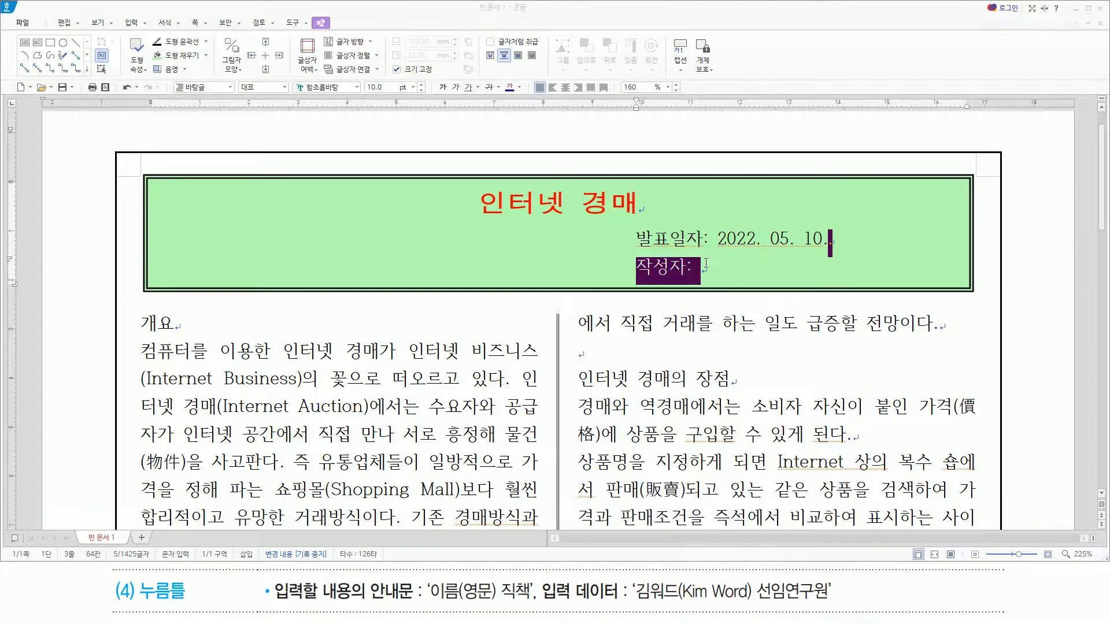
- Insert a click-here field (누름틀) after 작성자: with the guide text 이름(영문) 직책
click(711, 266)
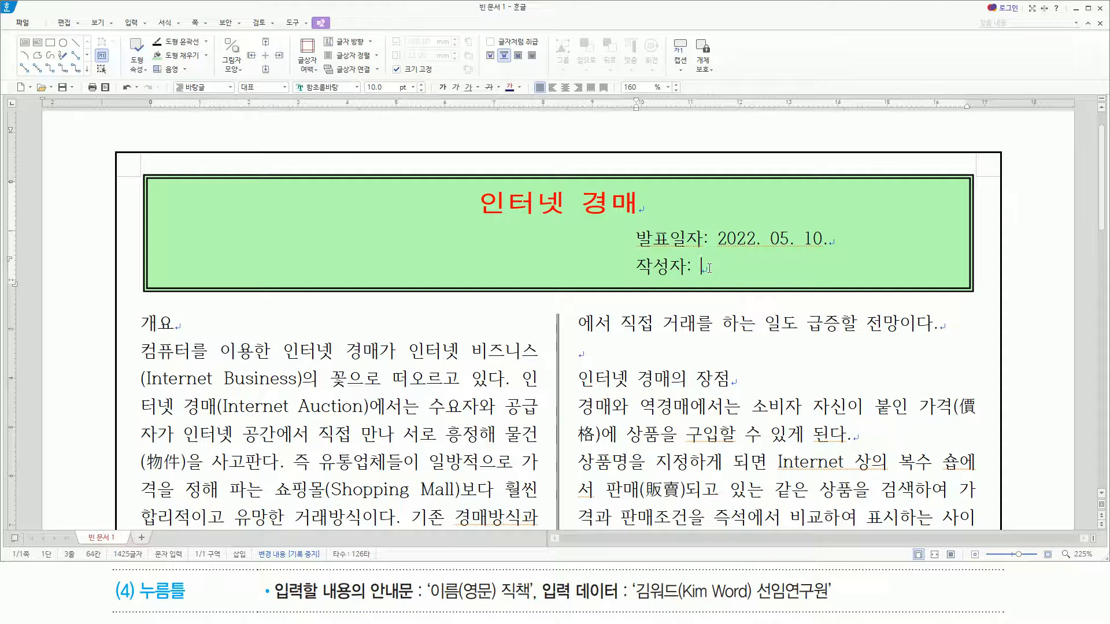
key(Hangul)
key(ctrl+k)
key(e)
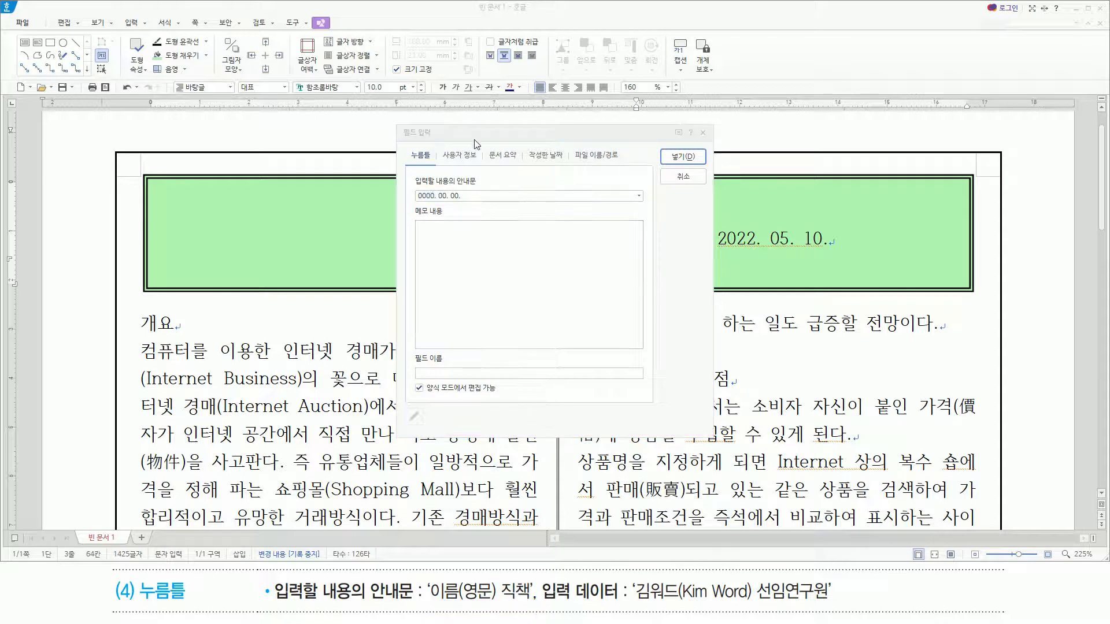
text(이)
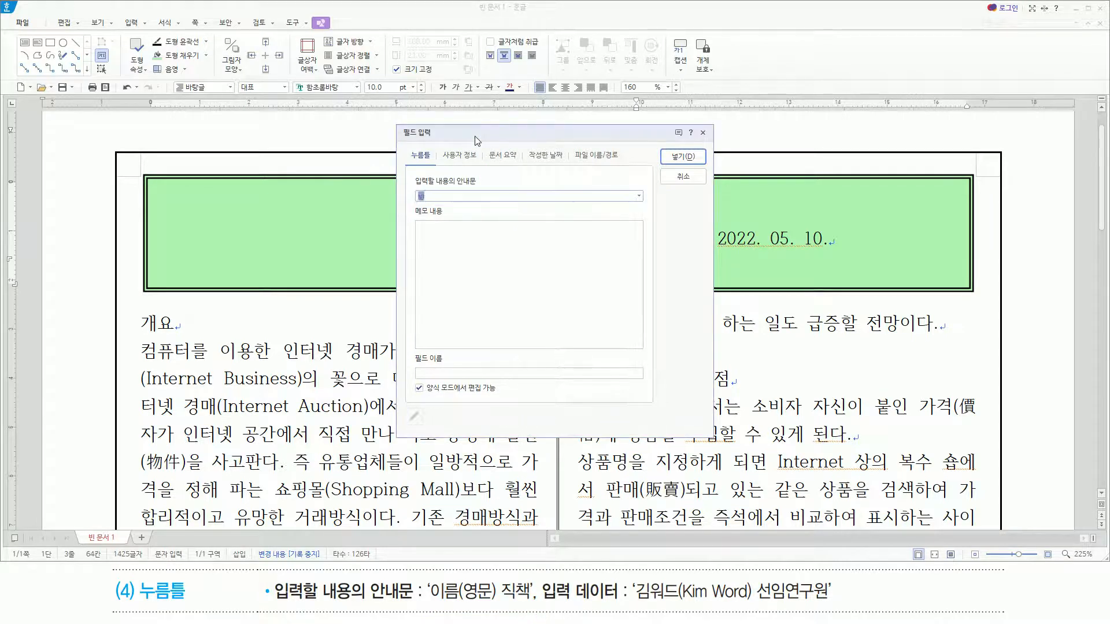
text(름(영문) 직책)
key(Return)
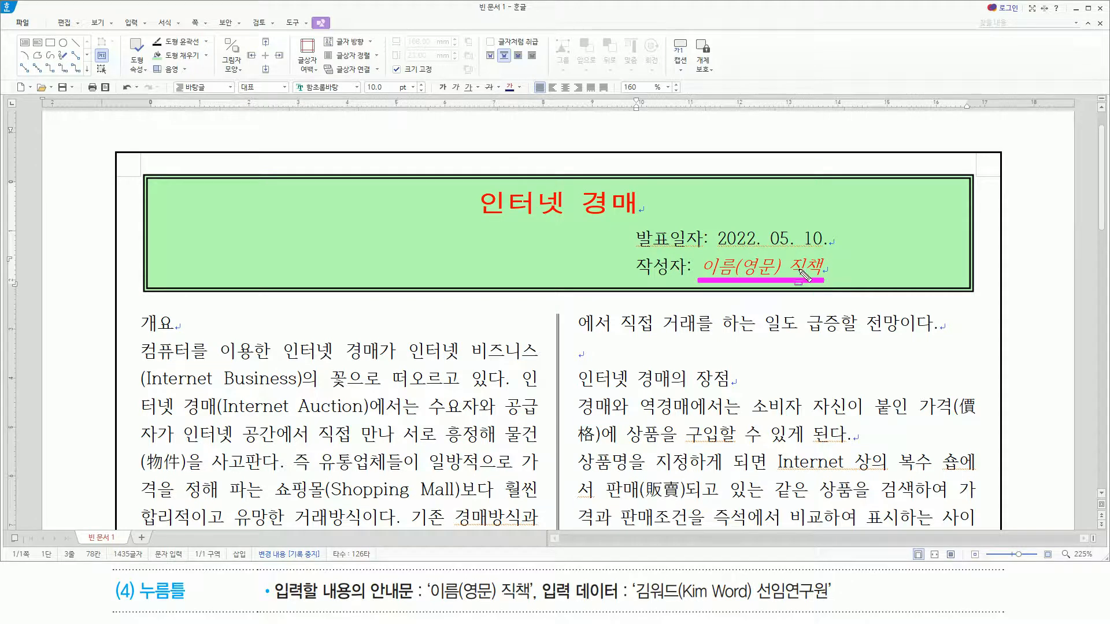
- Fill in the 작성자 field with the author's Korean name, English name in parentheses, and the position 선임연구원
click(731, 265)
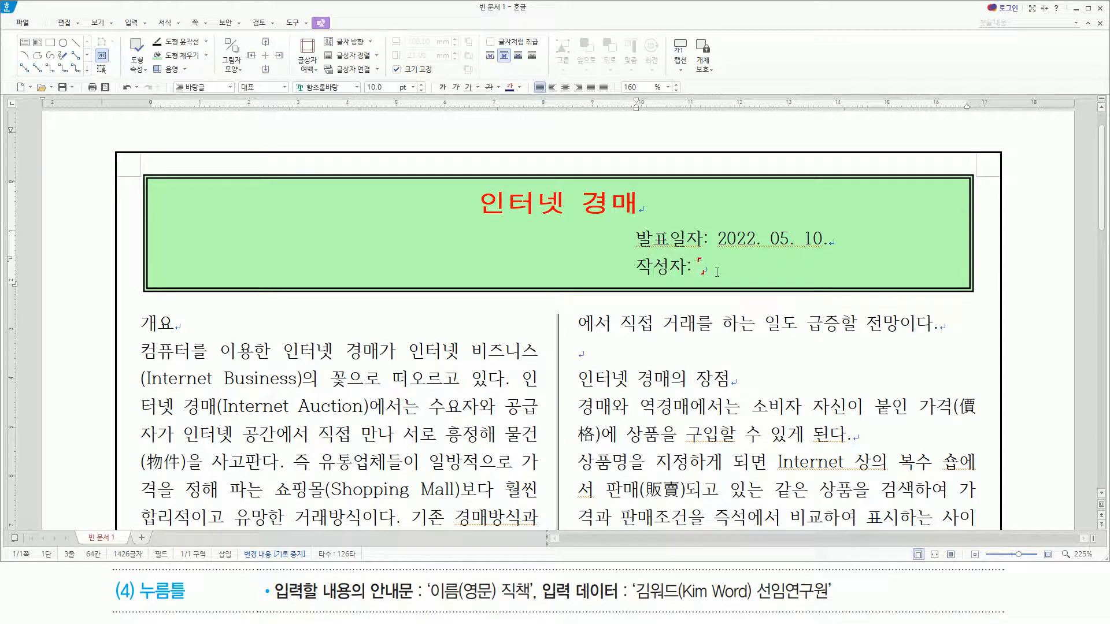
drag(629, 606, 837, 605)
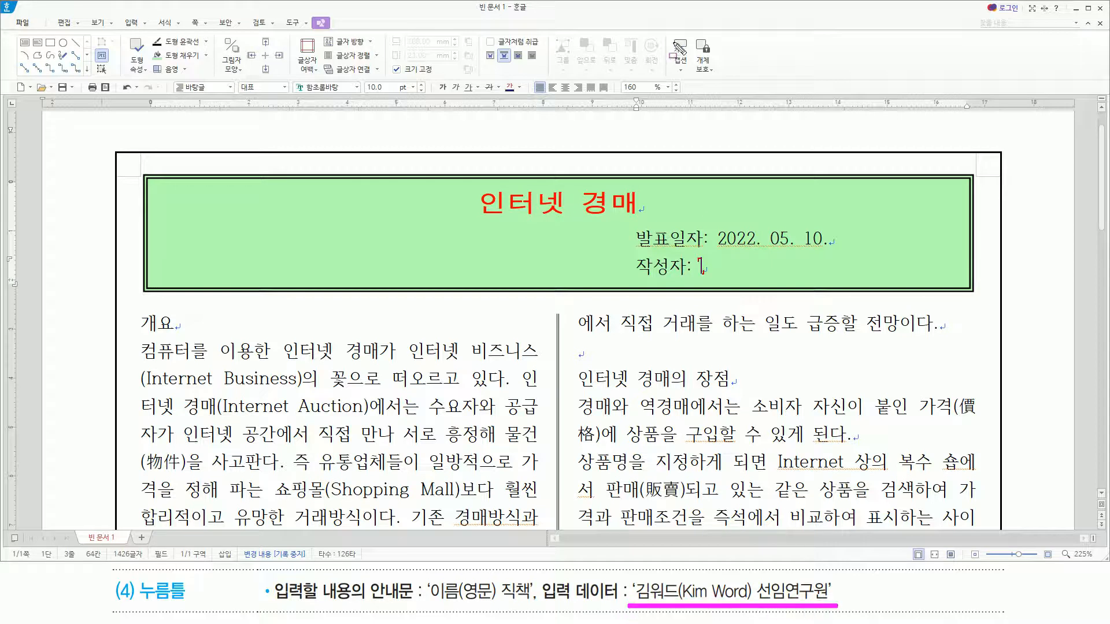
key(Escape)
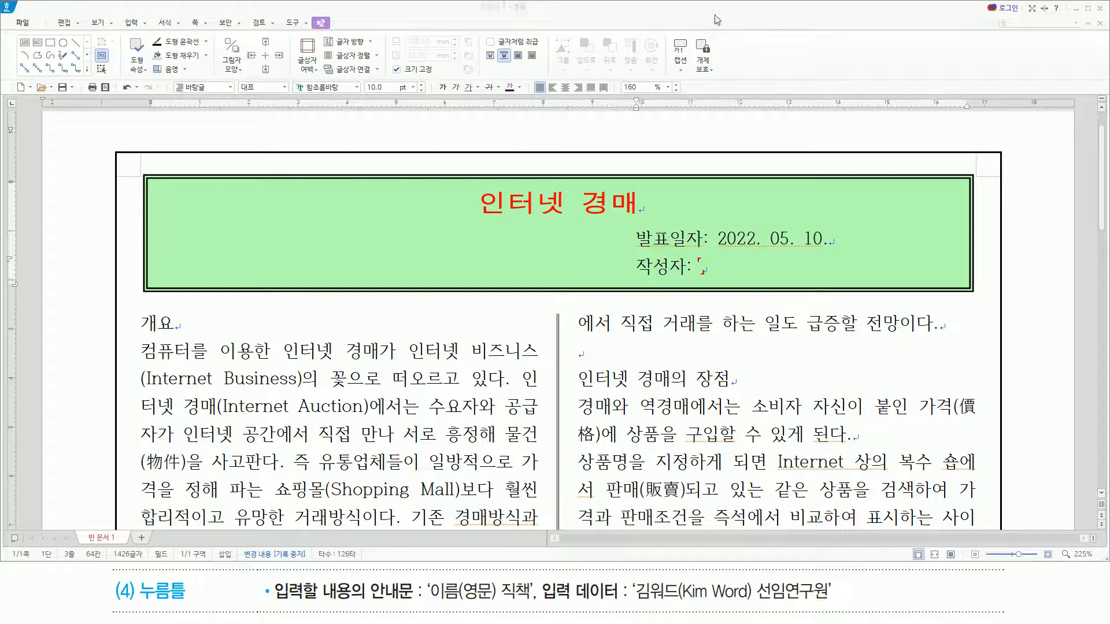
text(김워드()
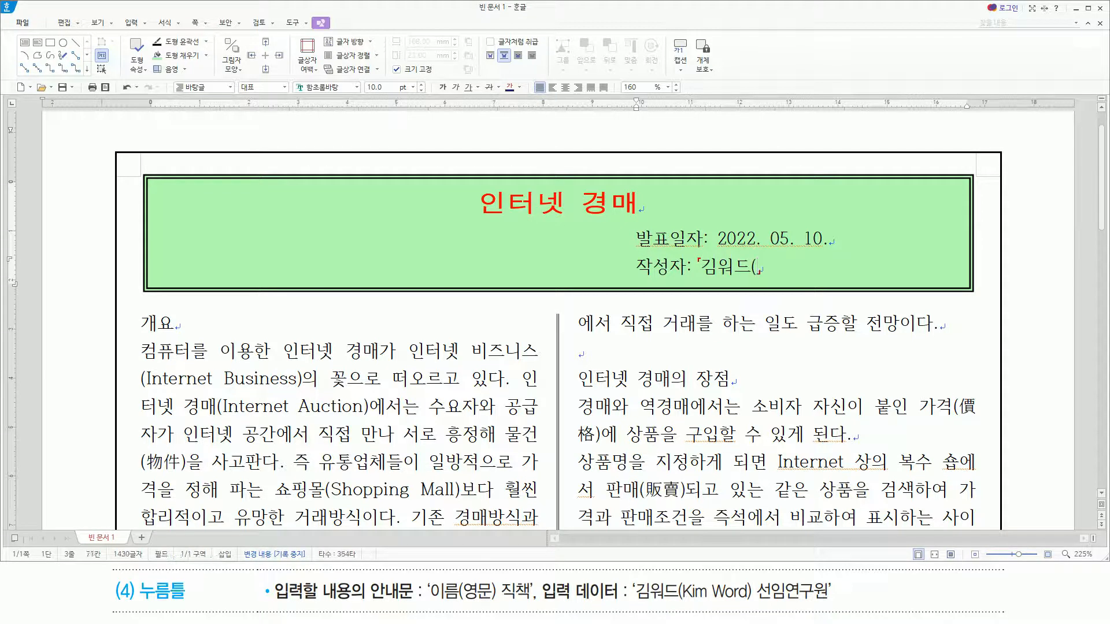
text(Kim Word))
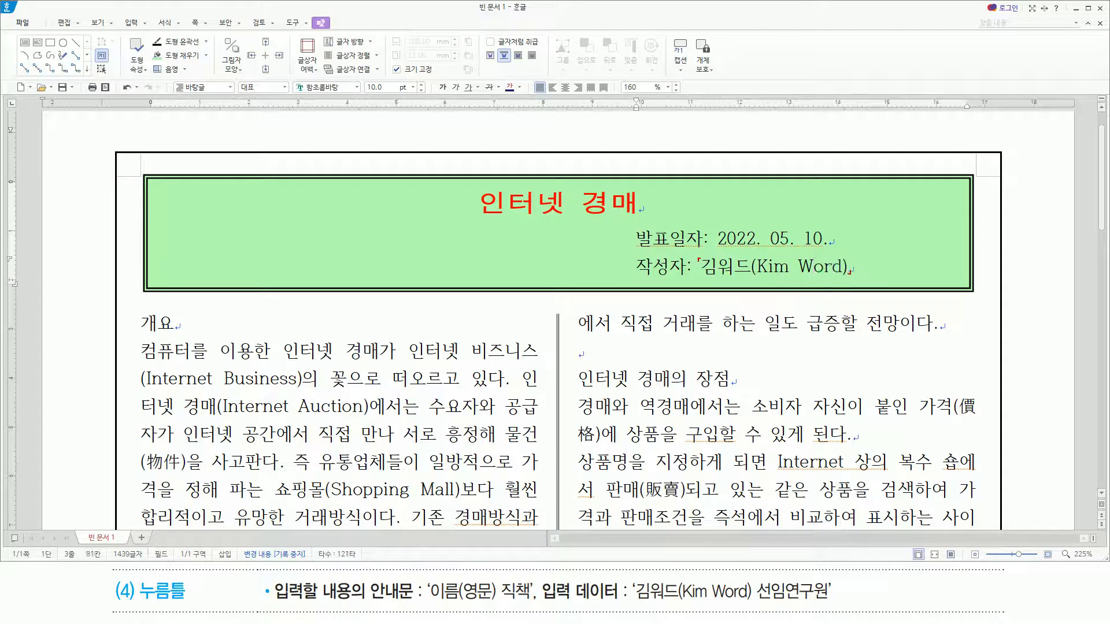
text( 선)
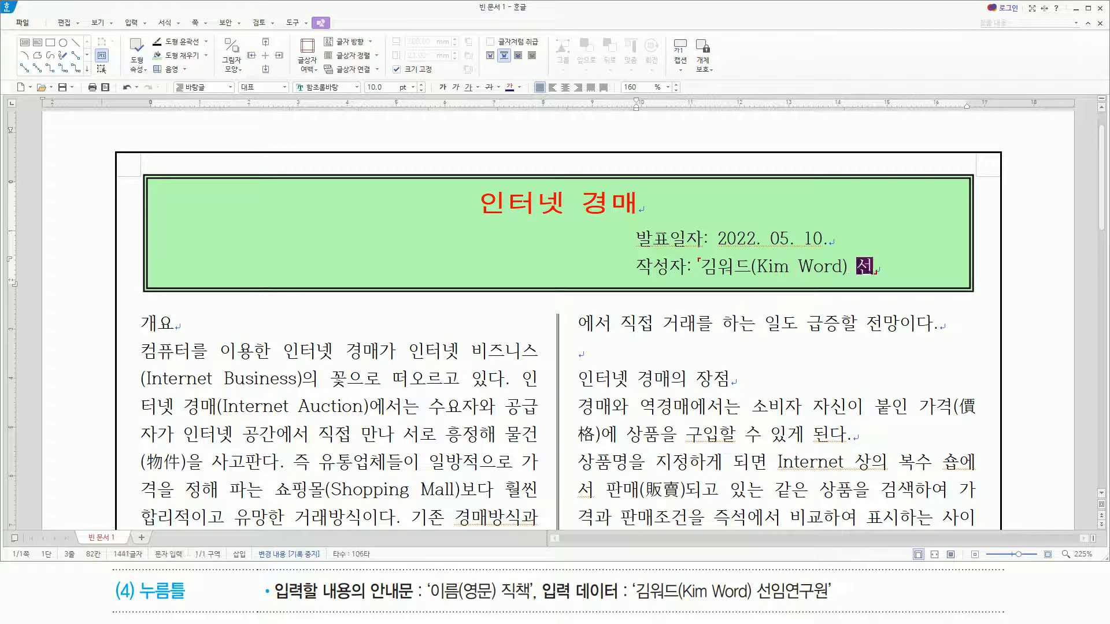
text(임연구원)
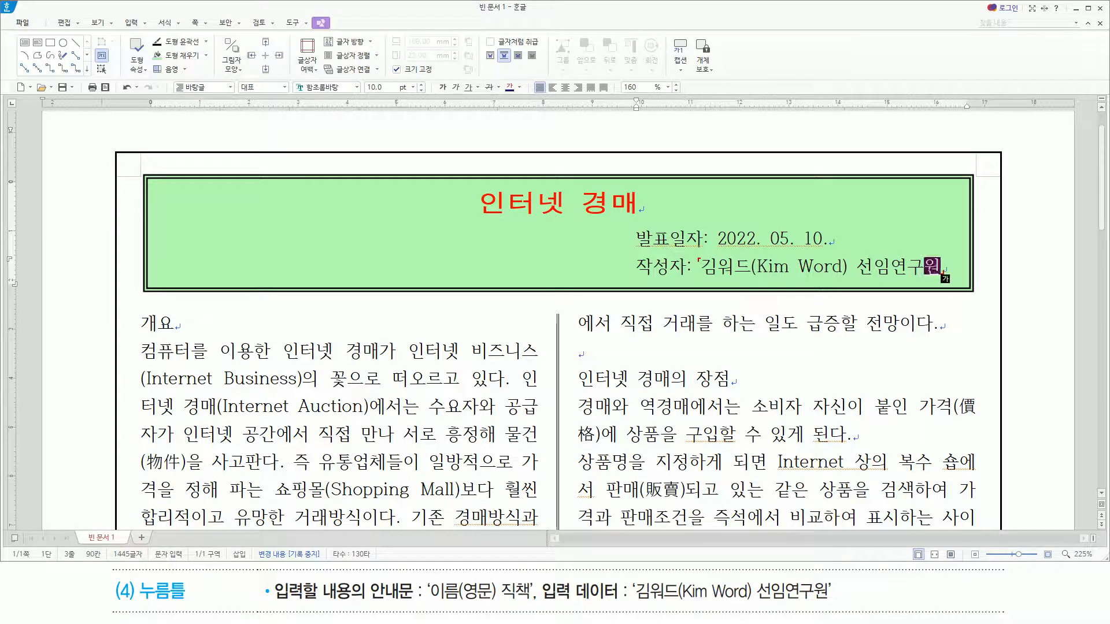
click(829, 238)
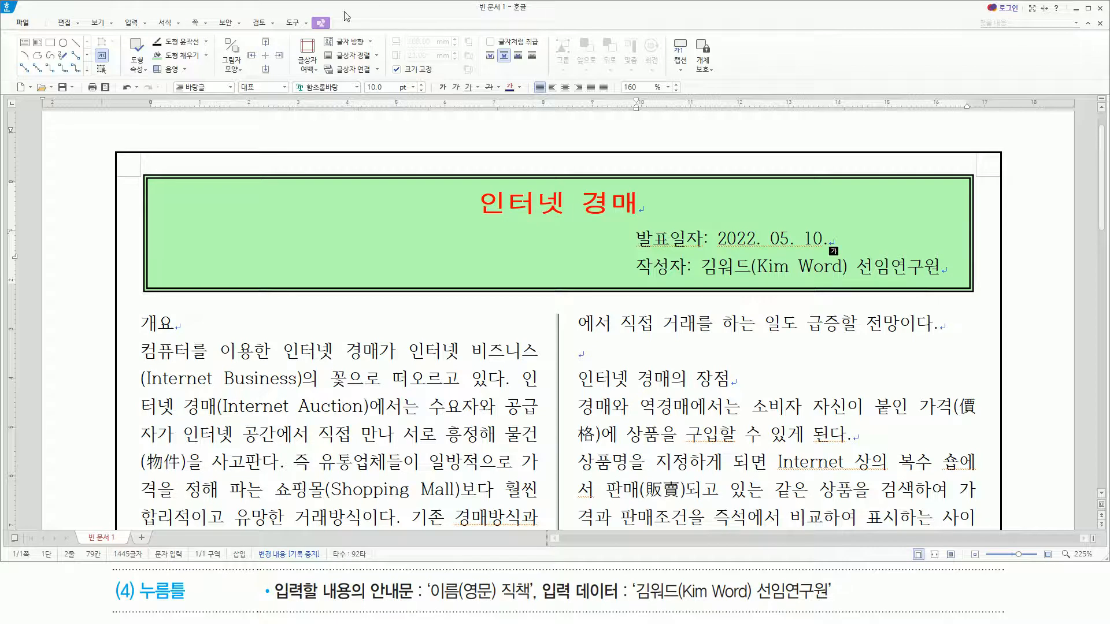
- Start inserting a picture after the 발표일자 line's date and browse to the folder C:\길벗워드실기\그림
drag(164, 201, 274, 267)
key(Escape)
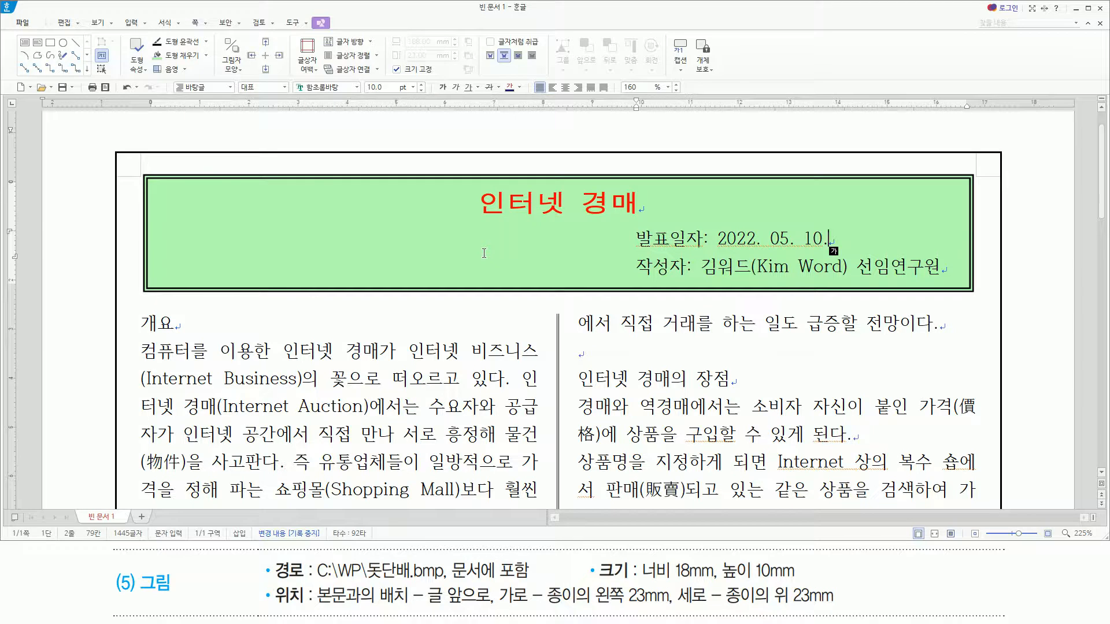
key(ctrl+n)
key(i)
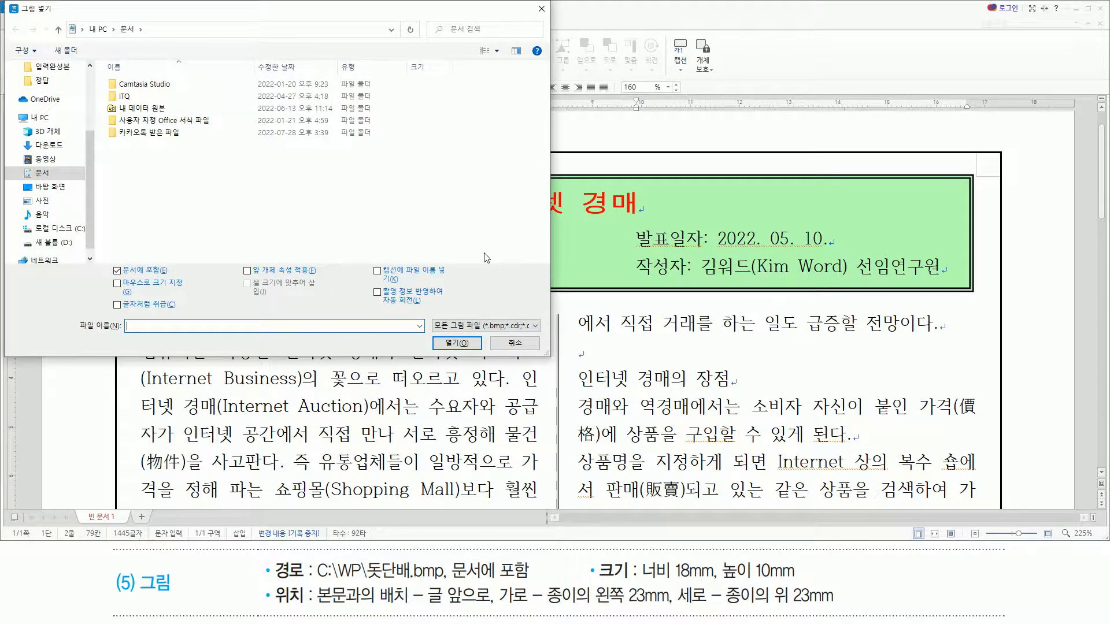
drag(315, 577, 364, 578)
drag(338, 570, 360, 571)
key(Escape)
click(50, 230)
double_click(152, 231)
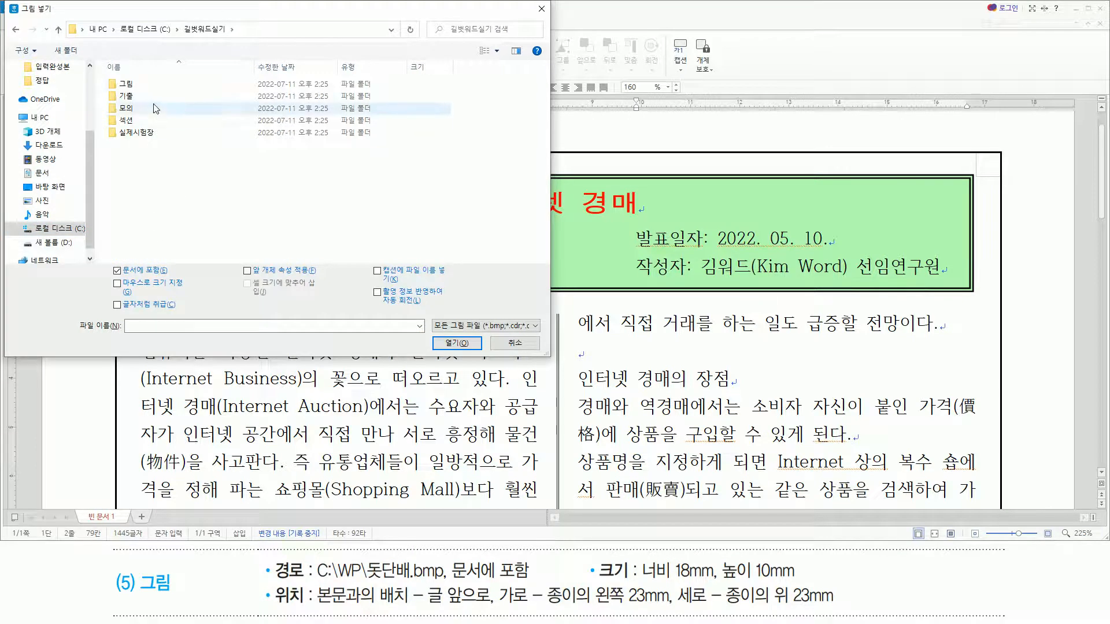
click(156, 87)
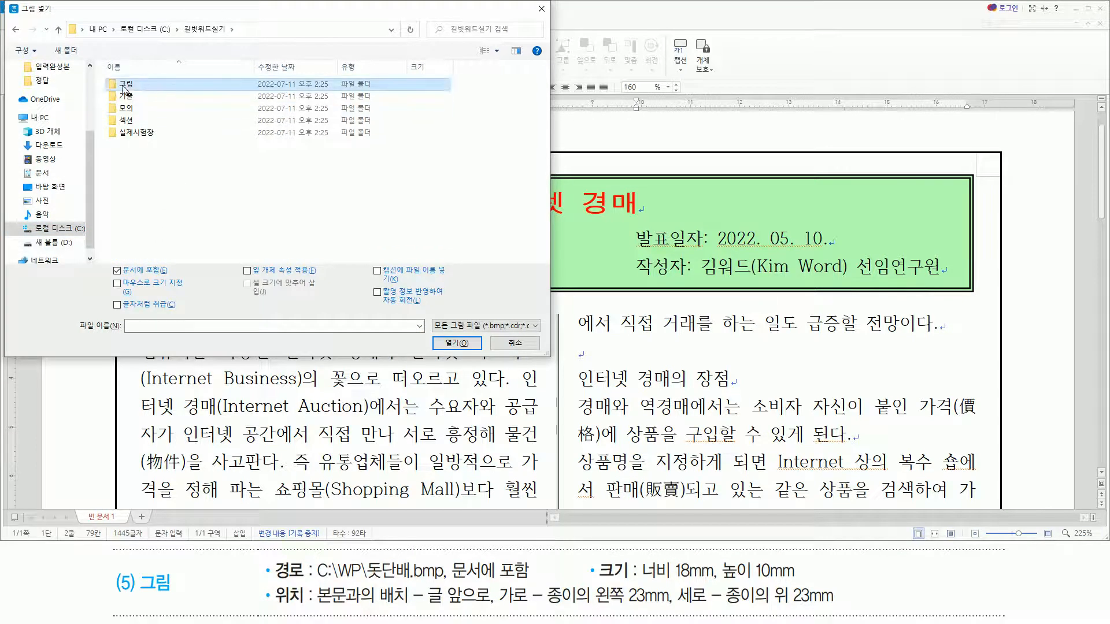
double_click(137, 88)
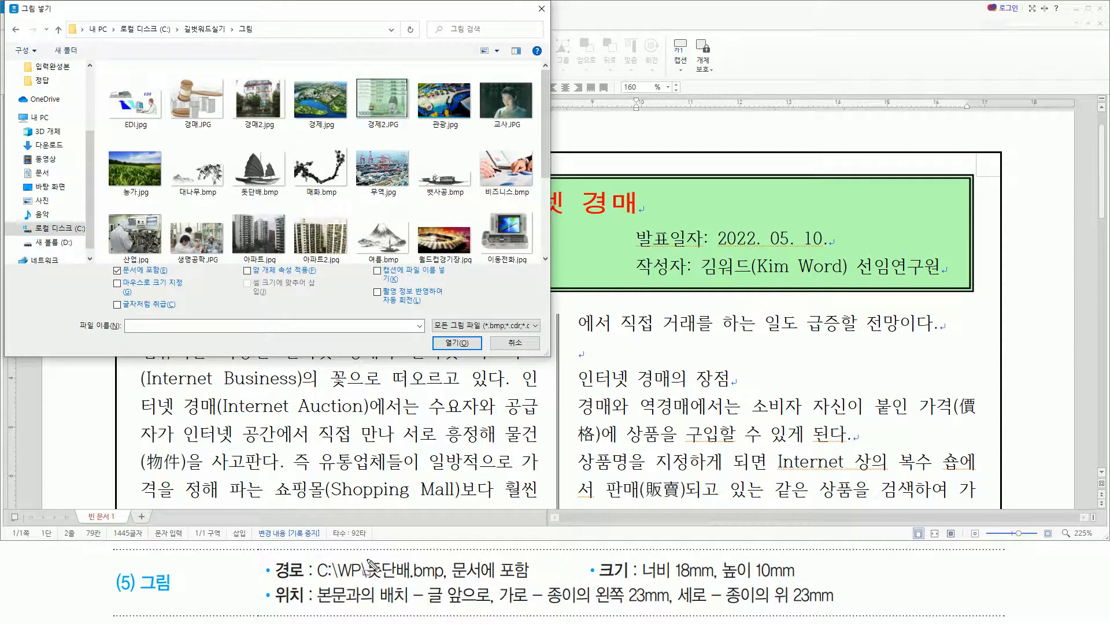
- Insert the picture 돛단배.bmp, keeping it embedded in the document (문서에 포함)
mouse_move(365, 560)
mouse_down()
mouse_move(449, 589)
mouse_move(528, 586)
mouse_up()
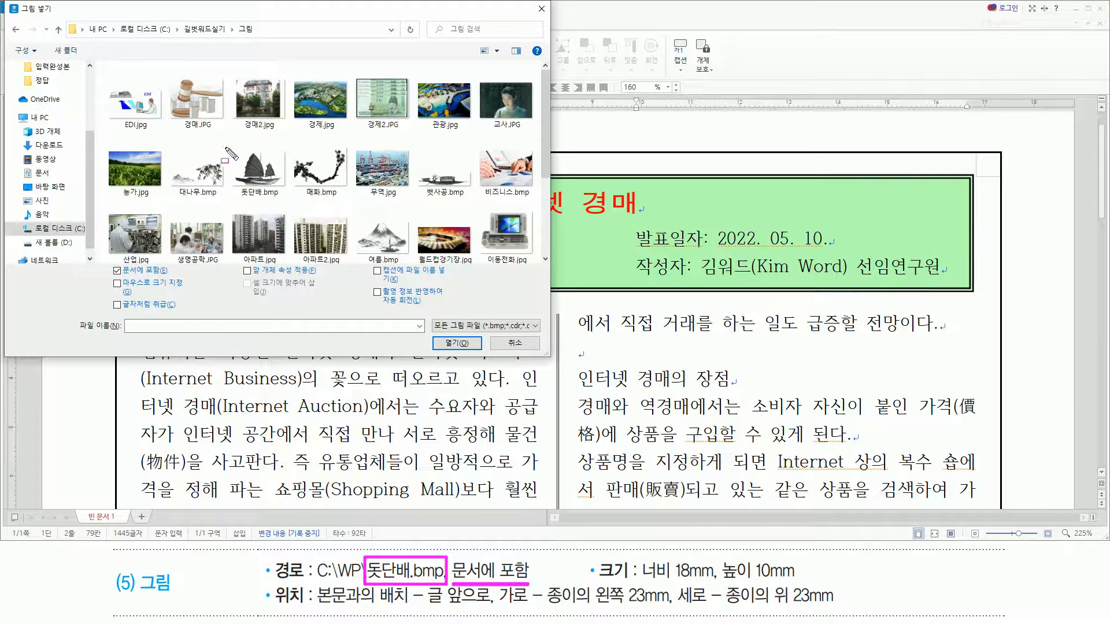
drag(233, 141, 289, 202)
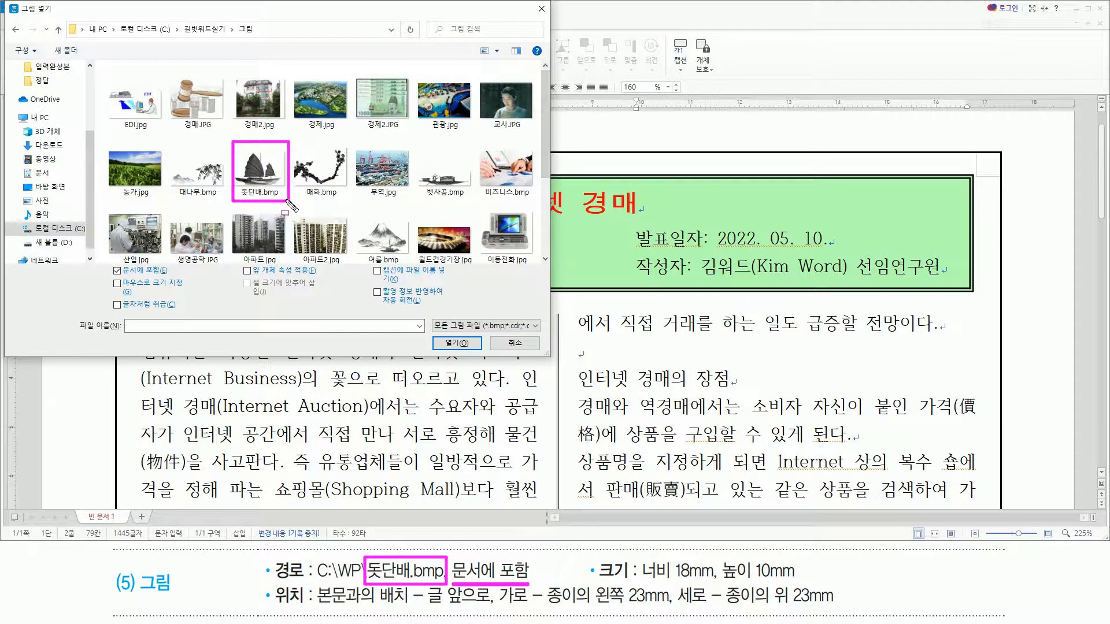
click(263, 173)
drag(232, 139, 287, 191)
mouse_move(109, 278)
mouse_down()
mouse_move(174, 279)
mouse_move(171, 264)
mouse_up()
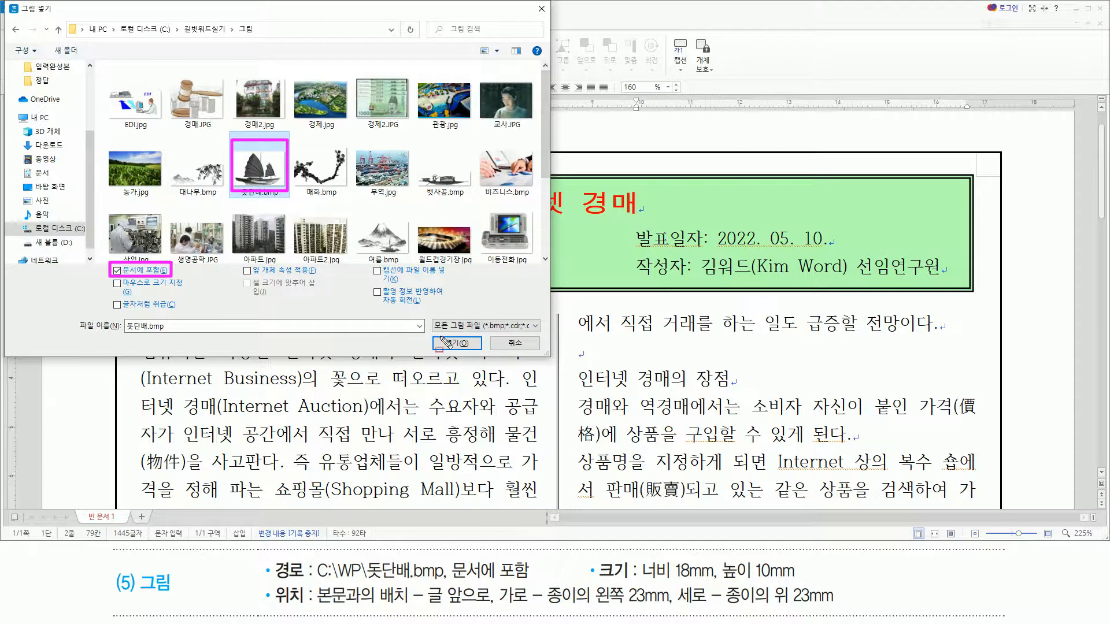
drag(436, 334, 481, 352)
key(Escape)
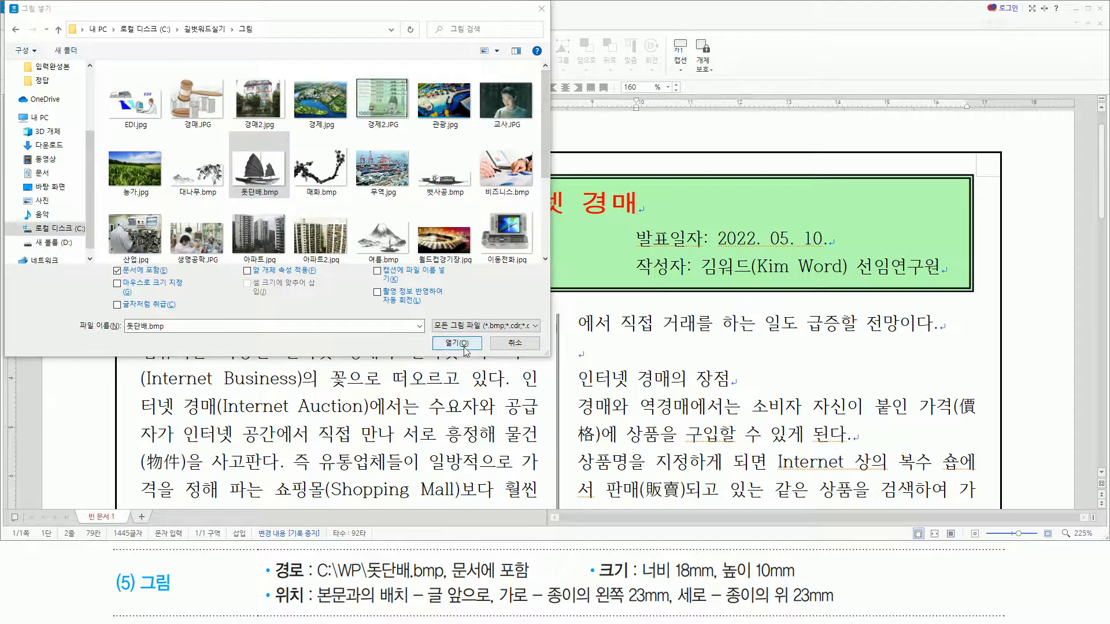
click(458, 343)
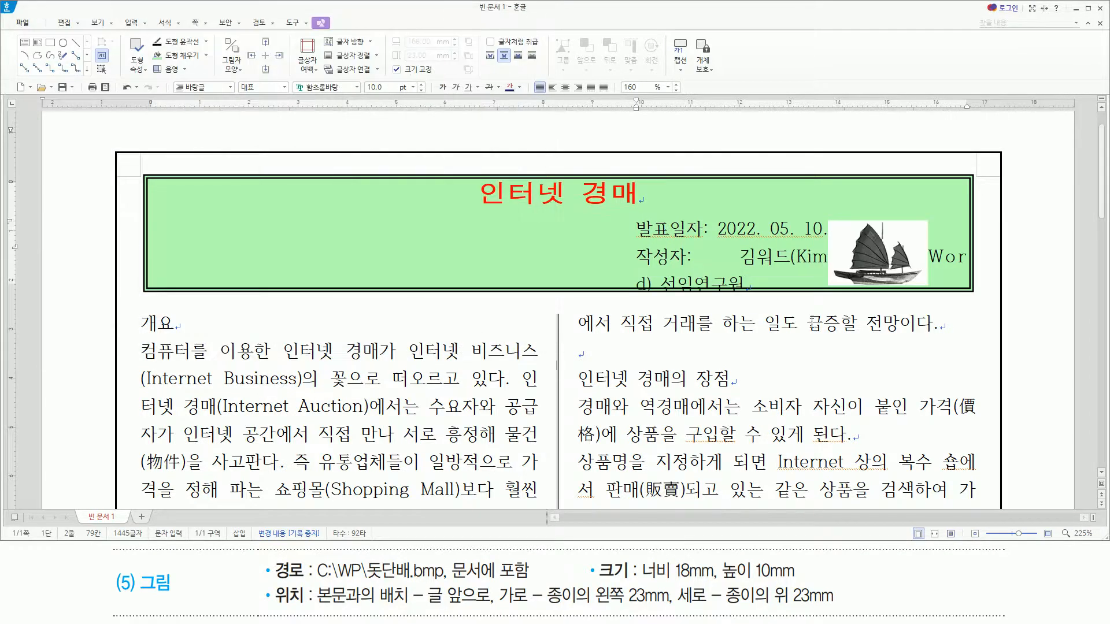
- Open the sailboat picture's object properties and set its width to 18 mm and height to 10 mm
drag(830, 219, 922, 286)
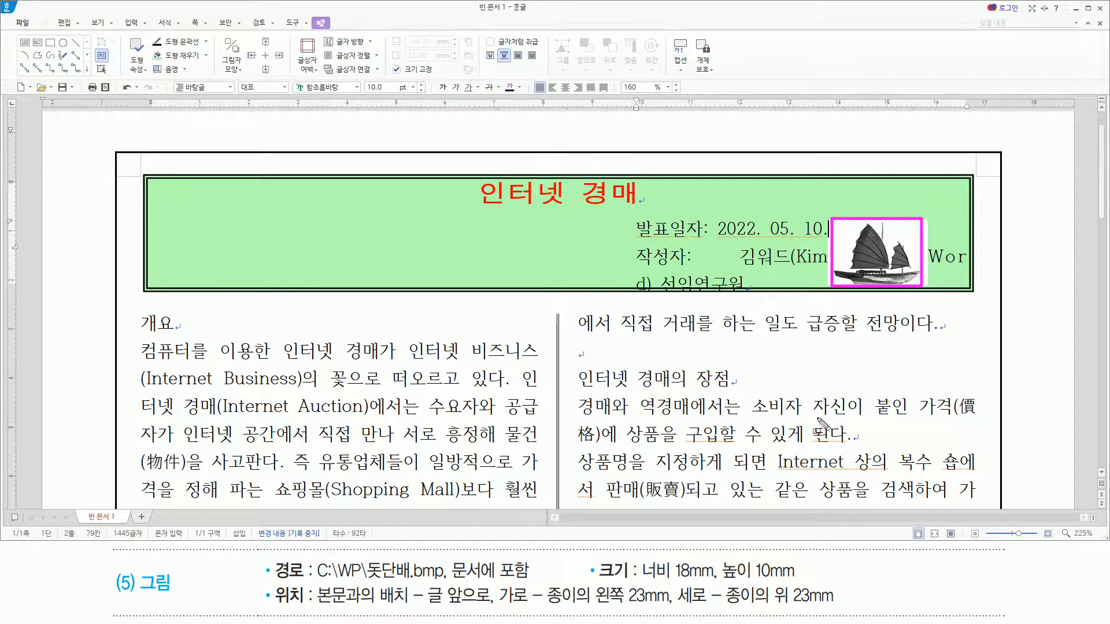
drag(597, 577, 641, 578)
drag(272, 607, 306, 607)
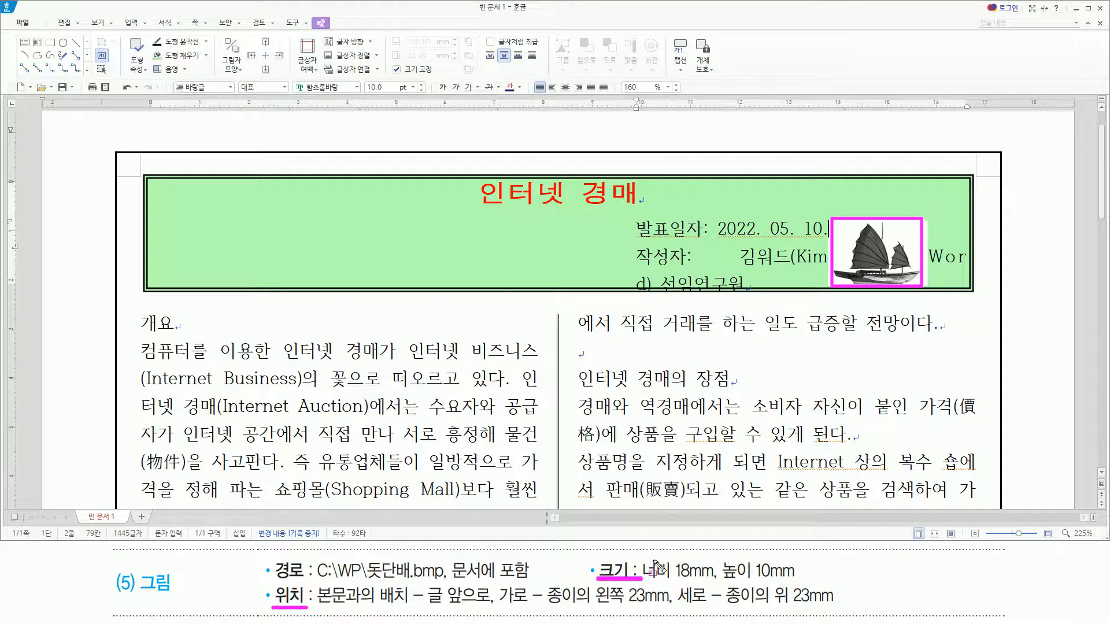
key(Escape)
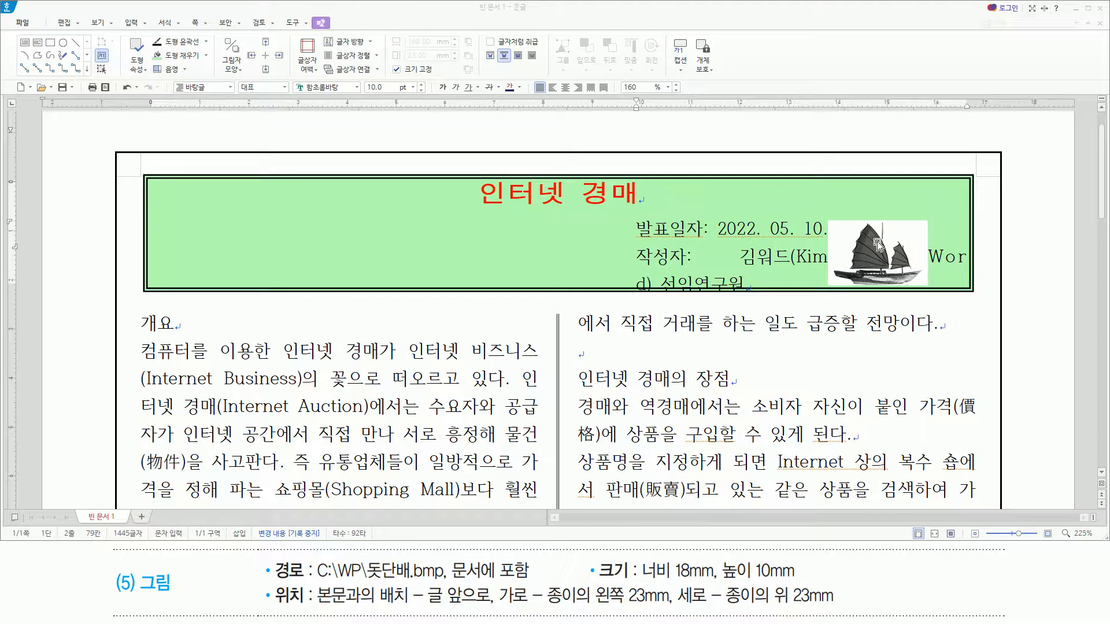
click(877, 245)
double_click(877, 245)
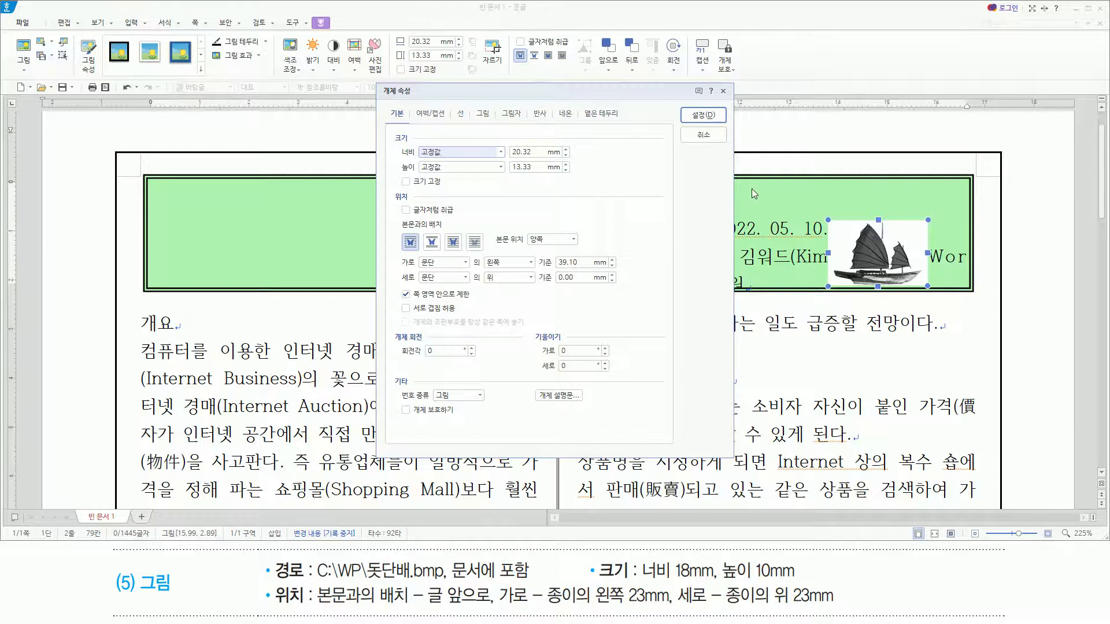
drag(594, 554, 799, 589)
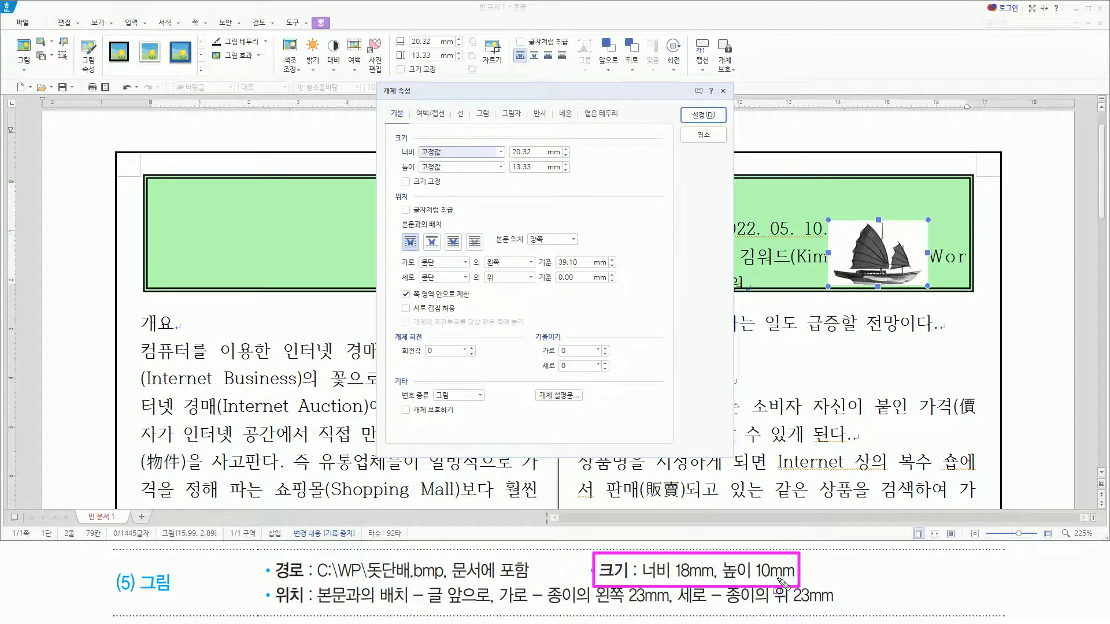
key(Escape)
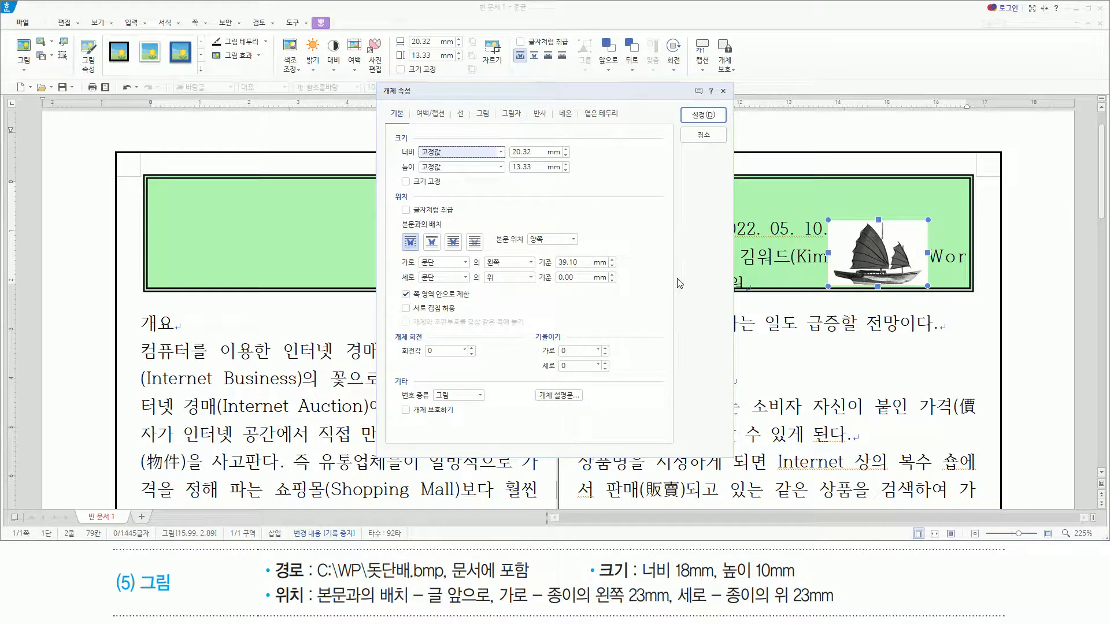
key(Tab)
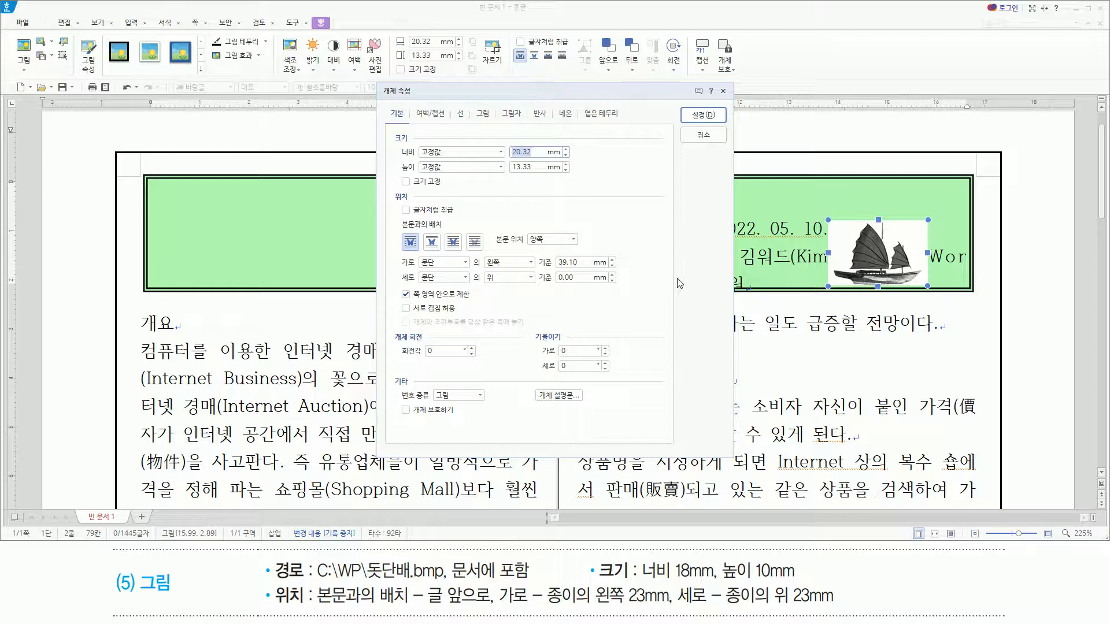
text(1)
key(Tab)
key(Tab)
text(10)
key(ctrl+shift+d)
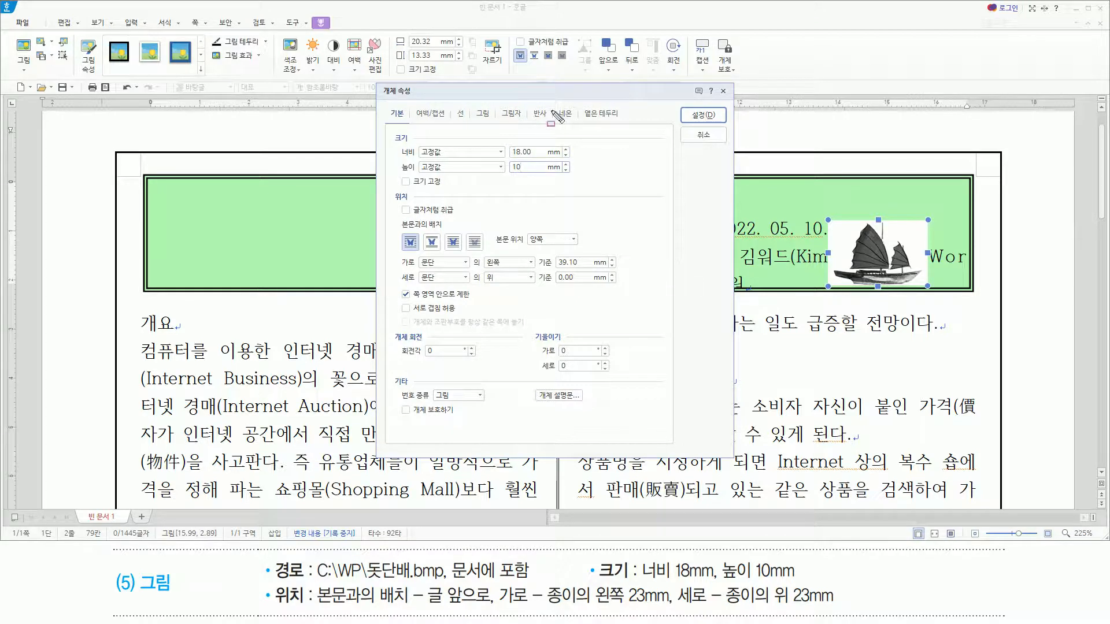
drag(501, 141, 552, 175)
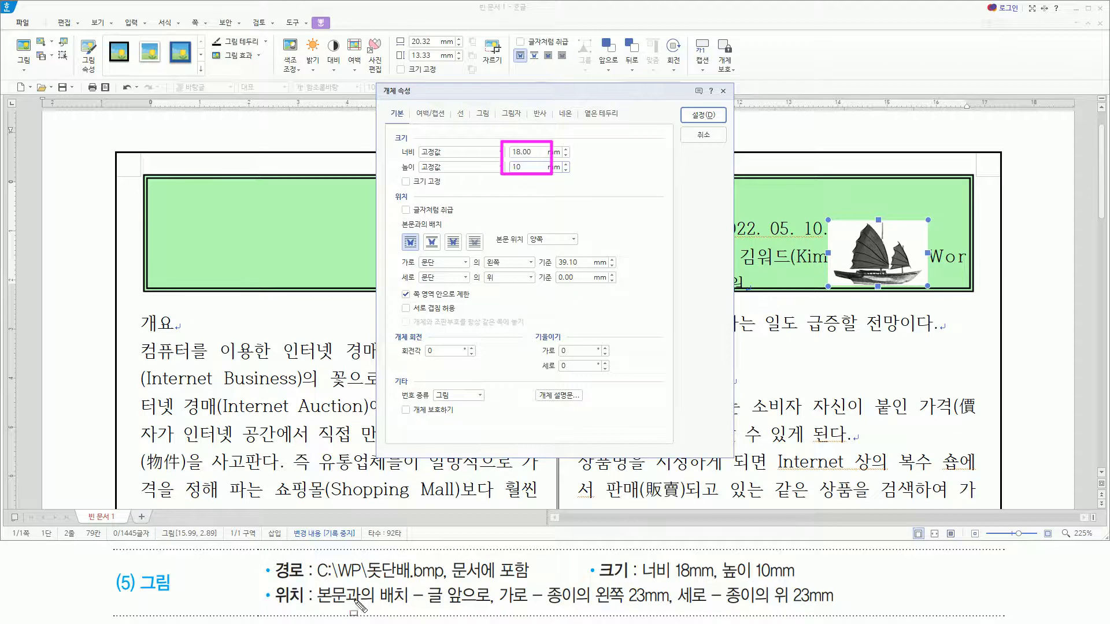
- Set the sailboat picture's text wrapping (본문과의 배치) to 글 앞으로
drag(268, 579, 307, 610)
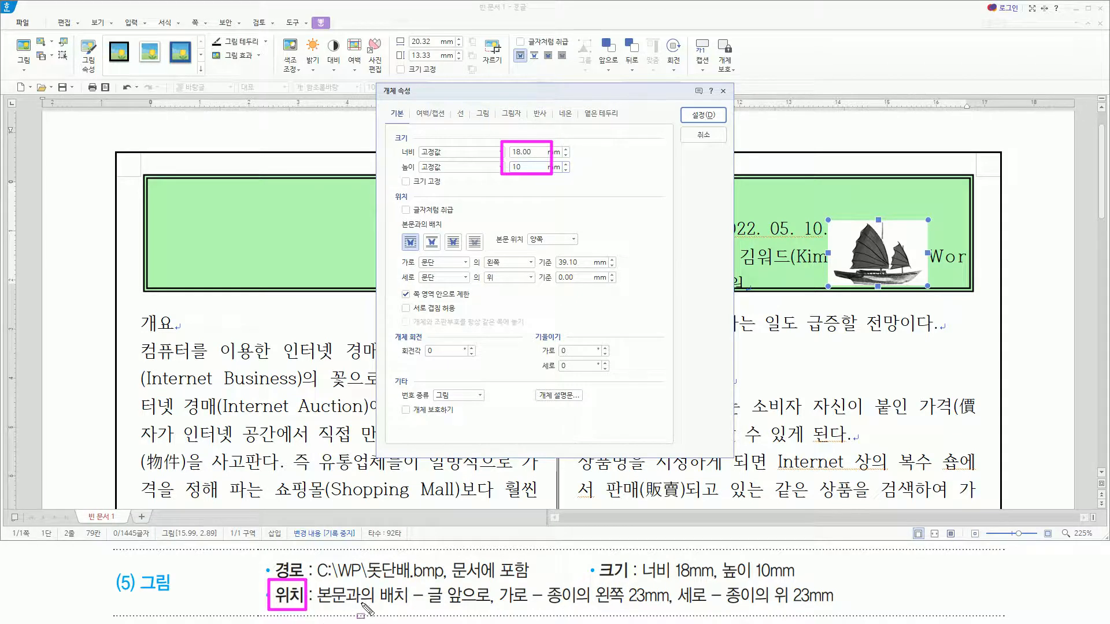
drag(429, 607, 493, 607)
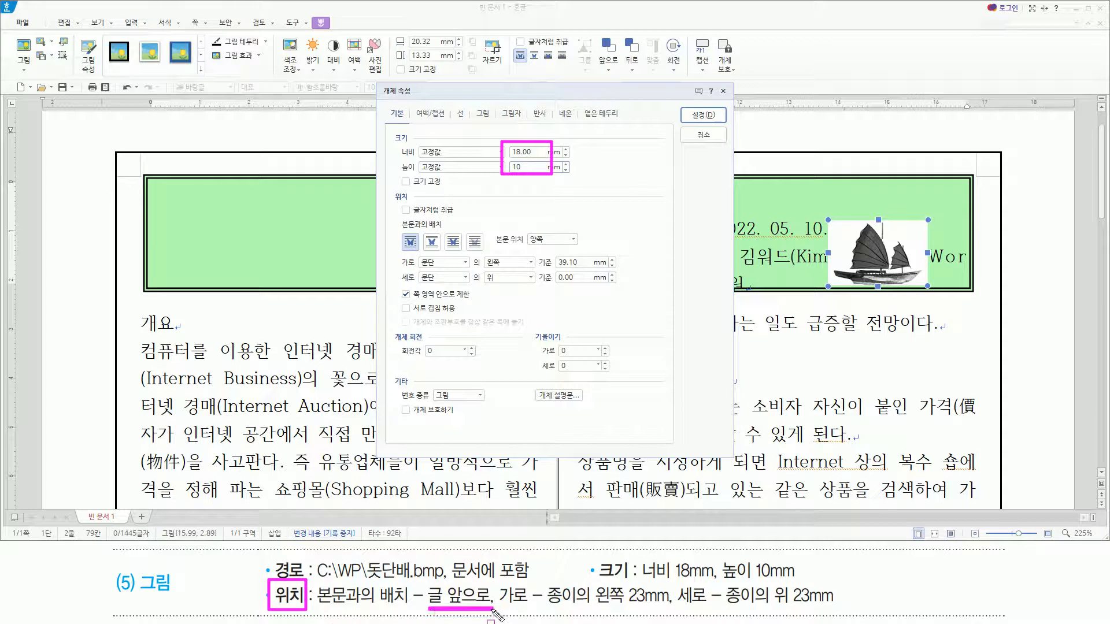
drag(444, 226, 462, 249)
key(Escape)
click(453, 242)
- Set the picture's horizontal position (가로) to 23 mm from the left of the paper (종이의 왼쪽)
drag(497, 609, 675, 610)
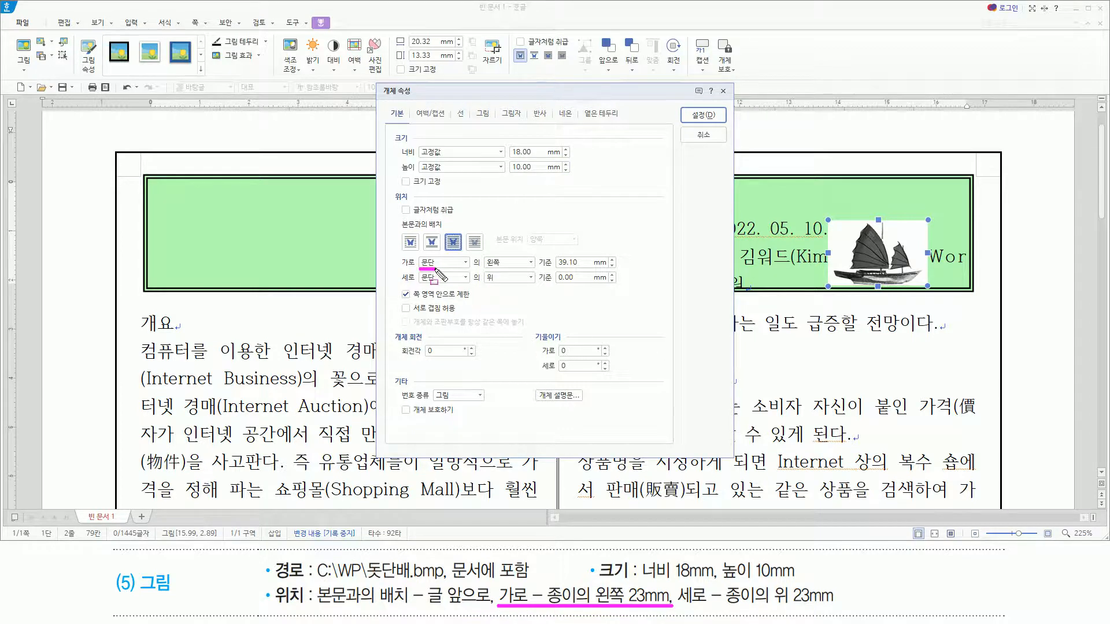
click(443, 262)
click(441, 275)
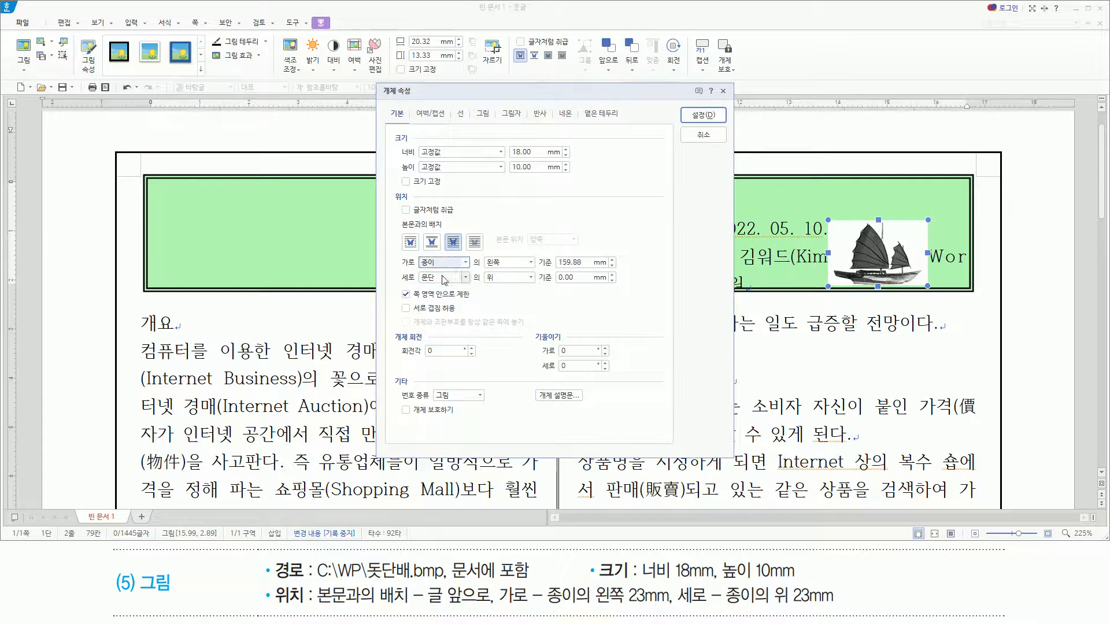
key(Tab)
key(Tab)
text(23)
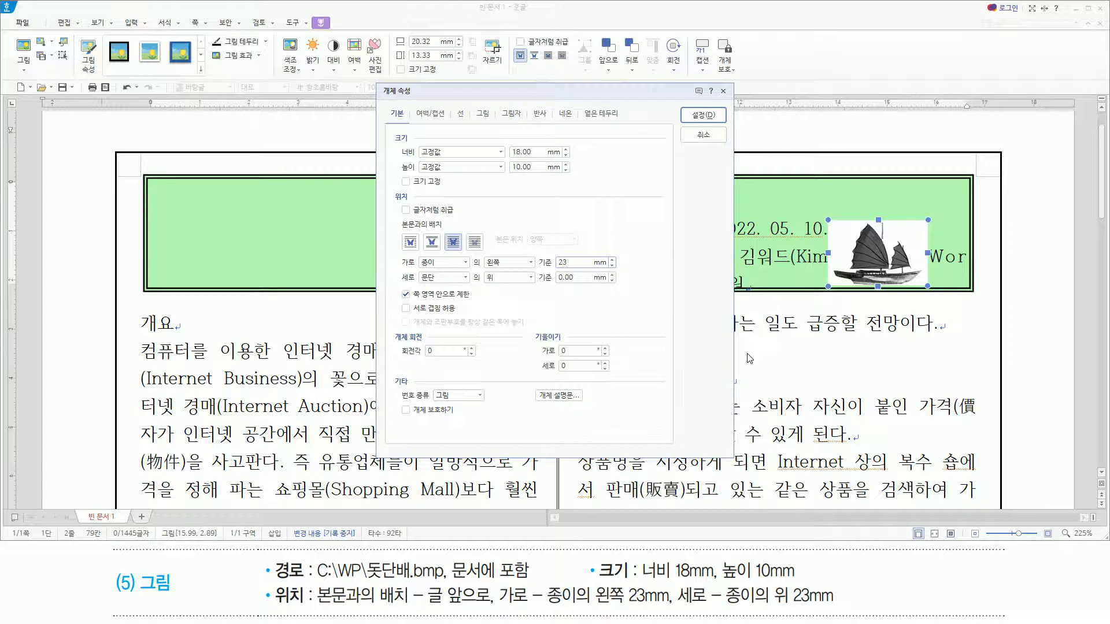
- Set the picture's vertical position (세로) to 23 mm from the top of the paper (종이의 위) and apply the properties
drag(677, 604, 833, 605)
drag(418, 283, 442, 284)
key(Escape)
click(446, 278)
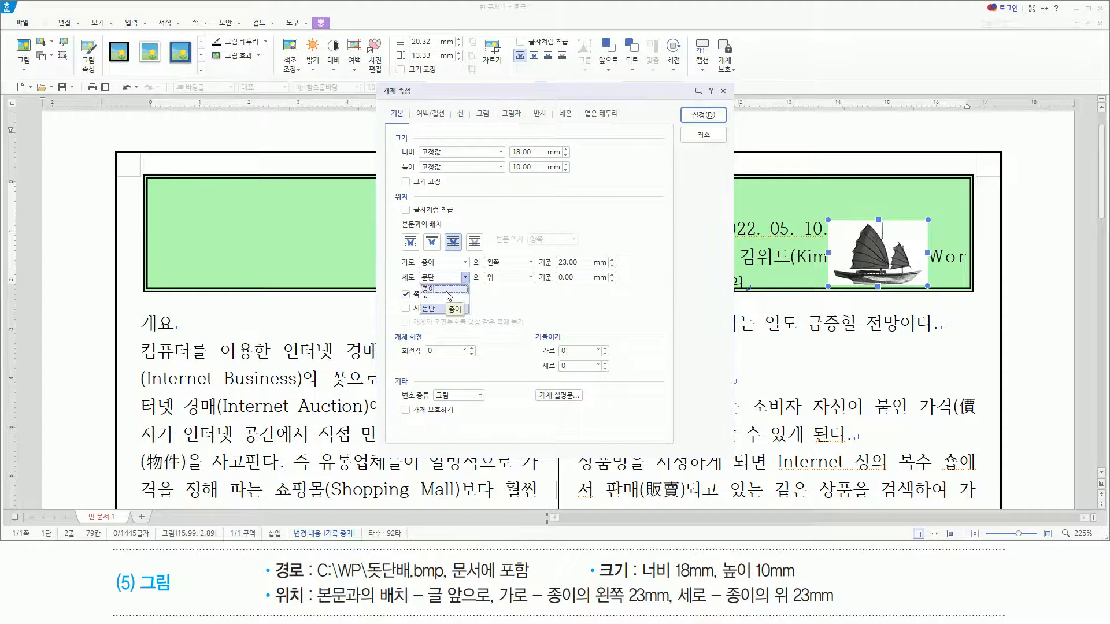
click(448, 292)
double_click(581, 278)
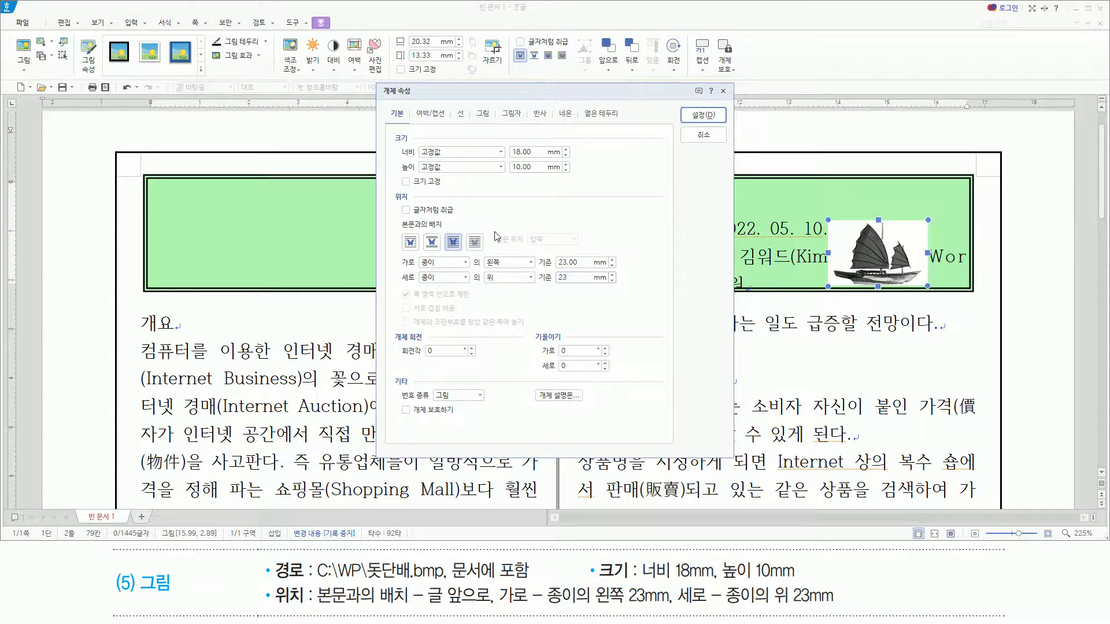
key(ctrl+alt+d)
mouse_move(396, 252)
mouse_down()
mouse_move(598, 305)
mouse_move(638, 289)
mouse_up()
click(449, 235)
drag(455, 239, 470, 255)
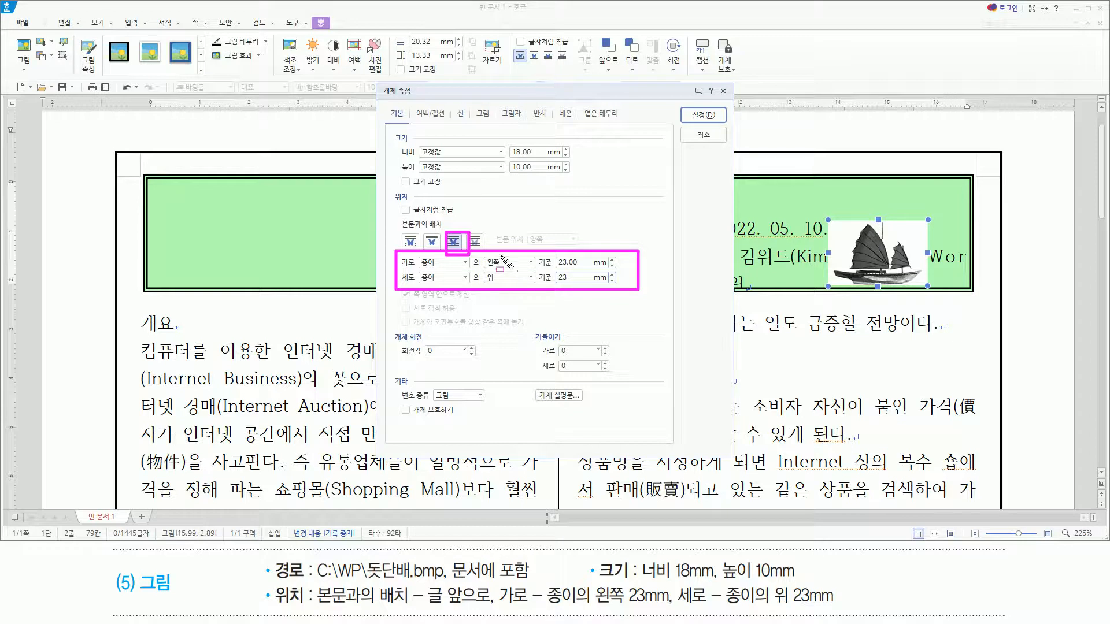
drag(679, 103, 727, 123)
key(Escape)
click(712, 116)
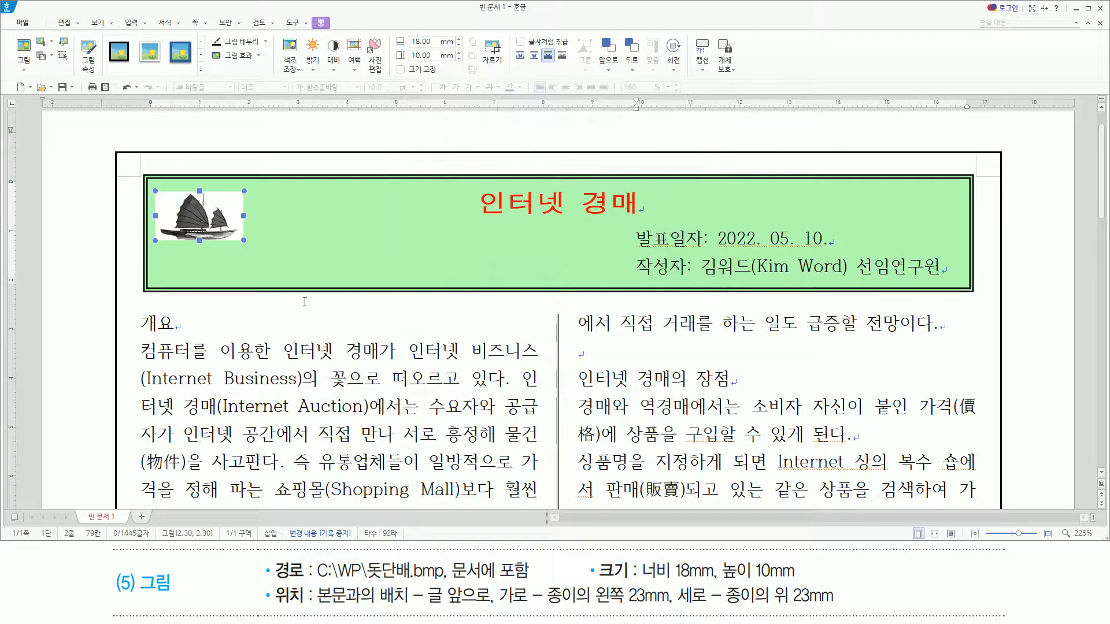
- Deselect the picture and place the cursor at the start of the 개요 heading in the body text
drag(141, 177, 266, 262)
key(Escape)
click(154, 322)
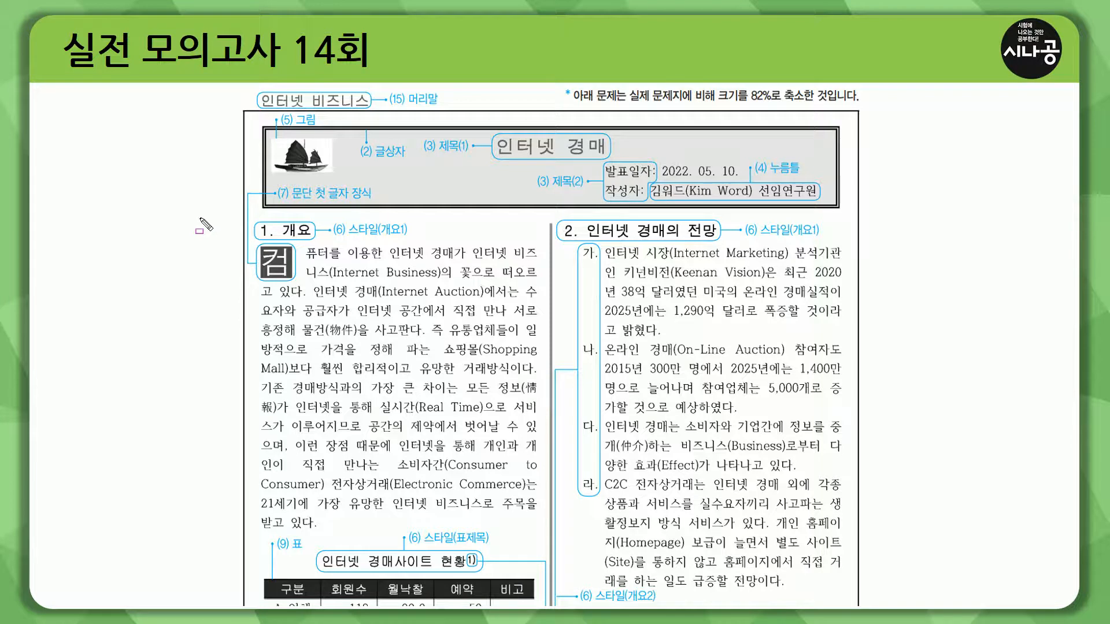
drag(200, 218, 902, 217)
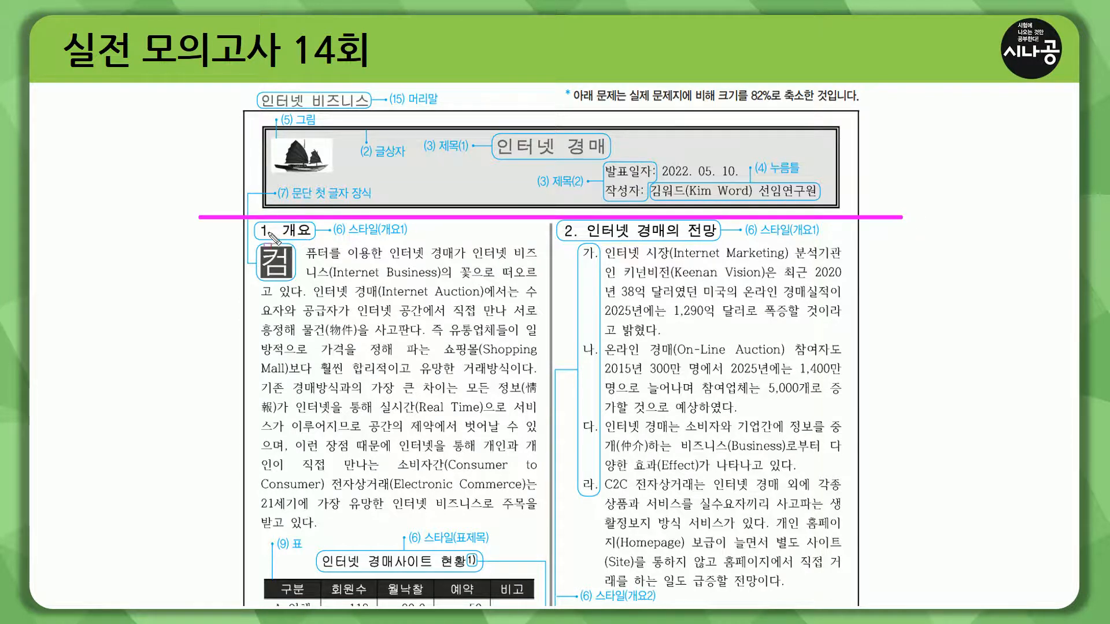
drag(260, 238, 379, 236)
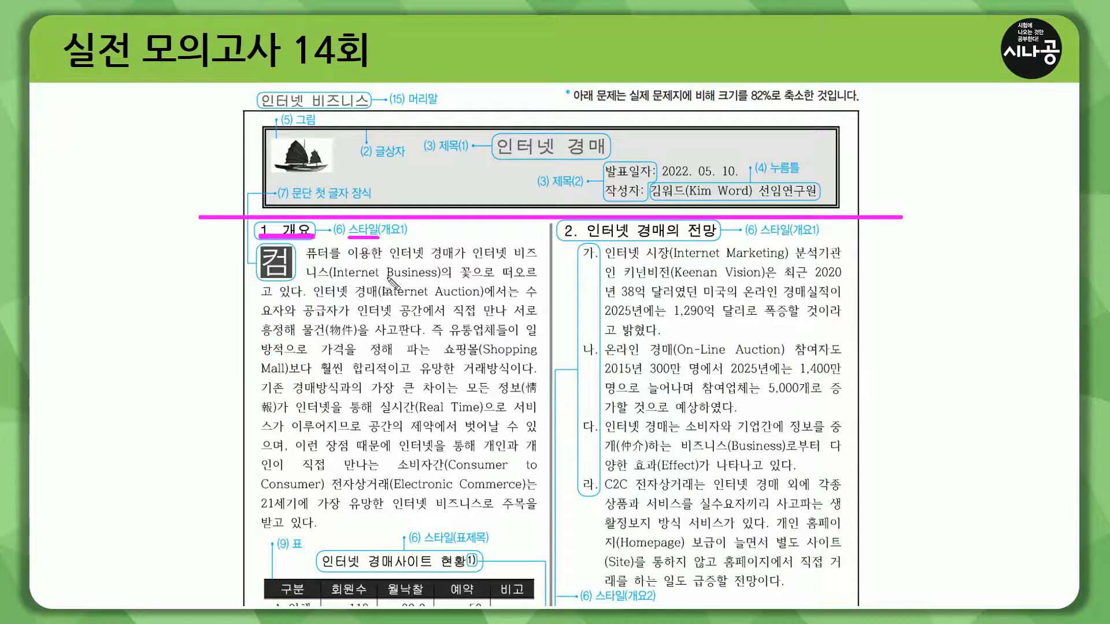
key(Escape)
key(ctrl+p)
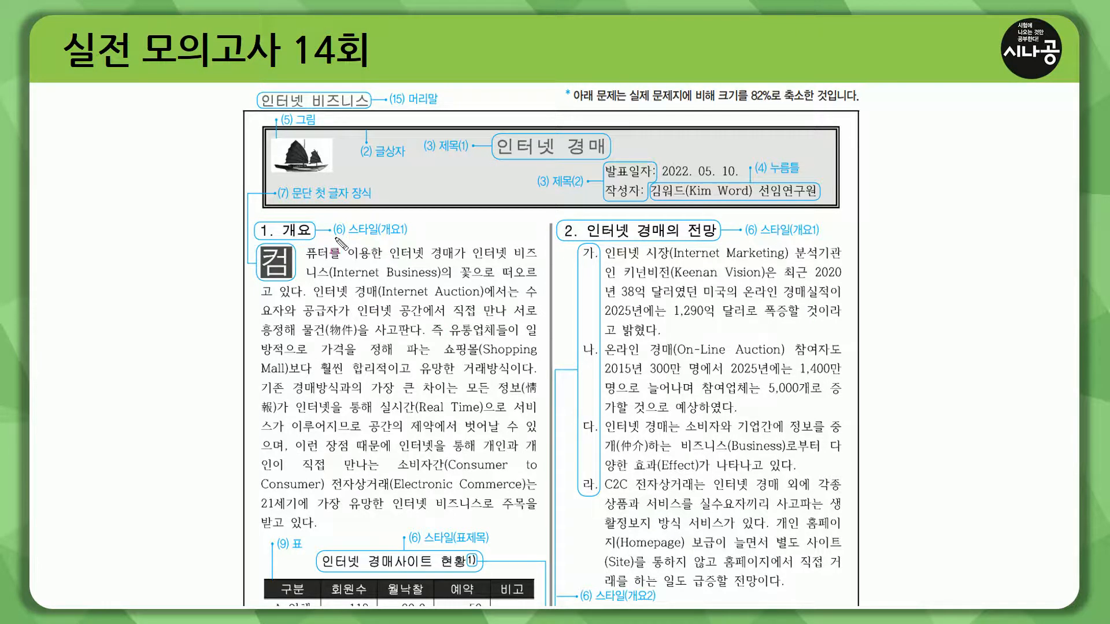
drag(255, 236, 413, 238)
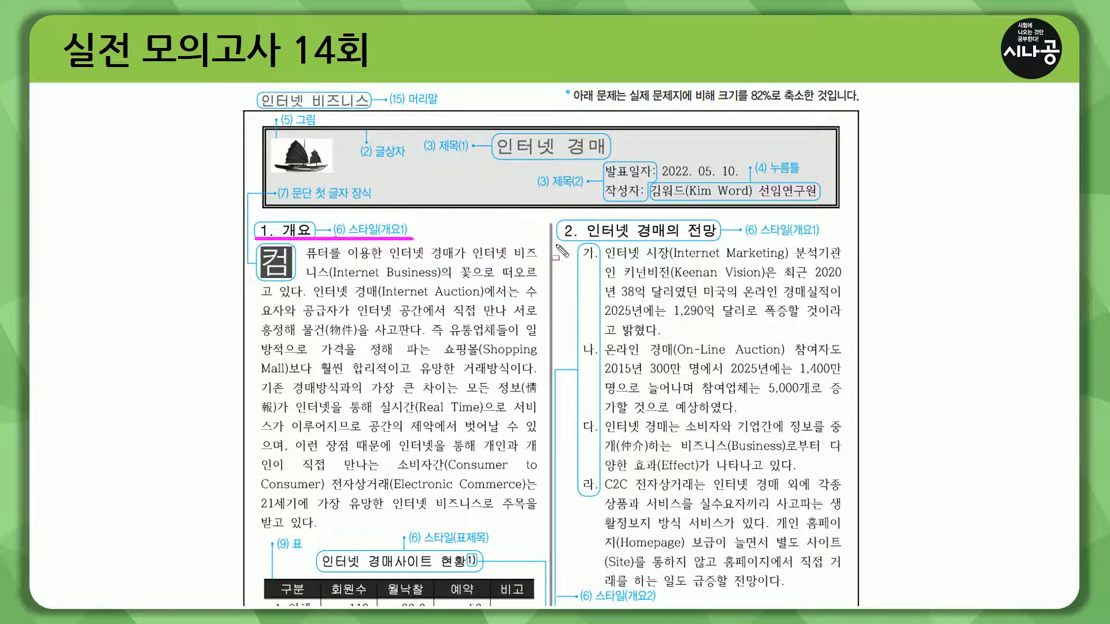
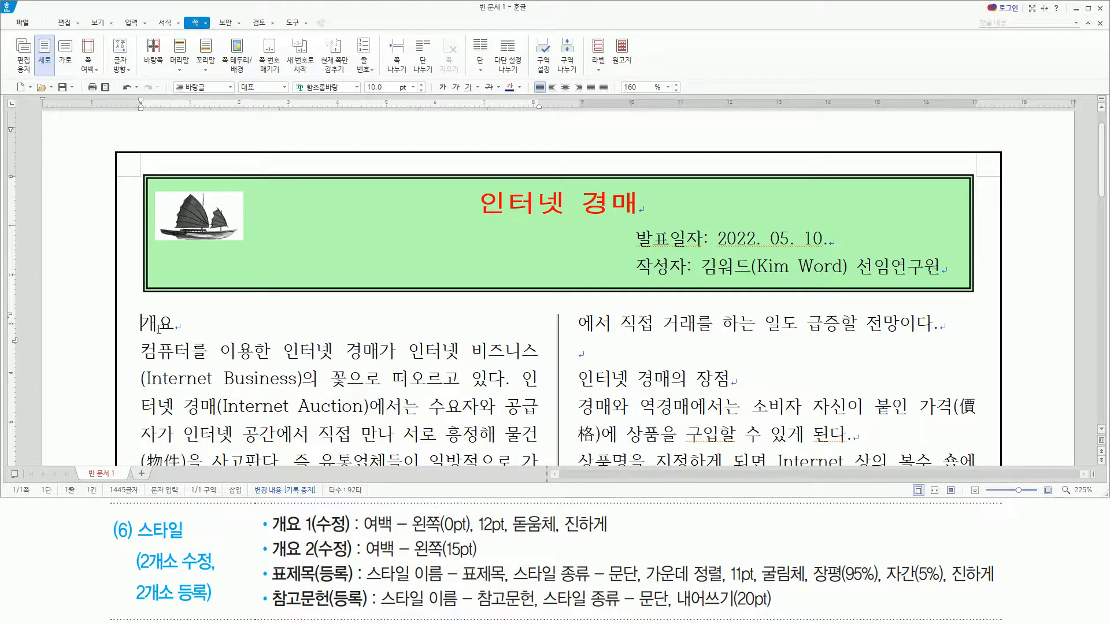
- Open the 개요 1 style for editing from the style list, starting at the 개요 heading
key(F6)
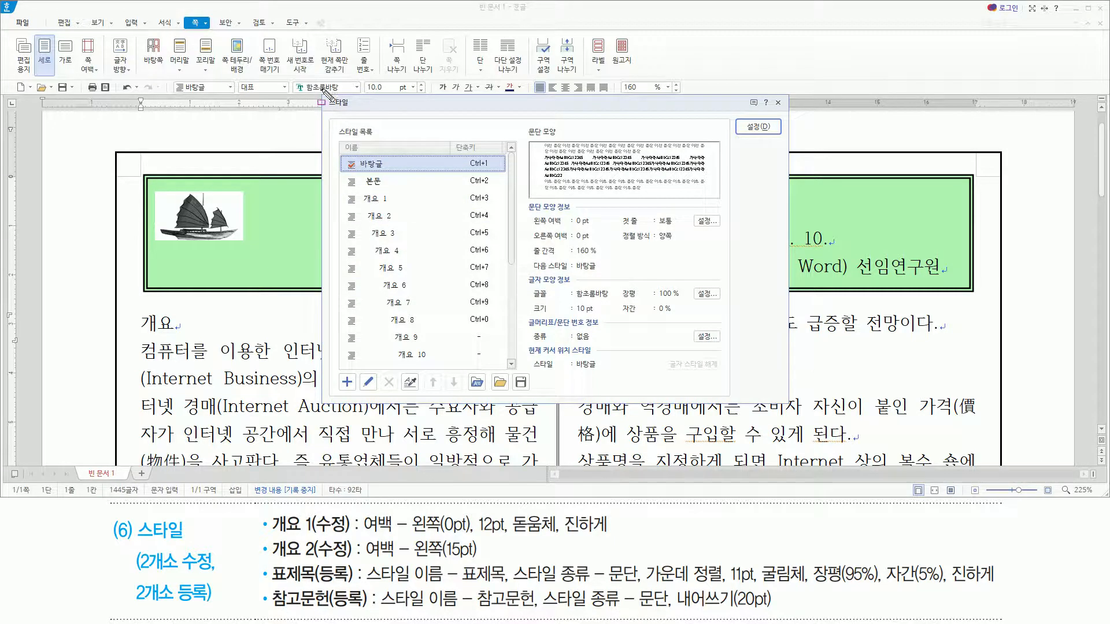
mouse_move(322, 92)
mouse_down()
mouse_move(412, 383)
mouse_move(786, 406)
mouse_up()
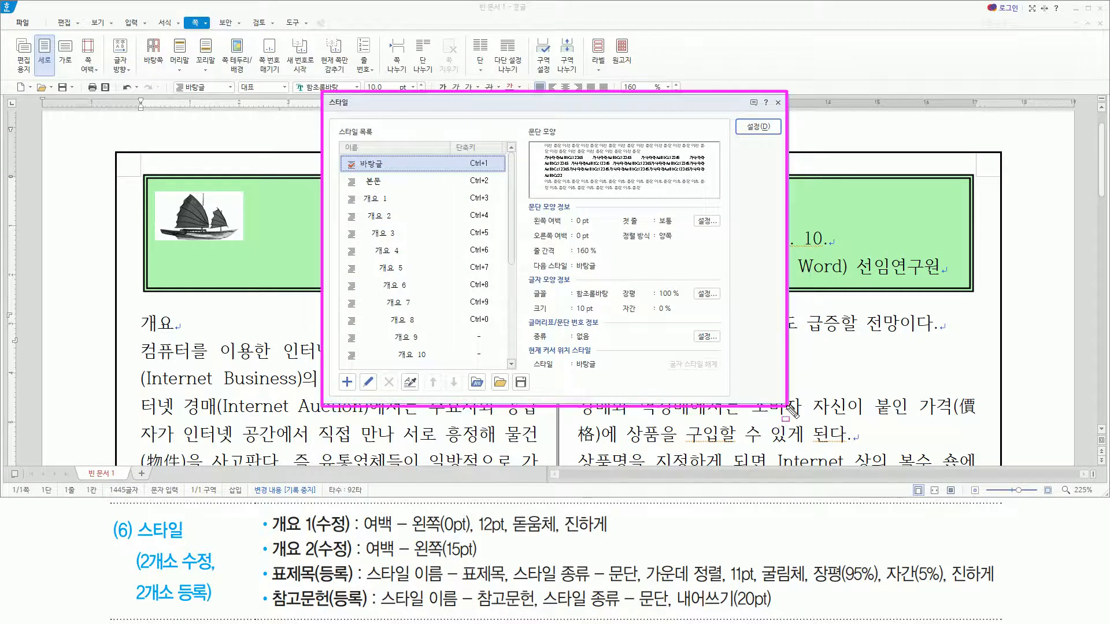
drag(337, 369, 377, 393)
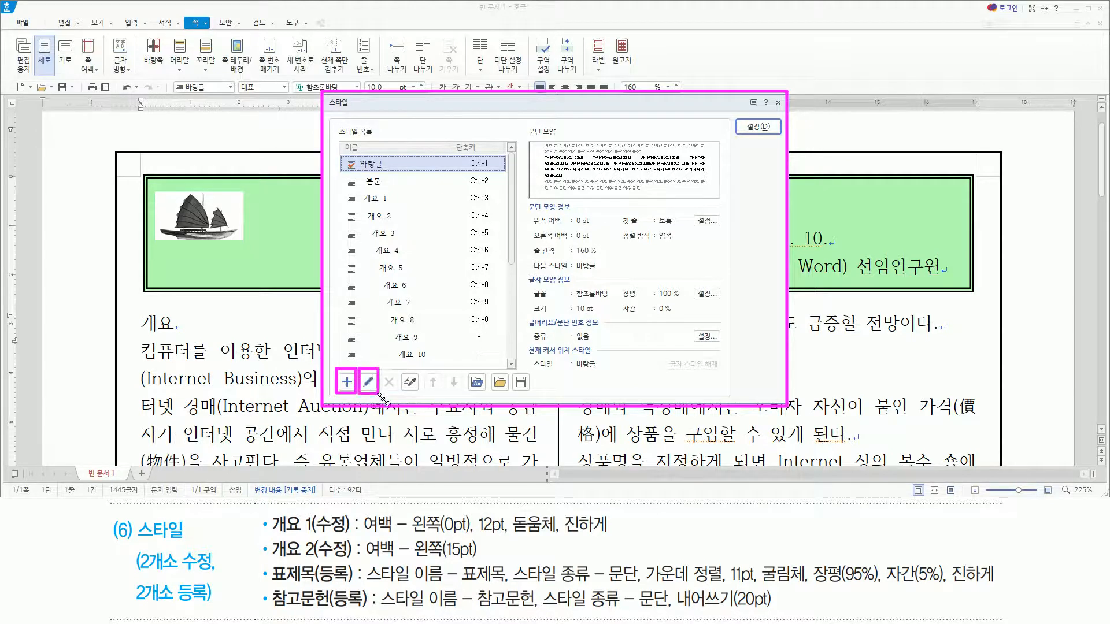
key(Escape)
key(alt)
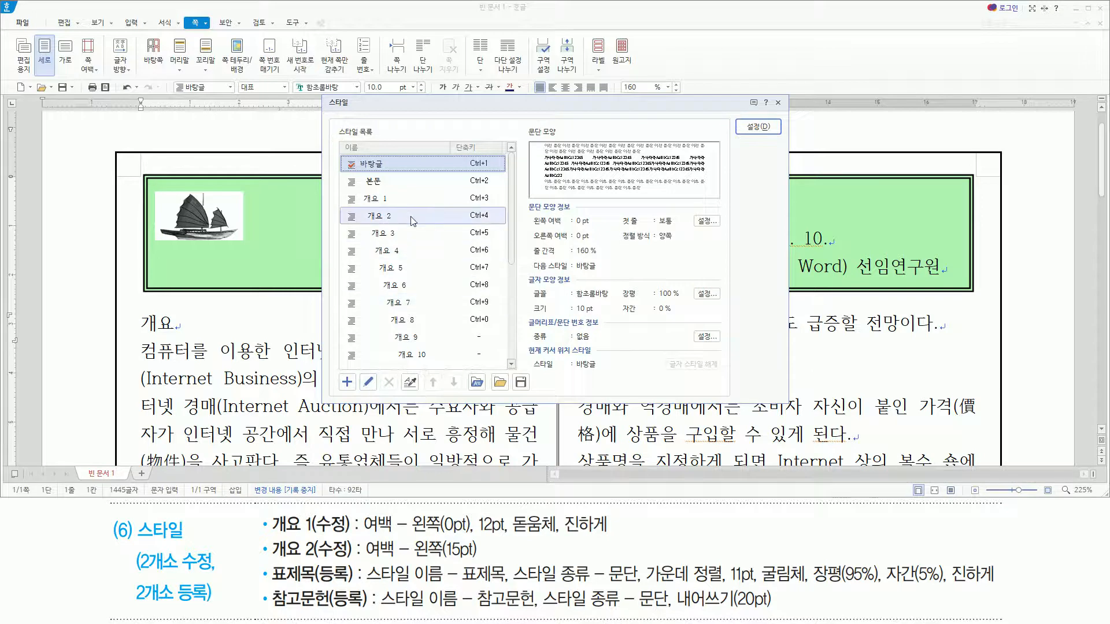
click(403, 200)
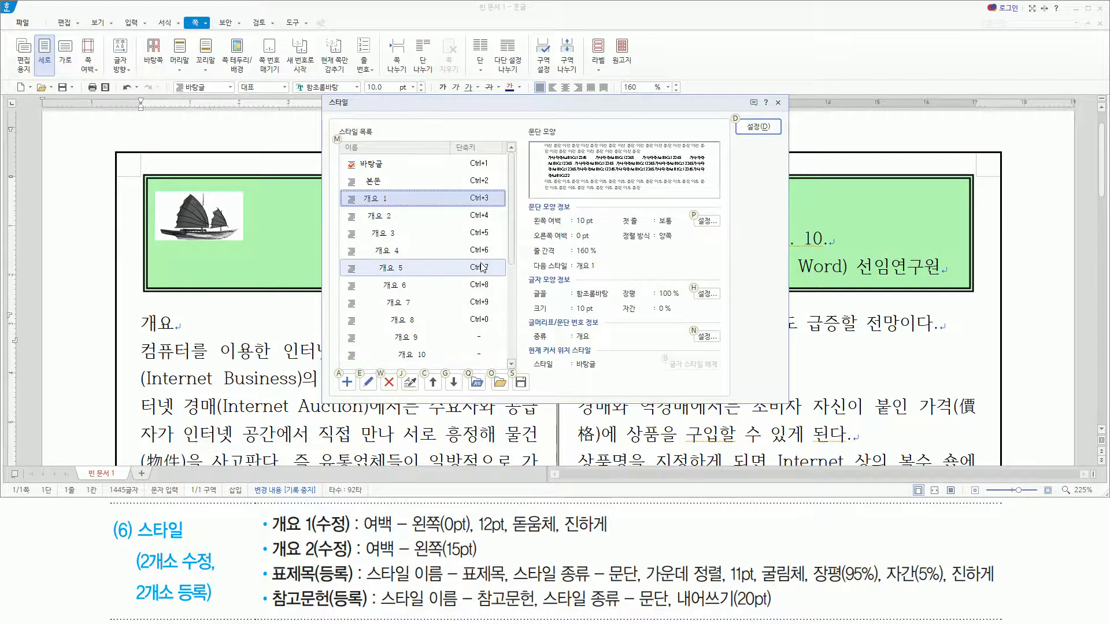
key(e)
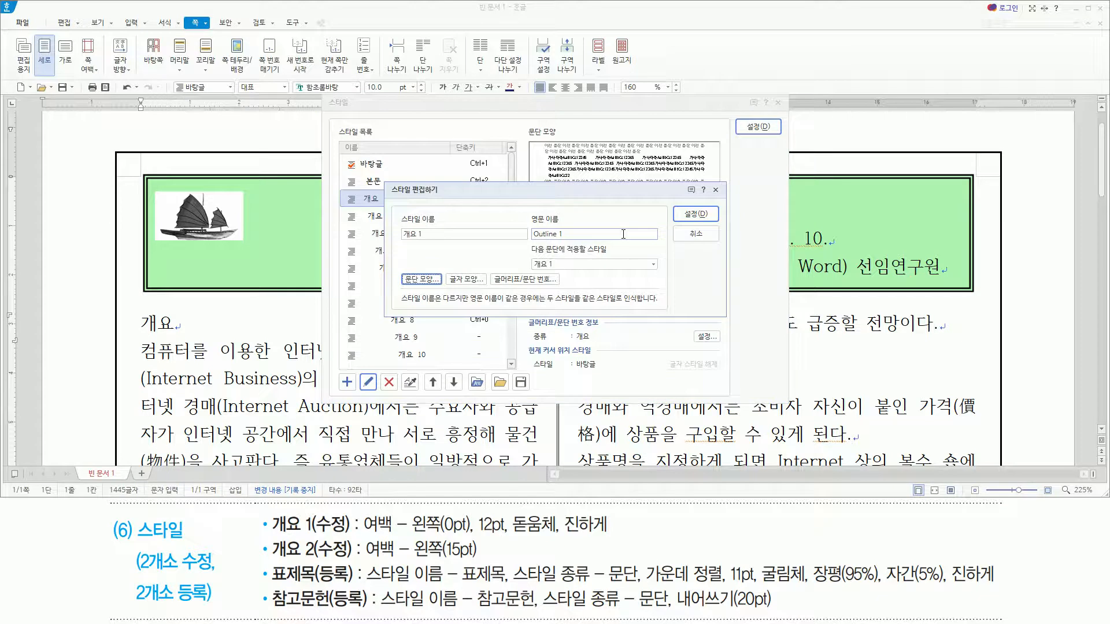
key(alt+t)
mouse_move(383, 181)
mouse_down()
mouse_move(664, 309)
mouse_move(729, 317)
mouse_up()
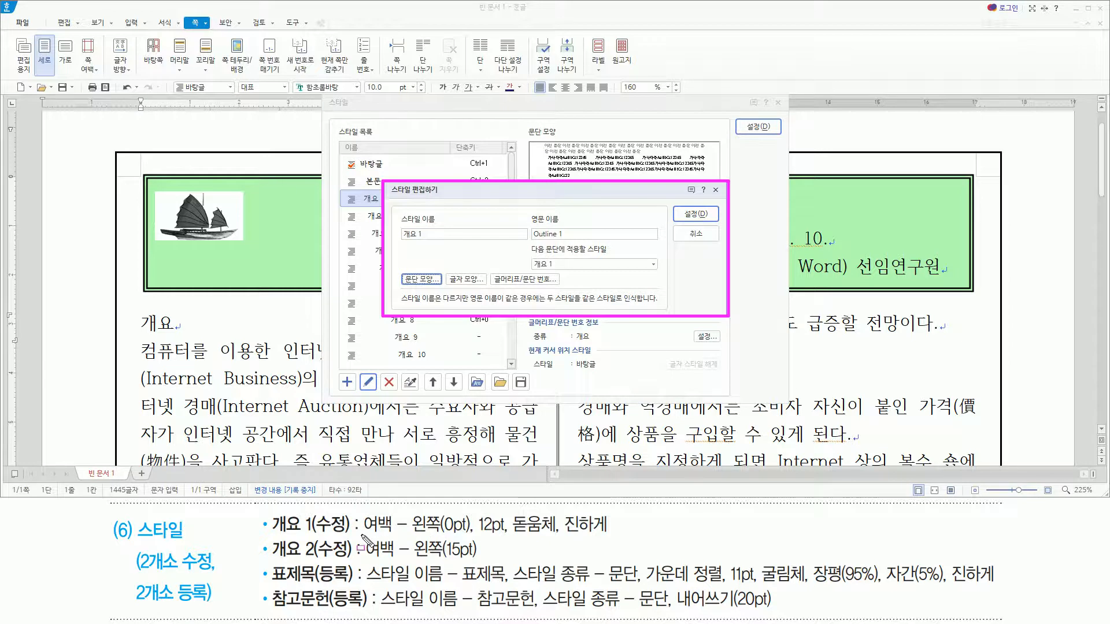
drag(361, 535, 468, 536)
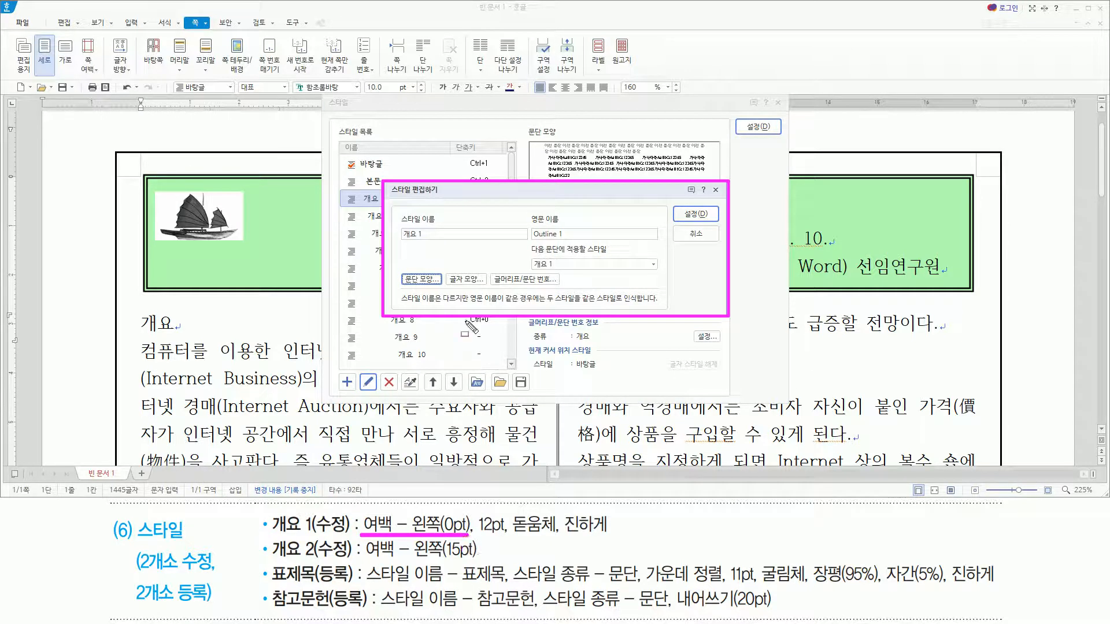
drag(403, 269, 440, 289)
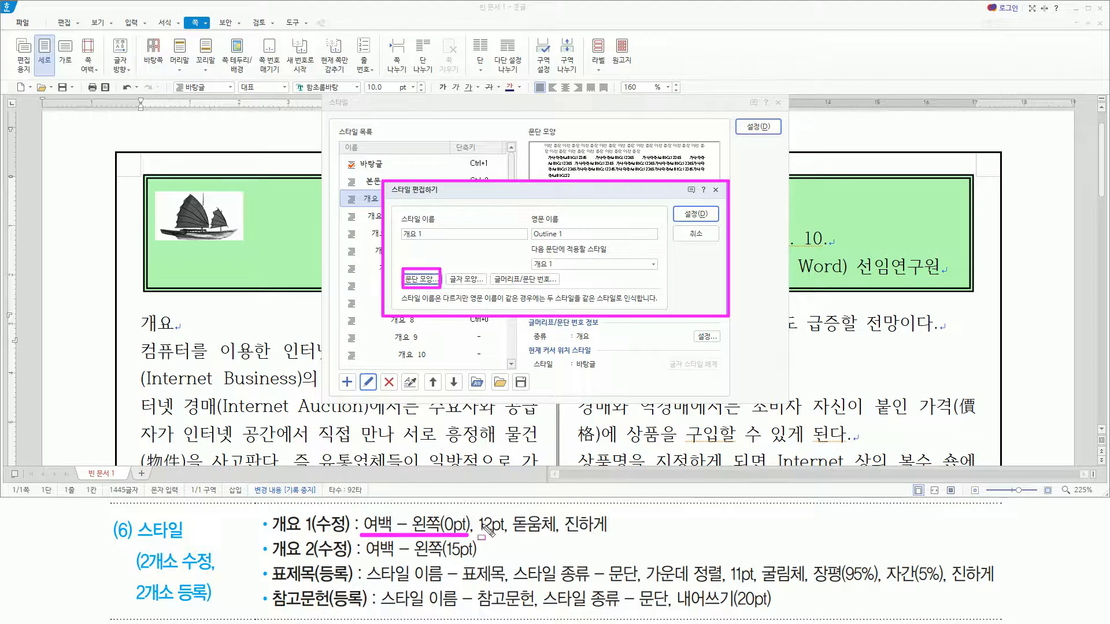
drag(477, 536, 611, 536)
drag(450, 268, 486, 287)
key(Escape)
click(486, 193)
- Set the left margin (왼쪽 여백) in the 개요 1 style's paragraph shape to 0 pt and apply it
key(alt)
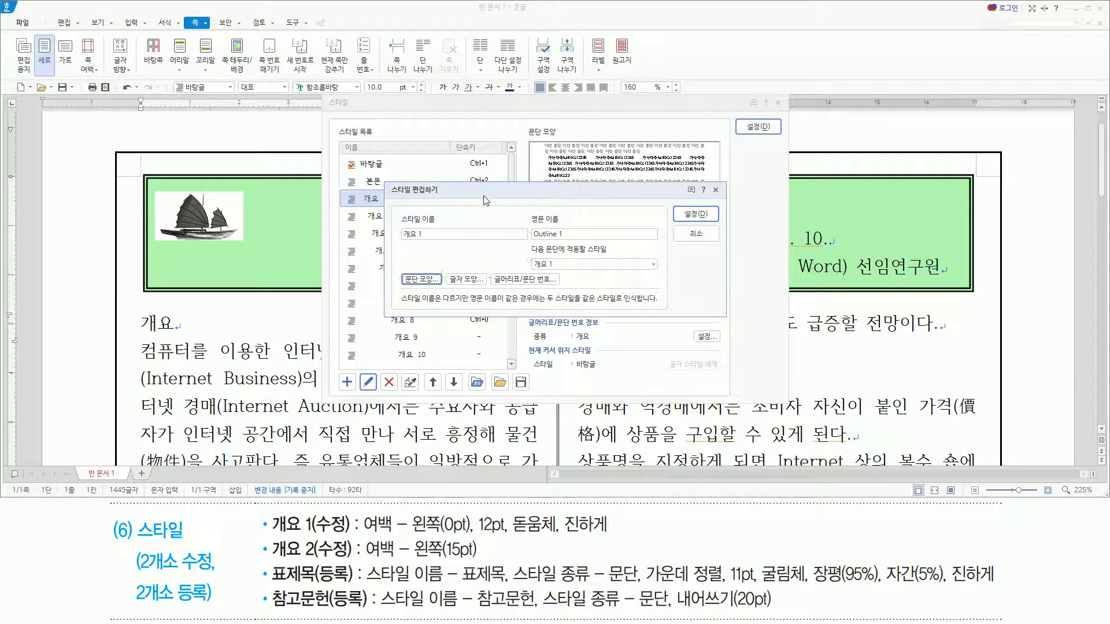
key(alt+t)
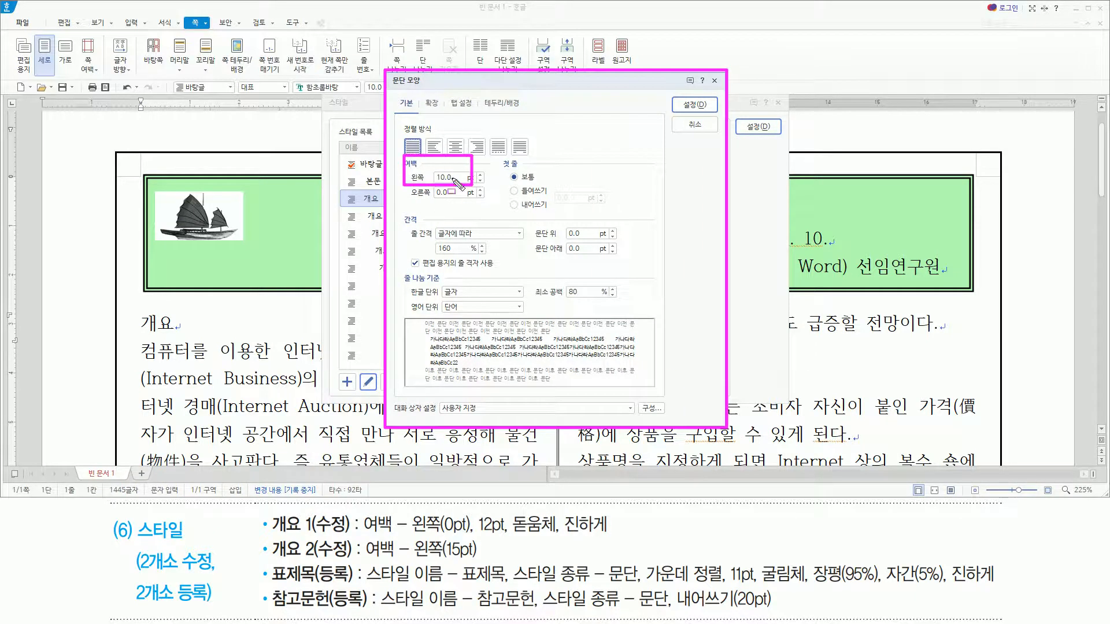
click(589, 138)
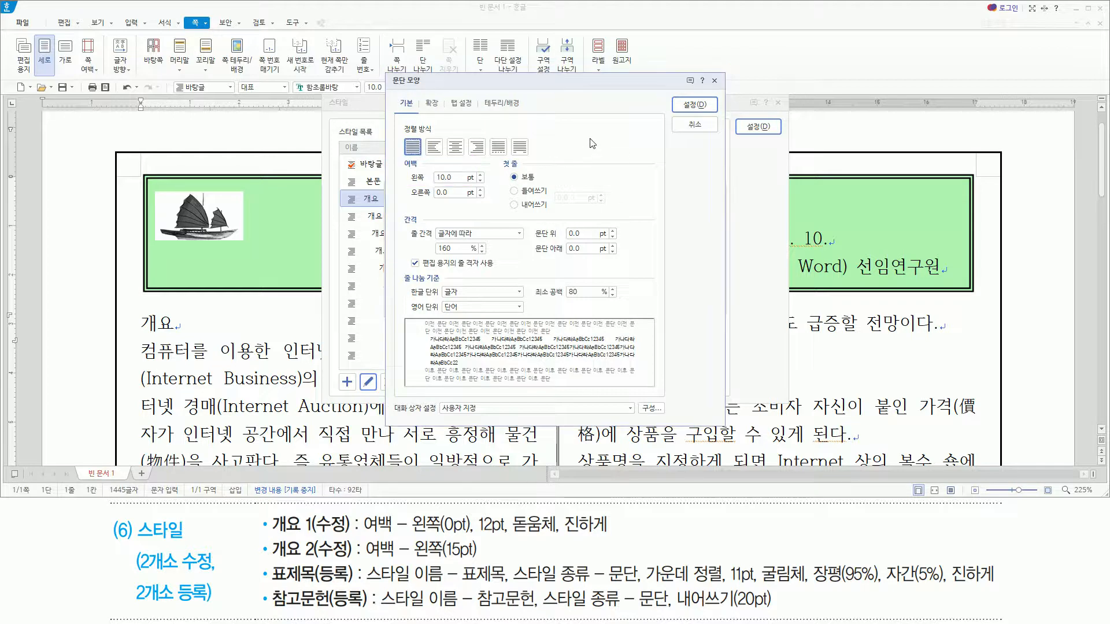
key(alt)
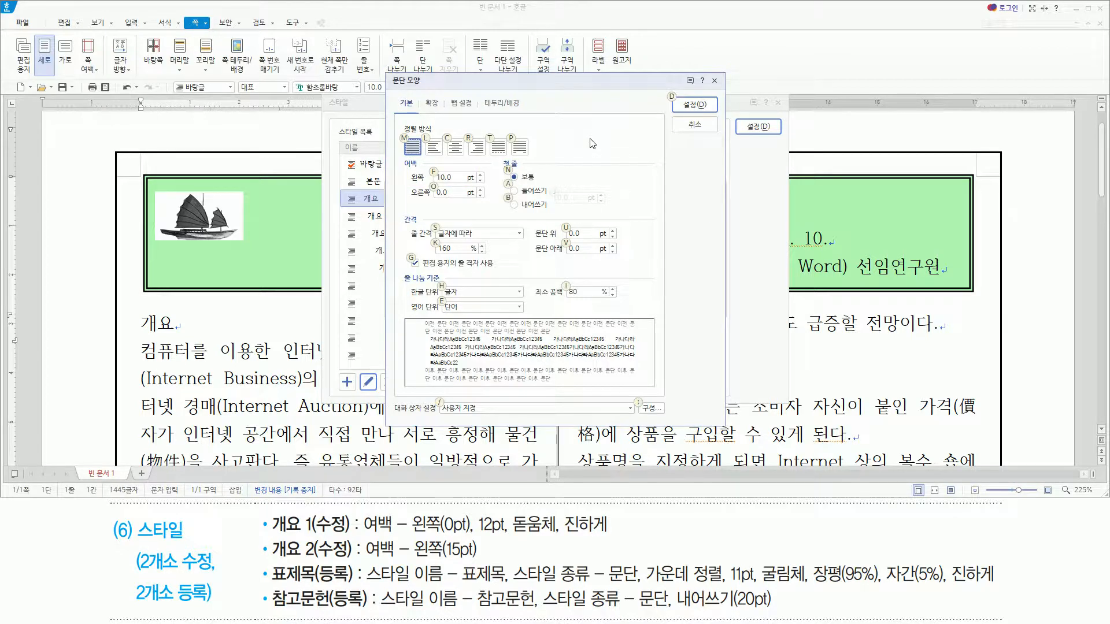
text(f0)
key(ctrl+alt+d)
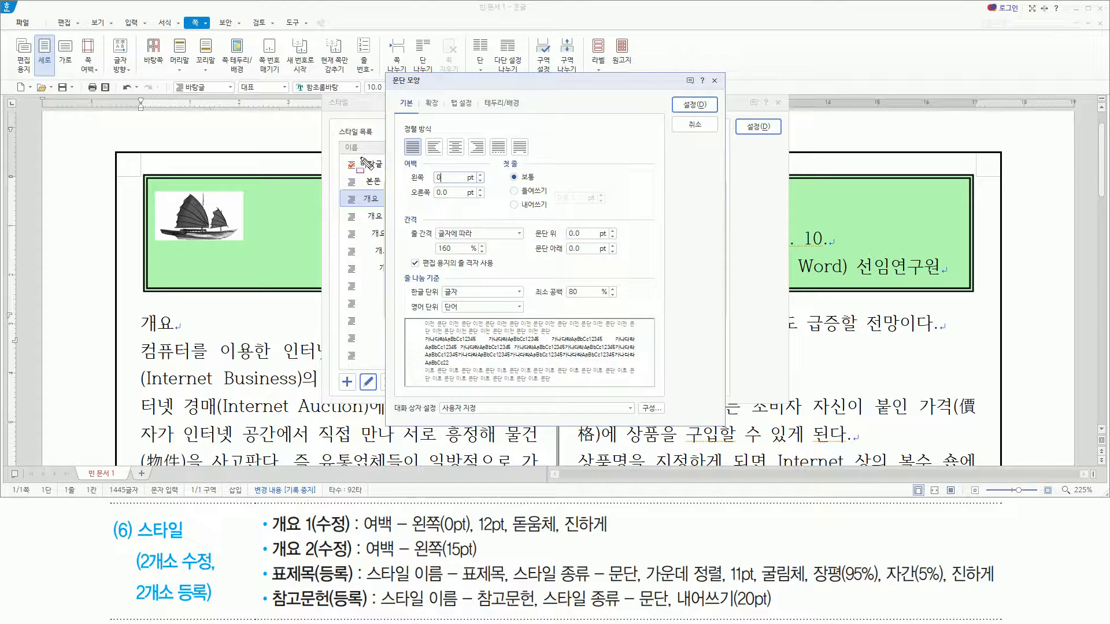
drag(399, 158, 459, 186)
key(Escape)
click(618, 151)
key(Return)
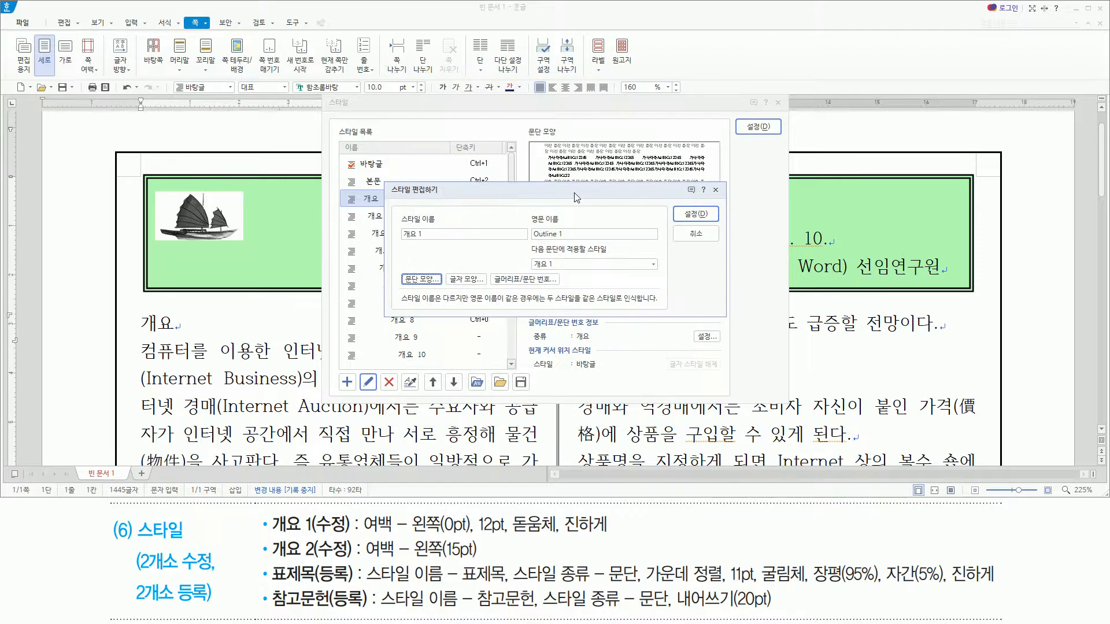
- Set the font (글꼴) in the 개요 1 style's character shape to 돋움체
key(alt)
key(l)
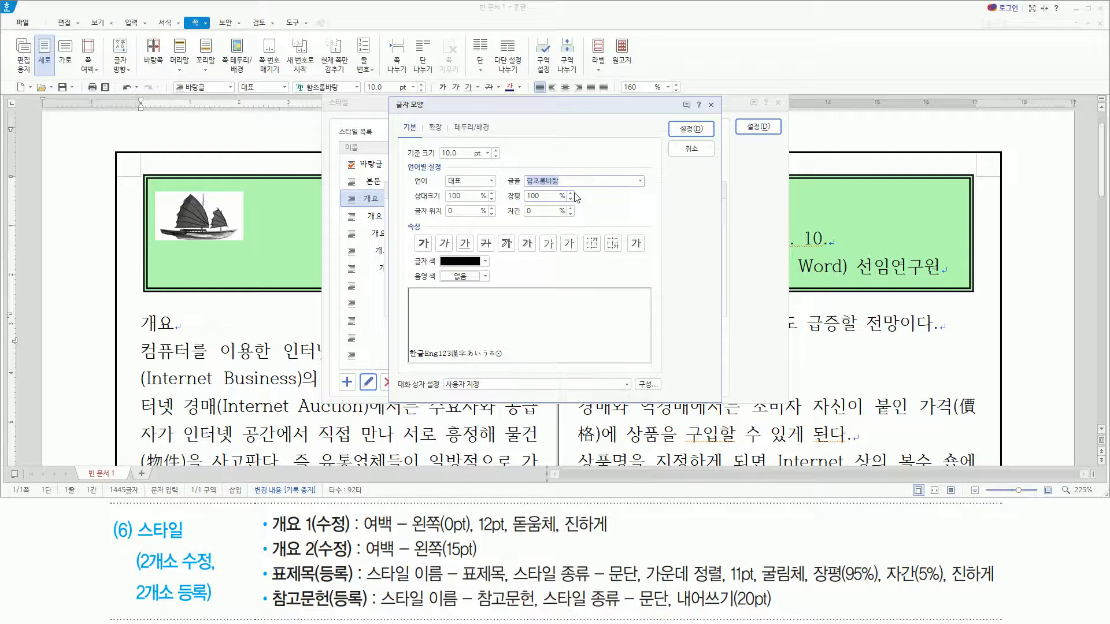
text(ehe)
key(BackSpace)
key(BackSpace)
key(BackSpace)
key(Hangul)
text(ㄷㄷ돋움체)
click(574, 194)
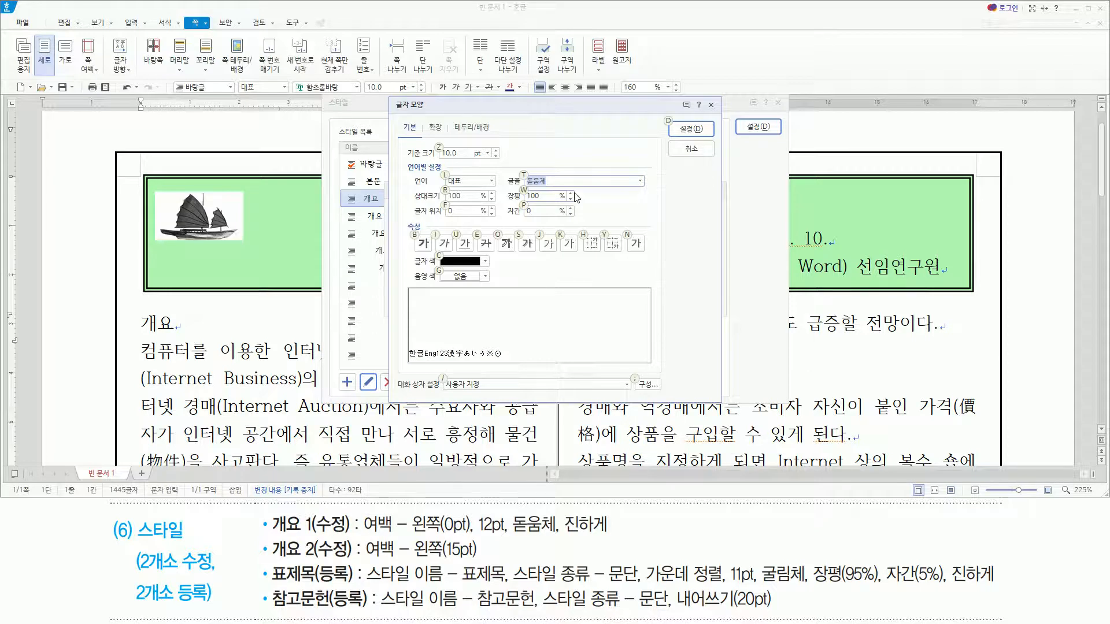
- Set the 개요 1 style's base size (기준 크기) to 12 pt, make it bold (진하게), and apply the character shape
key(alt+z)
text(12)
key(alt)
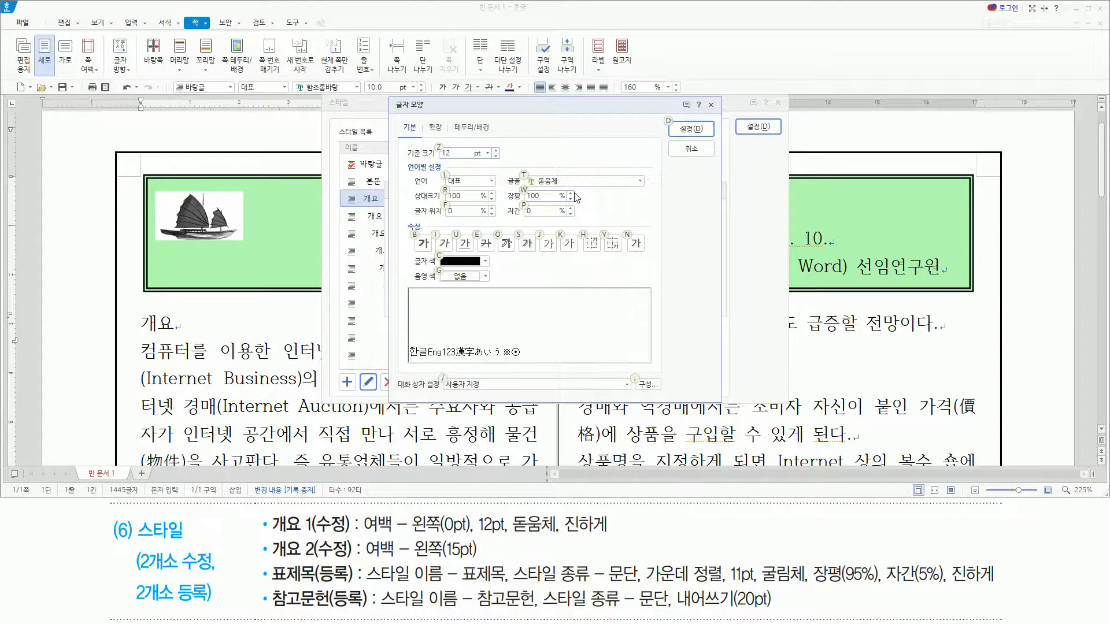
key(b)
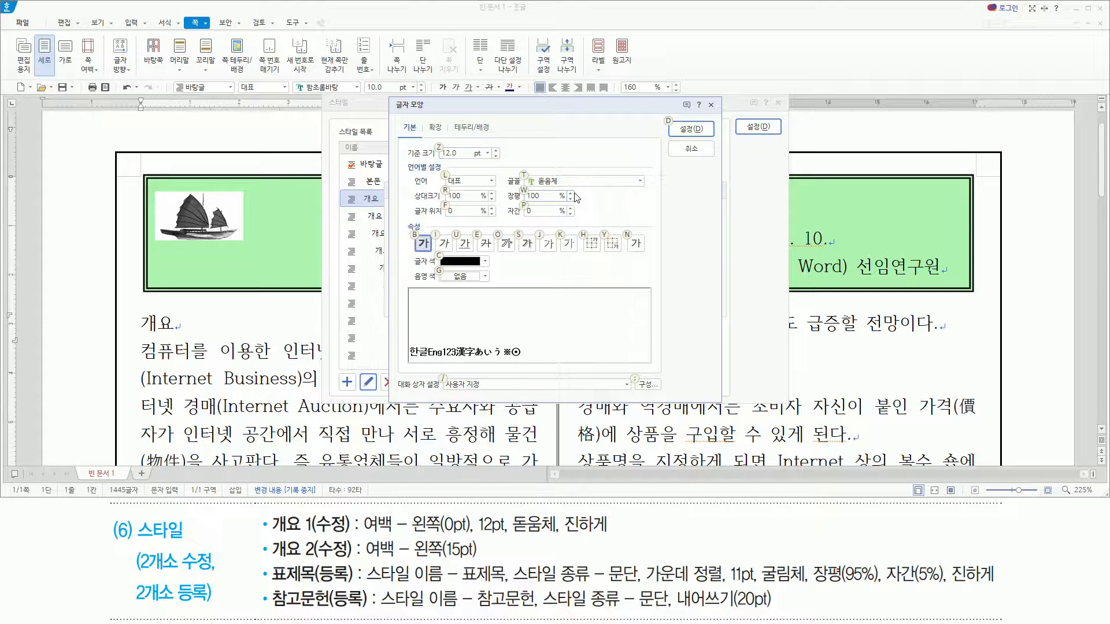
drag(502, 168, 578, 189)
drag(422, 139, 472, 165)
drag(413, 227, 436, 257)
key(Escape)
key(Return)
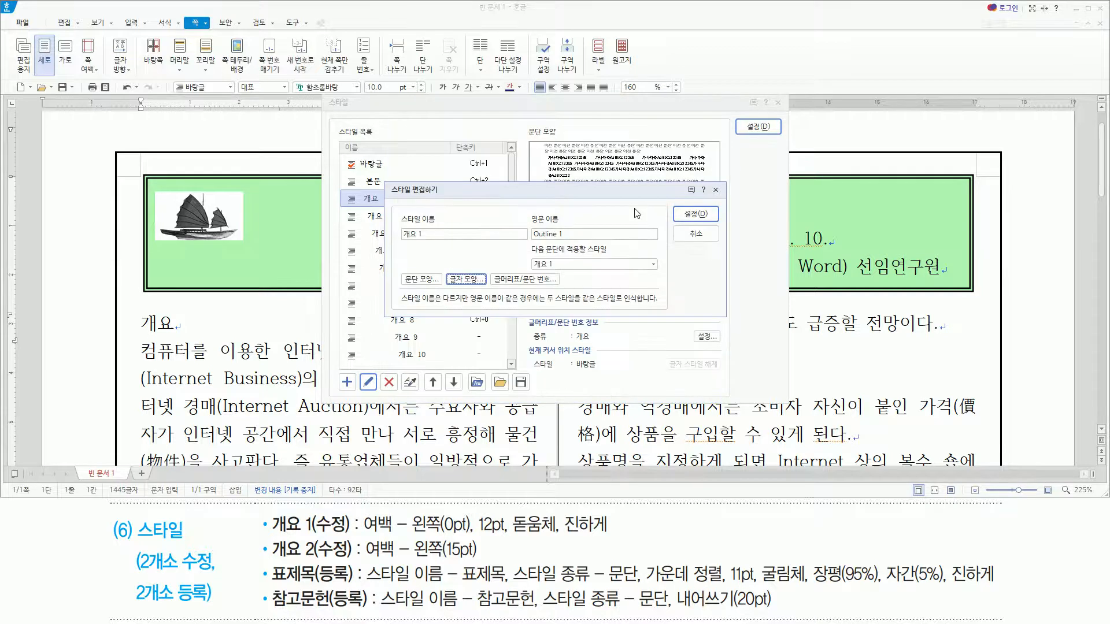
- Save the edited 개요 1 style and apply it to the 개요 heading
drag(399, 264, 491, 288)
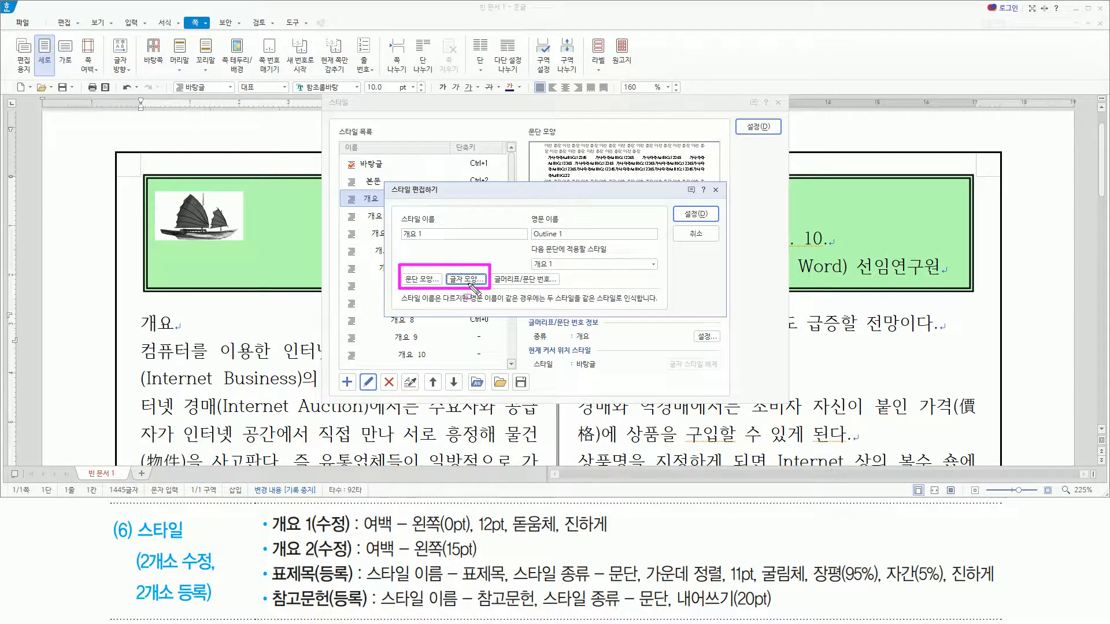
drag(677, 199, 721, 225)
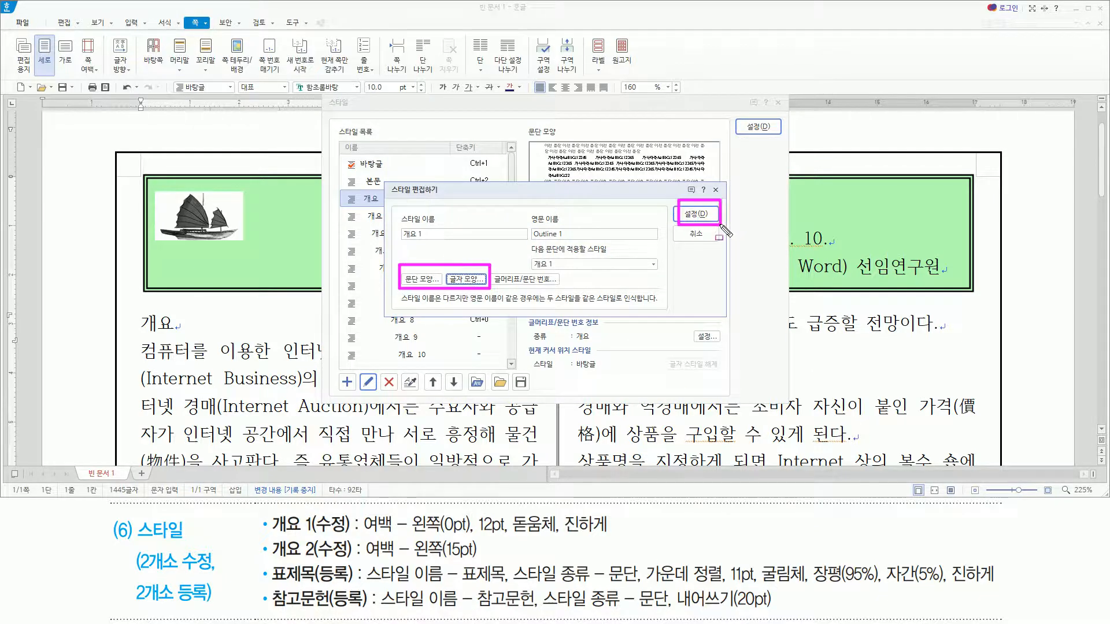
key(Escape)
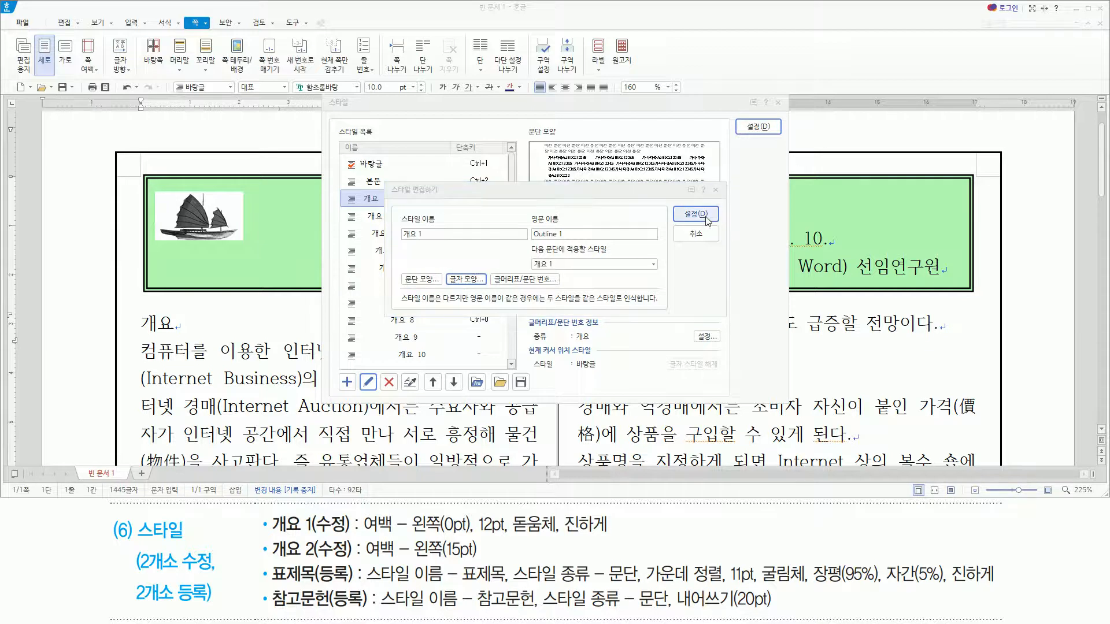
click(706, 222)
drag(742, 114, 774, 149)
key(Escape)
click(758, 126)
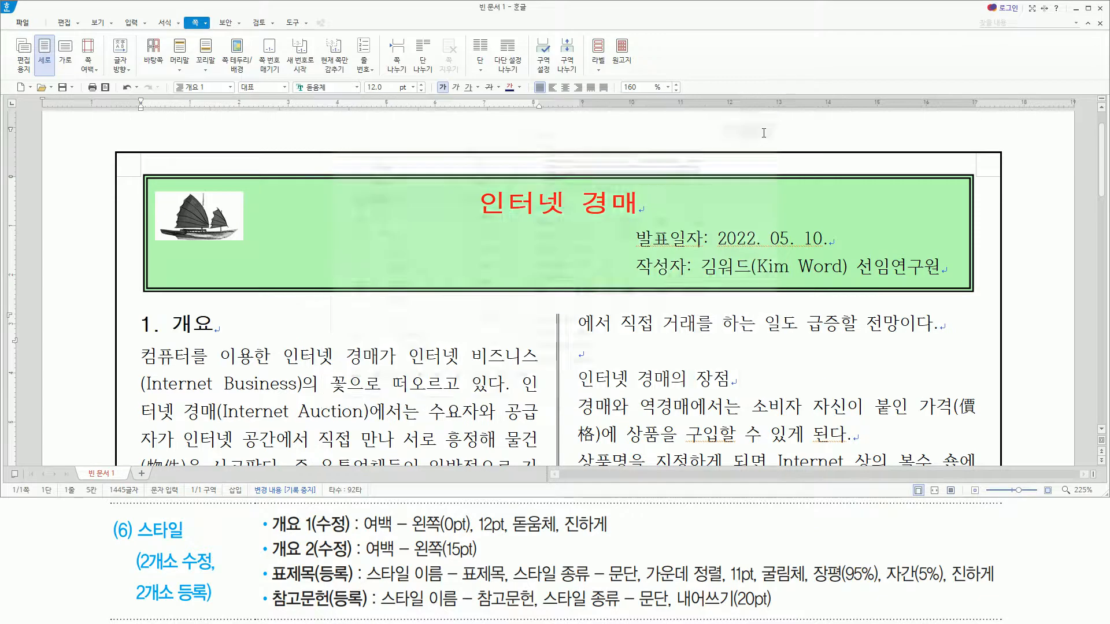
drag(139, 335, 214, 337)
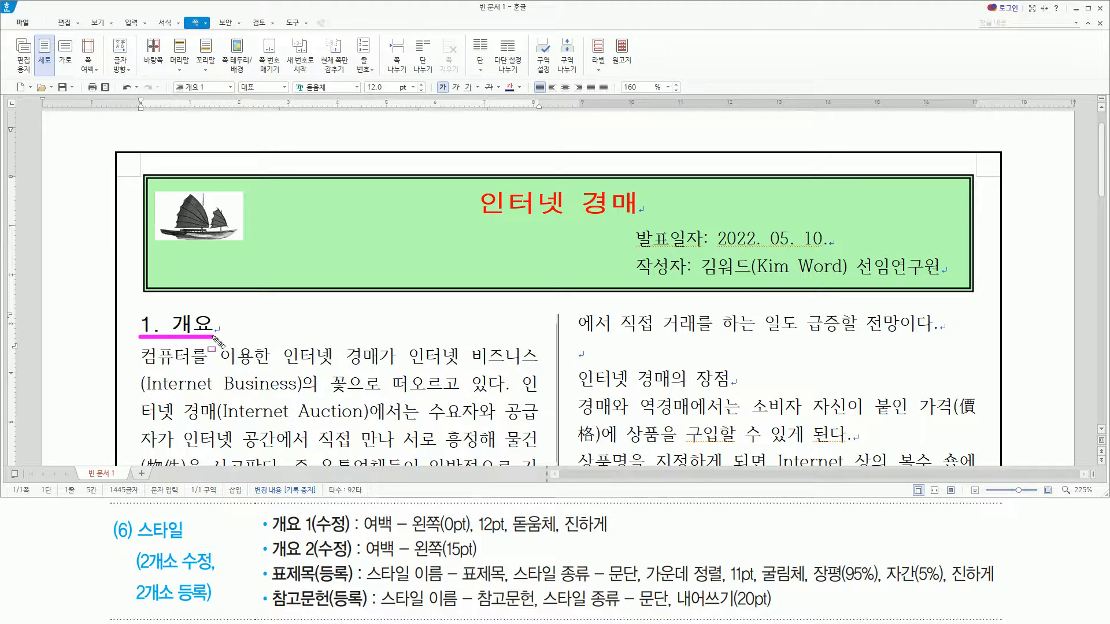
key(Escape)
- Place the cursor in the table title 인터넷 경매사이트 현황 and open the style (스타일) settings
scroll(338, 357, down, 10)
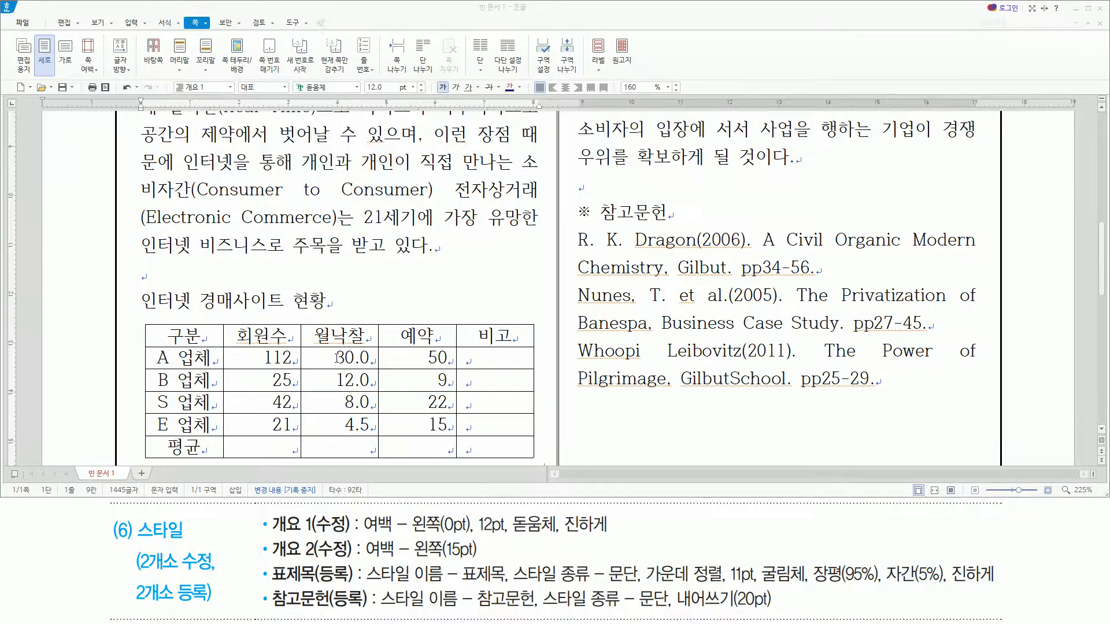
mouse_move(135, 294)
mouse_down()
mouse_move(333, 322)
mouse_move(140, 286)
mouse_up()
drag(271, 587, 351, 586)
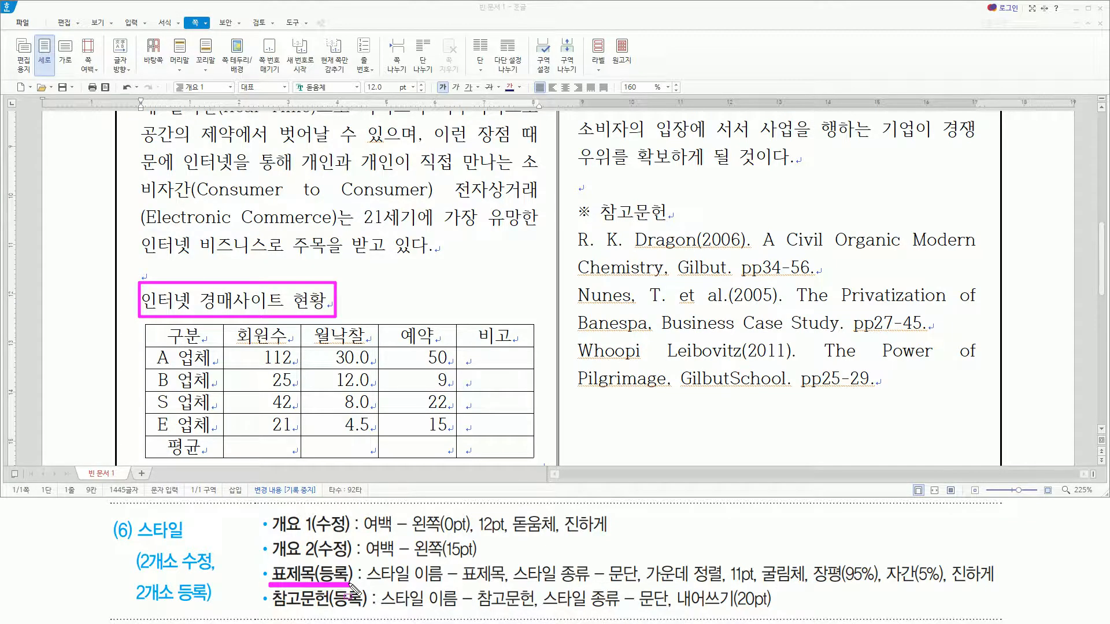
key(Escape)
click(143, 299)
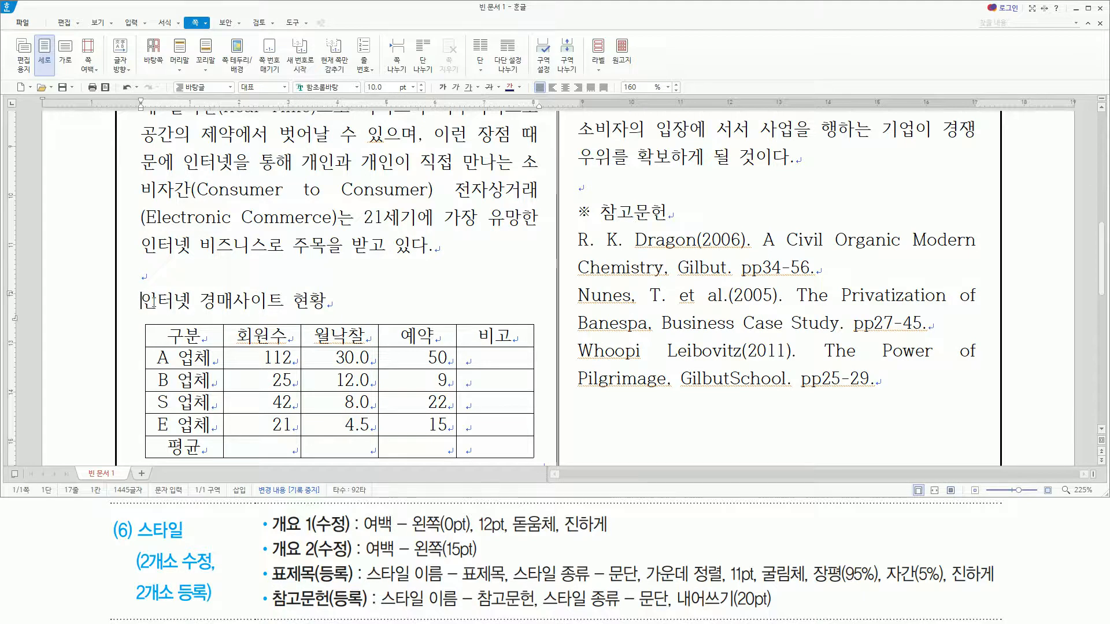
key(F6)
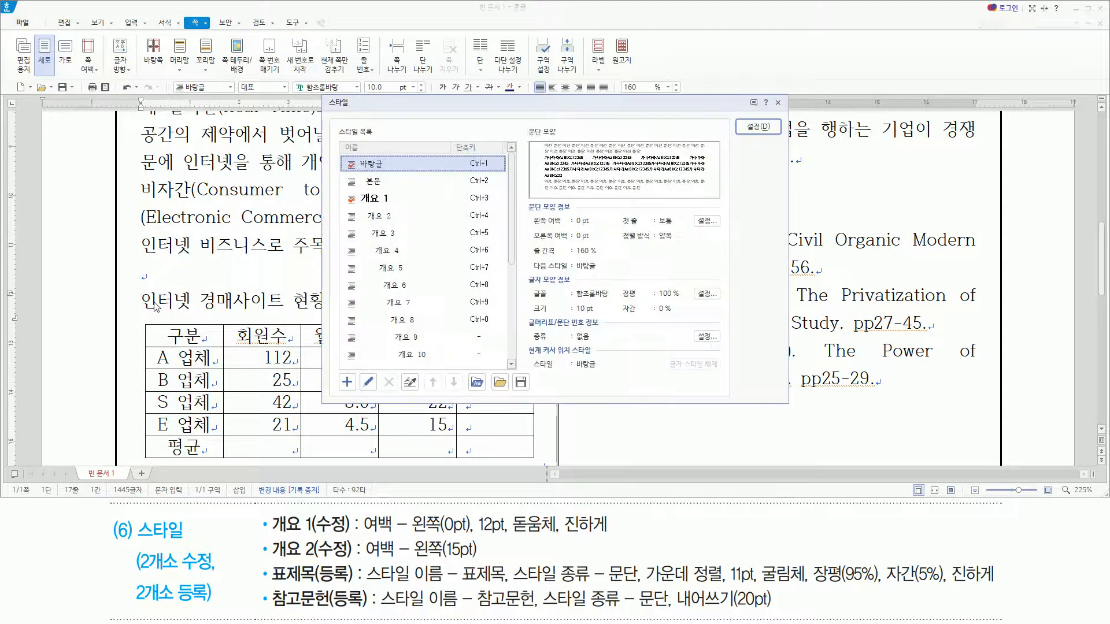
drag(325, 95, 791, 408)
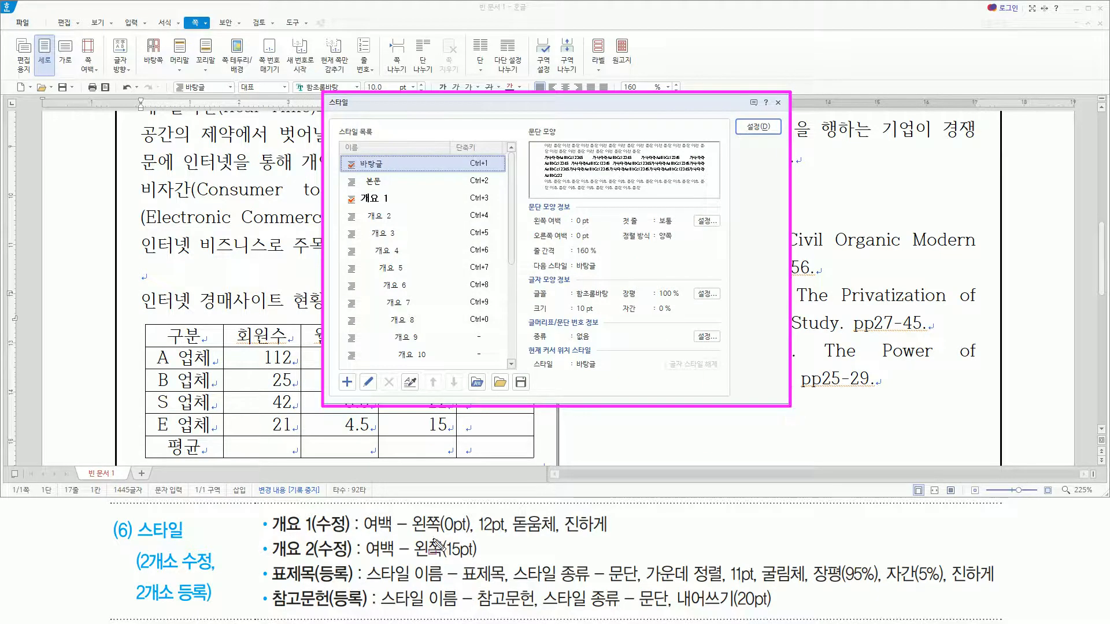
drag(268, 585, 354, 588)
key(Escape)
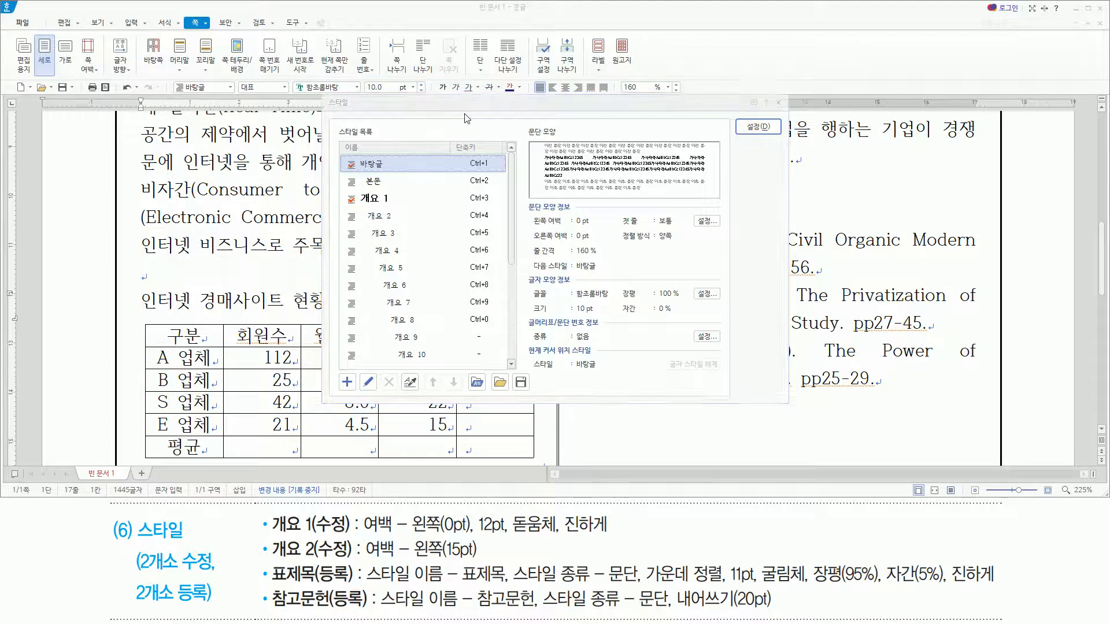
- Add a new paragraph-type (문단) style named 표제목 to the style list
key(alt)
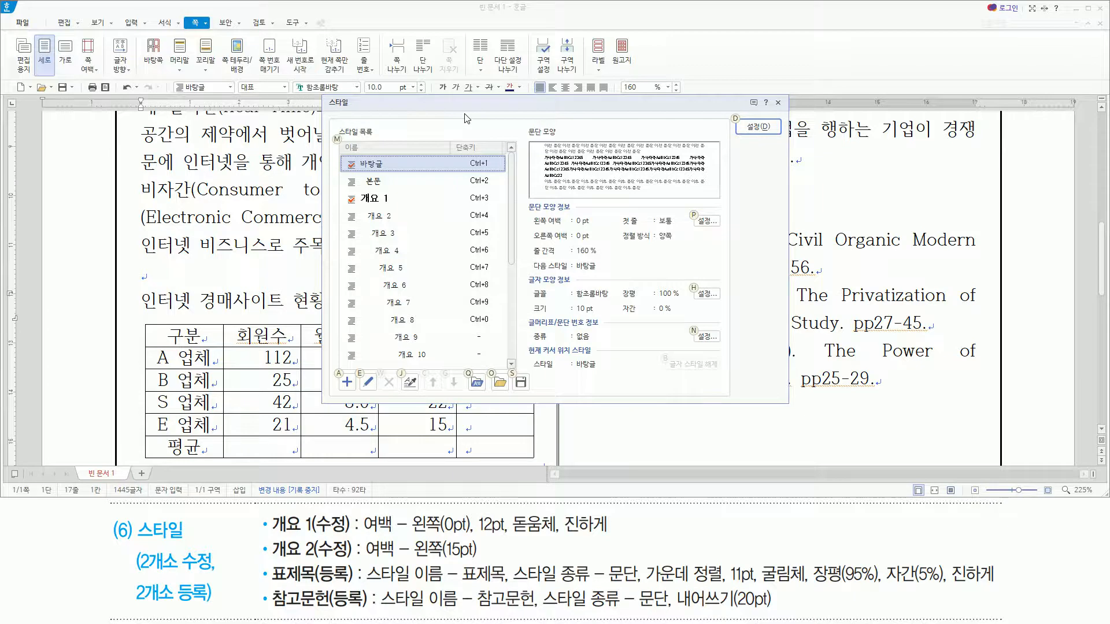
key(a)
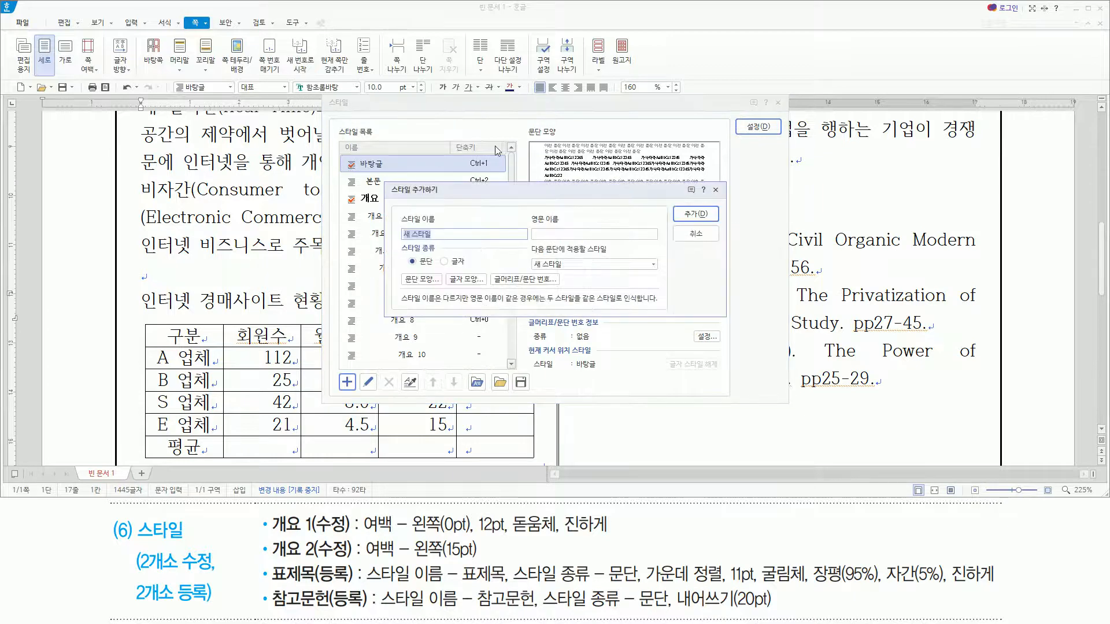
drag(385, 182, 729, 317)
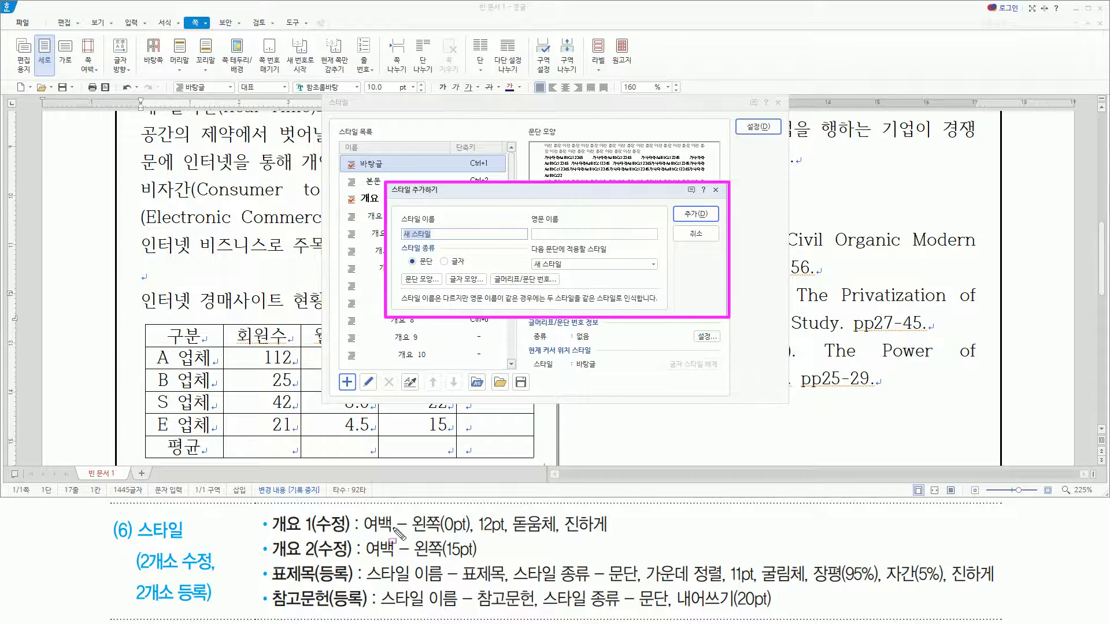
drag(365, 584, 641, 586)
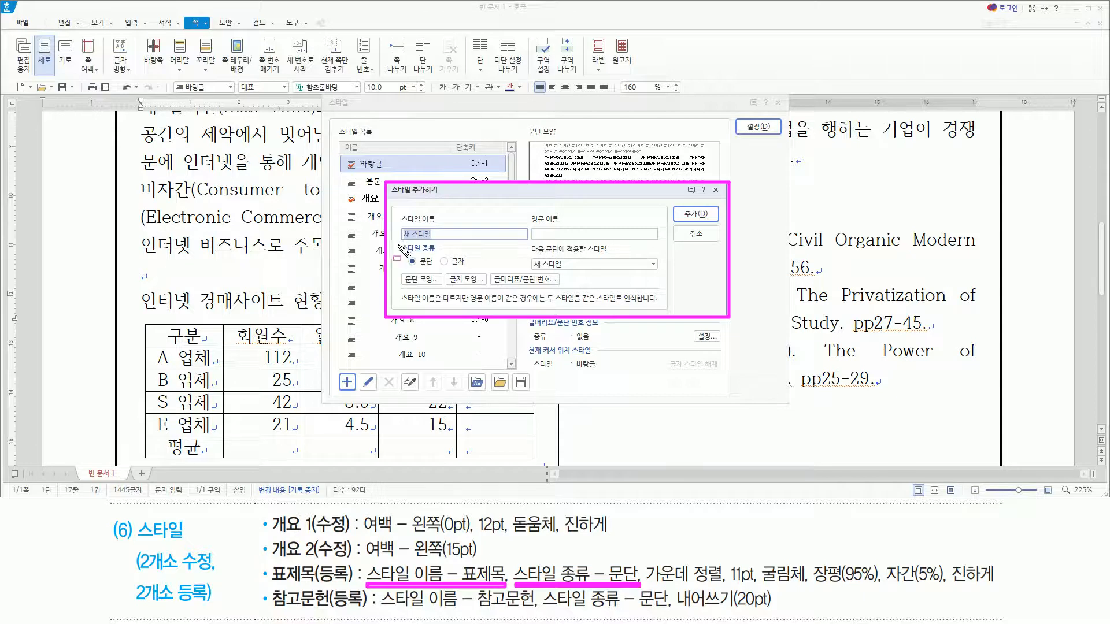
drag(397, 242, 439, 270)
key(Escape)
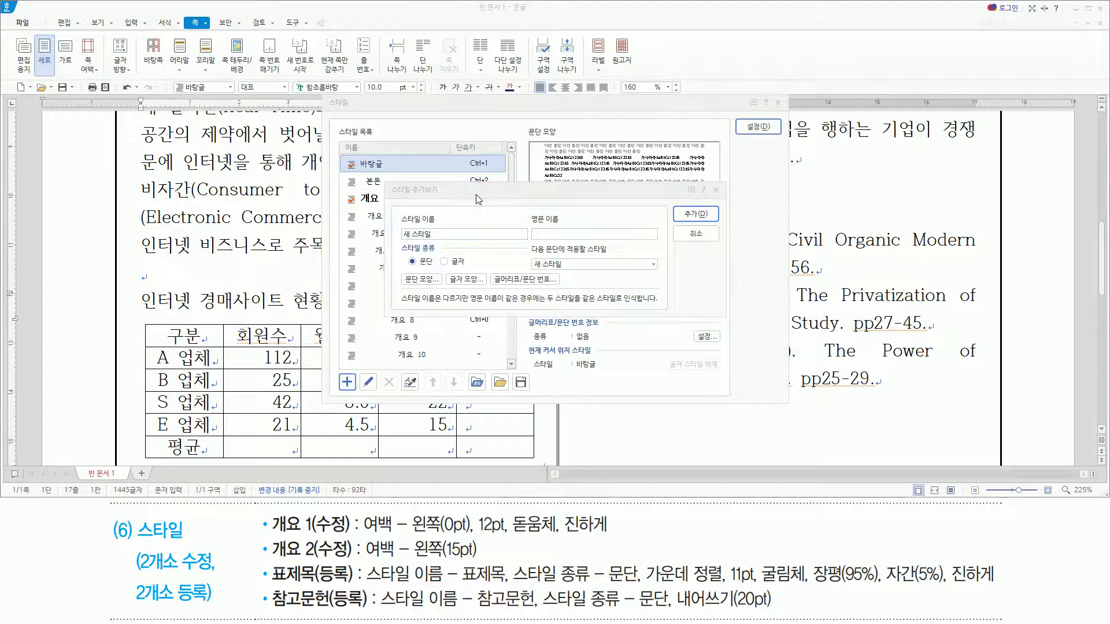
text(표제목)
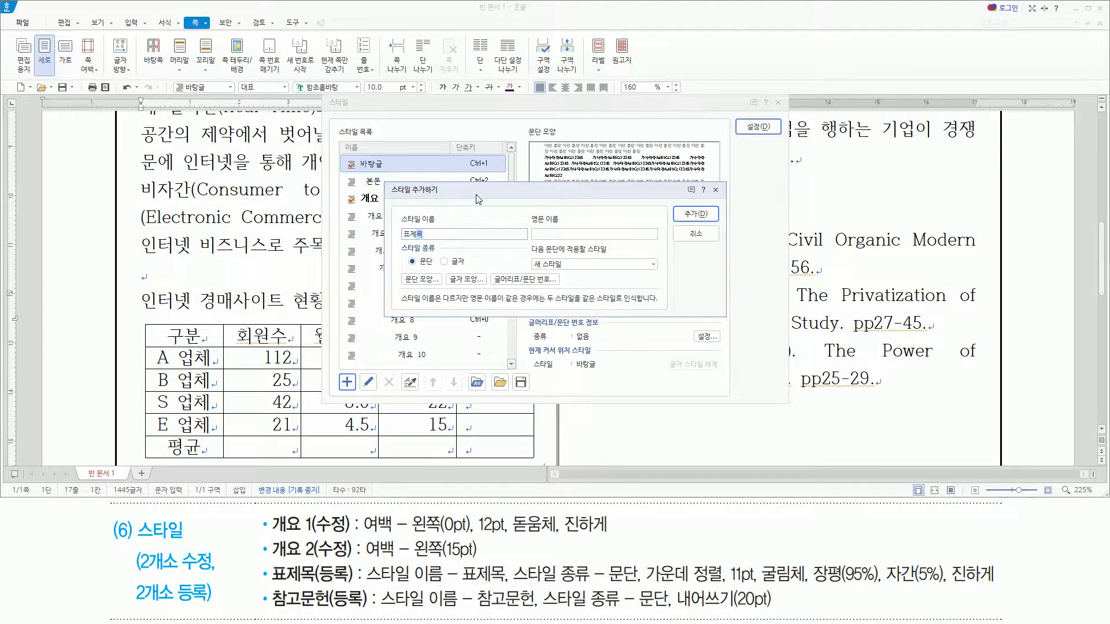
key(Return)
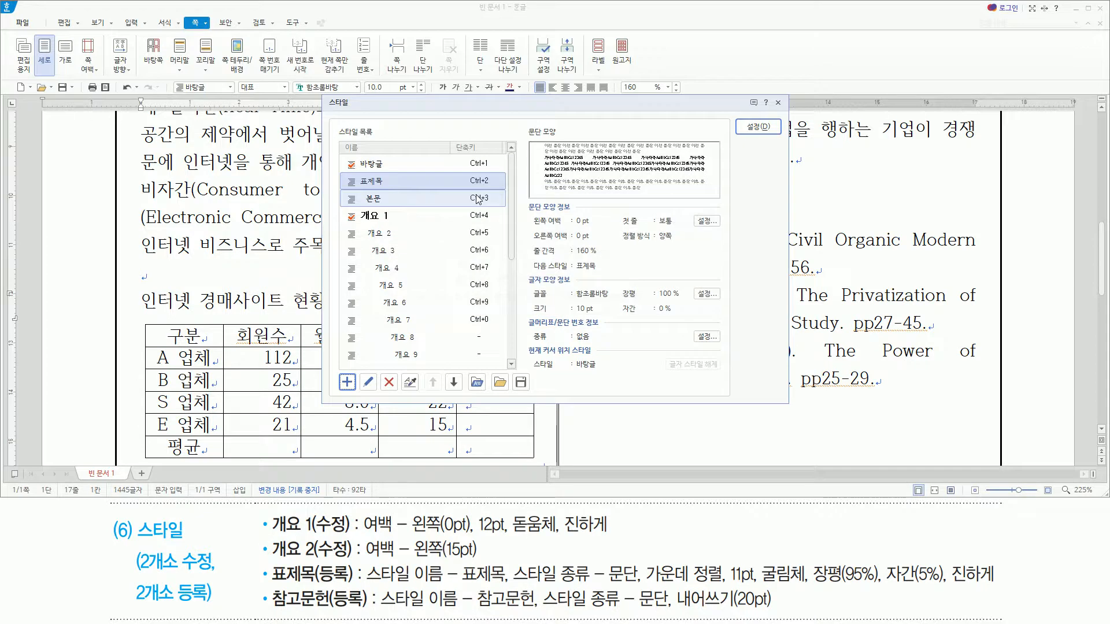
- Open the newly added 표제목 style for editing
key(ctrl+2)
drag(346, 174, 397, 190)
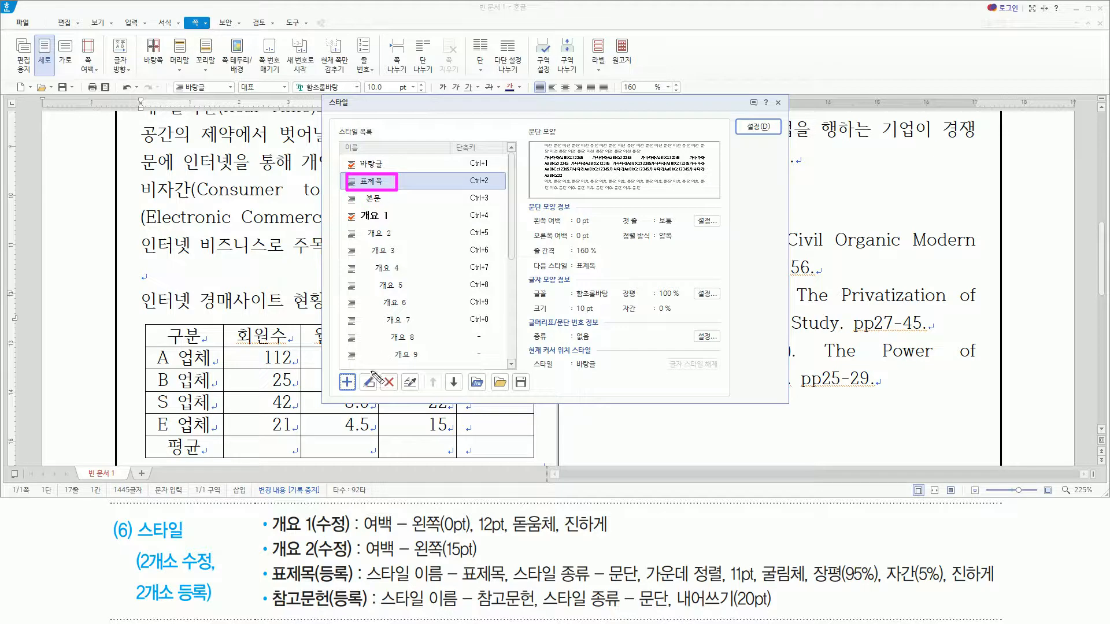
drag(358, 369, 375, 393)
key(Escape)
key(alt)
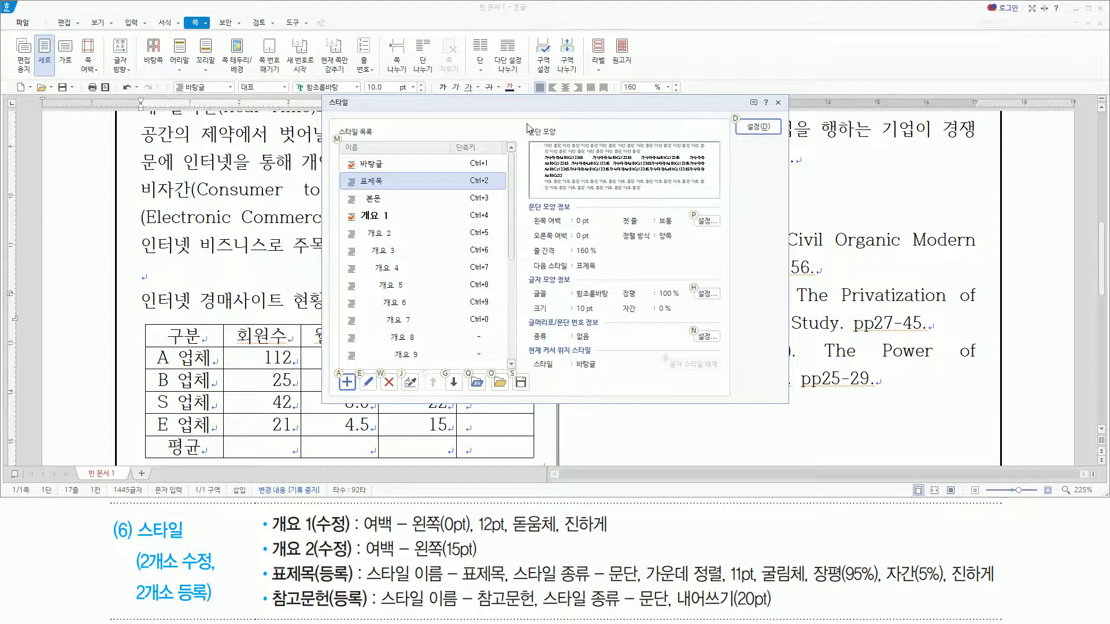
key(e)
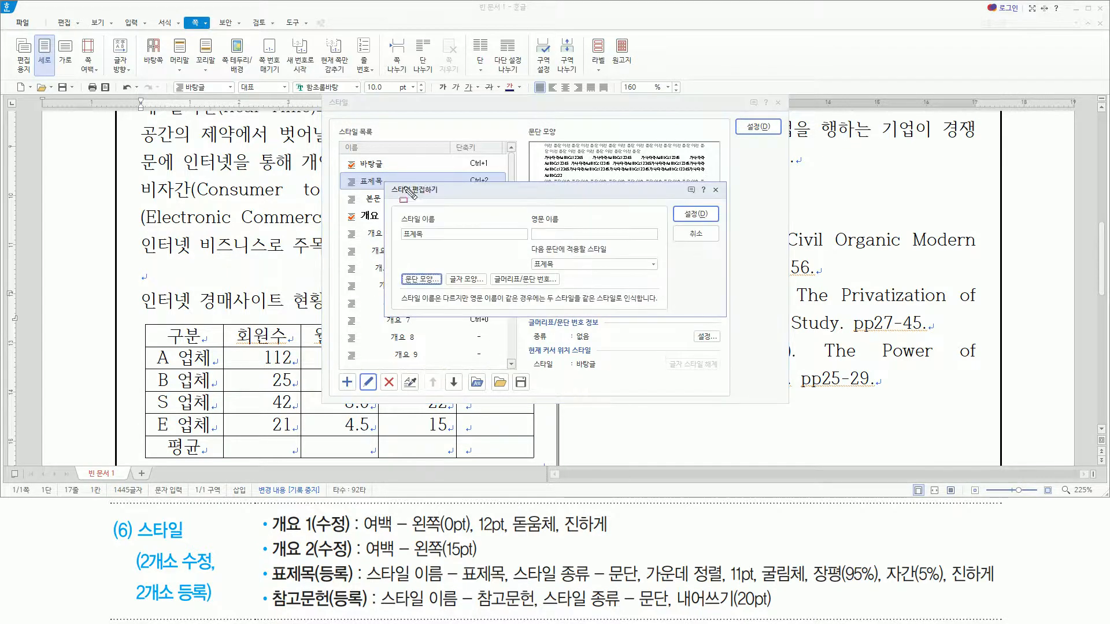
mouse_move(385, 180)
mouse_down()
mouse_move(405, 228)
mouse_move(727, 317)
mouse_up()
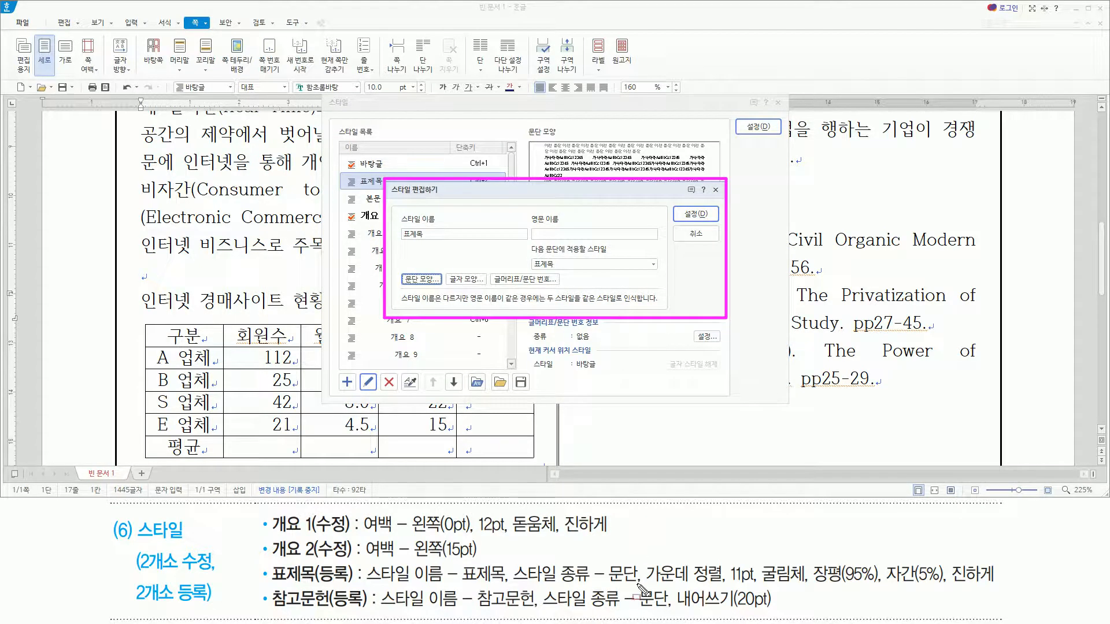
drag(649, 583, 718, 582)
drag(406, 271, 434, 288)
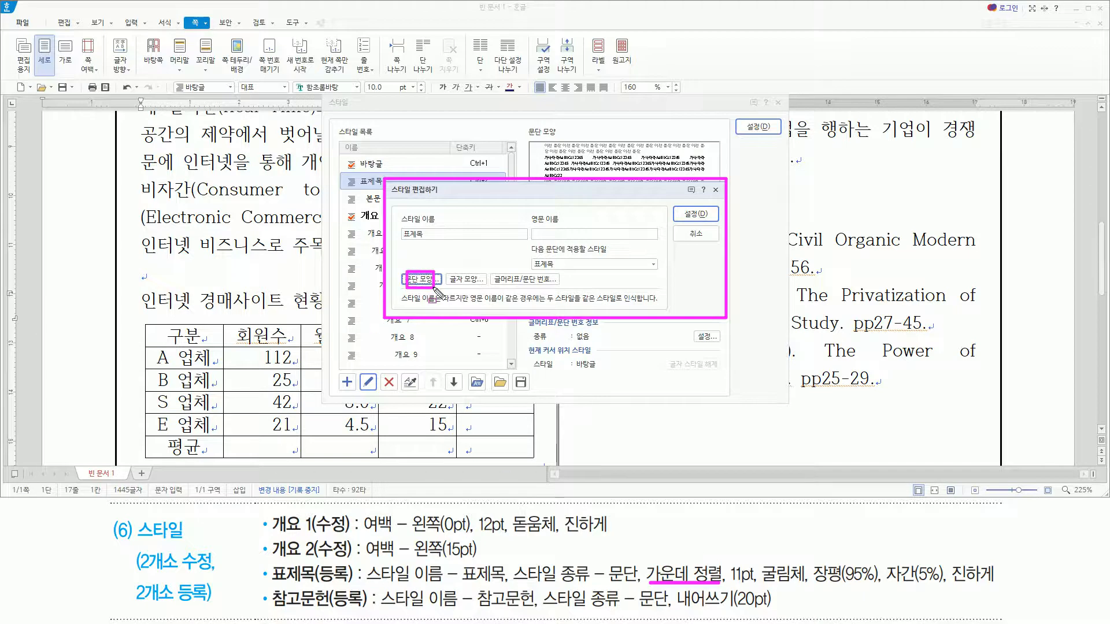
drag(732, 587, 996, 586)
drag(453, 267, 482, 292)
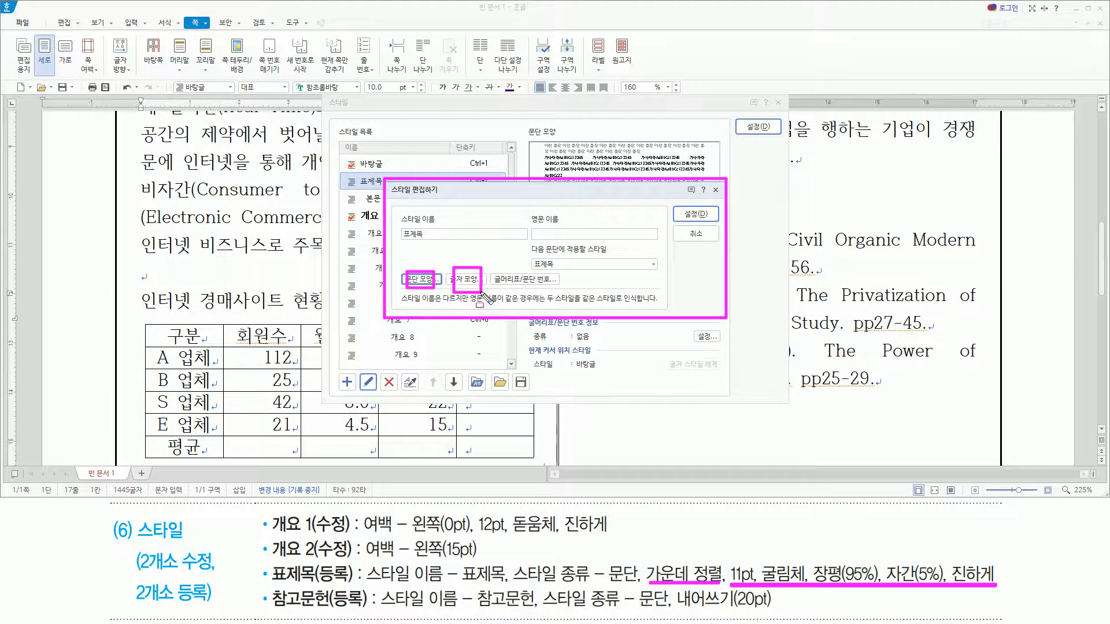
key(Escape)
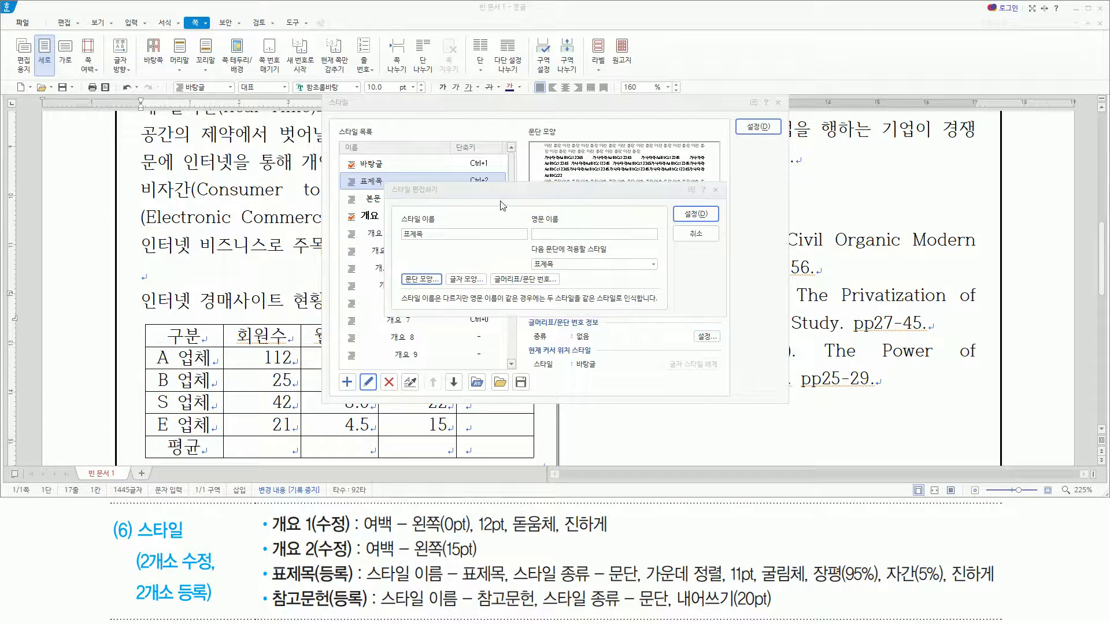
- Set the alignment in the 표제목 style's paragraph shape (문단 모양) to centered (가운데 정렬) and apply it
key(alt)
key(t)
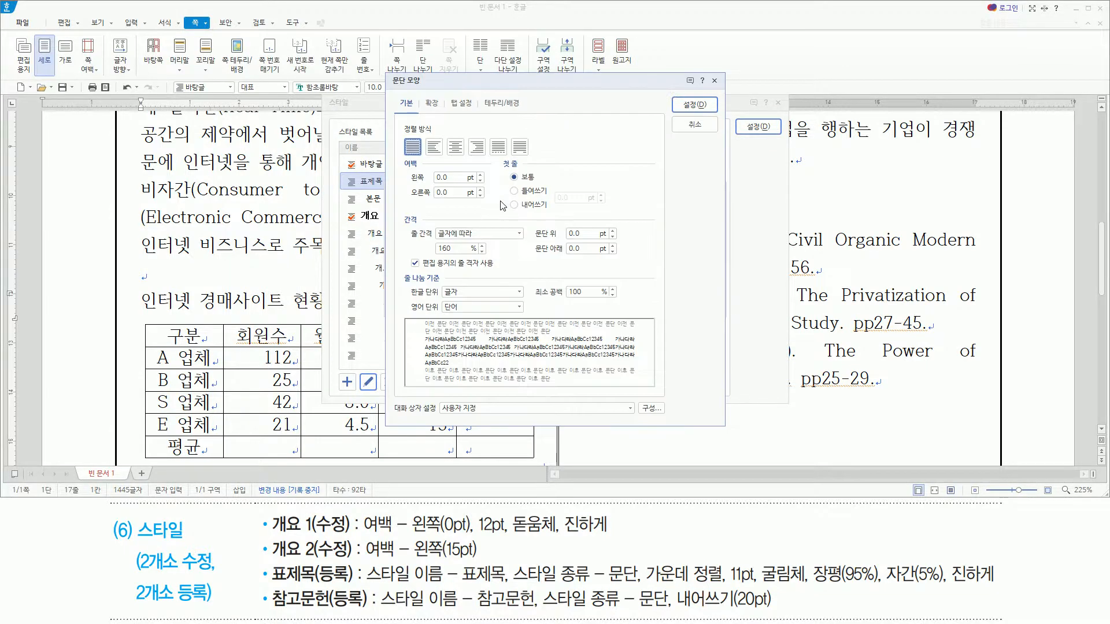
key(alt)
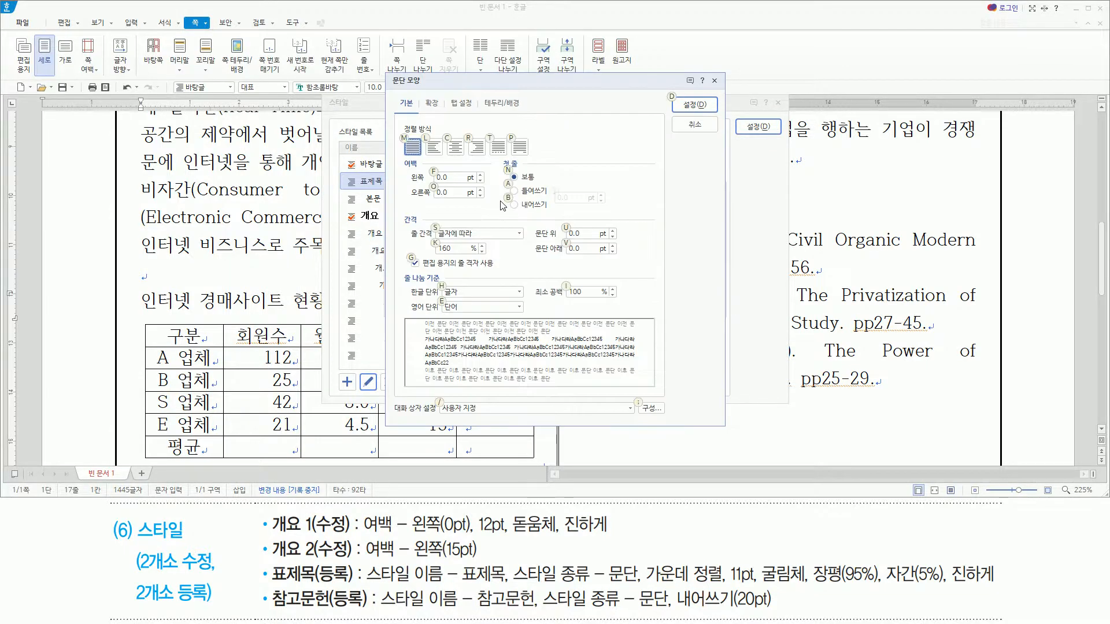
key(alt+c)
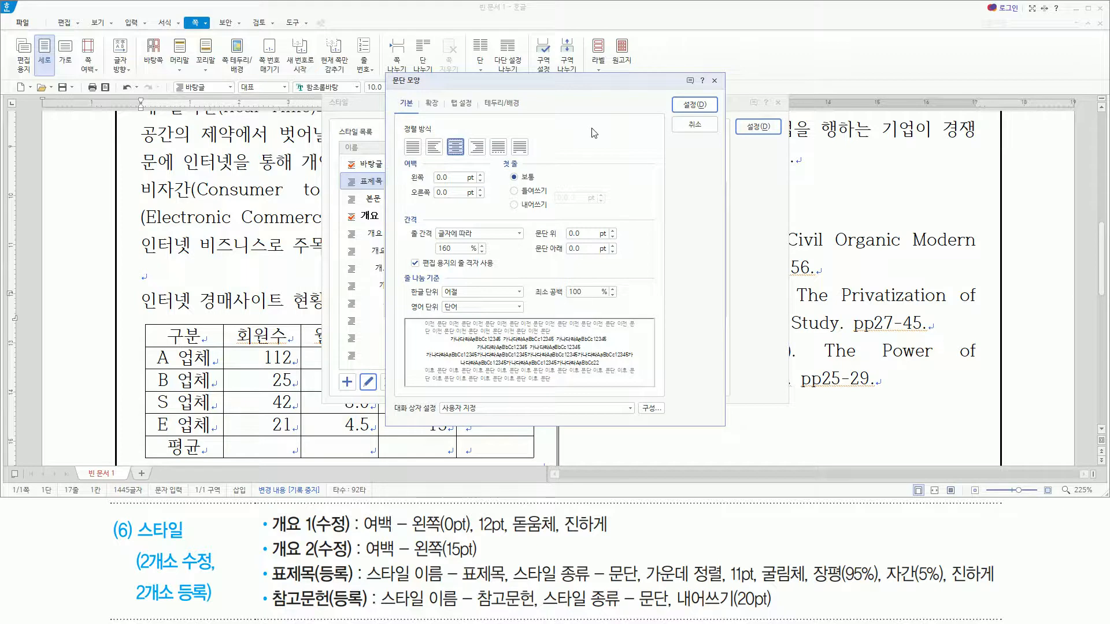
key(alt+d)
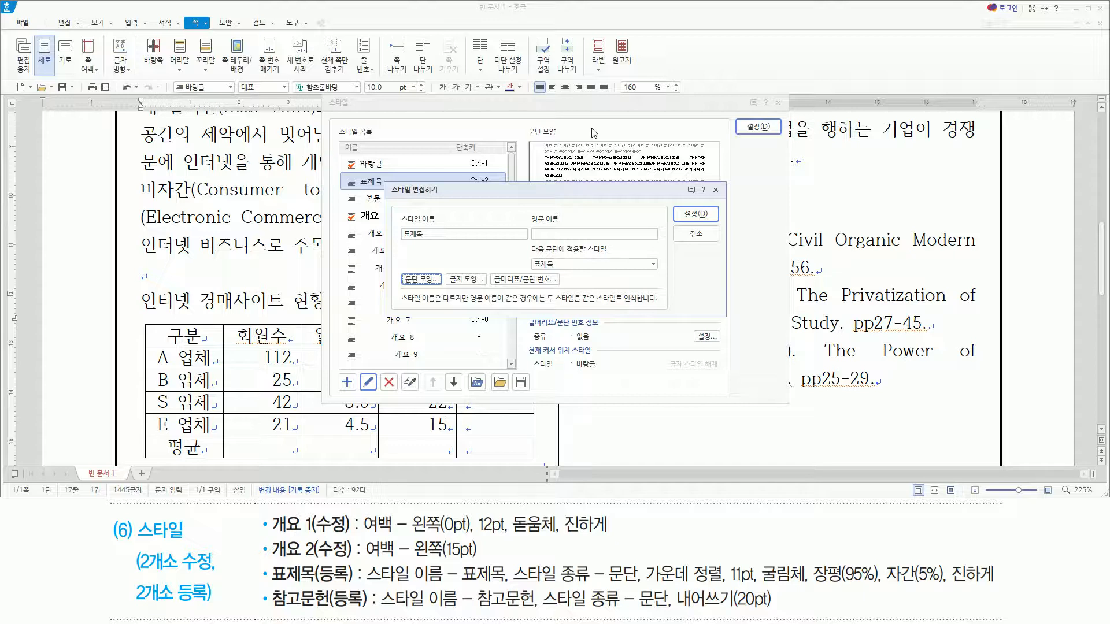
- Set the font (글꼴) in the 표제목 style's character shape to 굴림체 and the base size (기준 크기) to 11 pt
key(alt)
key(l)
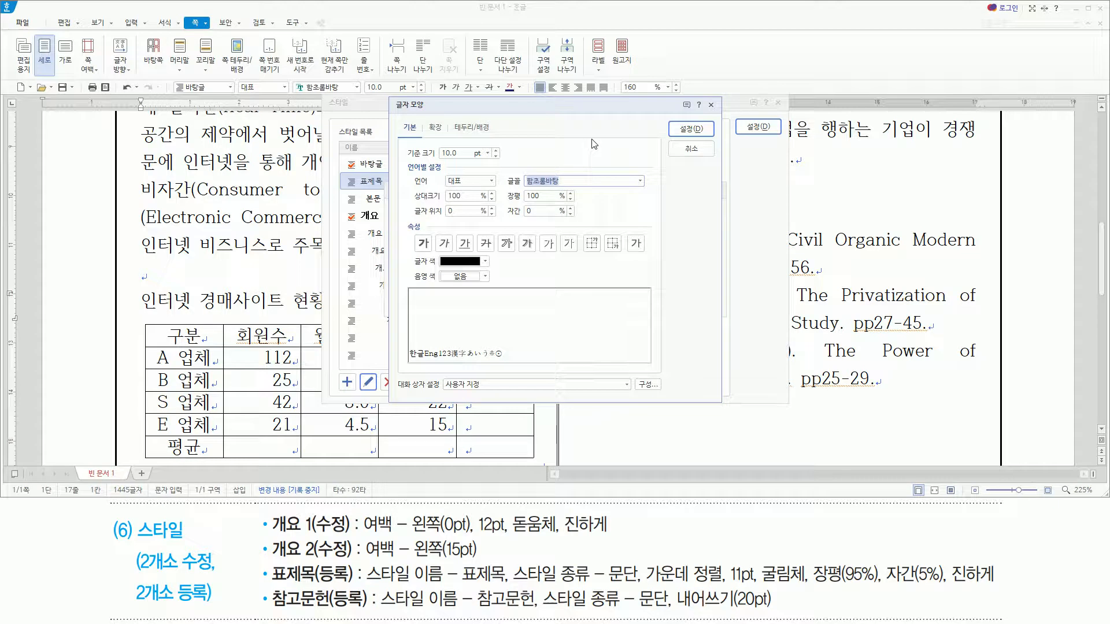
text(굴림체)
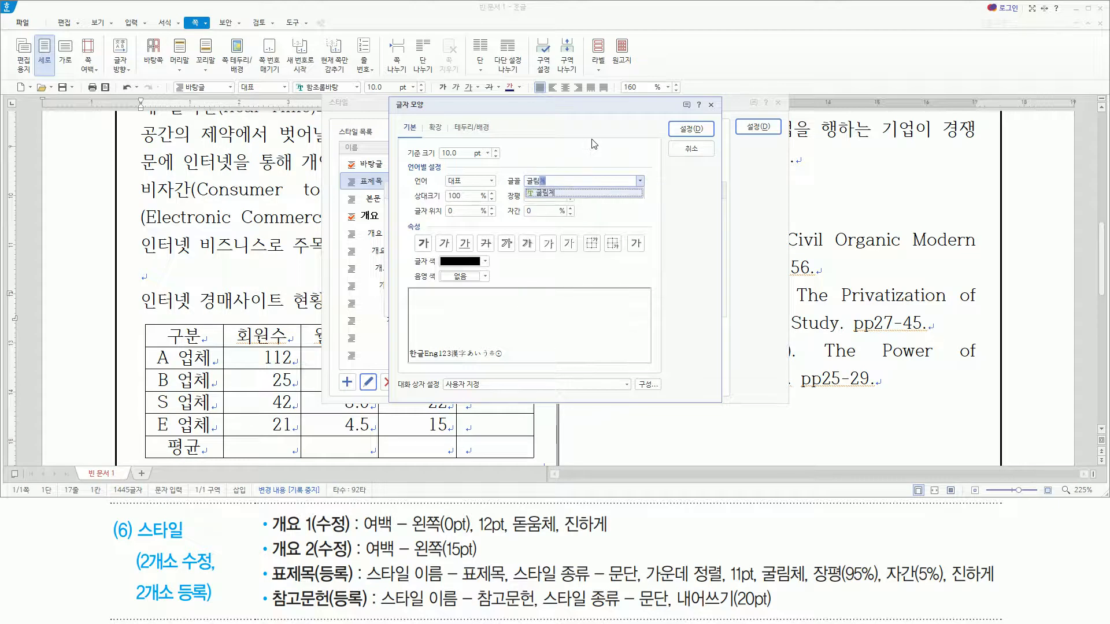
key(Return)
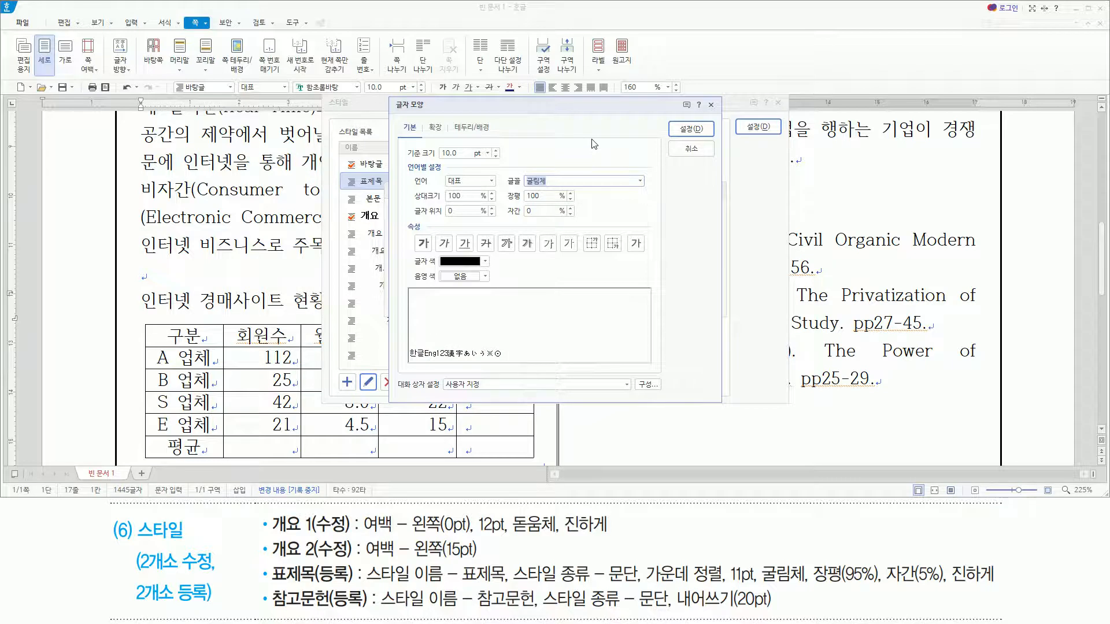
key(alt+z)
text(11)
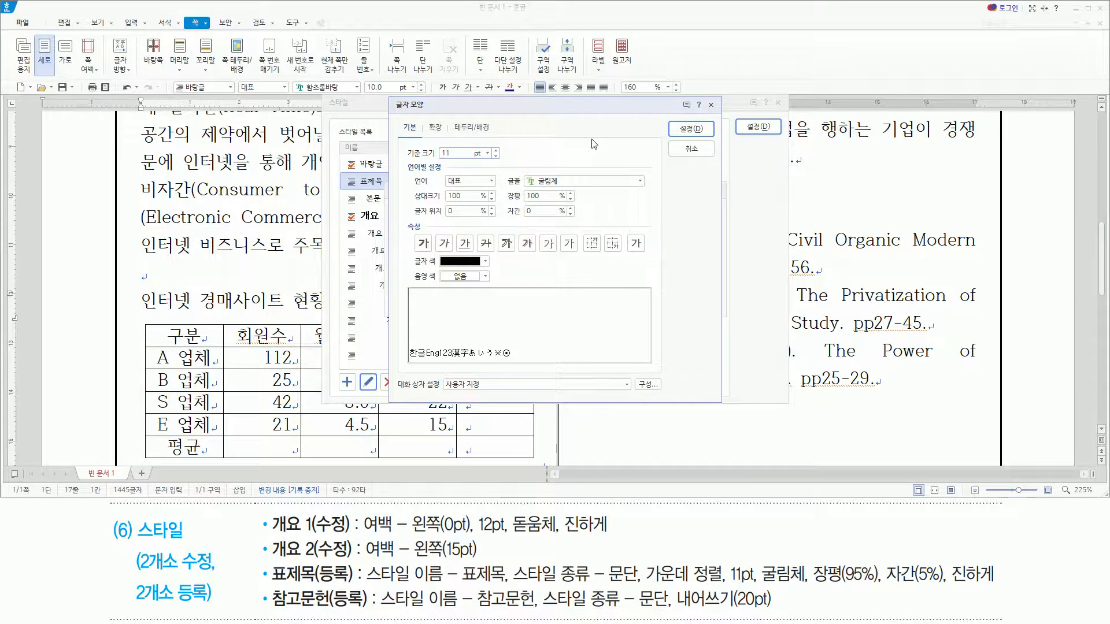
- Set the character width (장평) of the 표제목 style to 95% and the letter spacing (자간) to 5%
drag(512, 204, 575, 219)
key(Escape)
click(461, 151)
key(alt)
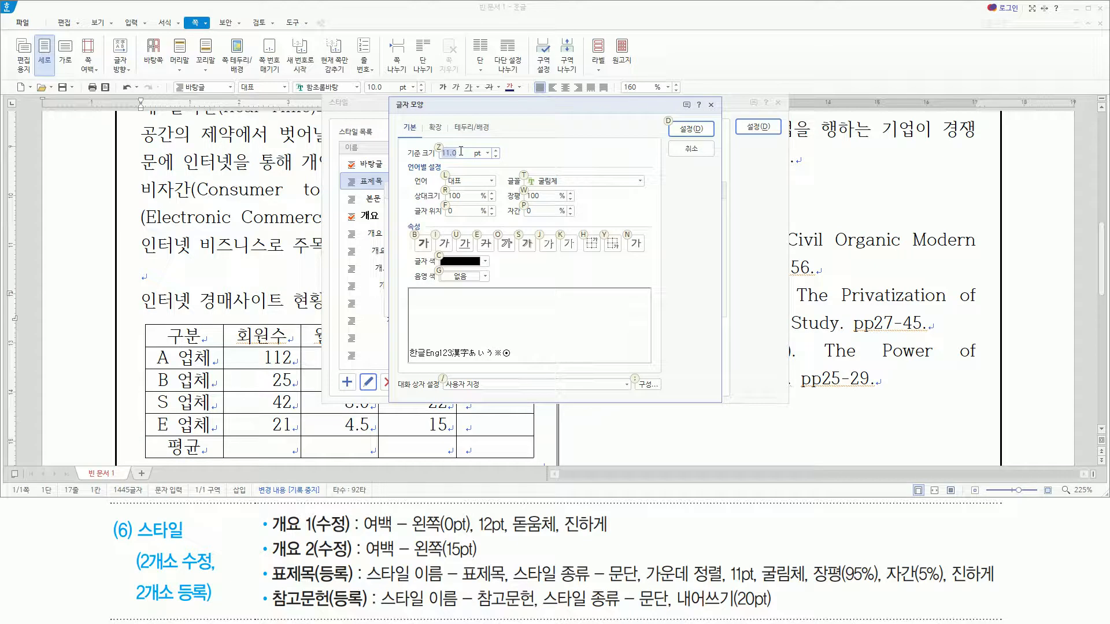
text(w95)
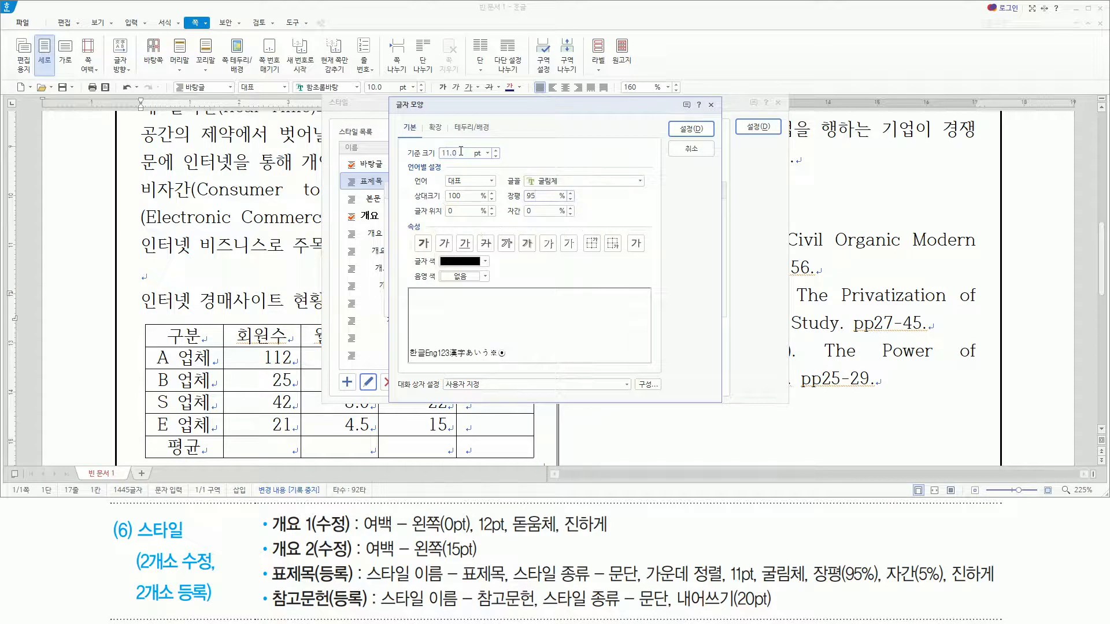
key(alt)
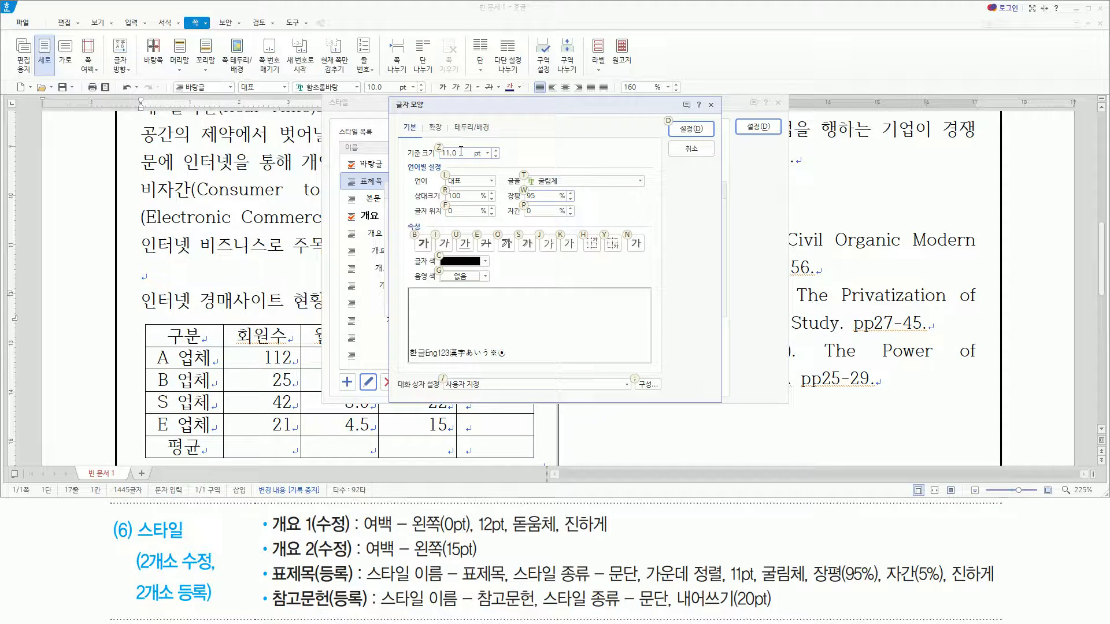
text(p5)
- Make the 표제목 style's characters bold (진하게)
key(alt)
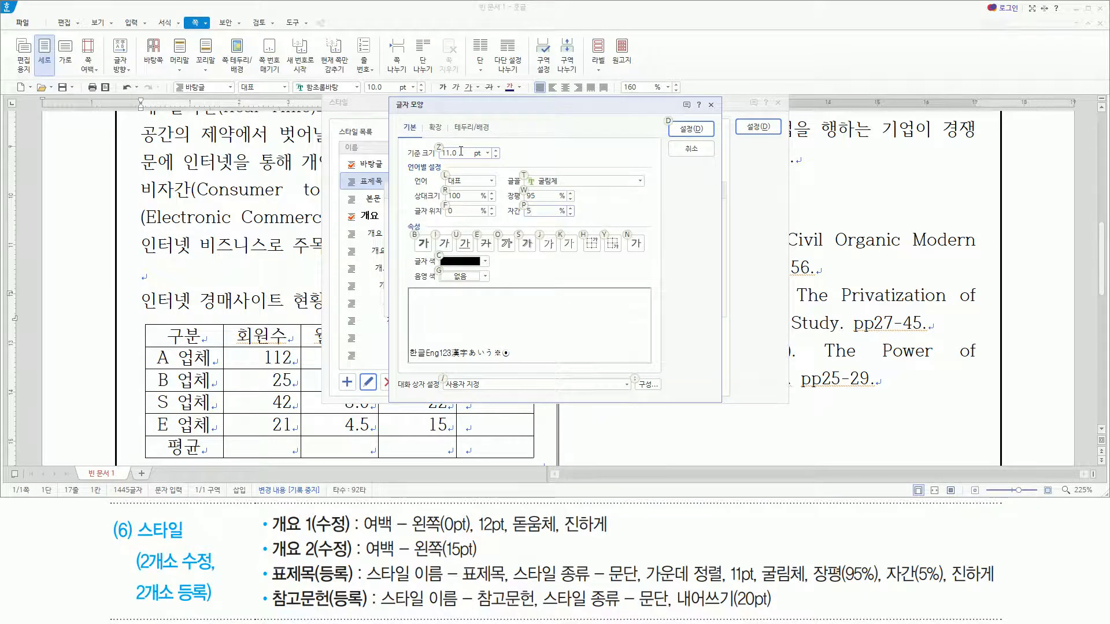
key(alt+b)
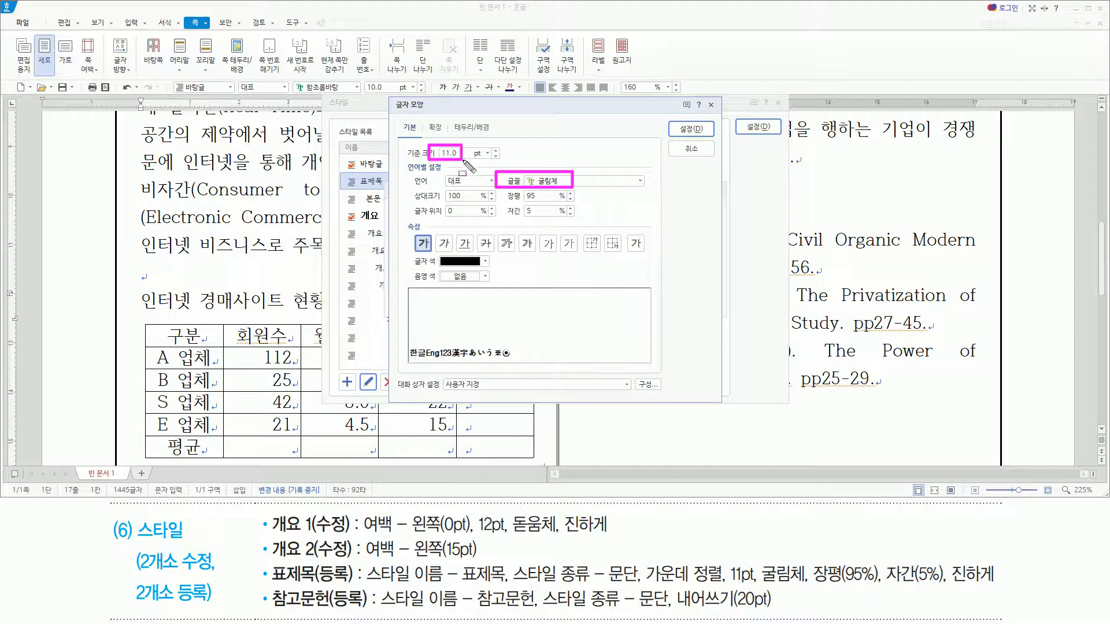
drag(544, 217, 560, 223)
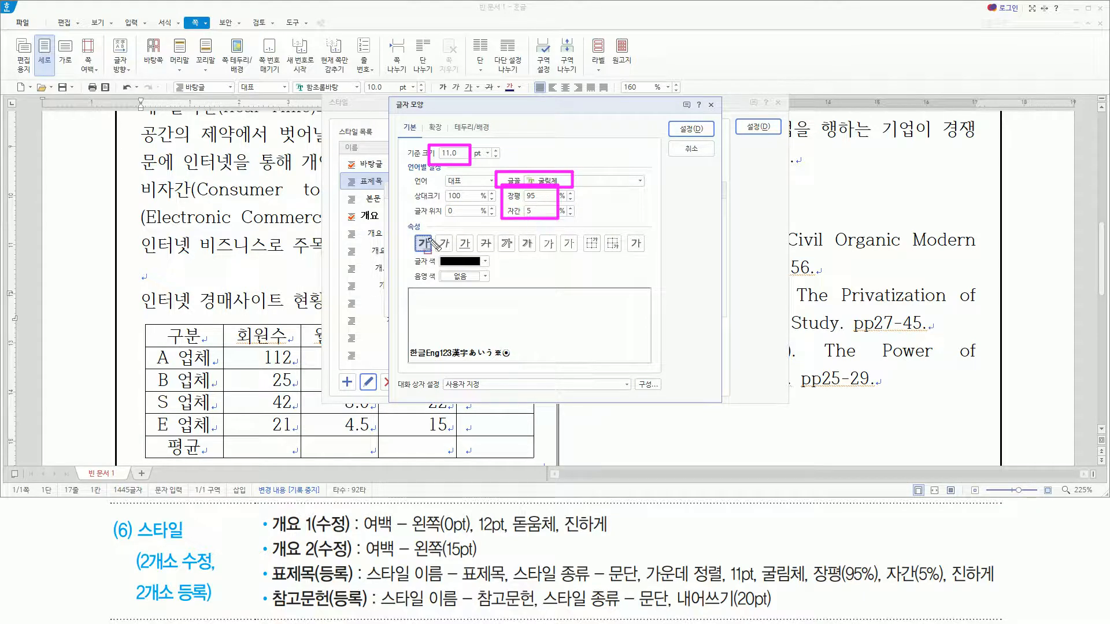
drag(413, 229, 436, 257)
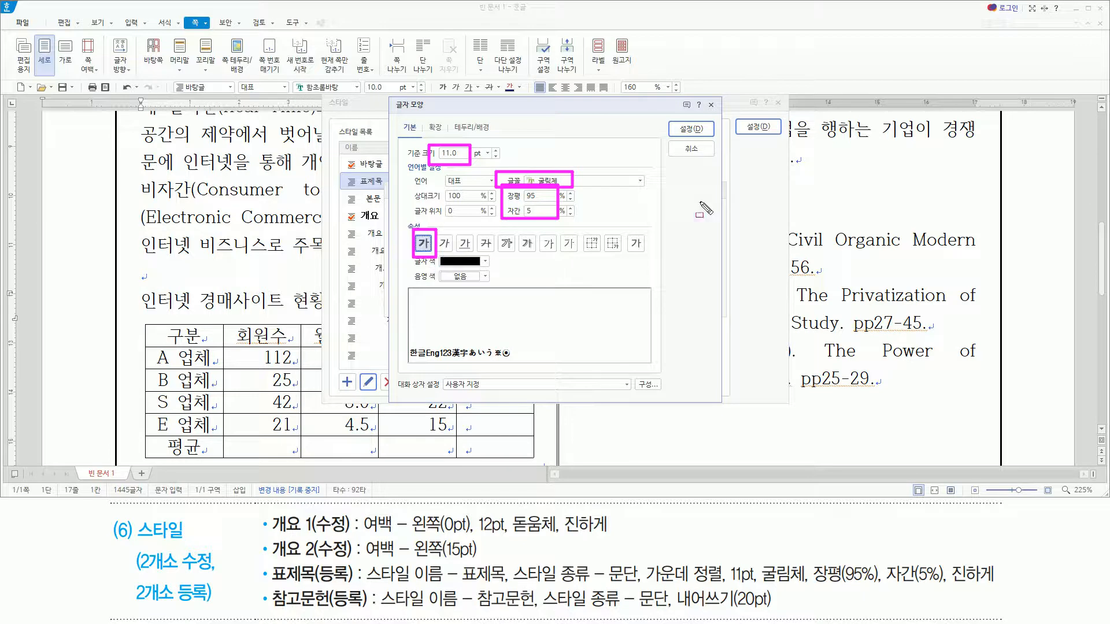
- Confirm the 표제목 style's character shape and edits, and apply the style to the table title 인터넷 경매사이트 현황
key(Escape)
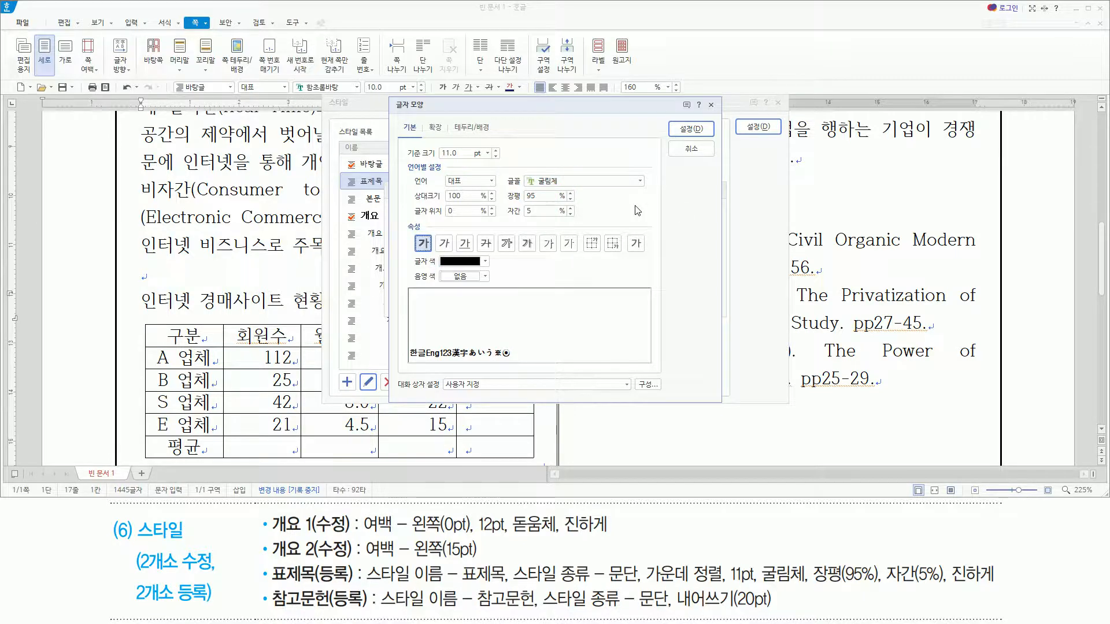
key(Return)
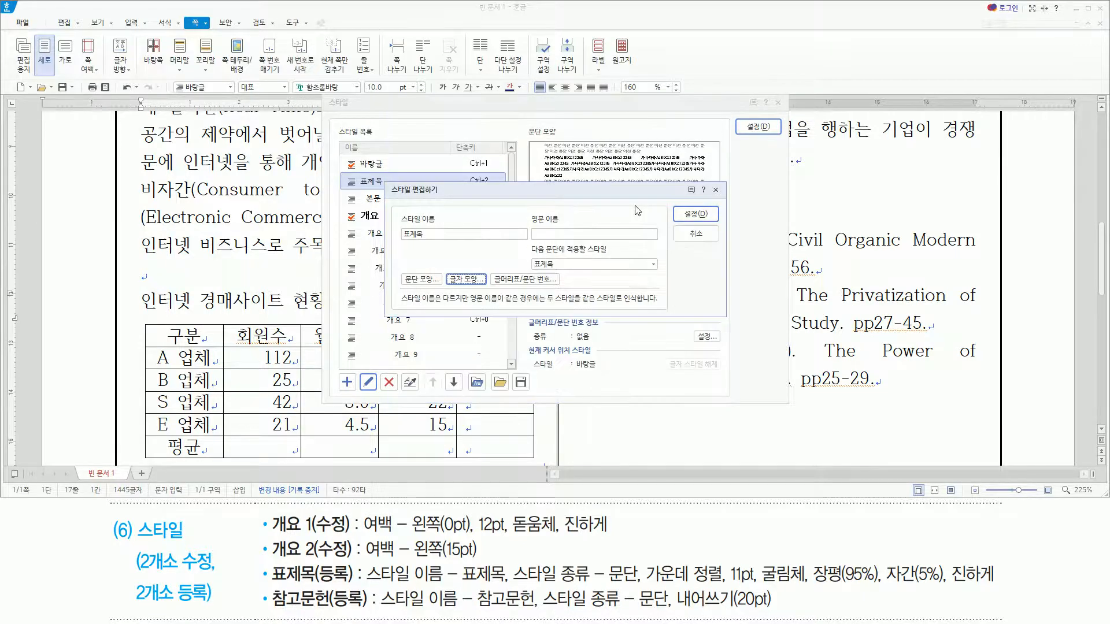
drag(399, 267, 488, 293)
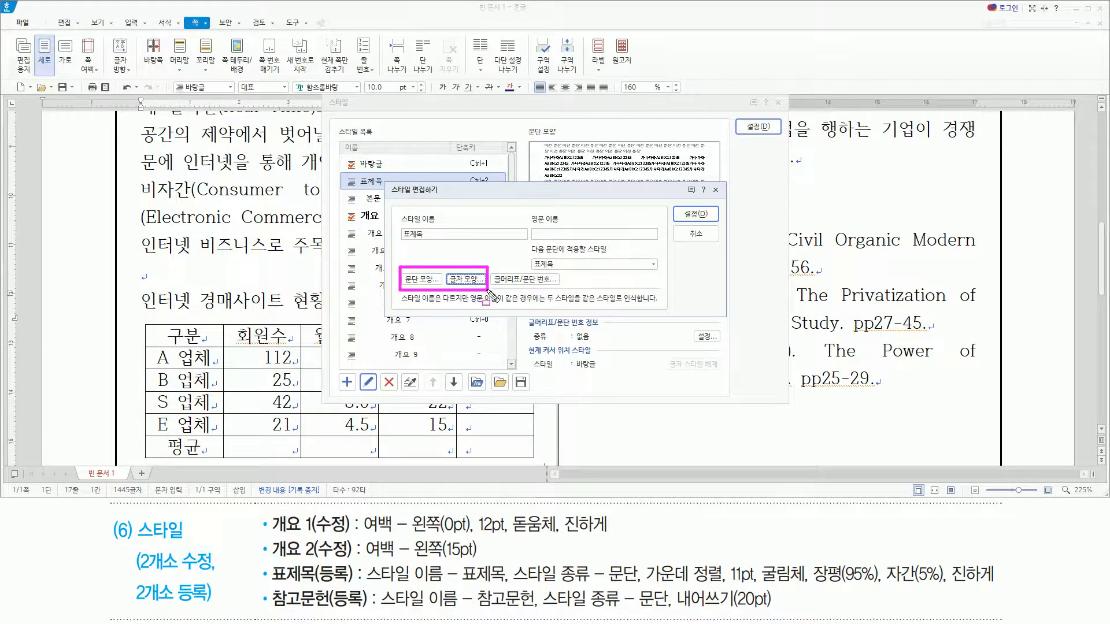
mouse_move(674, 221)
mouse_down()
mouse_move(720, 221)
mouse_move(717, 206)
mouse_up()
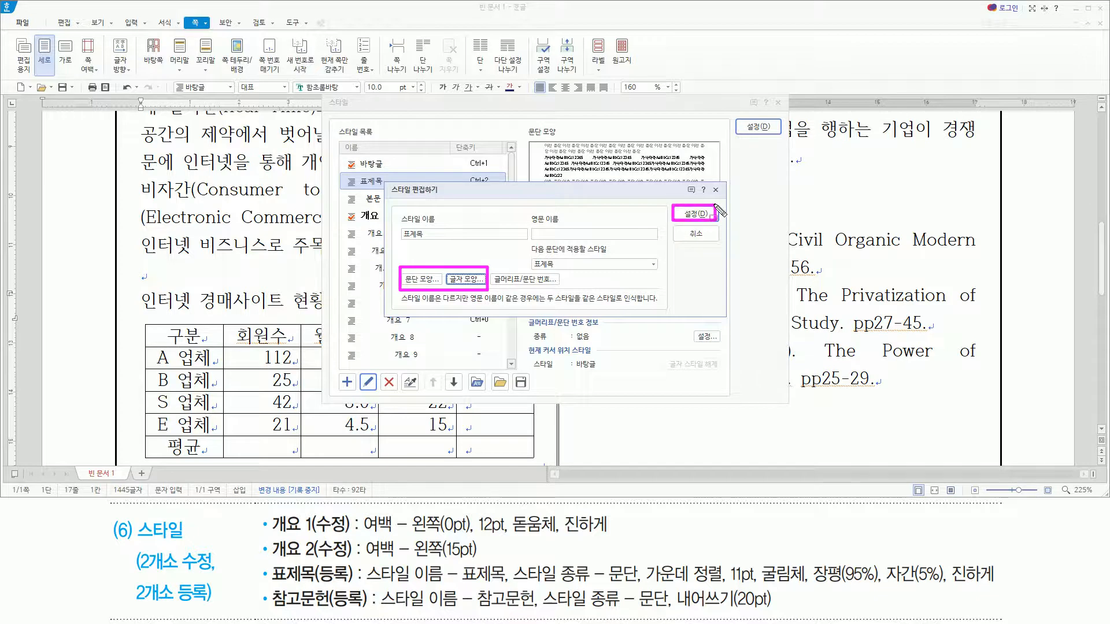
click(697, 214)
drag(730, 118, 780, 143)
key(Escape)
click(757, 126)
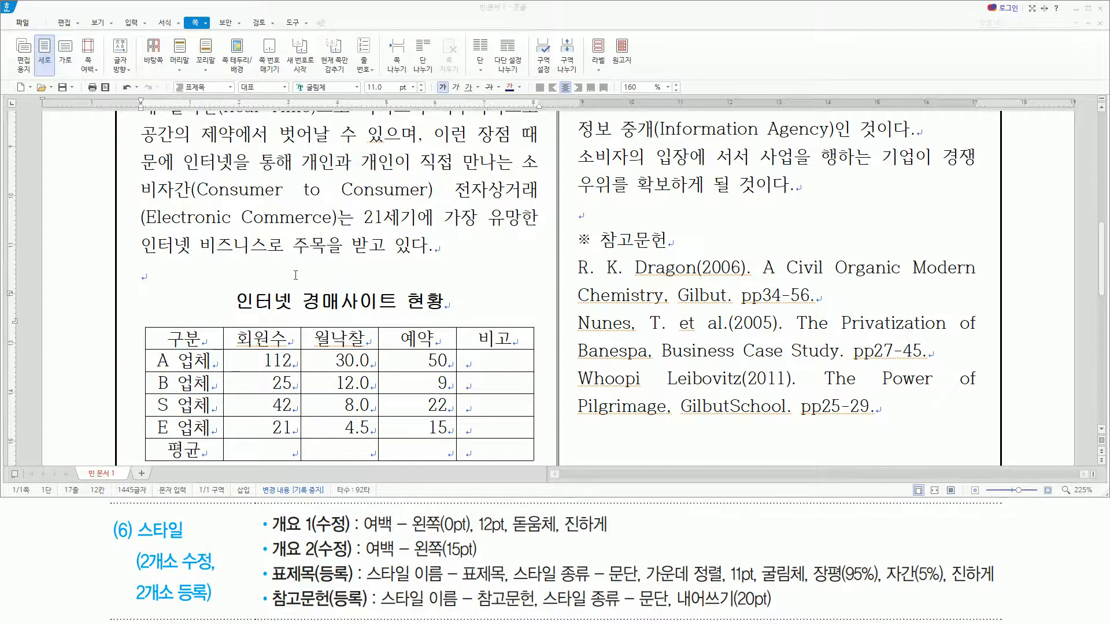
- Apply the 개요 1 style to the heading 인터넷 경매의 전망 below the table
scroll(295, 275, down, 5)
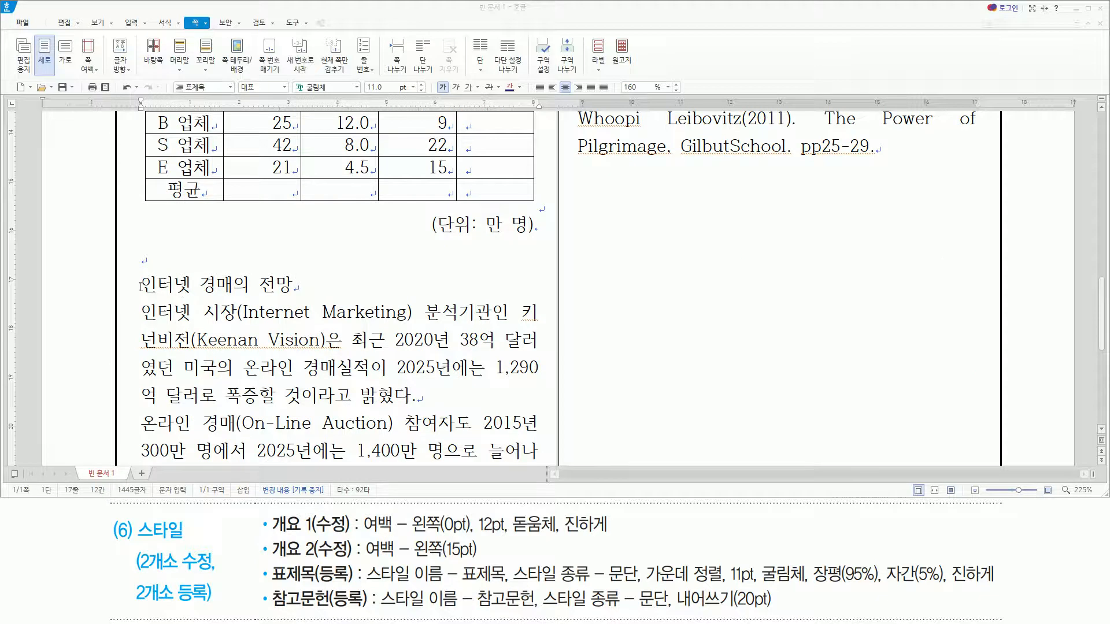
drag(142, 296, 292, 296)
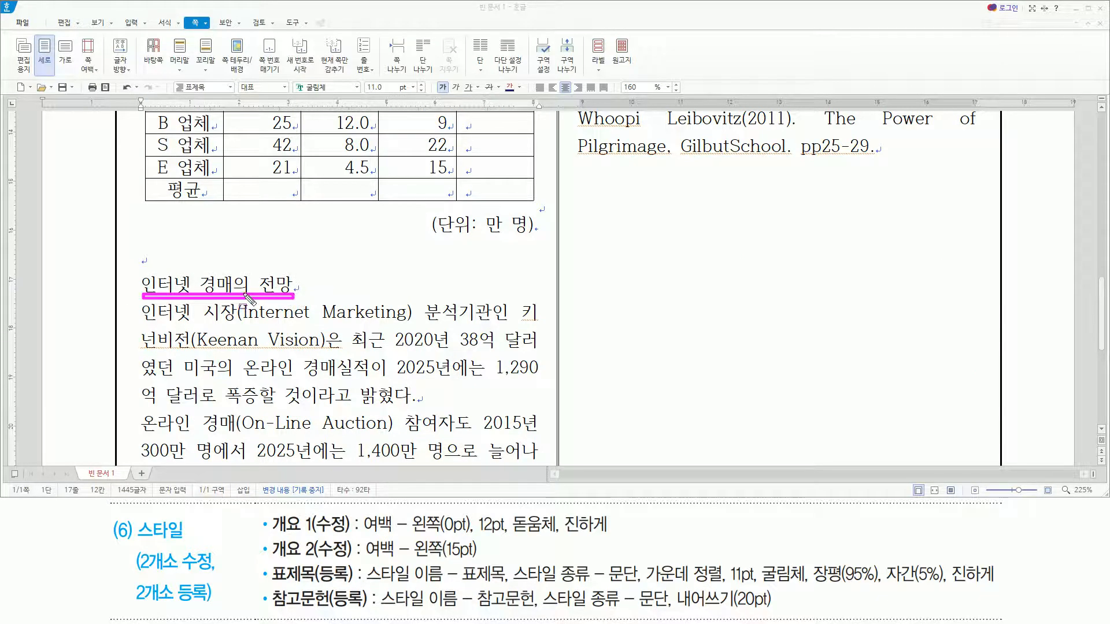
key(Escape)
click(148, 284)
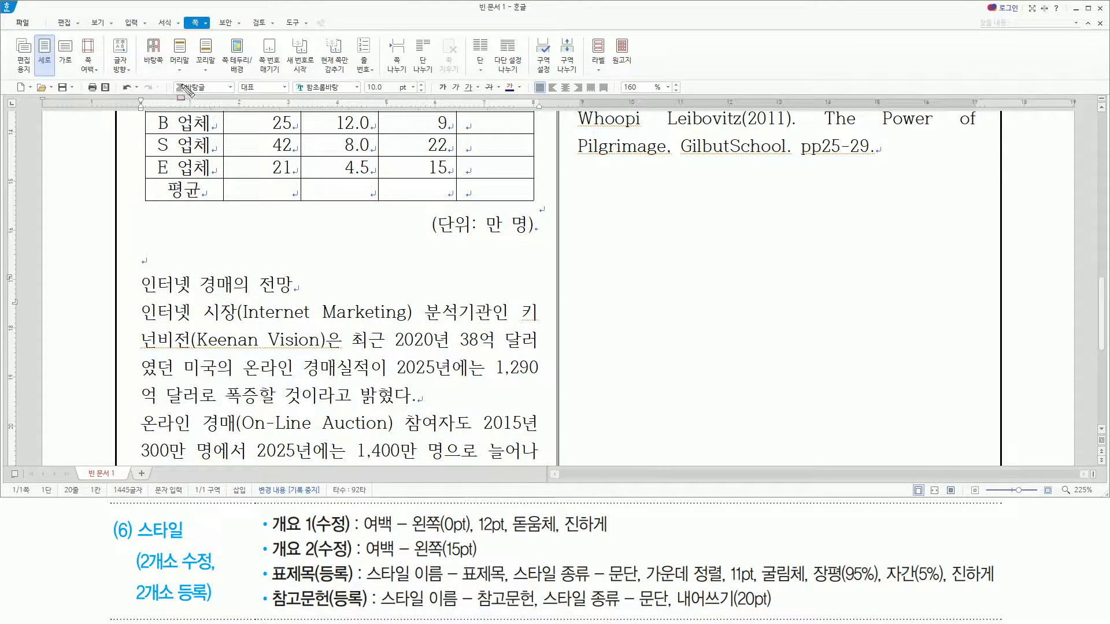
drag(270, 532, 315, 533)
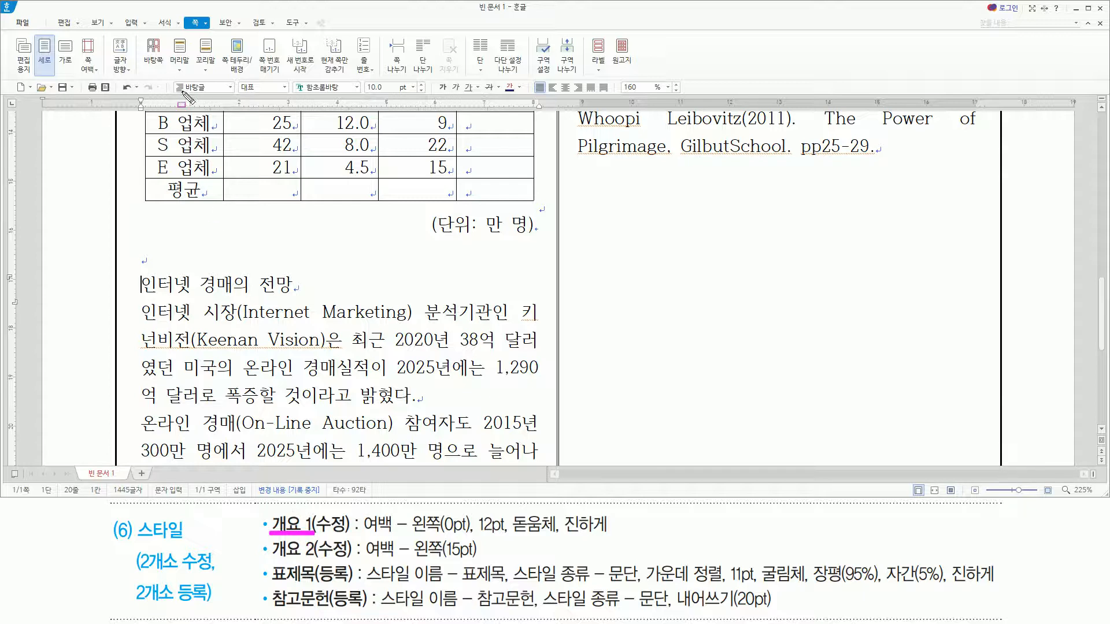
mouse_move(175, 78)
mouse_down()
mouse_move(222, 104)
mouse_move(236, 98)
mouse_up()
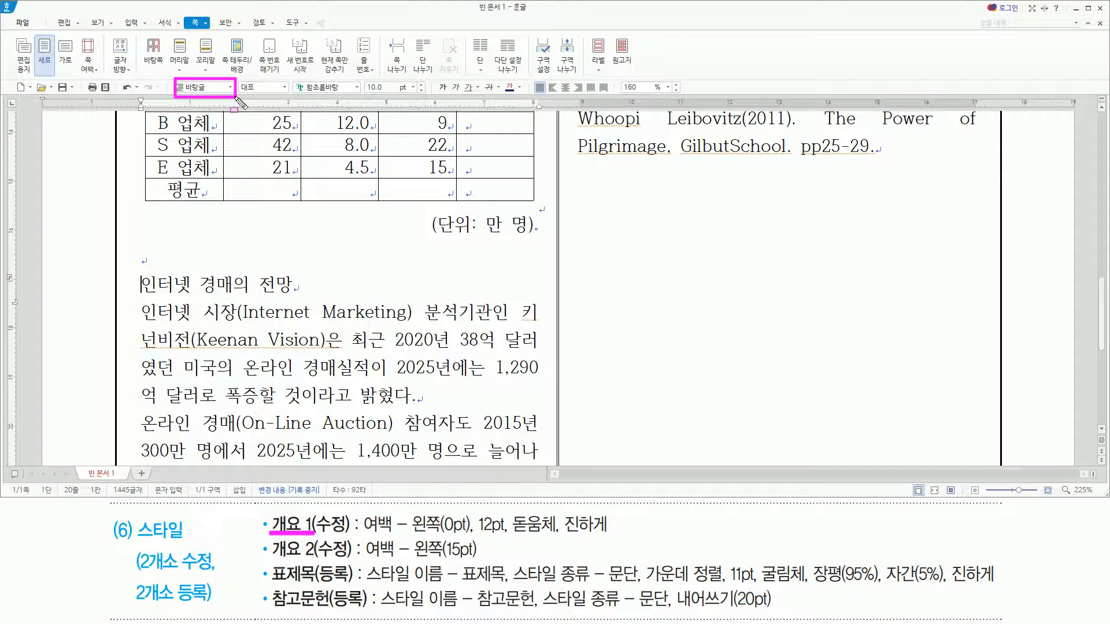
key(Escape)
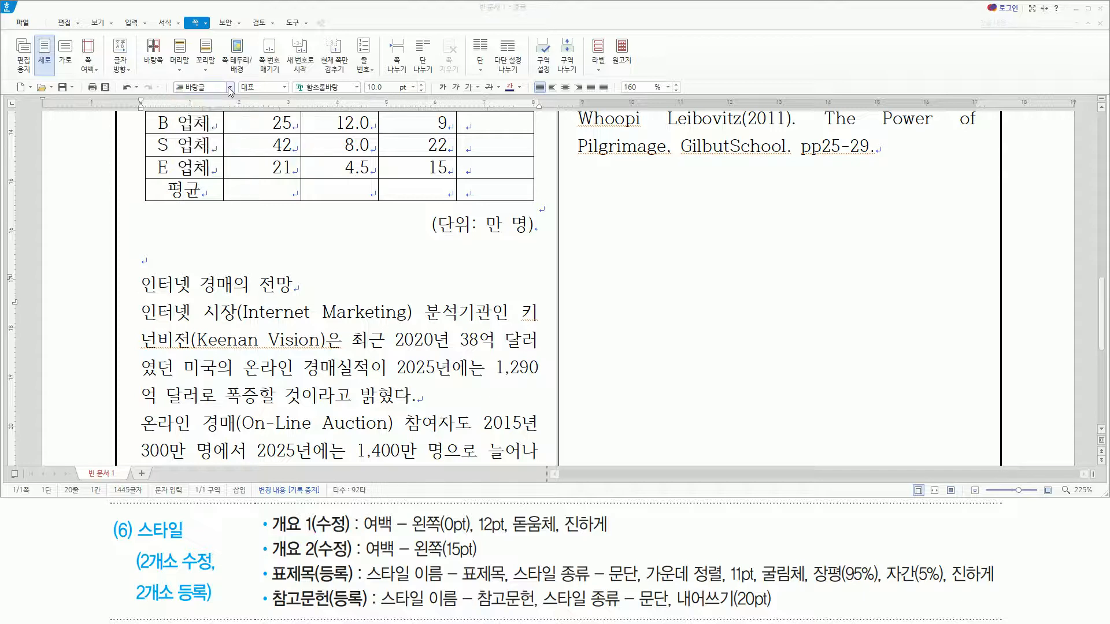
click(229, 89)
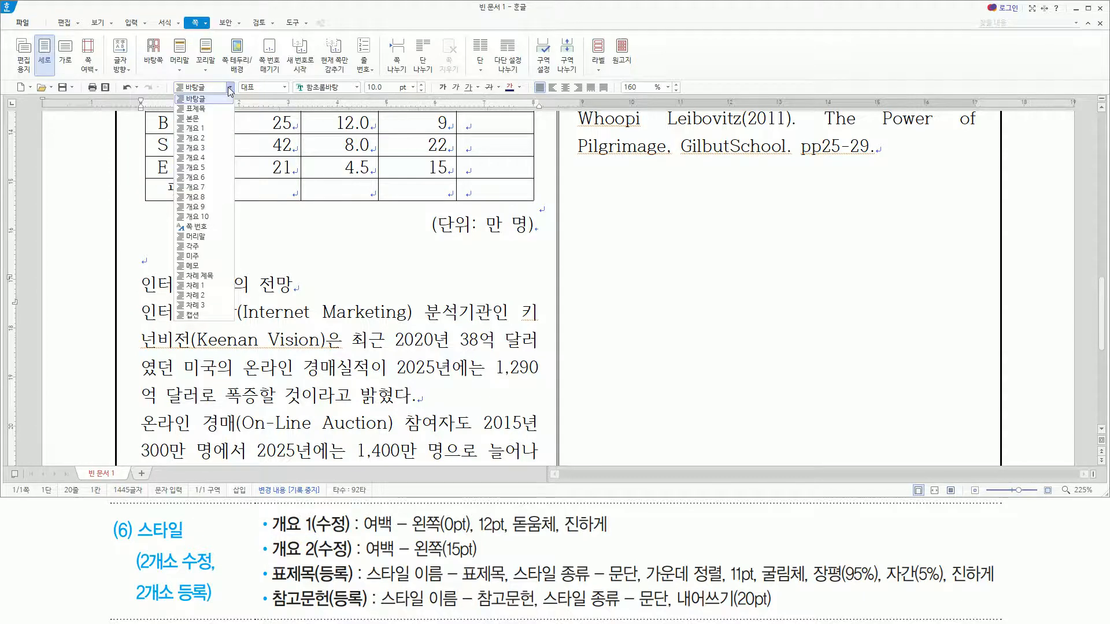
click(206, 128)
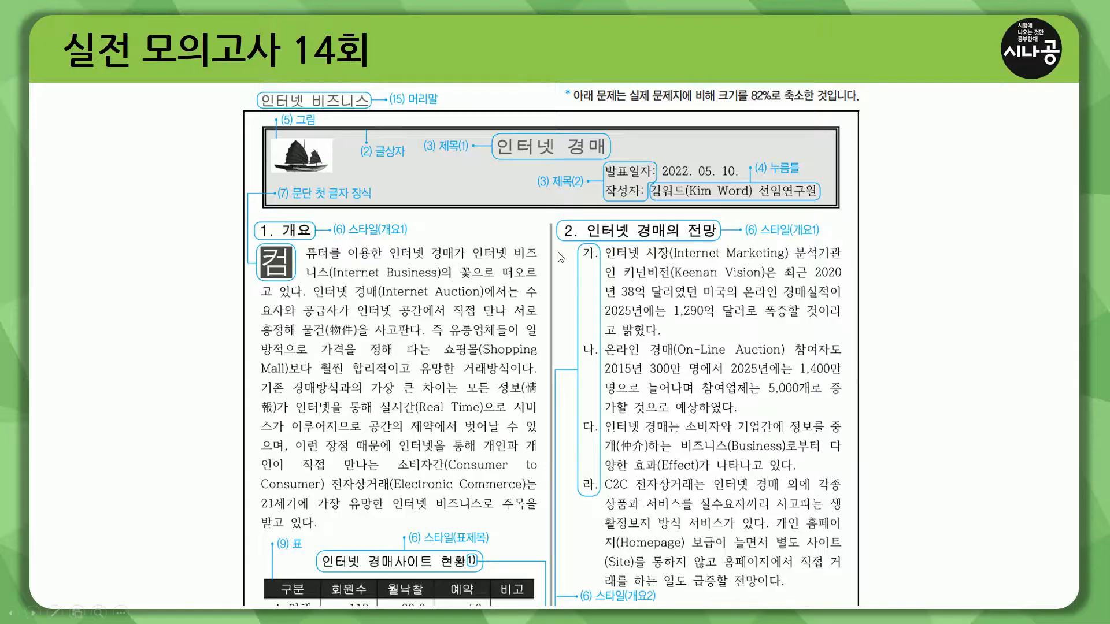
drag(552, 240, 862, 242)
drag(582, 247, 602, 498)
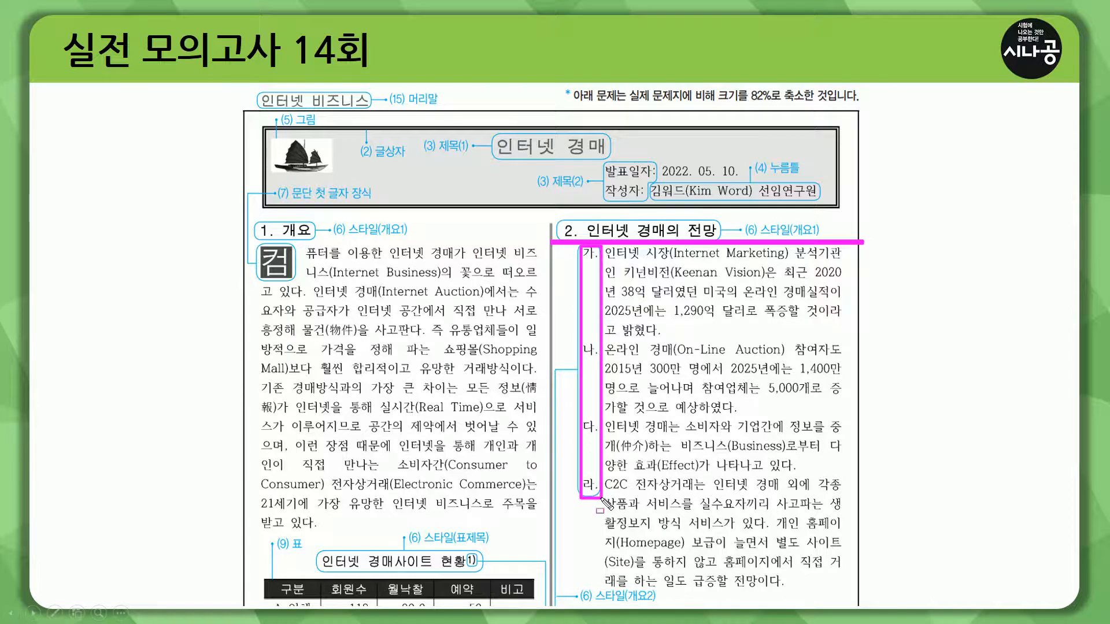
drag(596, 582, 664, 608)
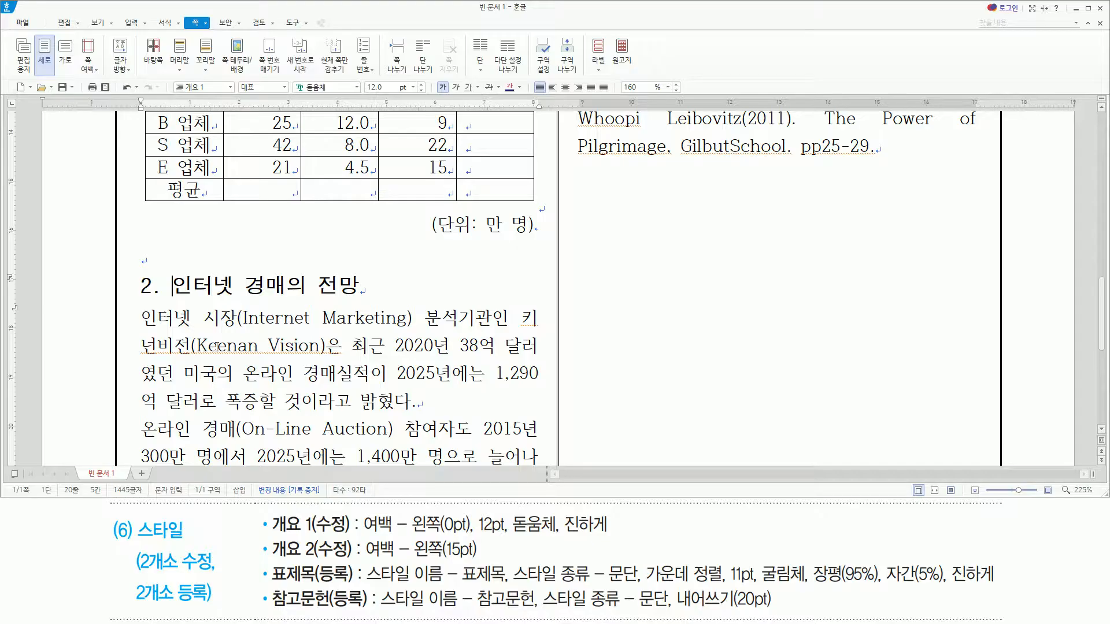
drag(161, 271, 185, 311)
key(Escape)
- Select the four body paragraphs under the 인터넷 경매의 전망 heading, from 인터넷 시장 through 급증할 전망이다
click(176, 293)
key(Down)
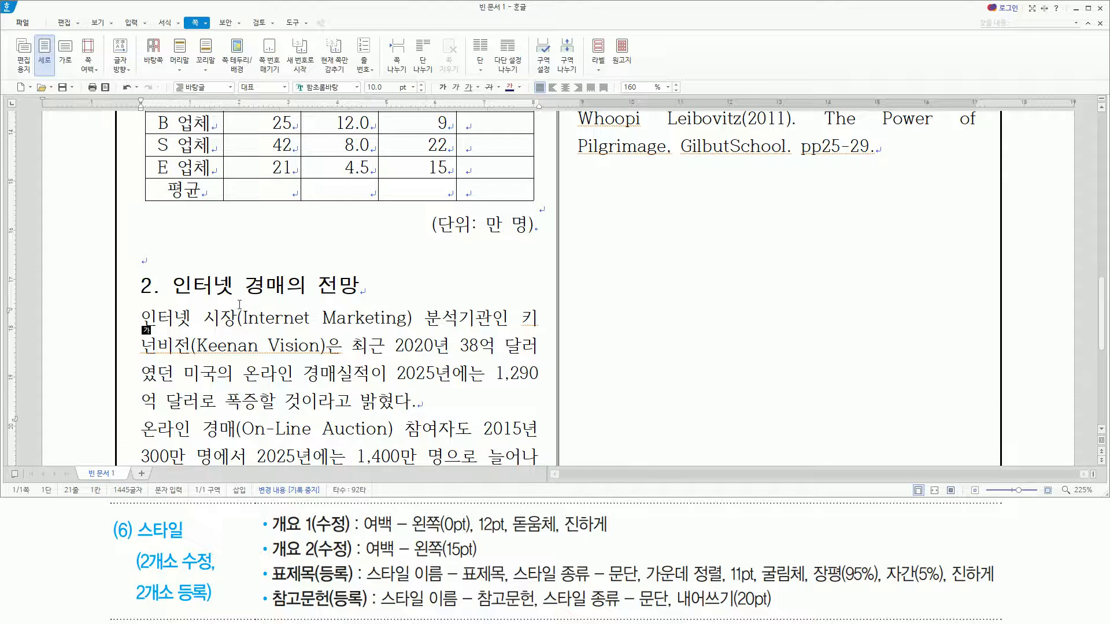
key(ctrl+shift+Down)
key(ctrl+shift+Down)
key(ctrl+shift+Down)
key(ctrl+shift+Down)
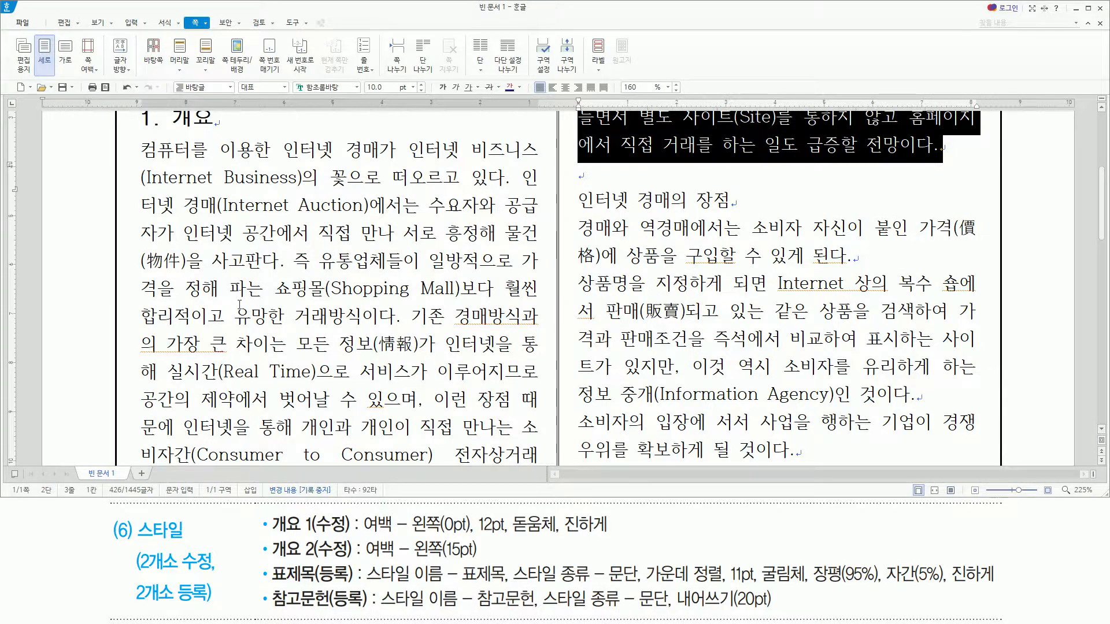
- Modify the 개요 2 style so that its paragraph shape has a left margin of 15 pt
key(F6)
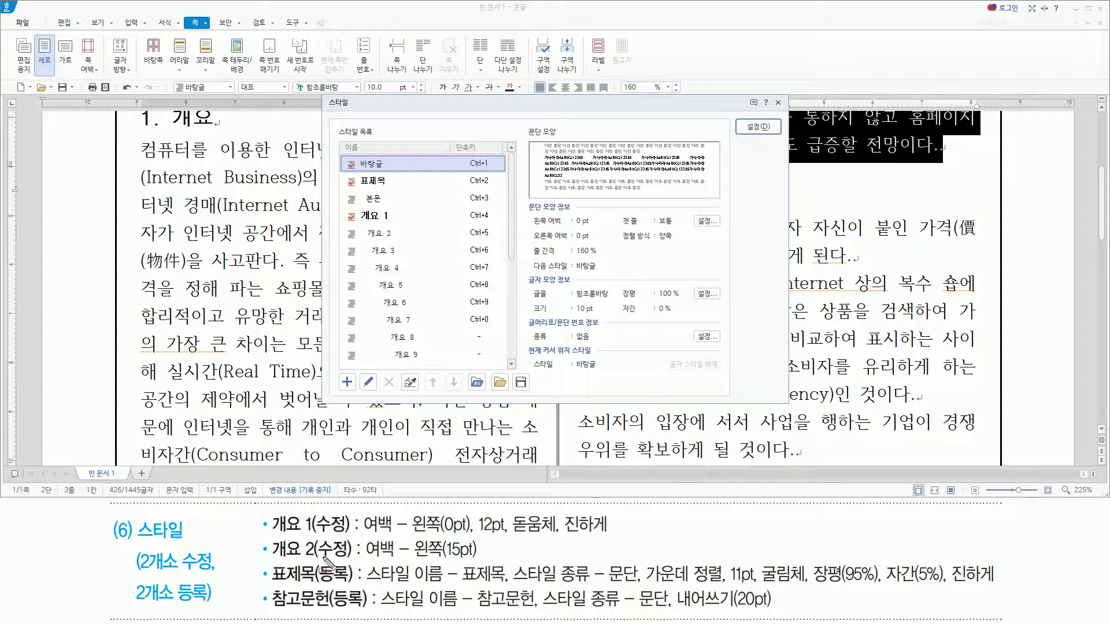
mouse_move(271, 536)
mouse_down()
mouse_move(315, 559)
mouse_move(353, 560)
mouse_up()
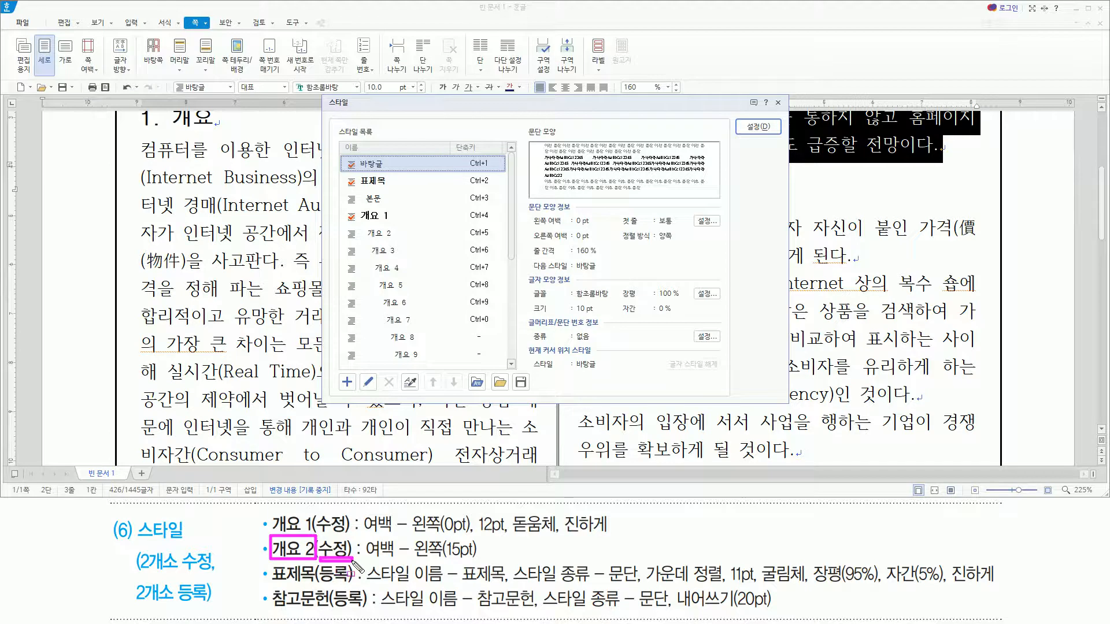
drag(355, 222, 392, 240)
click(381, 234)
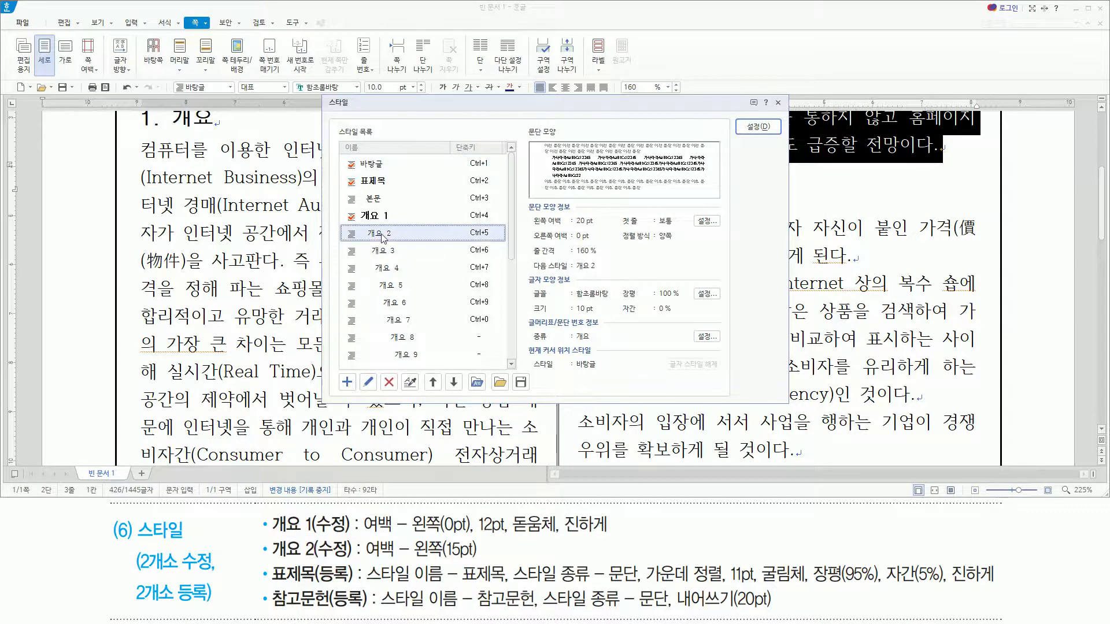
key(alt)
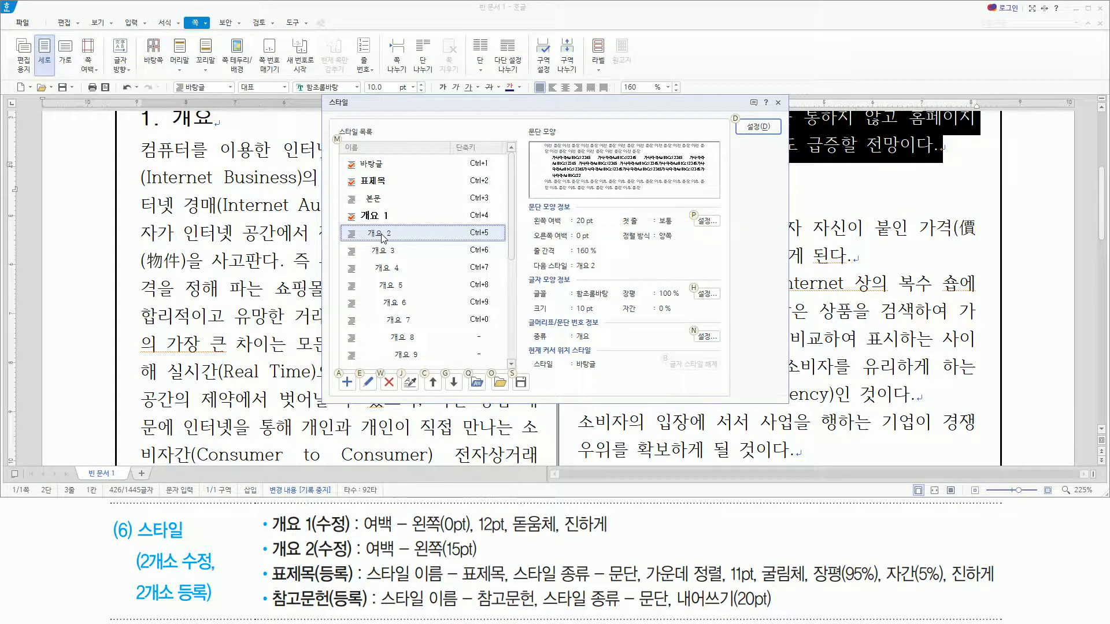
key(e)
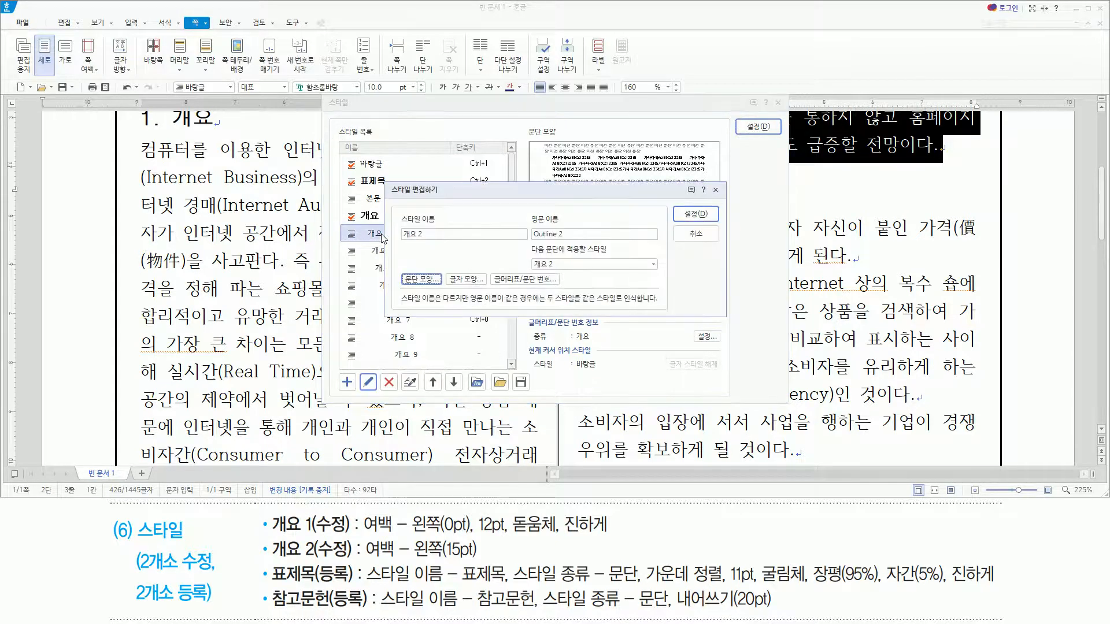
mouse_move(383, 180)
mouse_down()
mouse_move(411, 248)
mouse_move(729, 323)
mouse_up()
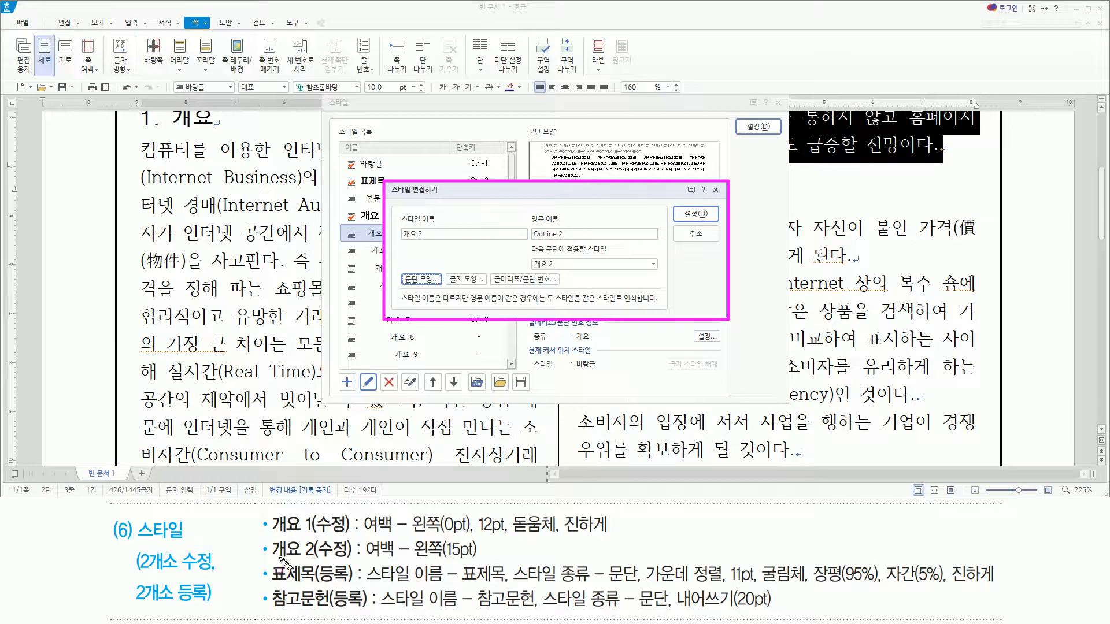
mouse_move(359, 559)
mouse_down()
mouse_move(476, 558)
mouse_move(477, 540)
mouse_up()
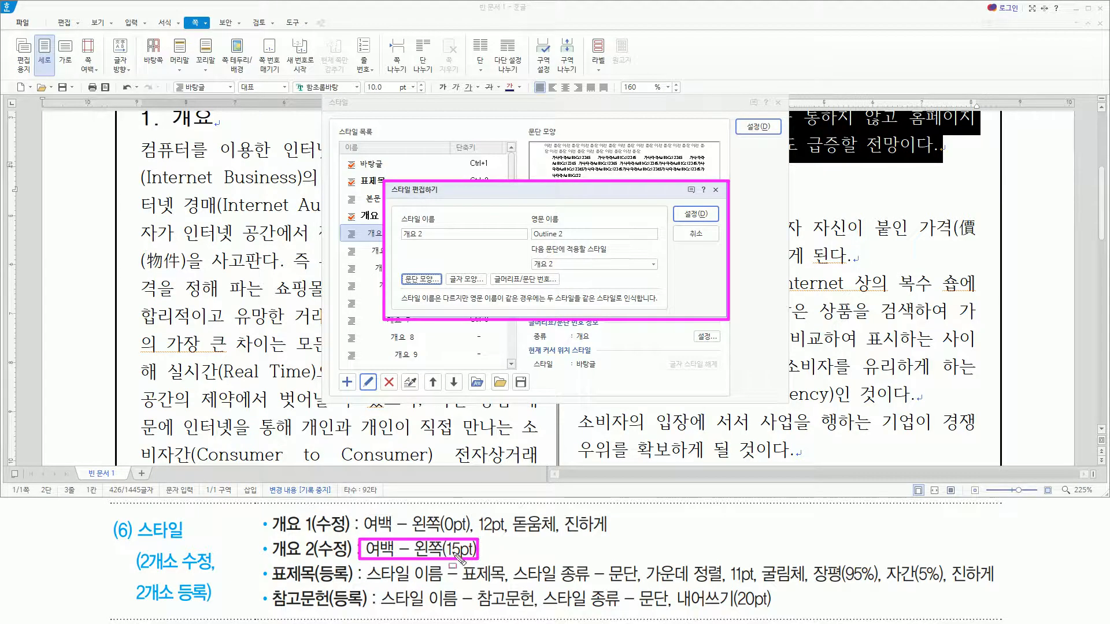
mouse_move(425, 267)
mouse_down()
mouse_move(402, 275)
mouse_move(438, 288)
mouse_up()
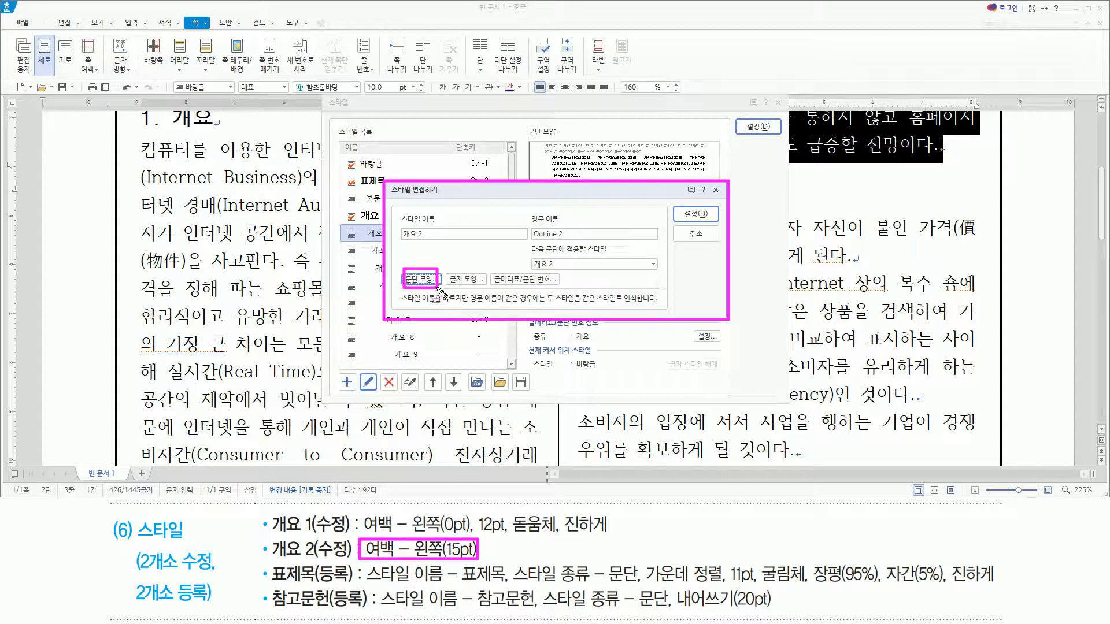
key(Escape)
key(alt)
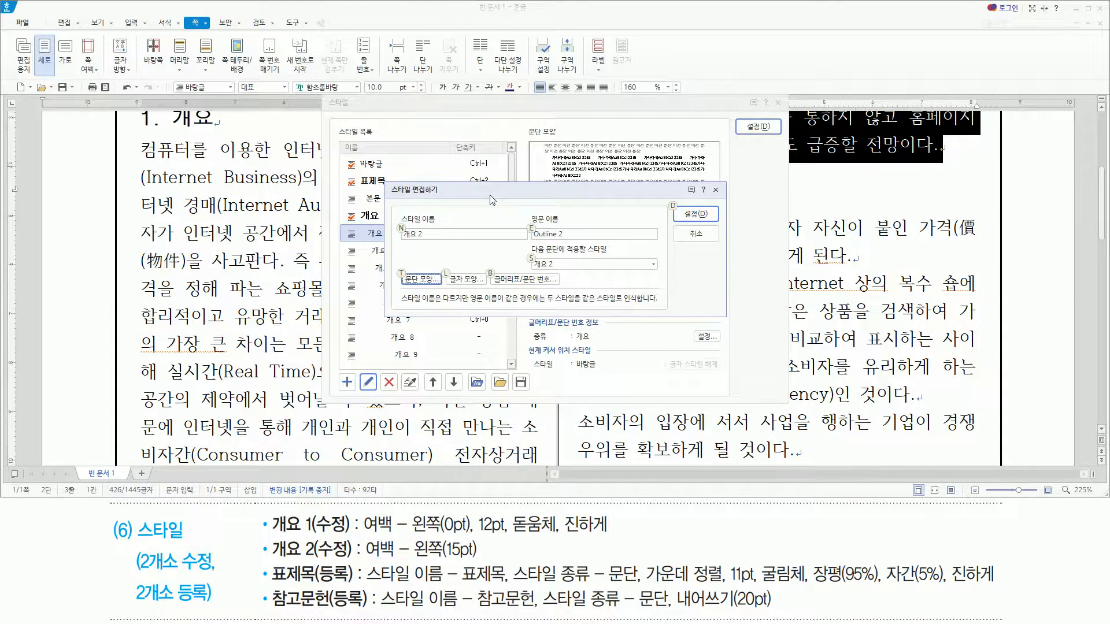
key(t)
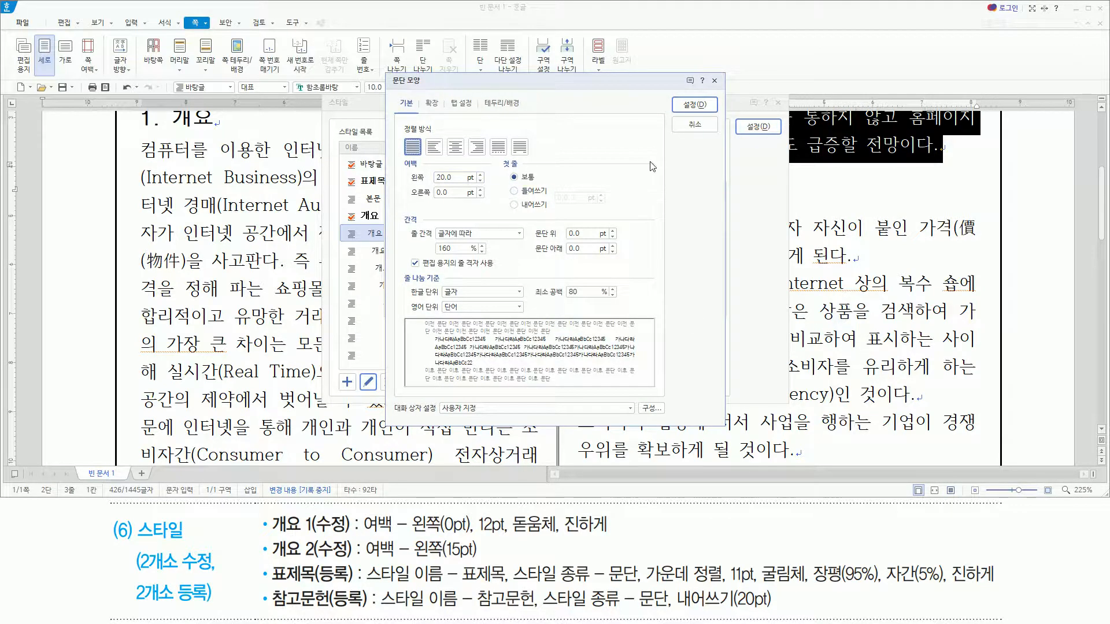
key(alt)
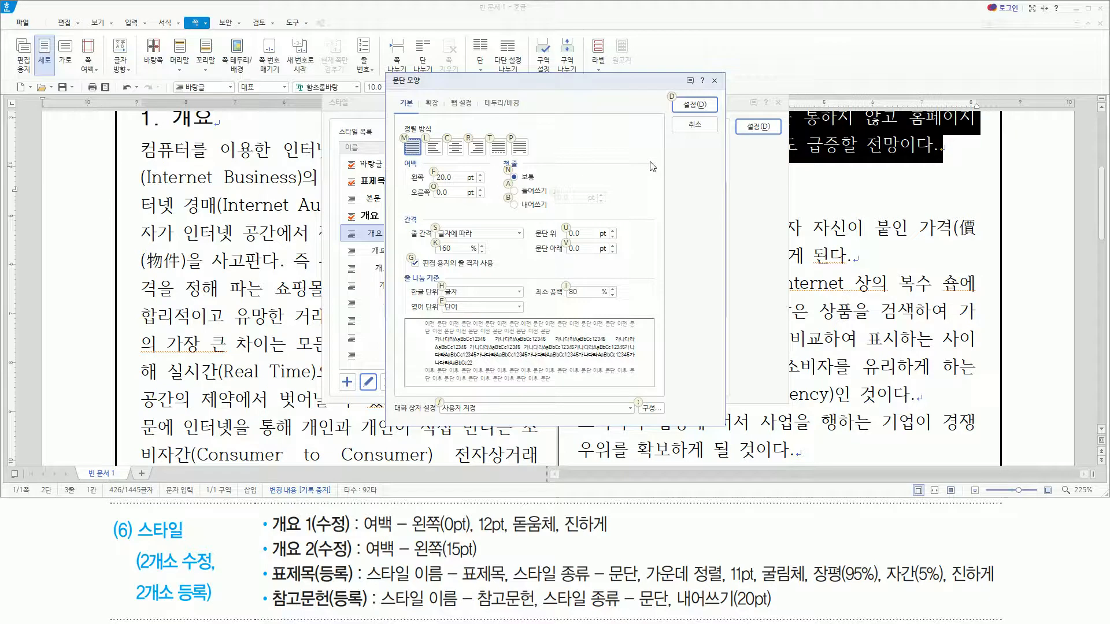
key(f)
text(15)
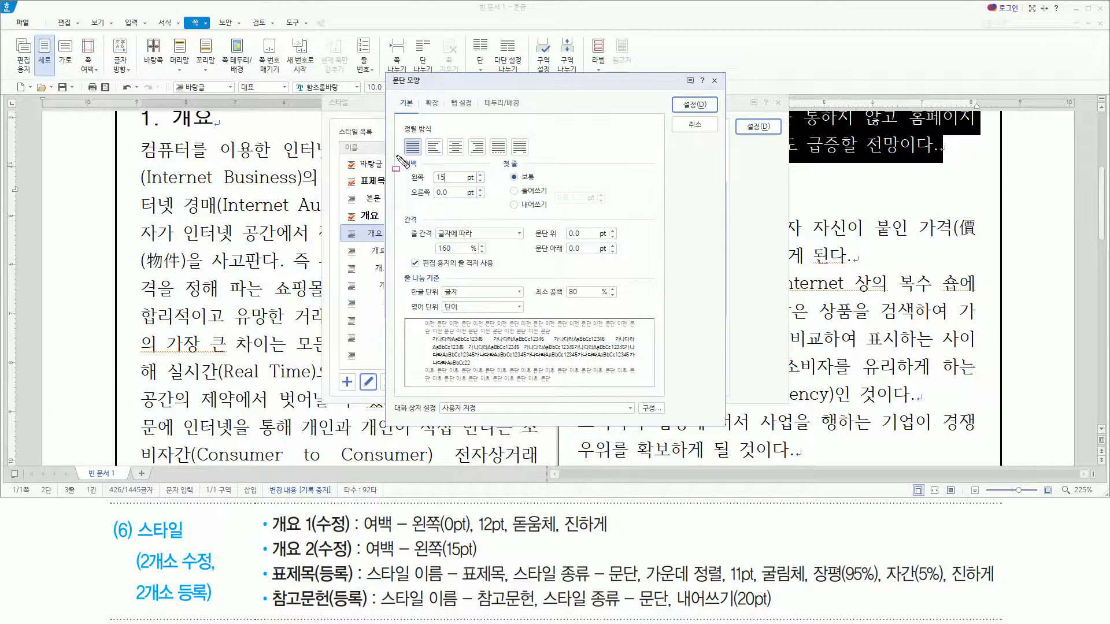
drag(396, 155, 461, 188)
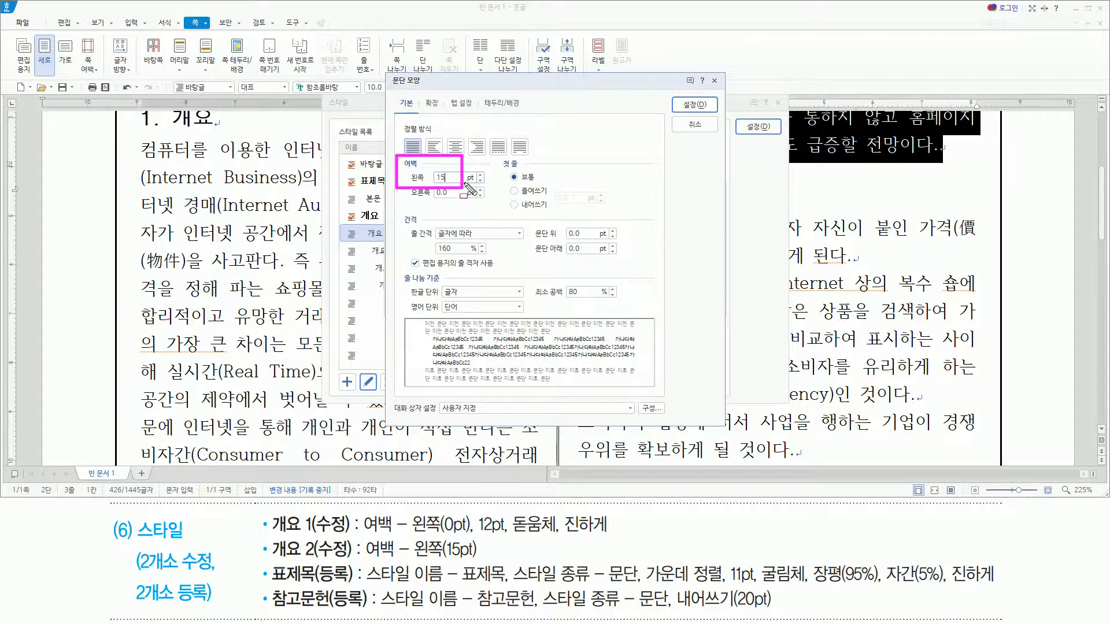
key(Escape)
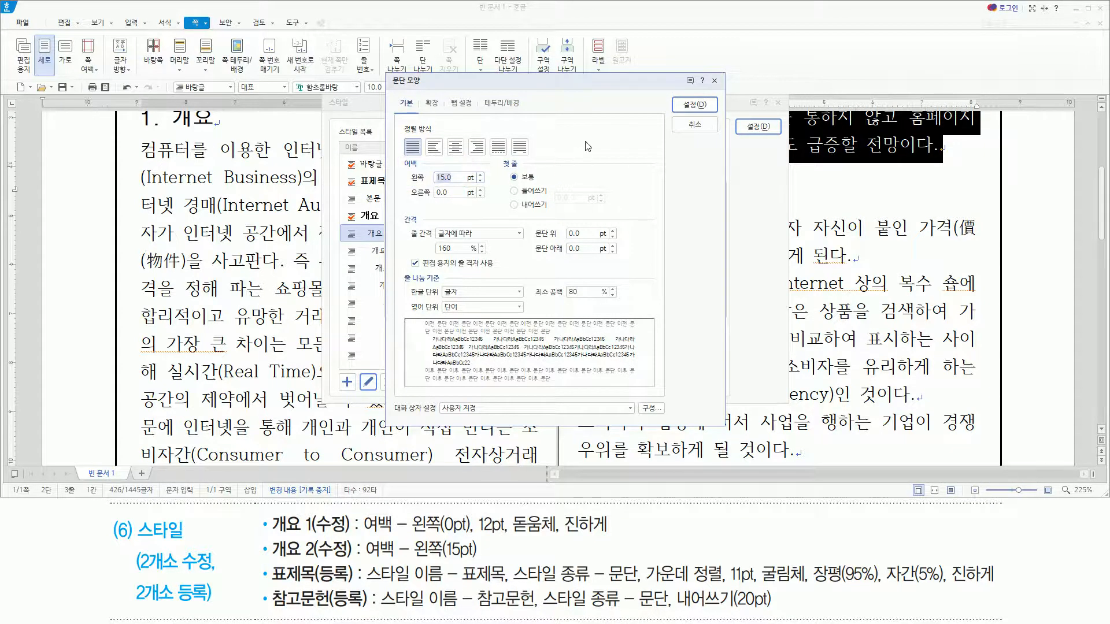
key(Return)
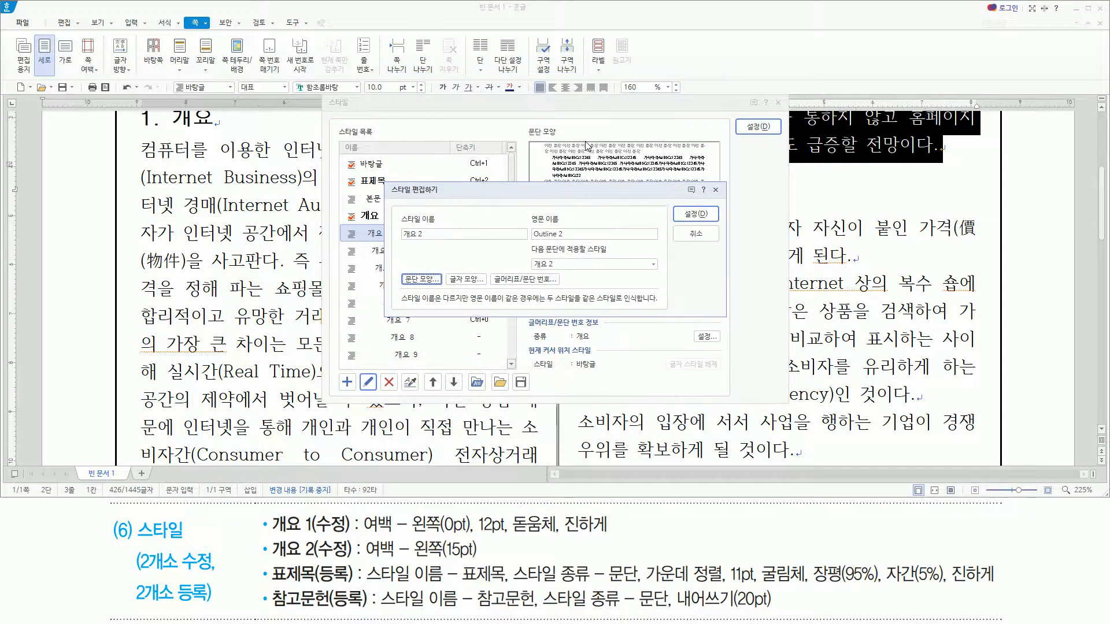
- Save the edited 개요 2 style and apply it to the selected paragraphs
drag(398, 266, 438, 291)
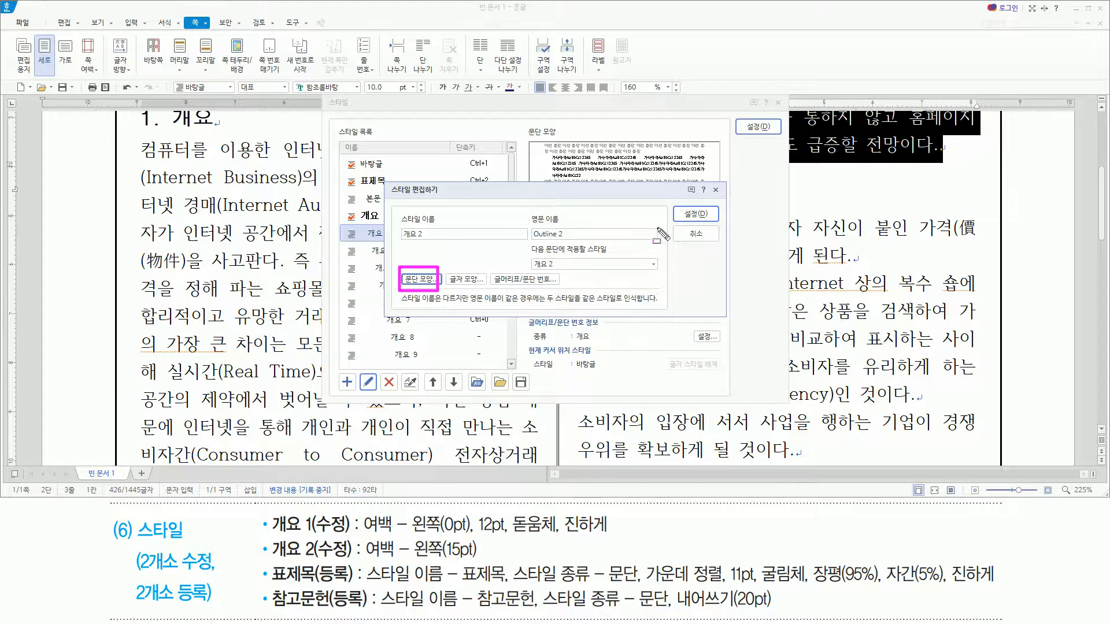
drag(683, 201, 710, 223)
click(699, 214)
key(ctrl+shift+d)
mouse_move(736, 116)
mouse_down()
mouse_move(750, 140)
mouse_move(775, 140)
mouse_up()
key(Escape)
click(759, 127)
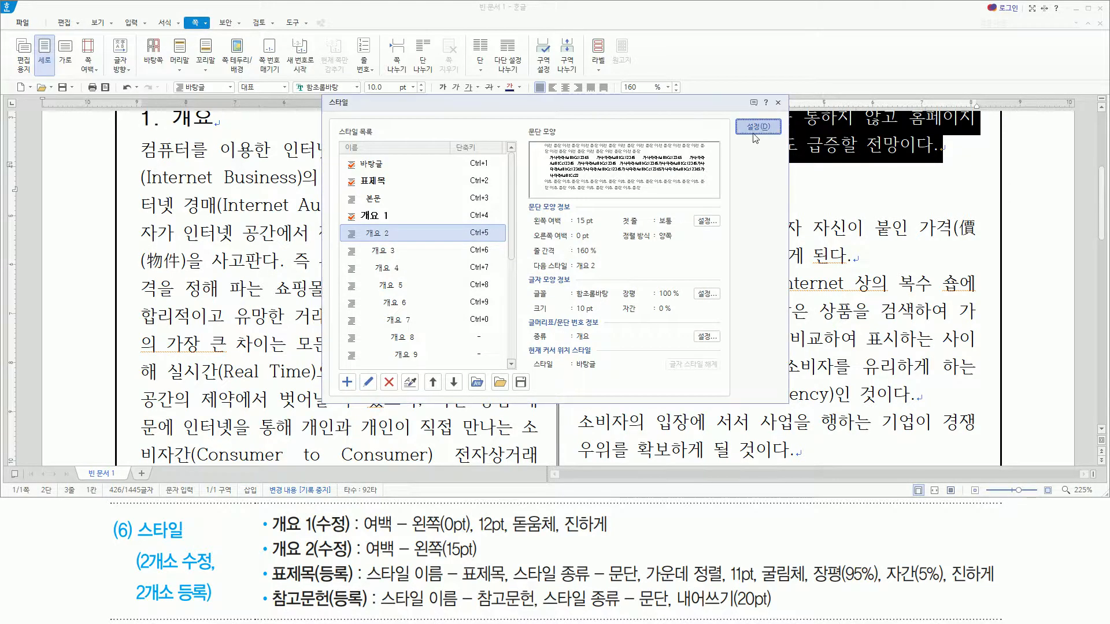
- Apply the 개요 1 style to the heading "인터넷 경매의 장점"
scroll(248, 336, down, 6)
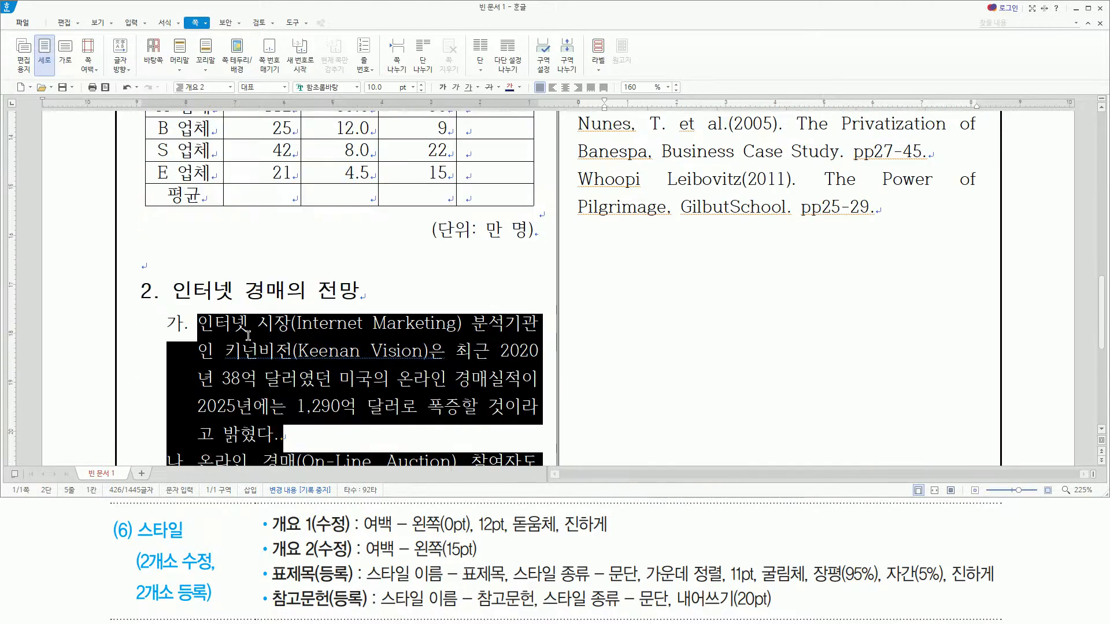
scroll(248, 336, down, 3)
scroll(805, 276, up, 12)
scroll(805, 275, down, 2)
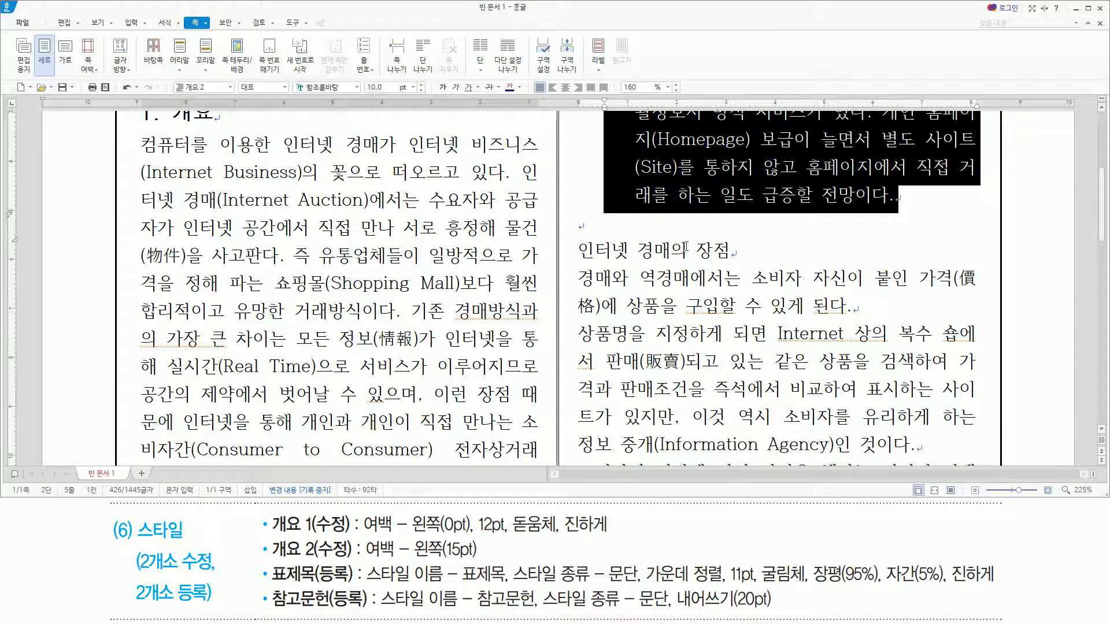
drag(574, 238, 730, 263)
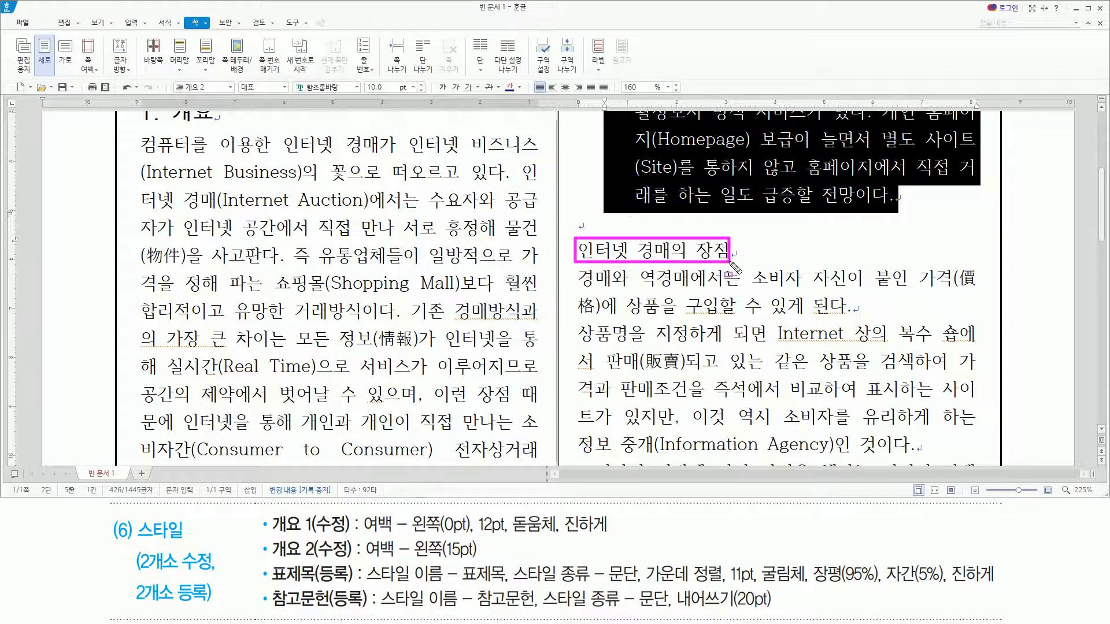
key(Escape)
click(579, 250)
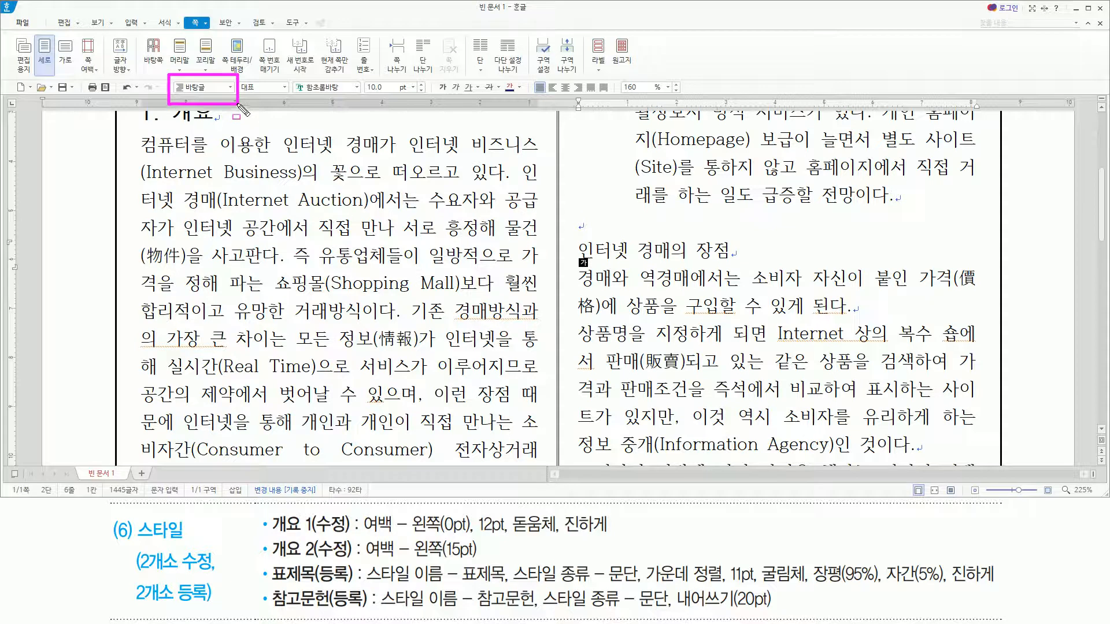
click(230, 87)
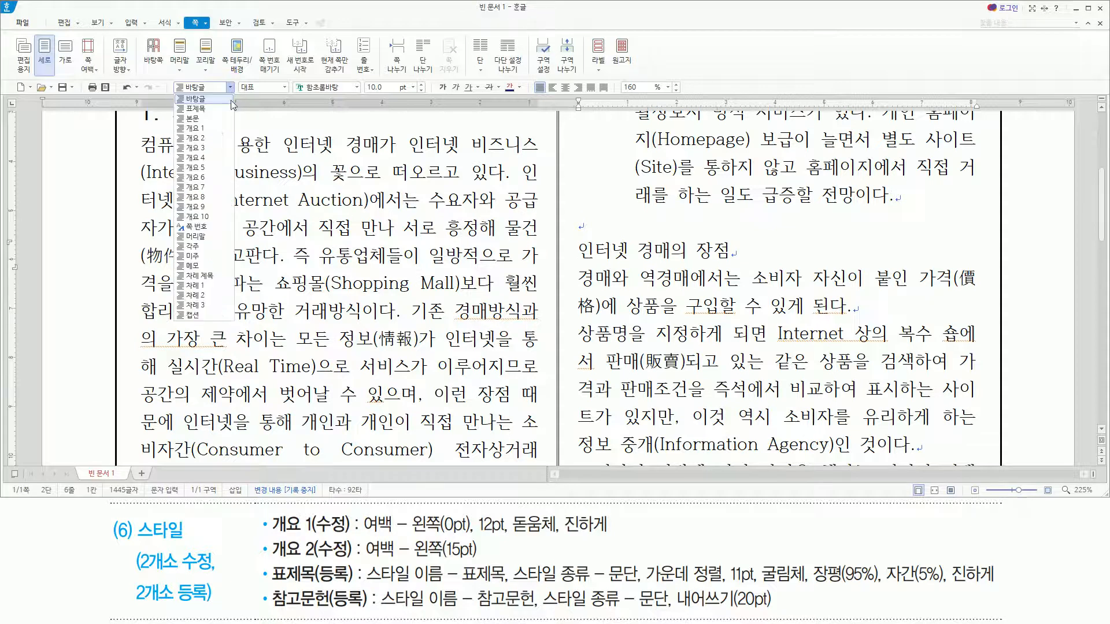
click(216, 132)
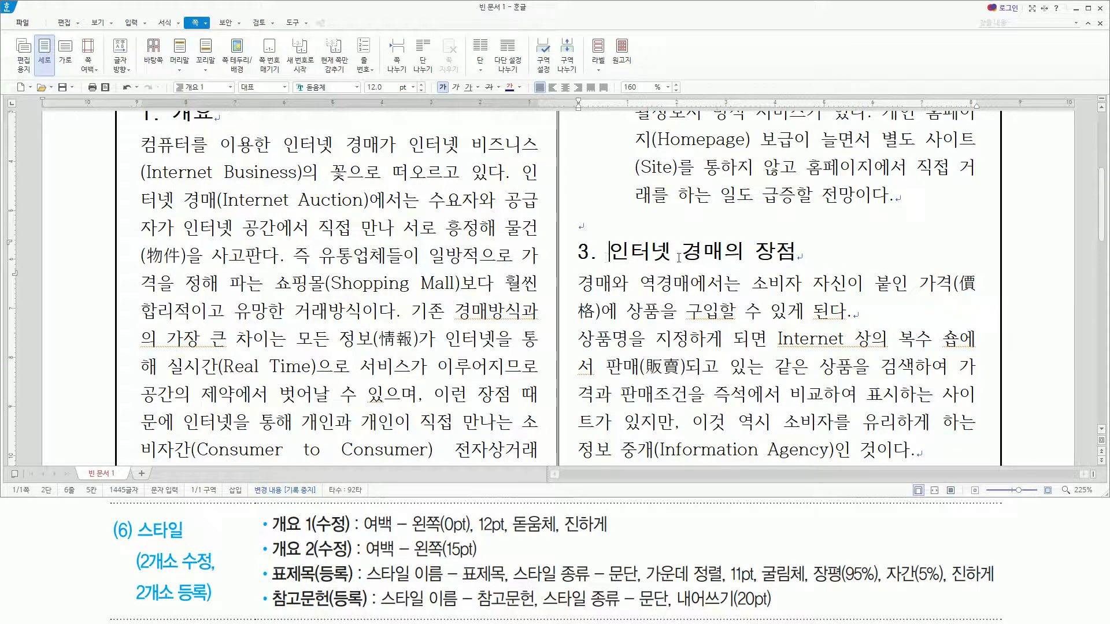
click(610, 252)
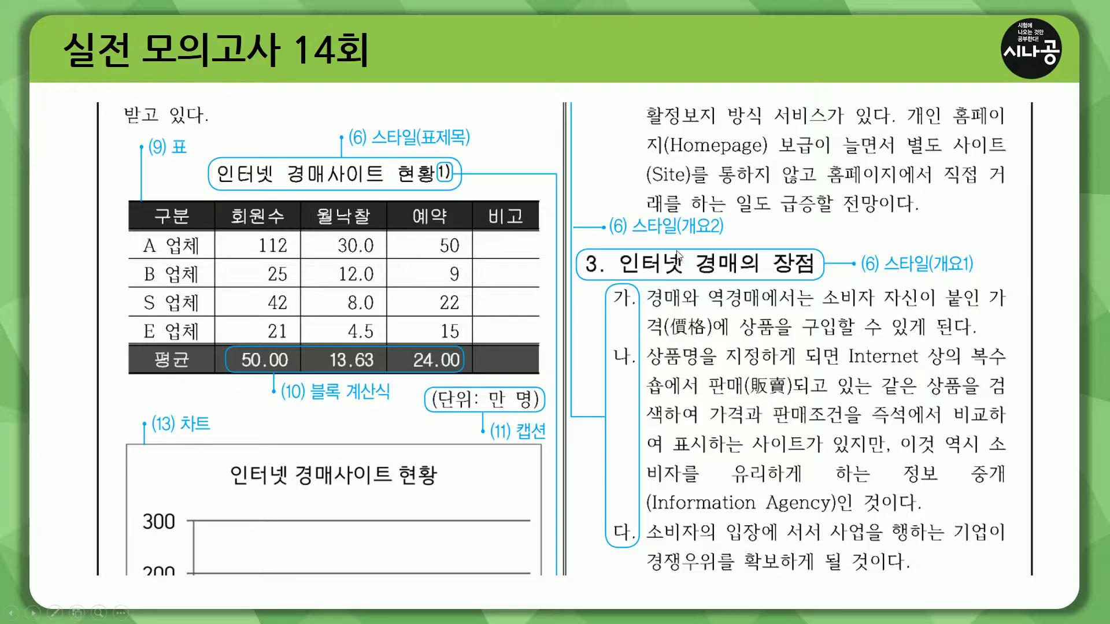
- Apply the 개요 2 style to the three paragraphs under the heading "인터넷 경매의 장점"
drag(560, 282, 1038, 283)
drag(606, 287, 644, 547)
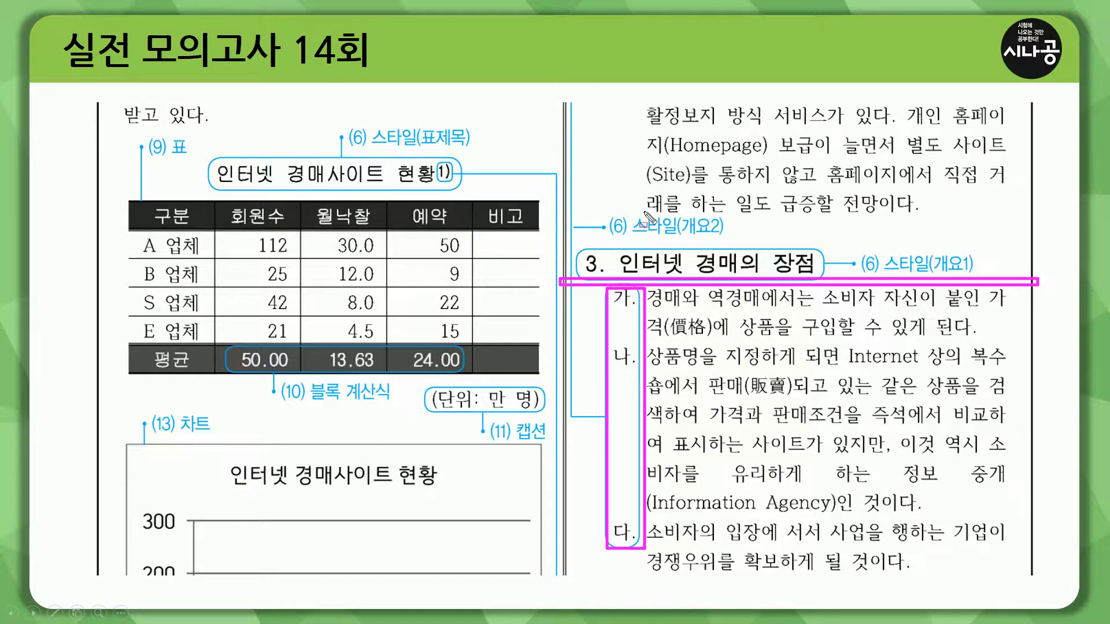
drag(631, 232, 723, 233)
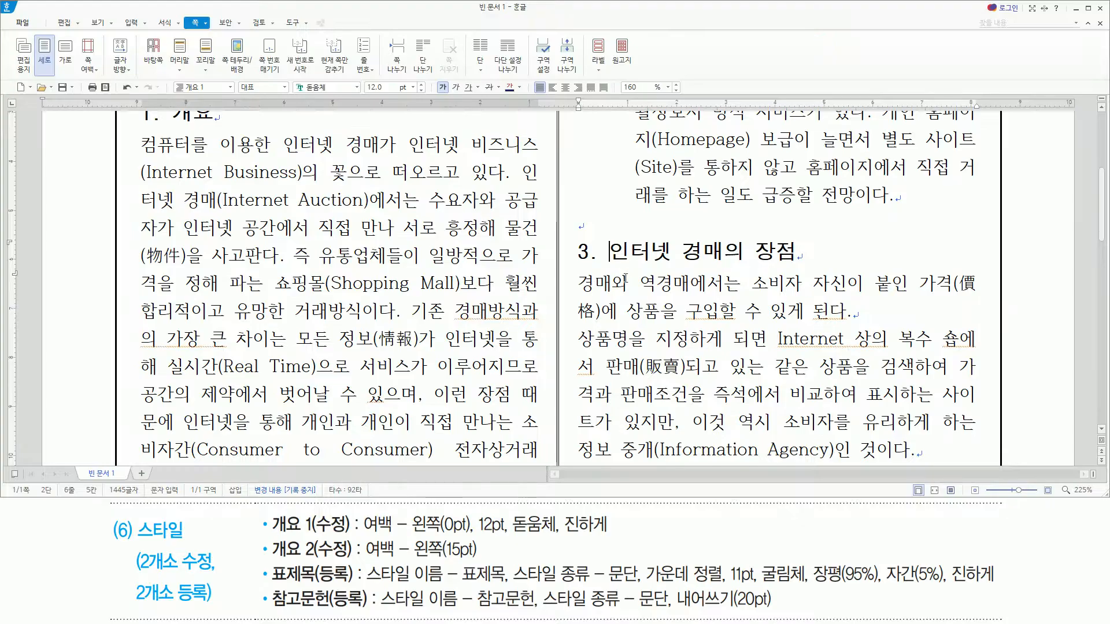
drag(593, 229, 620, 270)
key(Down)
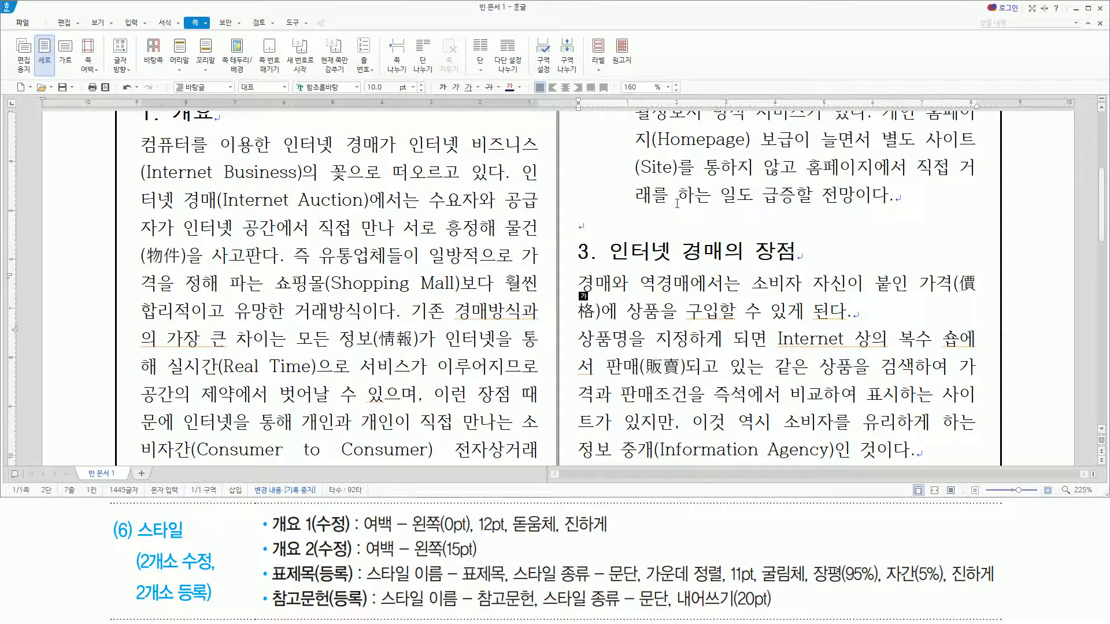
key(shift+Down)
key(shift+Down)
key(shift+Down)
key(shift+Down)
key(shift+Down)
key(shift+Down)
key(shift+Down)
key(shift+Down)
key(shift+Down)
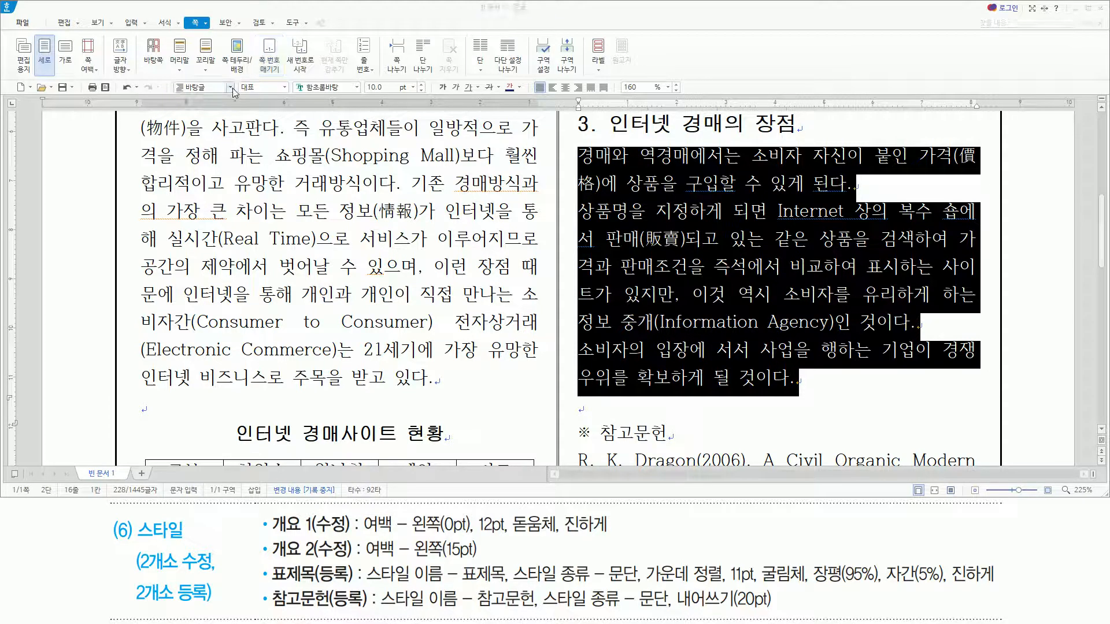
click(230, 87)
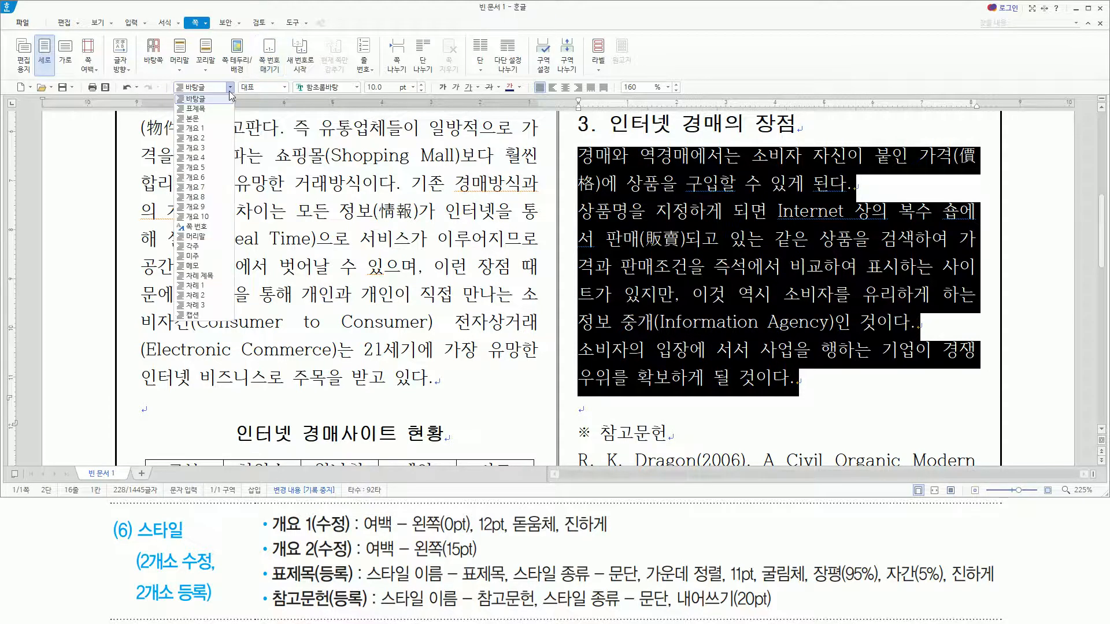
click(210, 141)
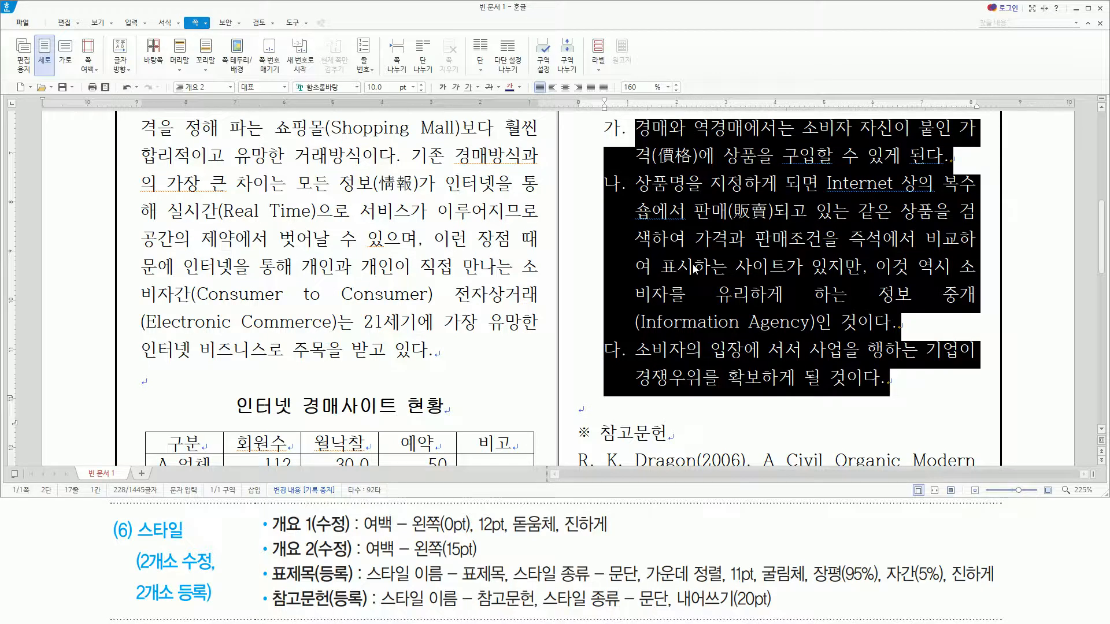
- Select the three reference entries under the ※ 참고문헌 heading and open the style list for them
scroll(693, 269, down, 3)
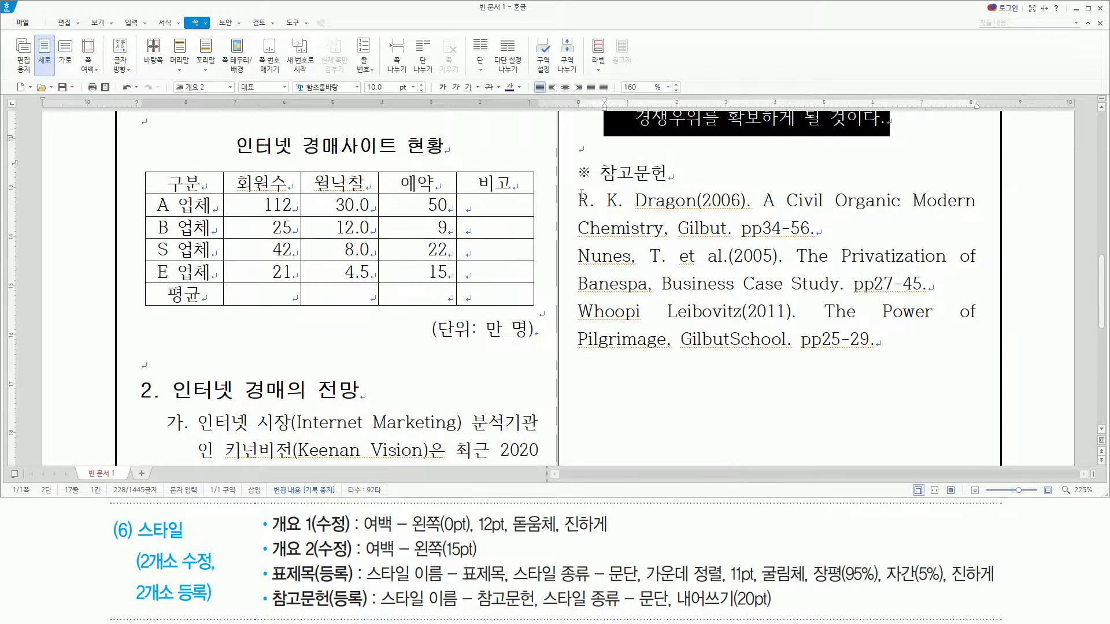
mouse_move(575, 187)
mouse_down()
mouse_move(661, 297)
mouse_move(987, 357)
mouse_up()
drag(267, 612, 363, 611)
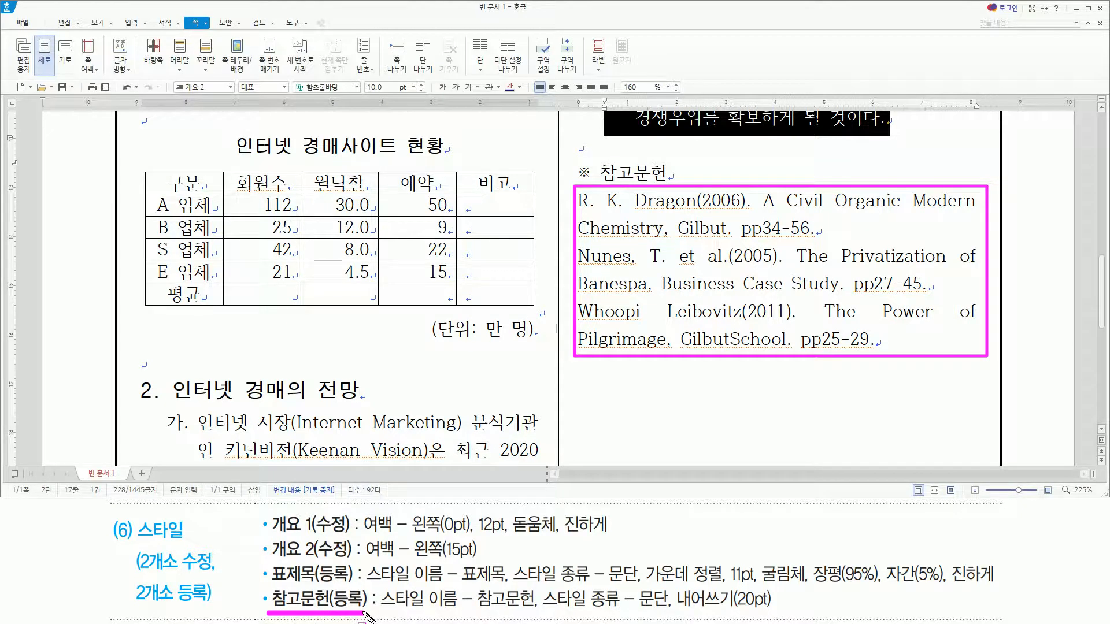
key(Escape)
mouse_move(577, 200)
mouse_down()
mouse_move(974, 261)
mouse_move(941, 352)
mouse_up()
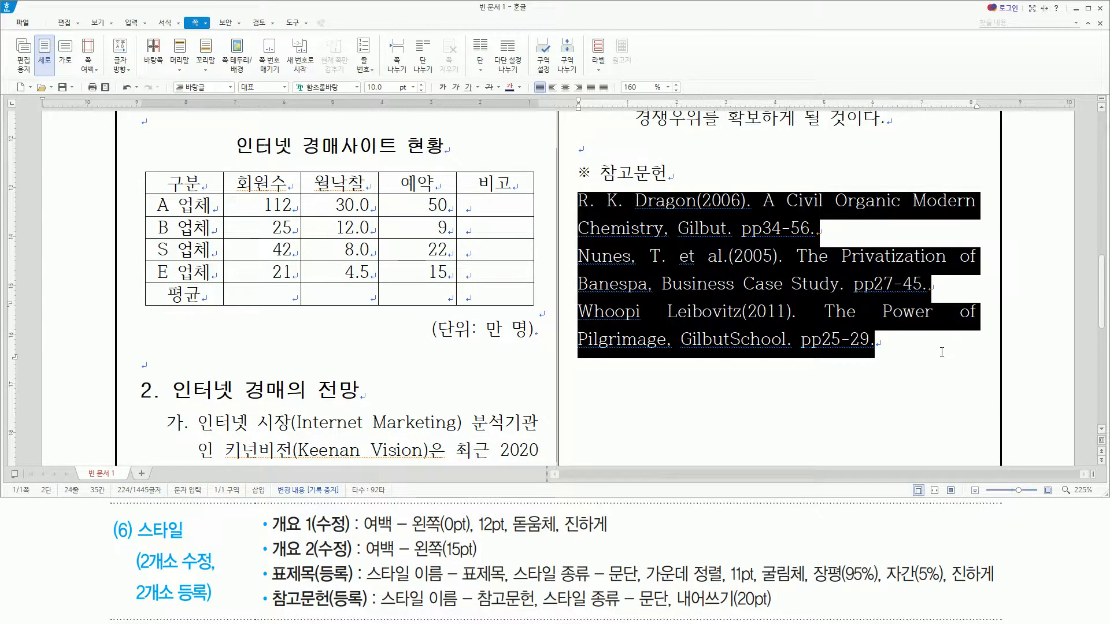
key(F6)
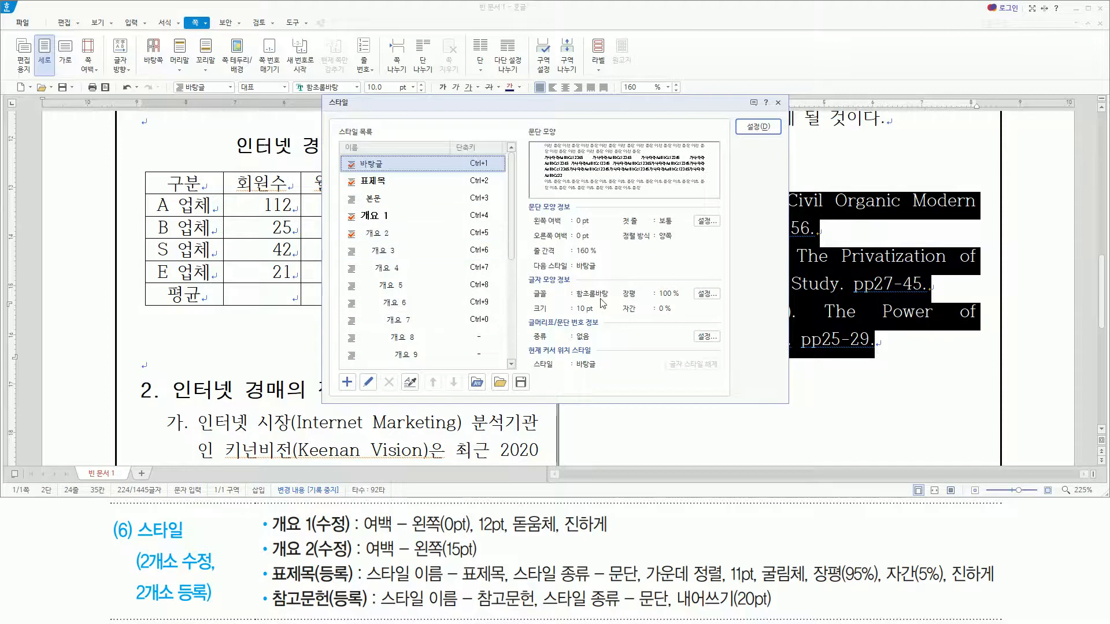
- Add a new paragraph-type (문단) style named 참고문헌 to the style list
key(alt)
key(a)
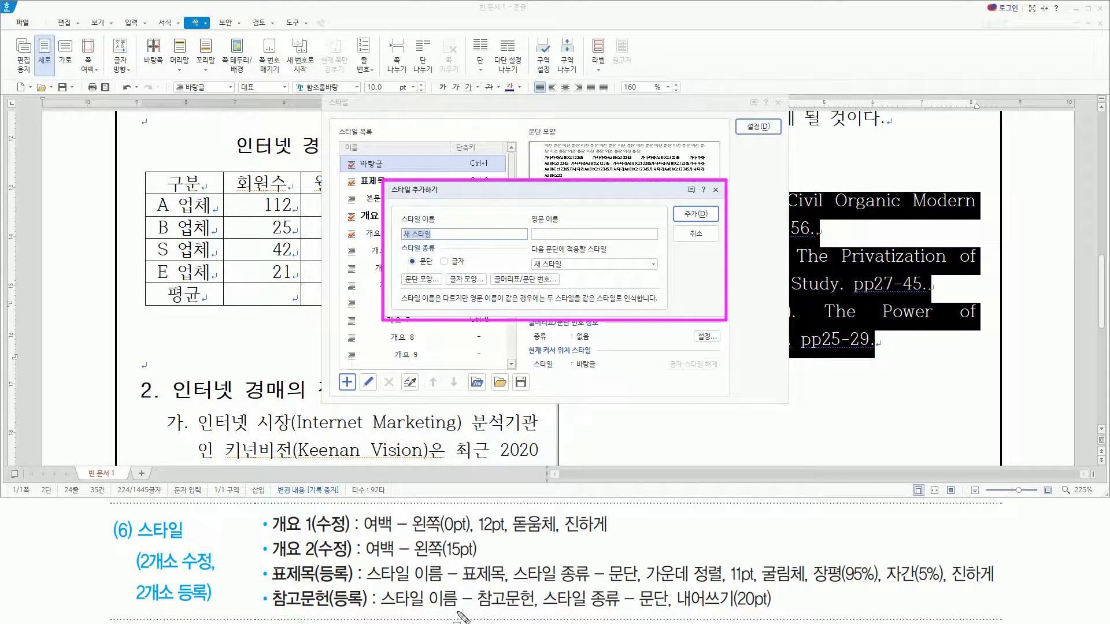
drag(376, 607, 666, 608)
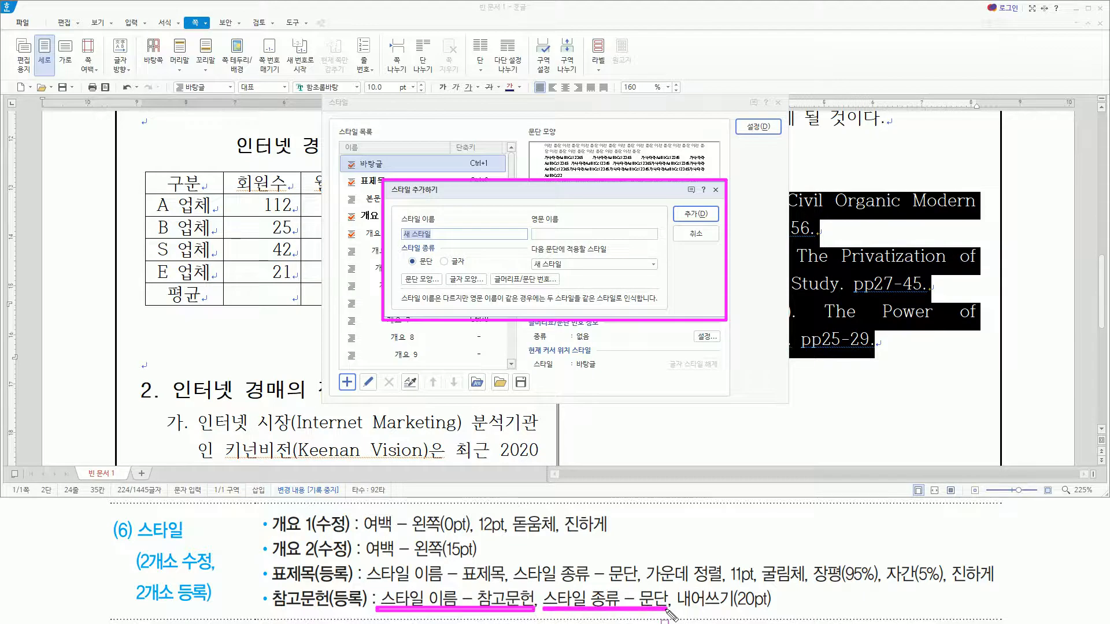
drag(395, 240, 439, 271)
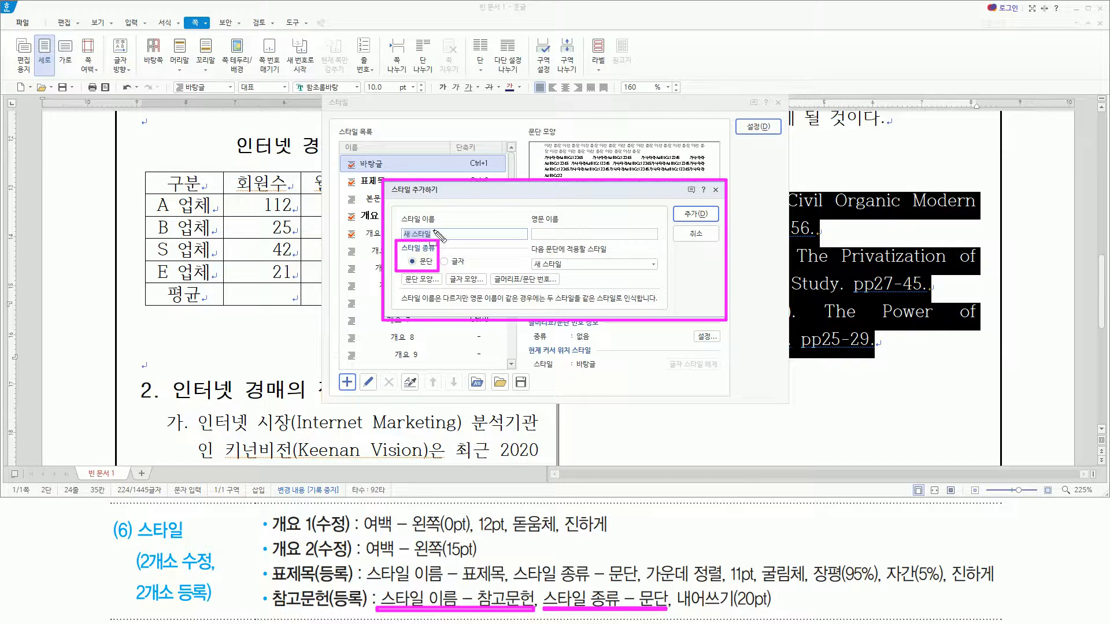
key(Escape)
click(455, 192)
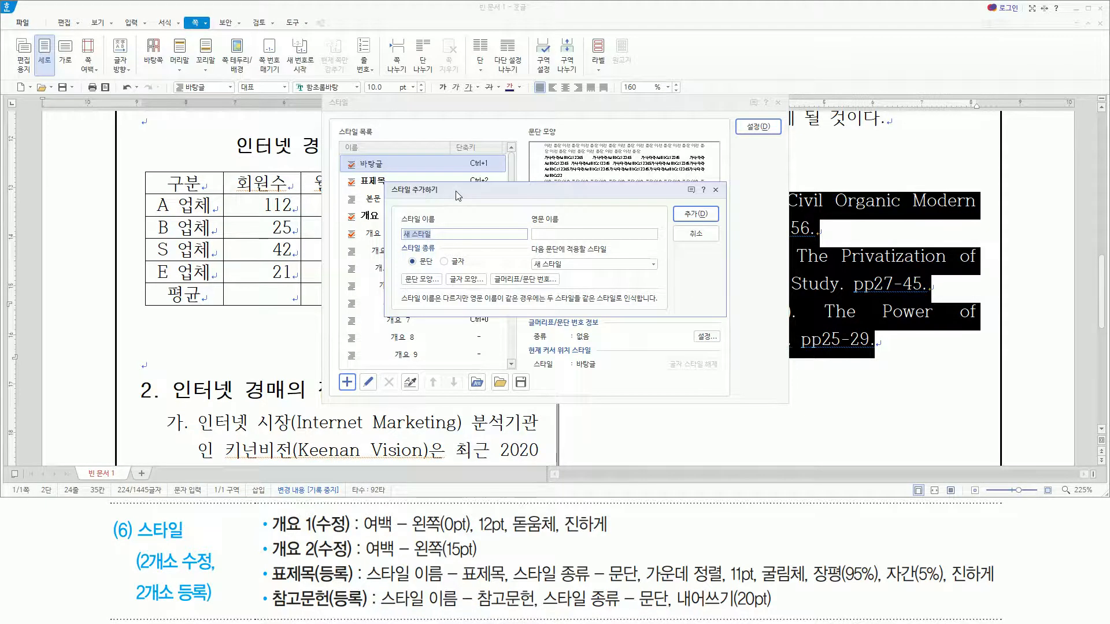
text(참고문헌)
key(Return)
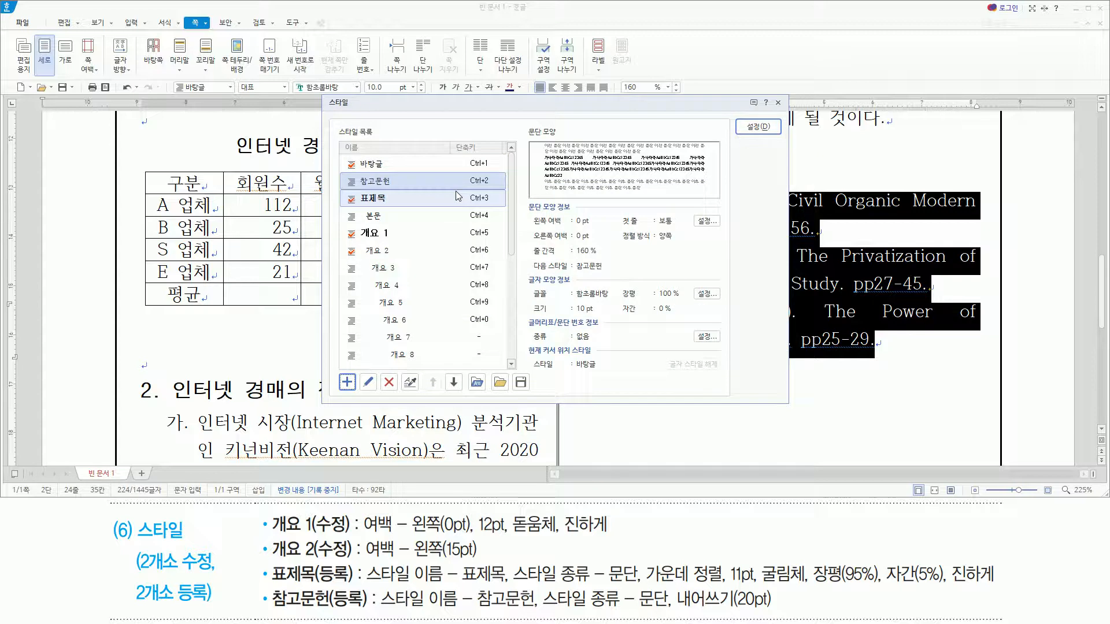
key(ctrl+shift+d)
drag(345, 171, 396, 190)
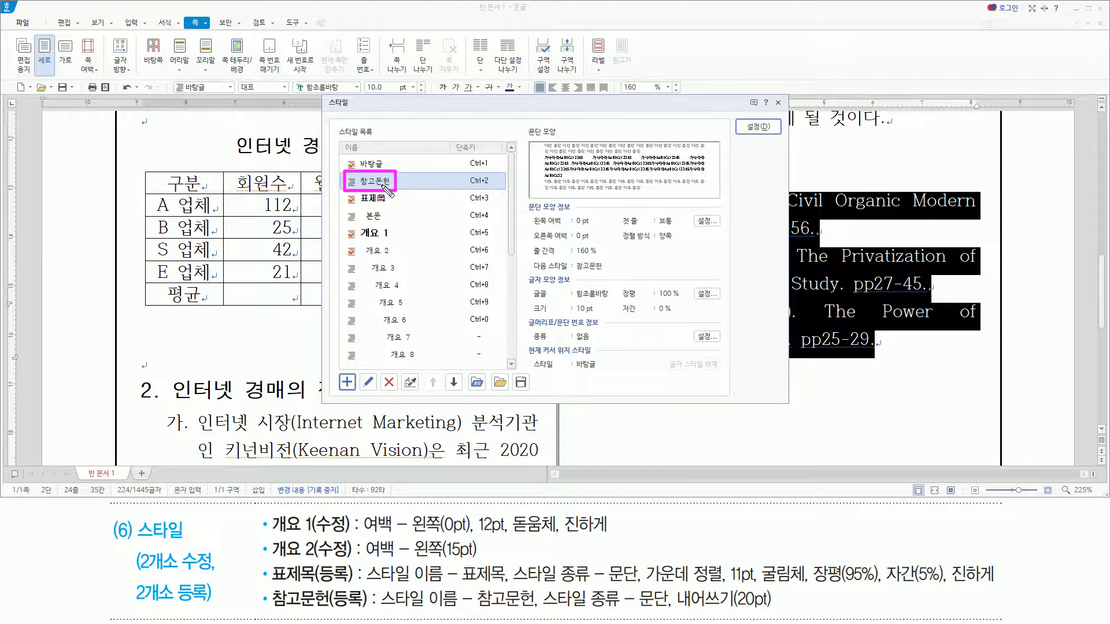
key(ctrl+shift+d)
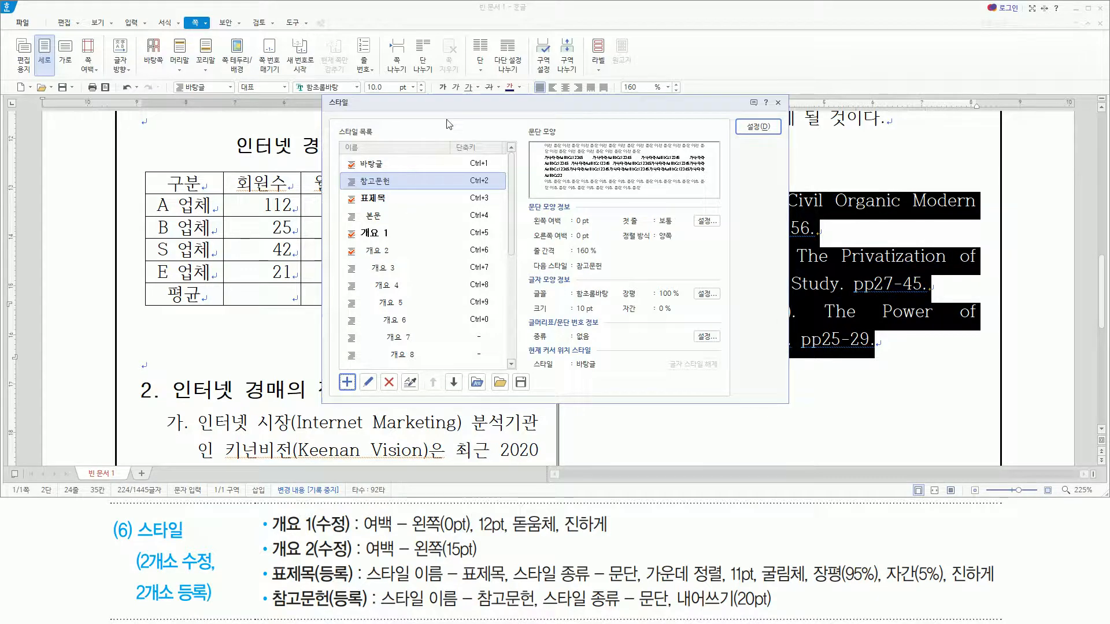
- Edit the 참고문헌 style's paragraph shape to use a 20 pt hanging indent (내어쓰기) for the first line
key(alt)
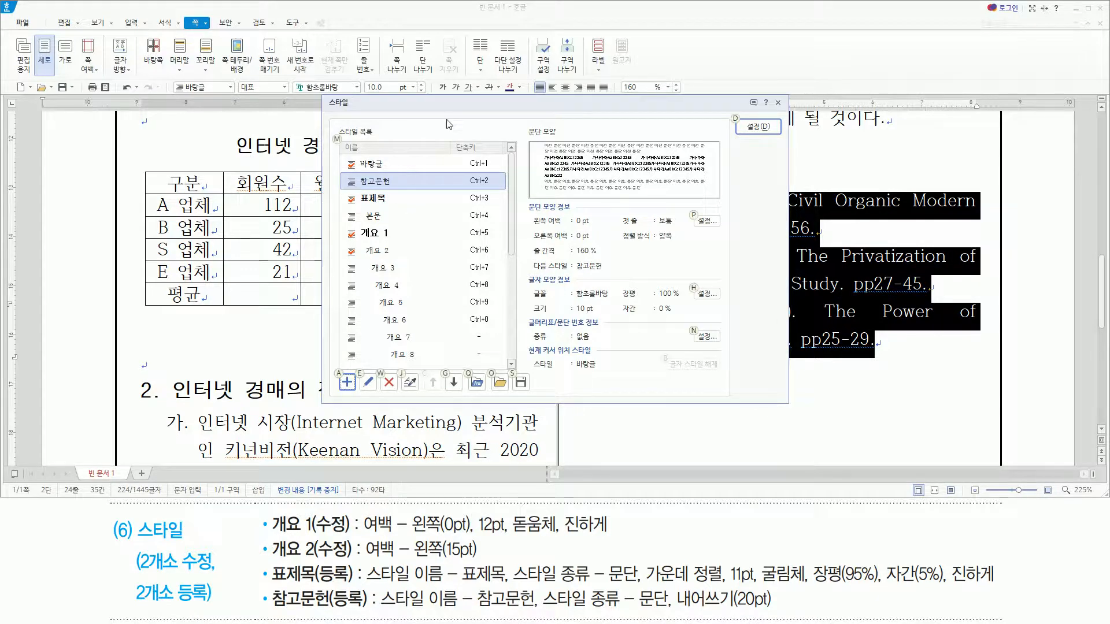
key(e)
mouse_move(384, 181)
mouse_down()
mouse_move(406, 249)
mouse_move(671, 325)
mouse_move(729, 321)
mouse_up()
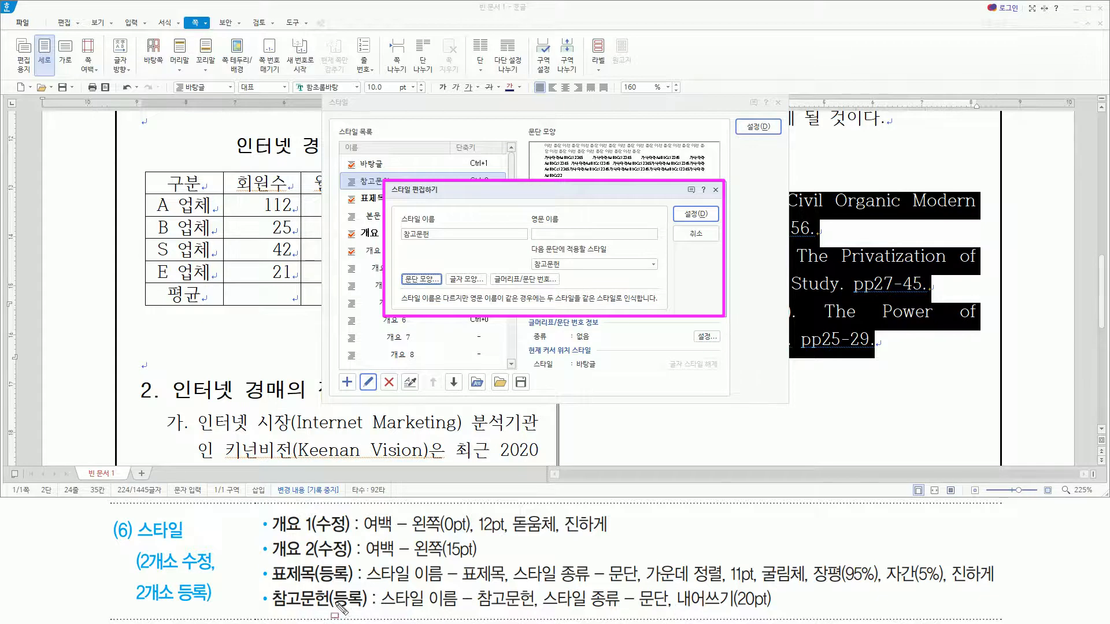
drag(679, 611, 782, 610)
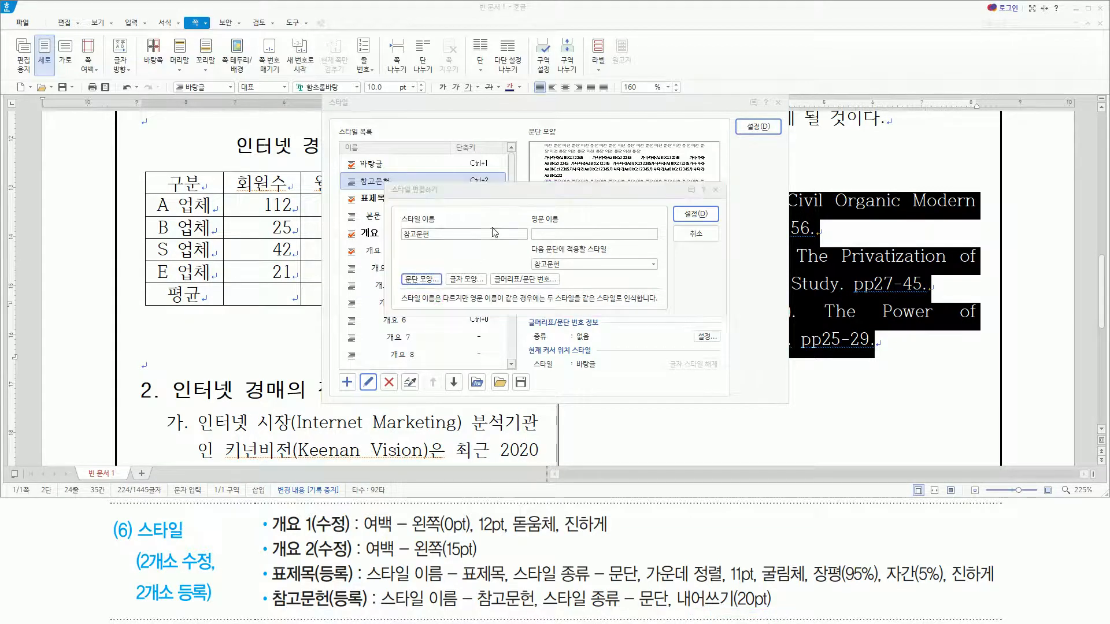
key(alt)
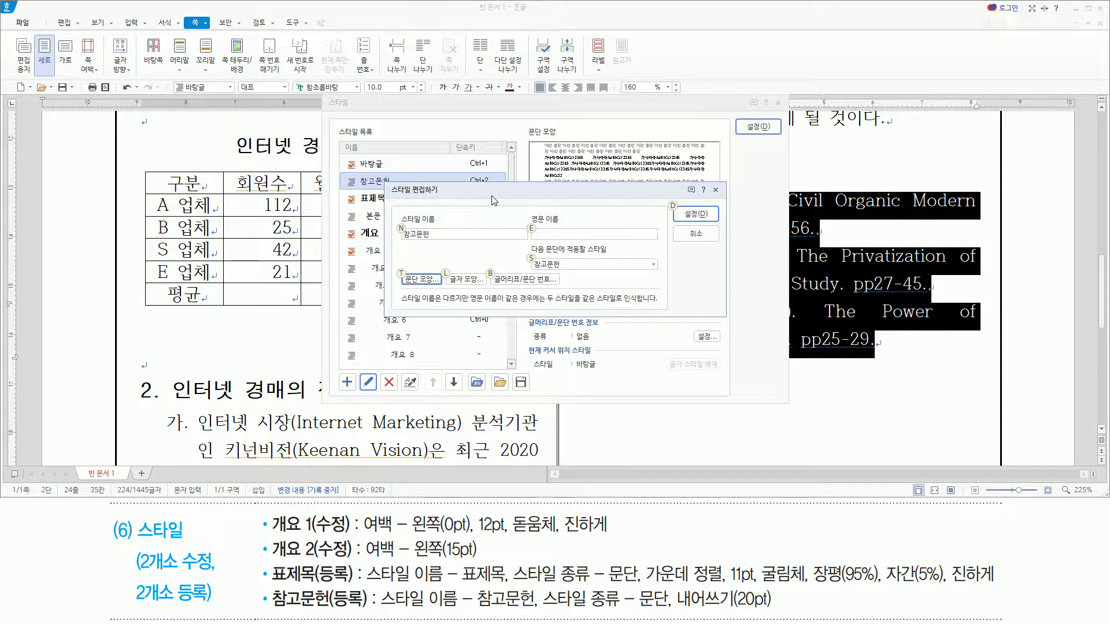
key(t)
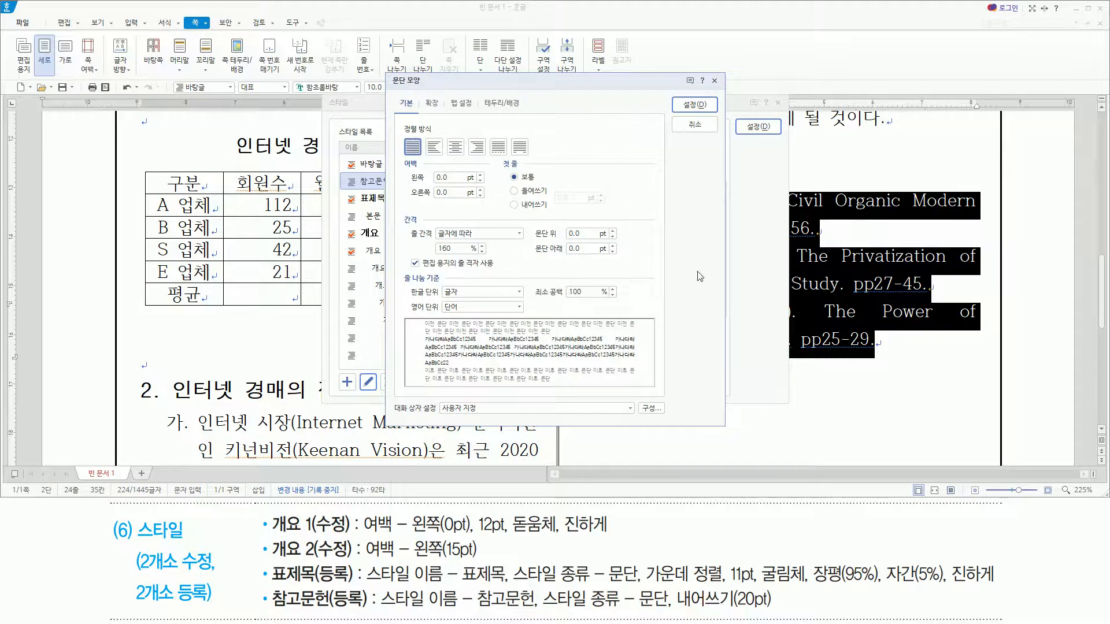
drag(508, 211, 553, 212)
key(alt)
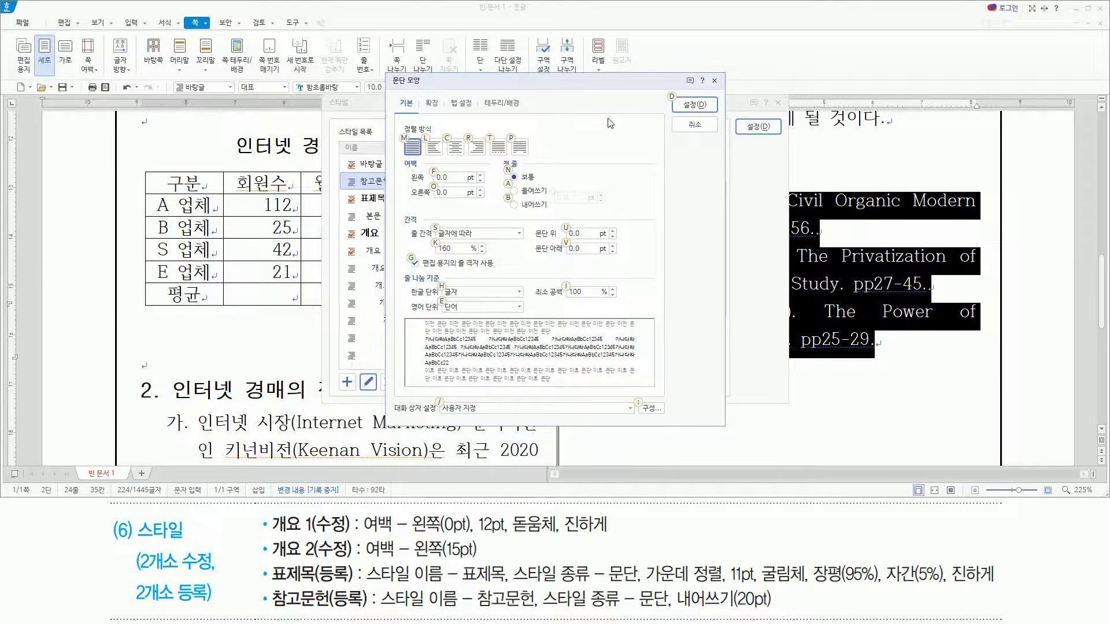
key(b)
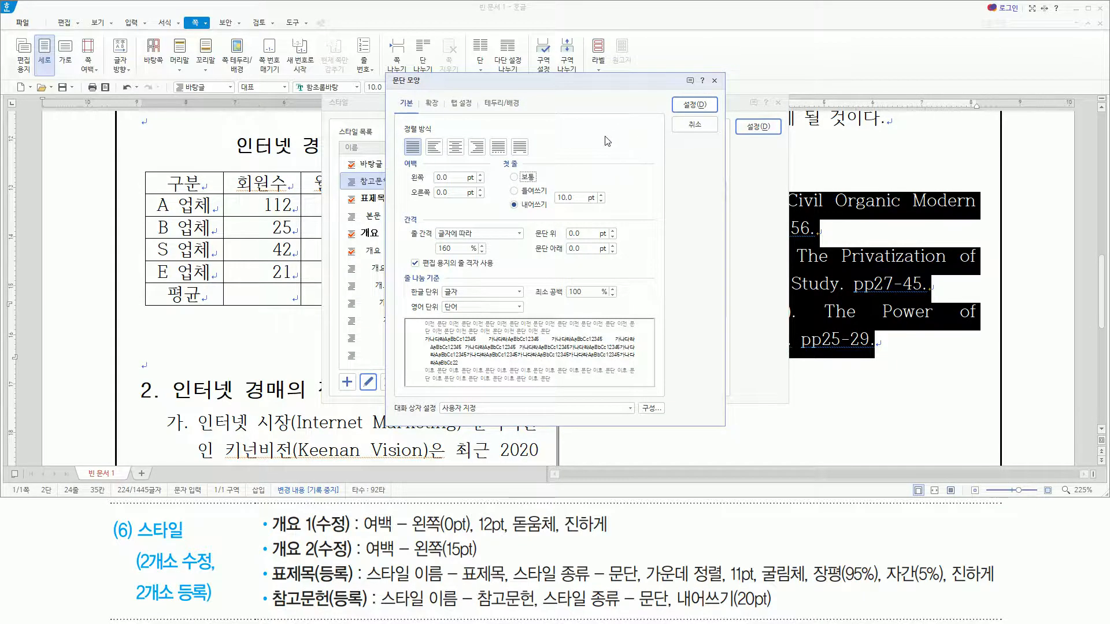
key(Tab)
drag(553, 205, 583, 205)
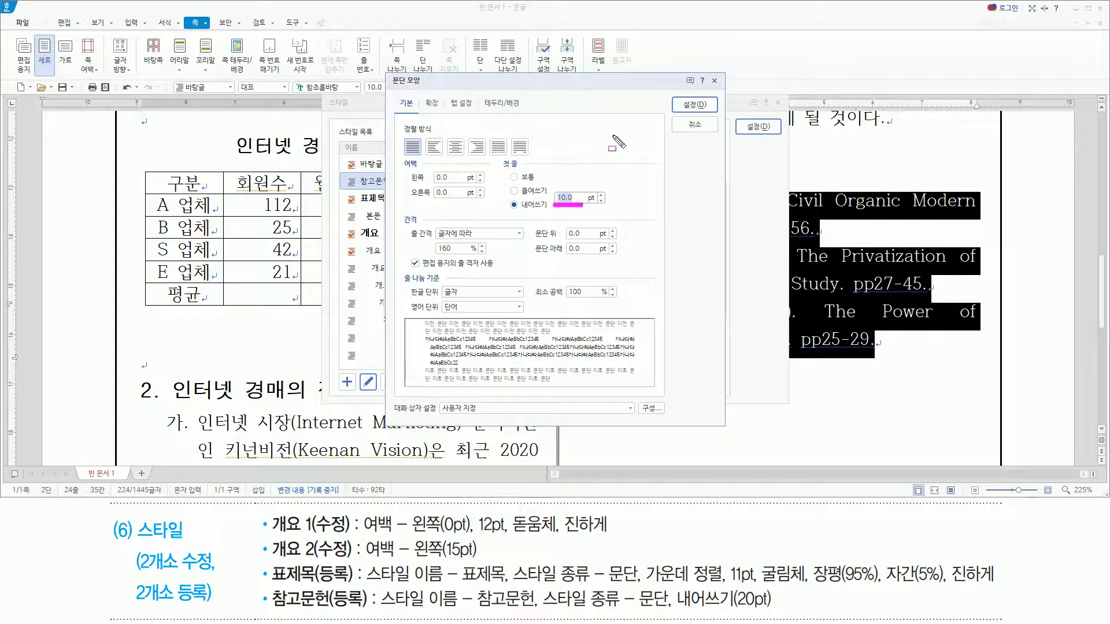
key(Escape)
text(20)
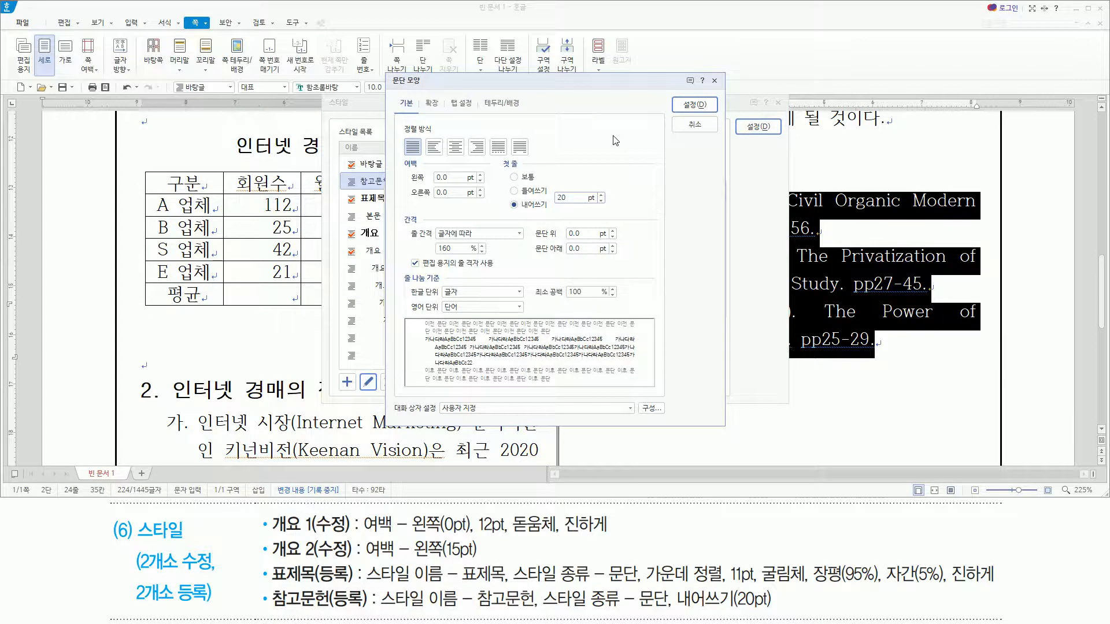
key(ctrl+2)
drag(510, 187, 576, 222)
key(Escape)
key(Return)
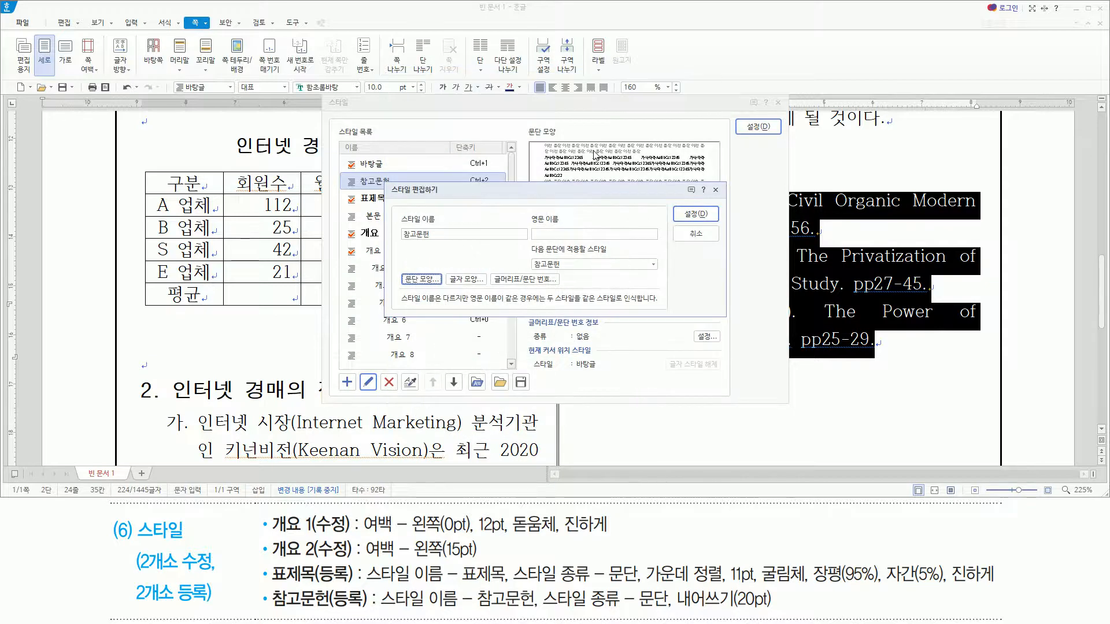
- Save the edited 참고문헌 style and apply it to the selected reference entries
drag(397, 266, 443, 287)
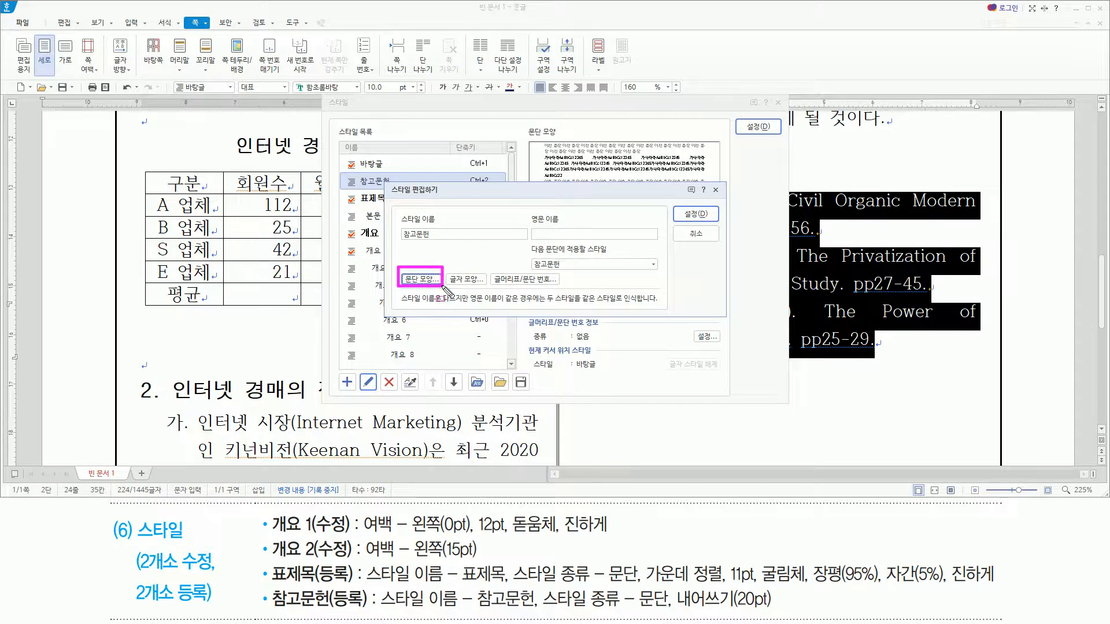
drag(671, 199, 712, 223)
key(Escape)
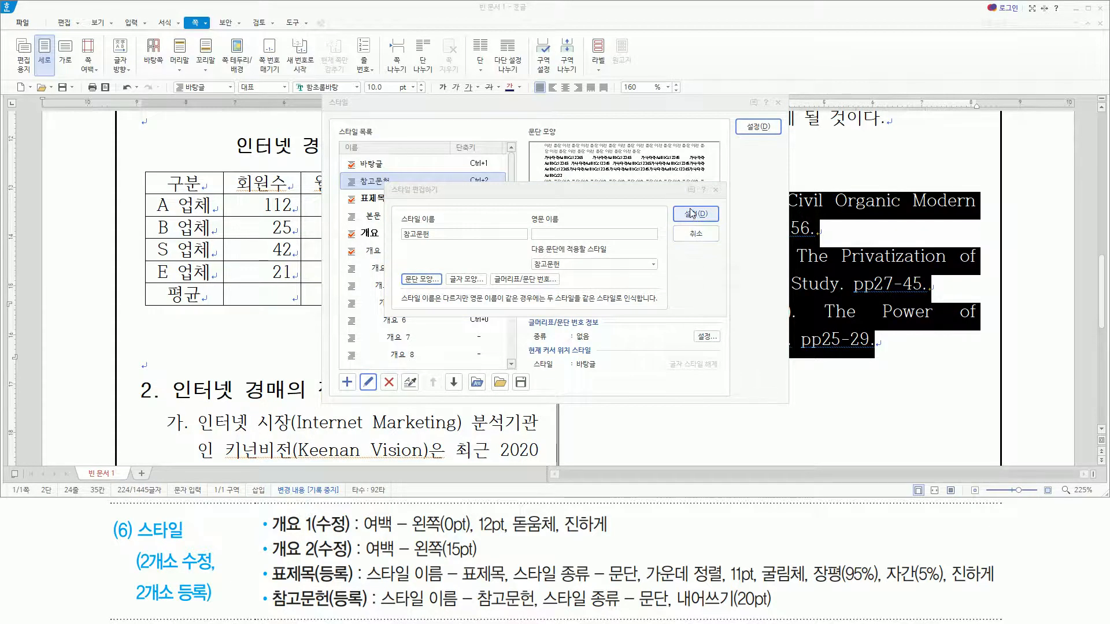
click(692, 213)
drag(741, 122, 773, 144)
key(Escape)
click(762, 131)
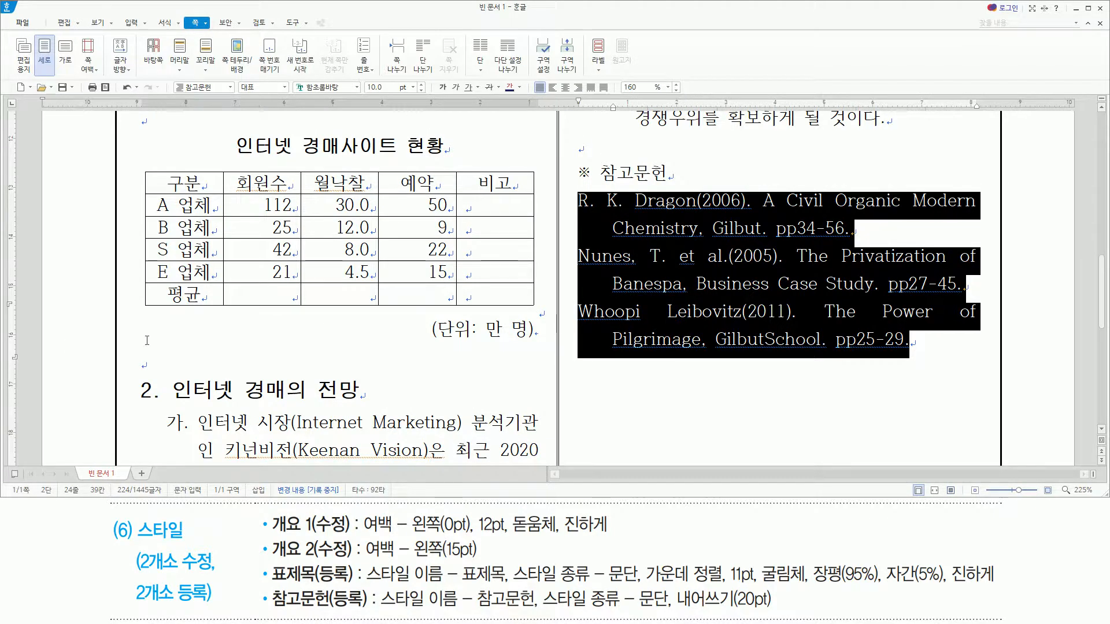
- Return to the start of the document and place the cursor in the 1. 개요 section
scroll(272, 335, up, 12)
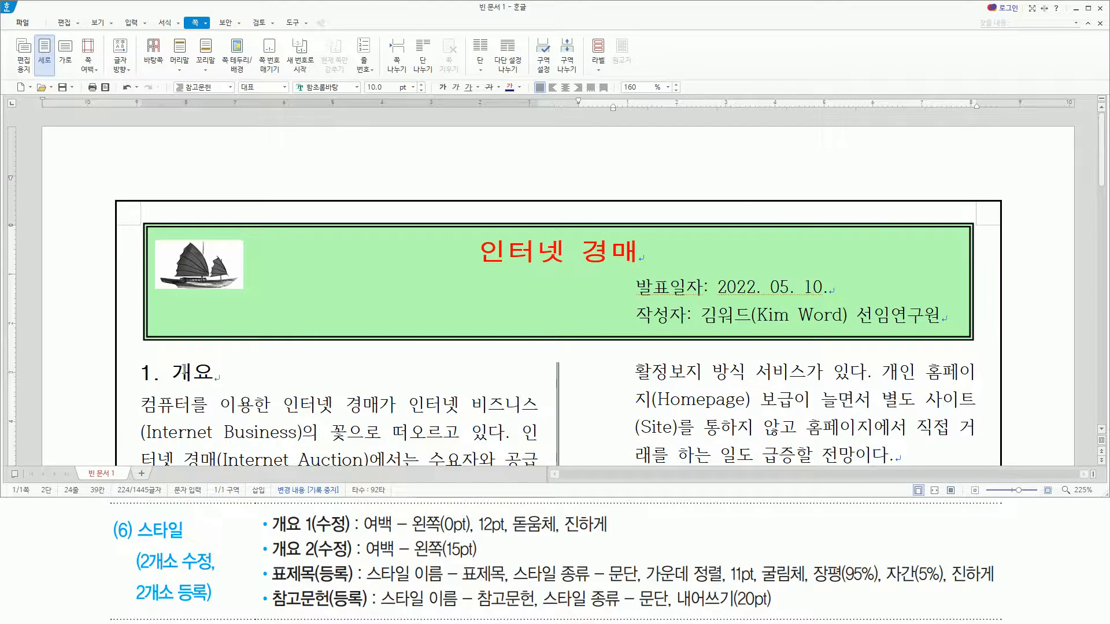
click(173, 371)
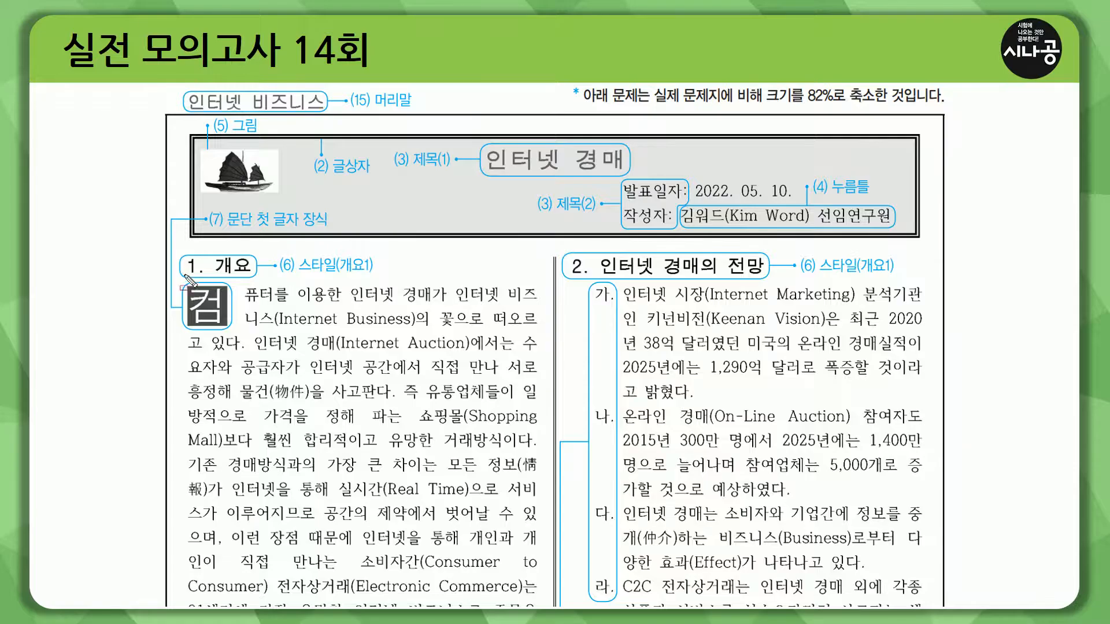
drag(169, 276, 377, 277)
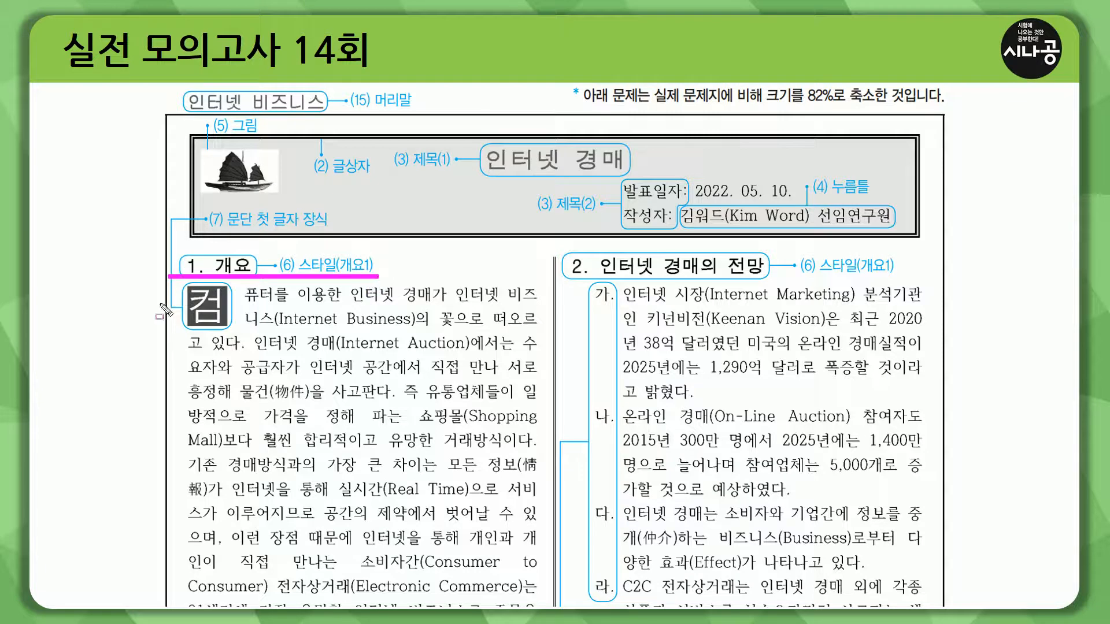
drag(183, 284, 233, 330)
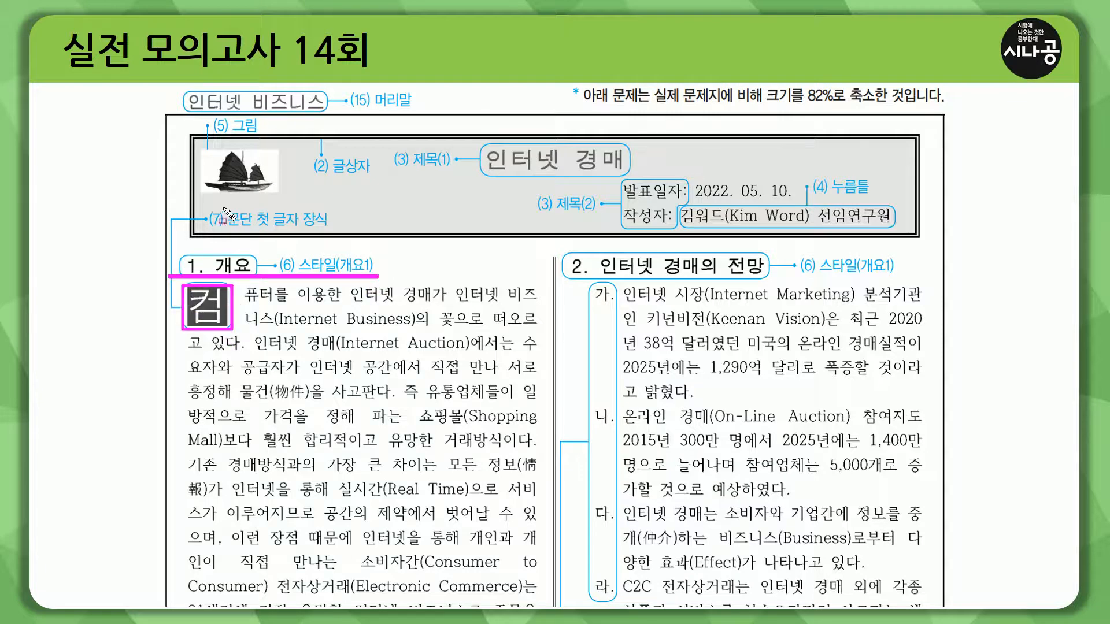
drag(205, 204, 336, 234)
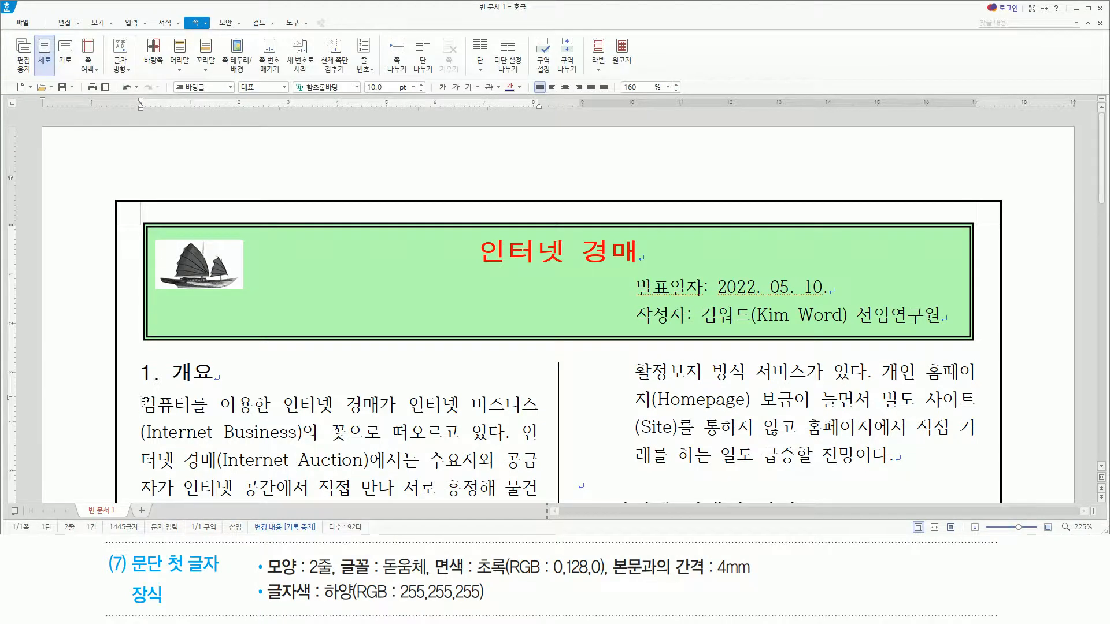
- Start a first-letter decoration (문단 첫 글자 장식) for the first paragraph under 1. 개요, using the 2줄 shape and the 돋움체 font
key(ctrl+alt+d)
drag(156, 8, 180, 30)
key(Escape)
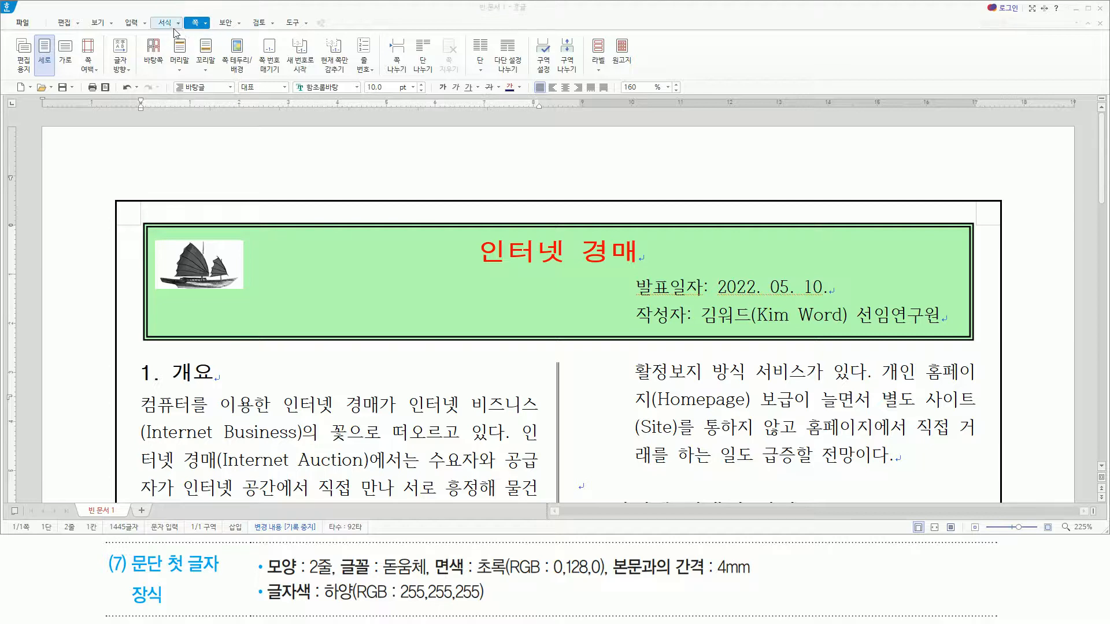
click(165, 23)
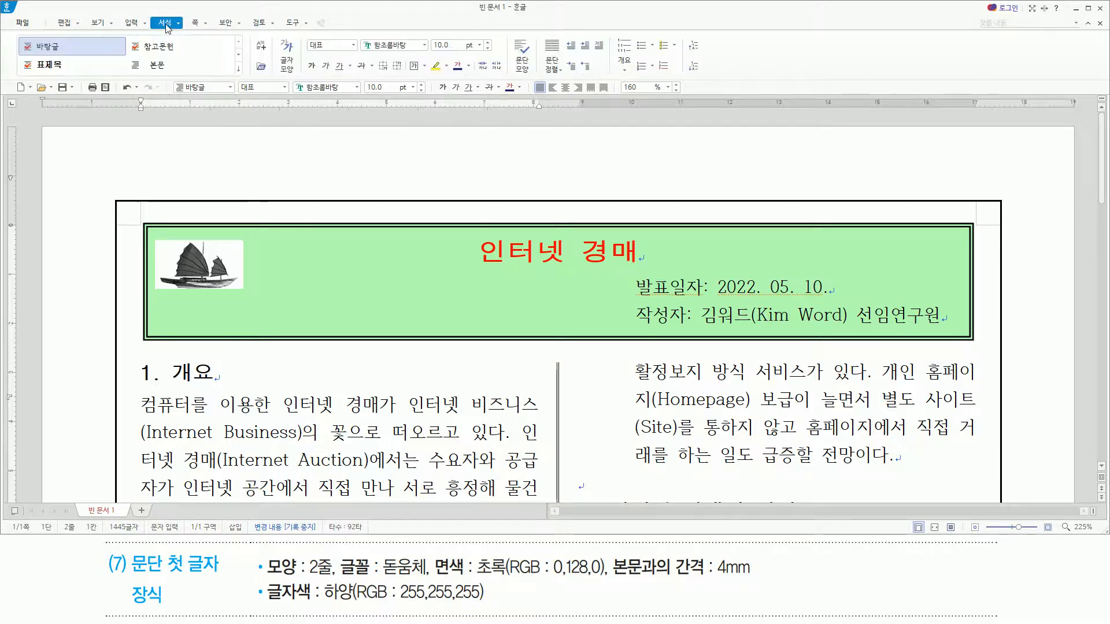
key(ctrl+alt+d)
mouse_move(589, 31)
mouse_down()
mouse_move(616, 64)
mouse_move(613, 56)
mouse_up()
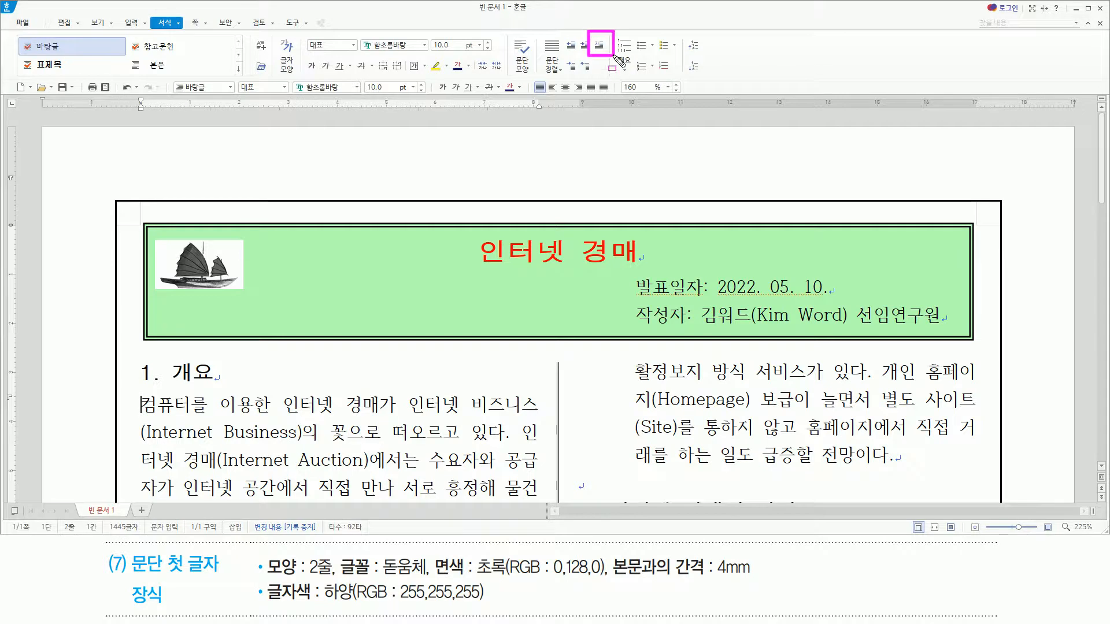
key(Escape)
click(599, 45)
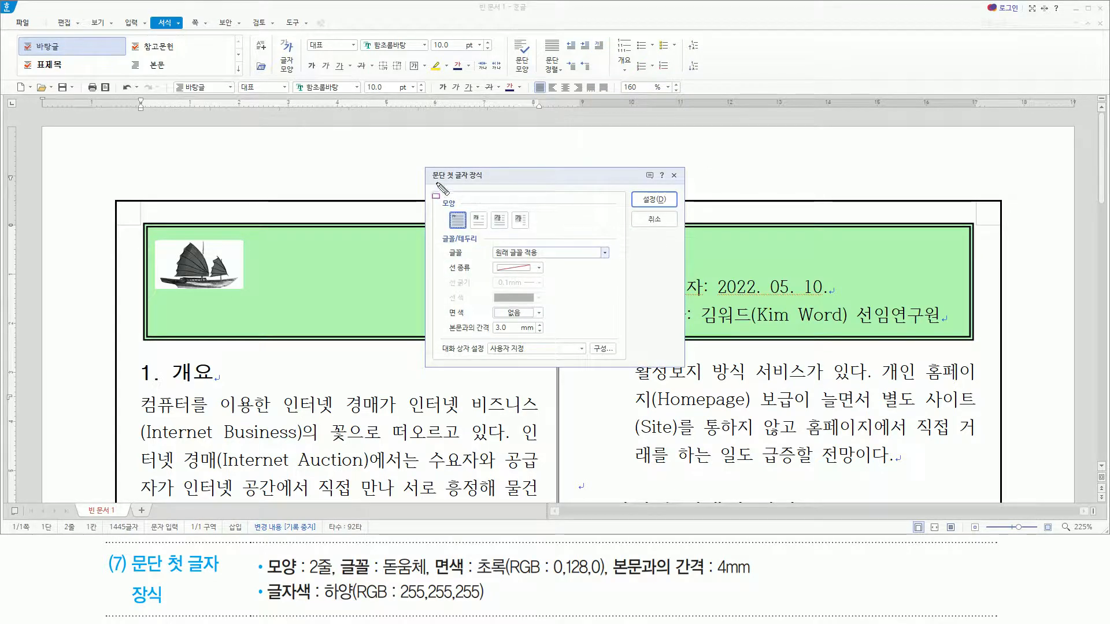
mouse_move(426, 164)
mouse_down()
mouse_move(426, 222)
mouse_move(612, 358)
mouse_move(685, 374)
mouse_up()
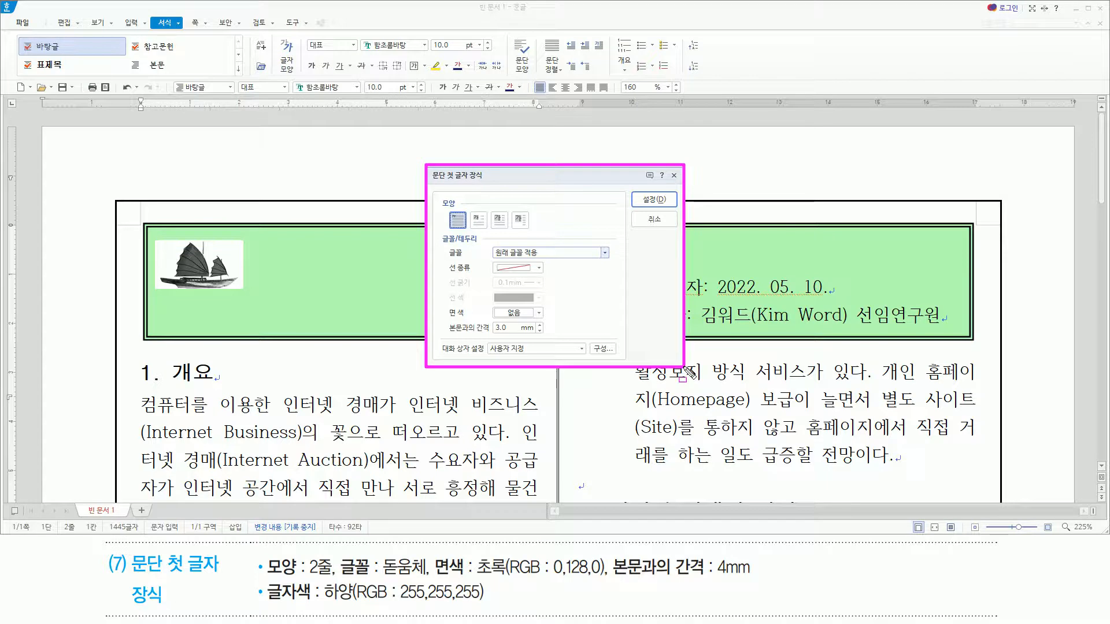
drag(272, 577, 752, 580)
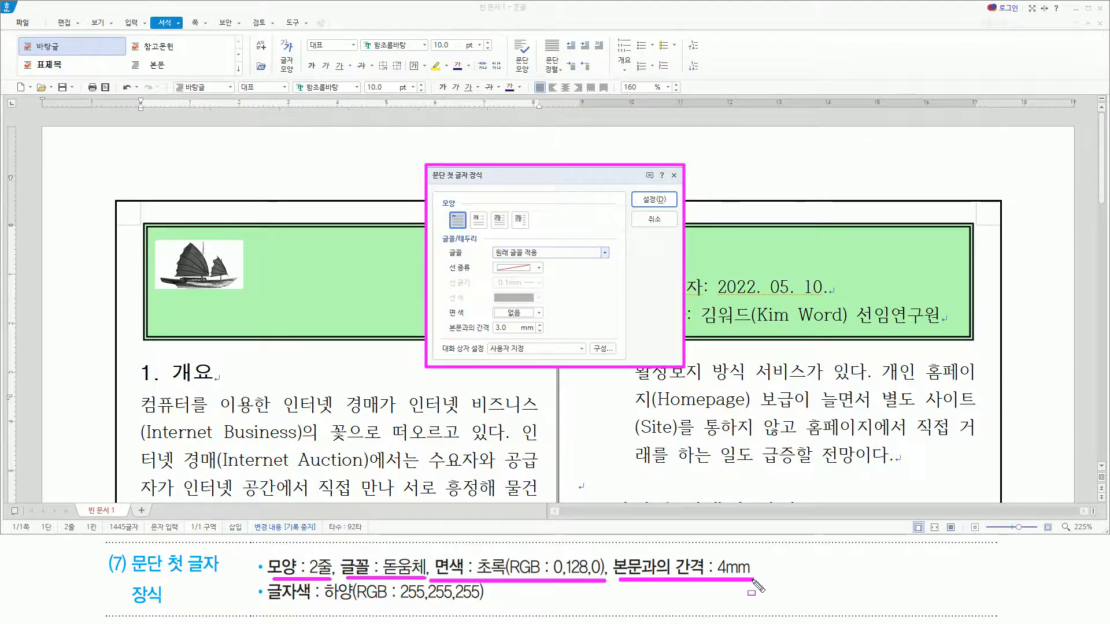
click(478, 220)
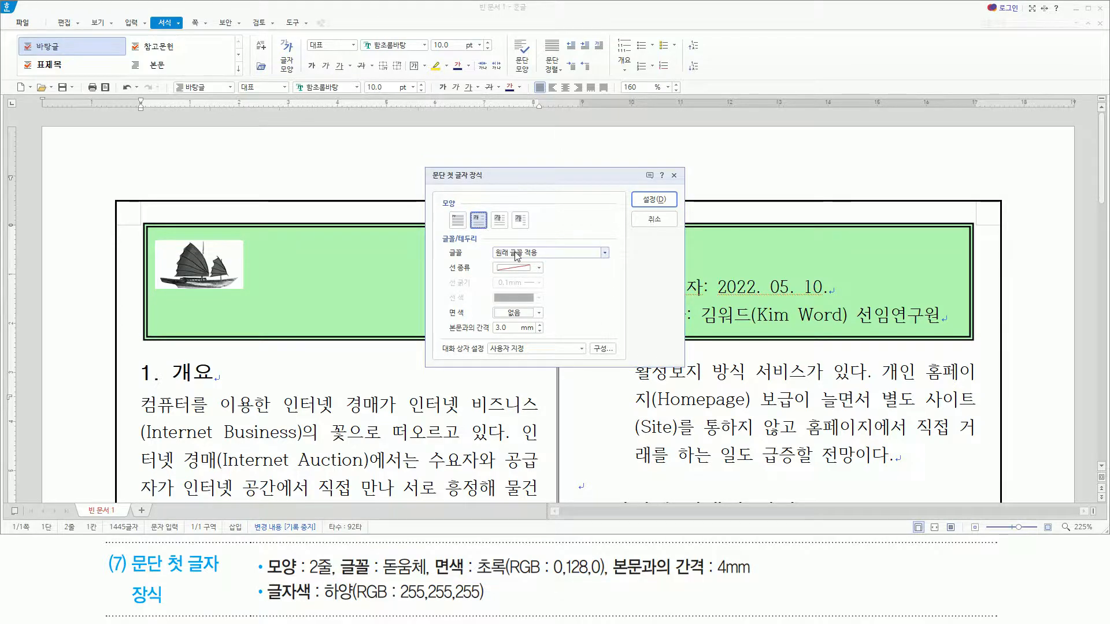
click(516, 256)
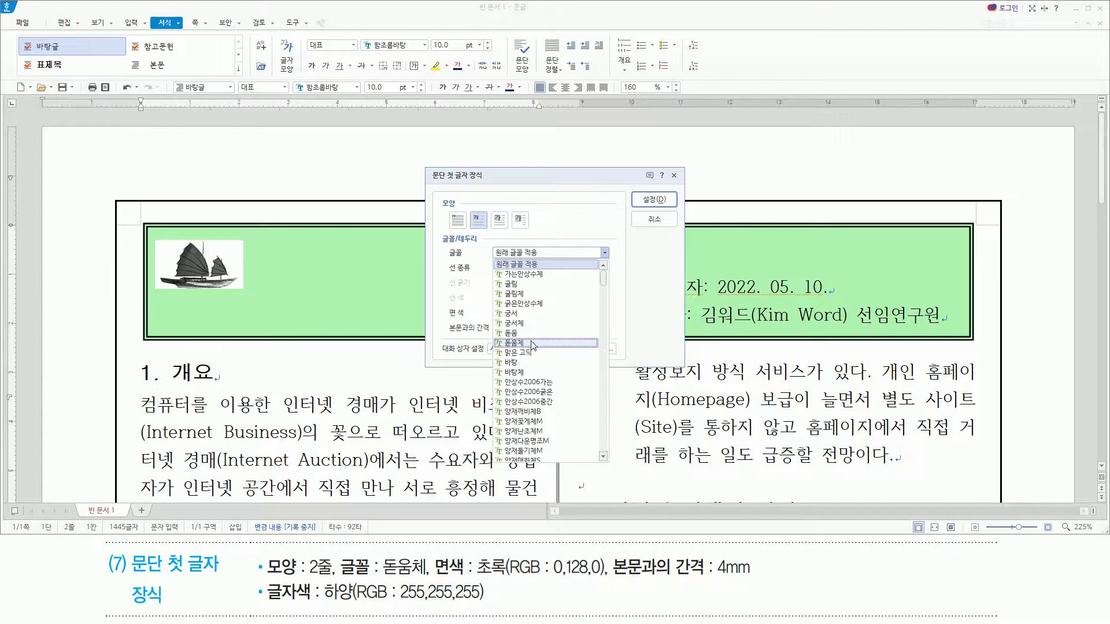
click(532, 343)
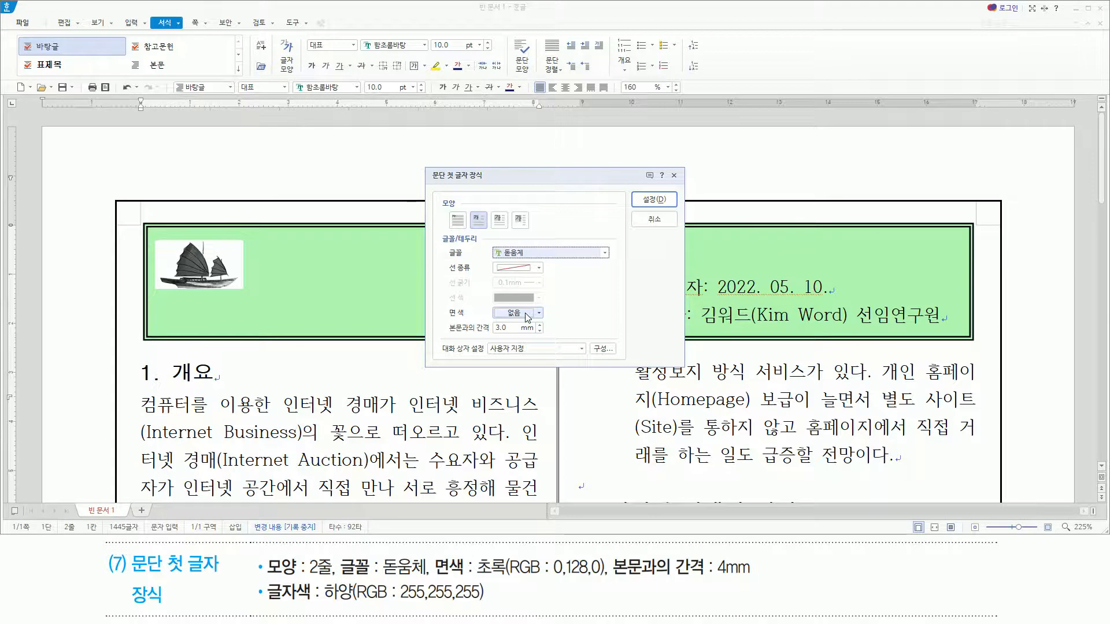
- Give the initial-letter decoration a green (RGB 0,128,0) fill and 4.0 mm spacing from the body text, and apply it
click(527, 315)
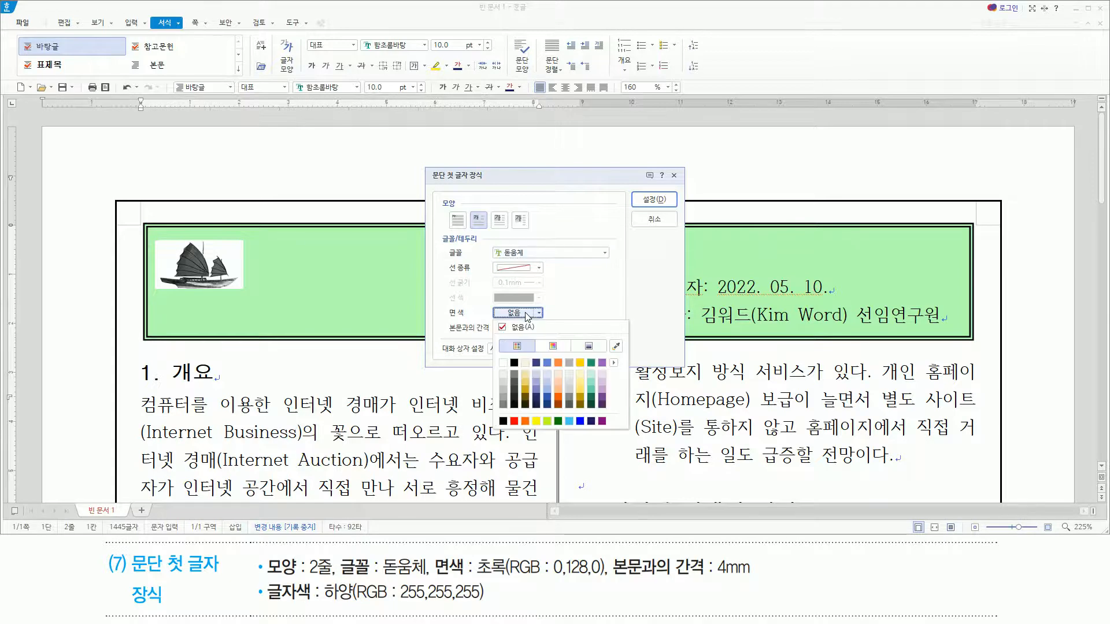
click(559, 421)
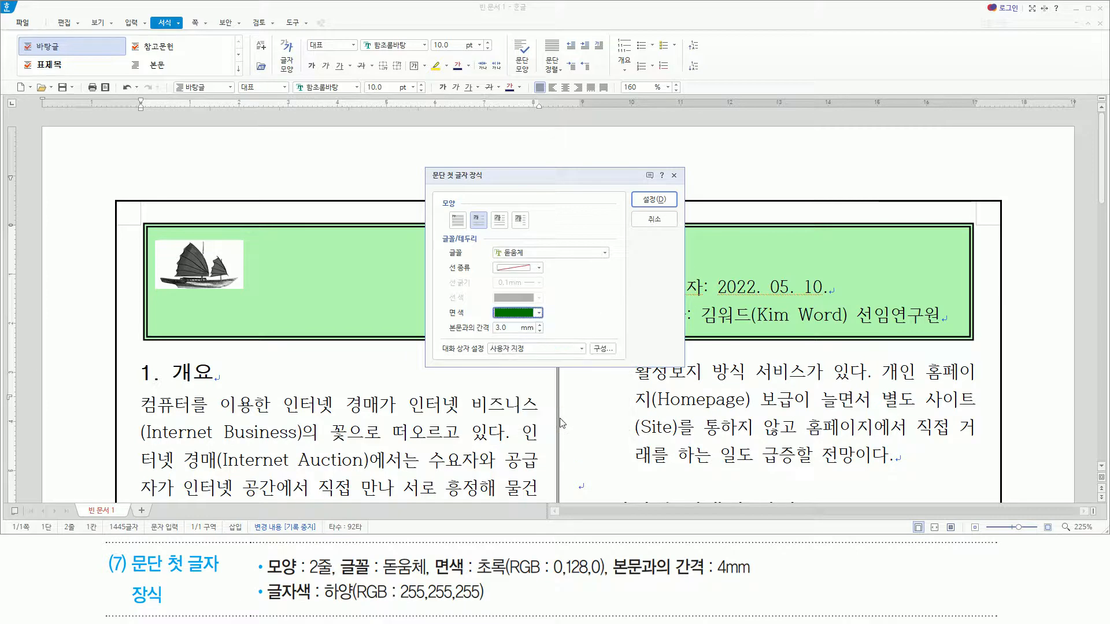
click(539, 325)
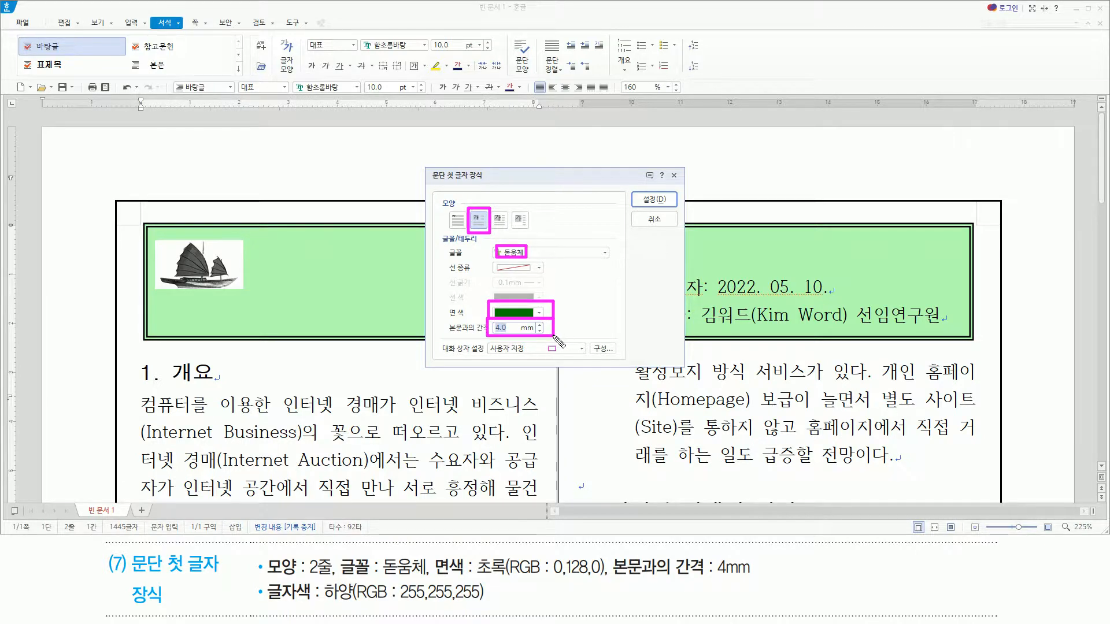
click(661, 203)
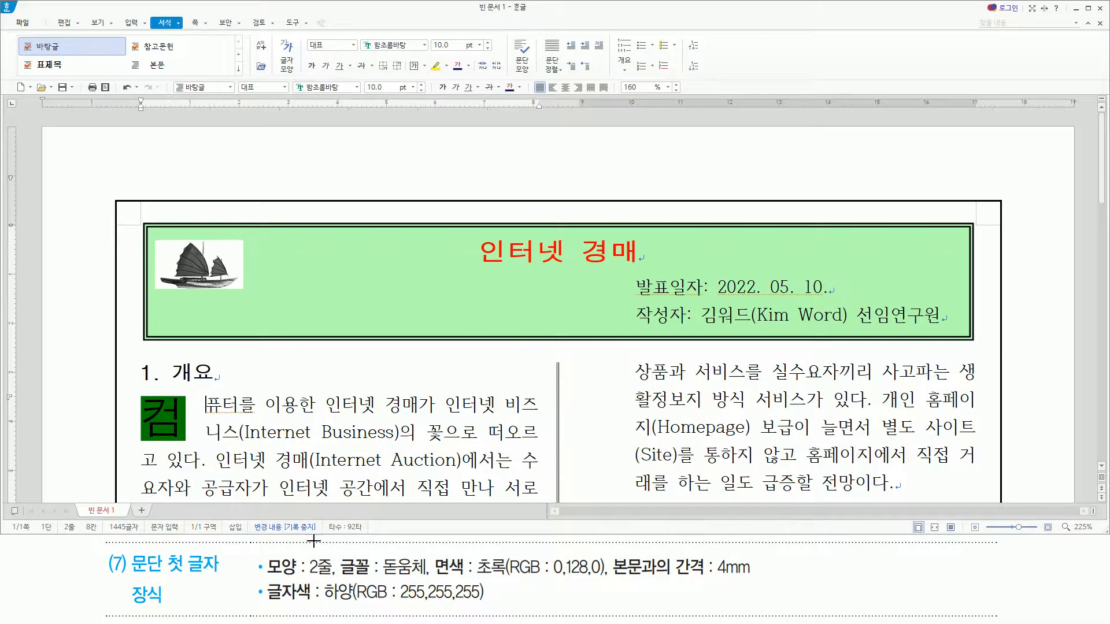
- Select the decorated initial 컴 and switch the font colour palette to the 기본 theme
drag(268, 604, 489, 605)
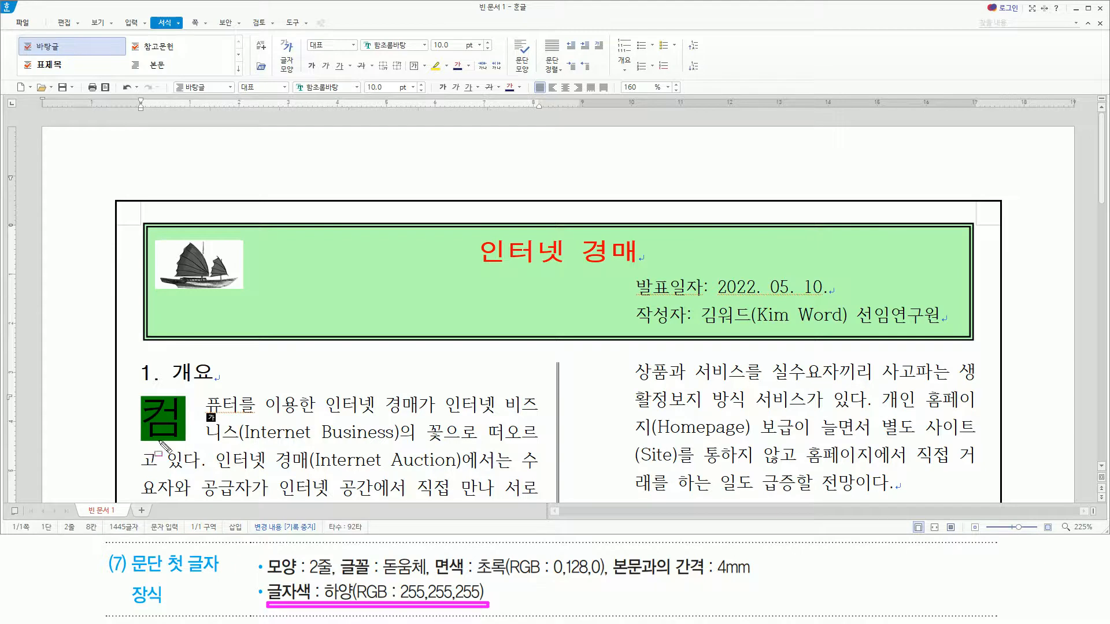
drag(148, 398, 149, 440)
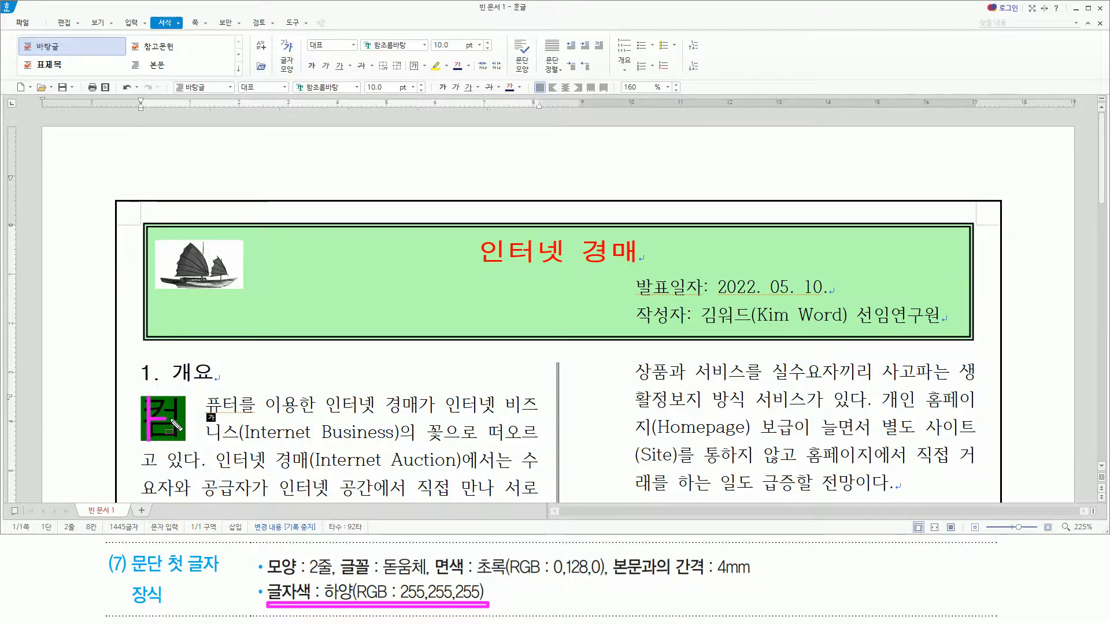
click(165, 414)
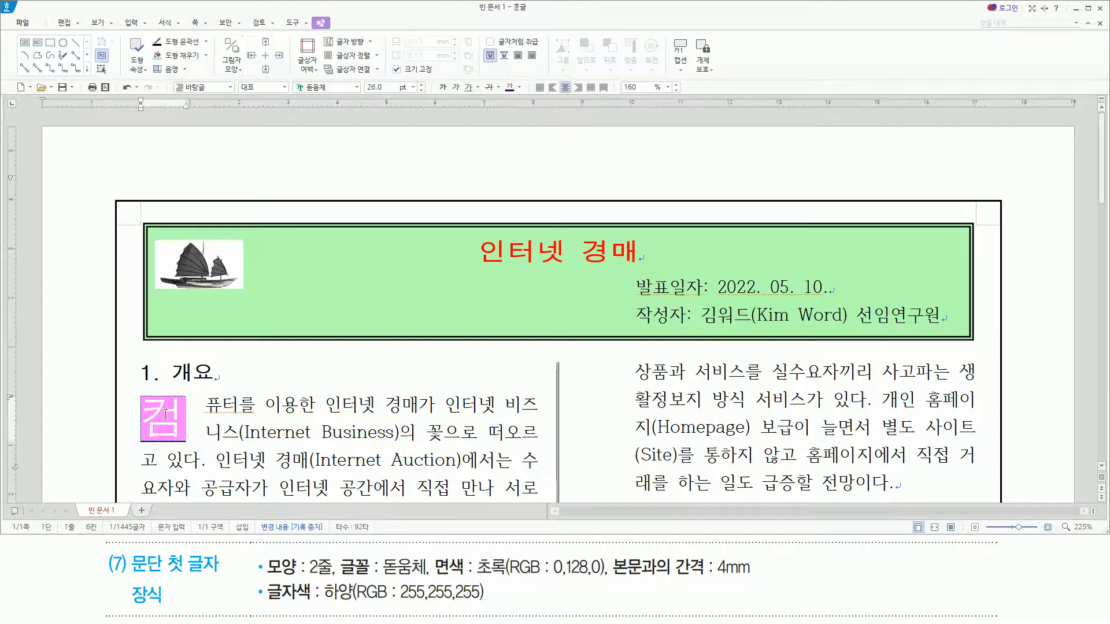
key(alt+l)
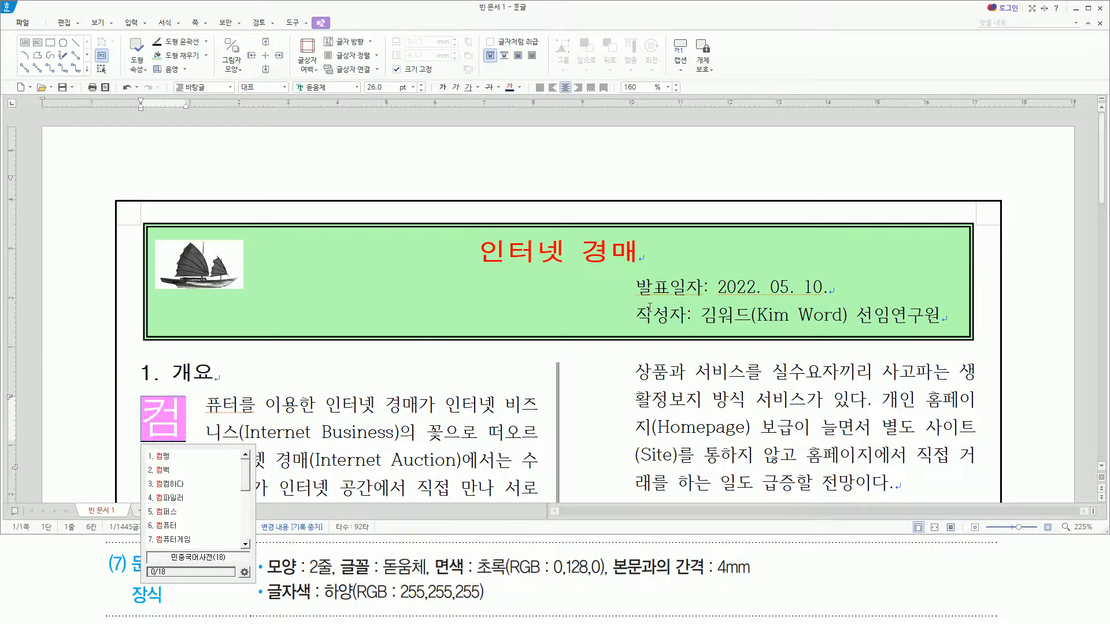
drag(498, 77, 525, 98)
key(Escape)
click(520, 87)
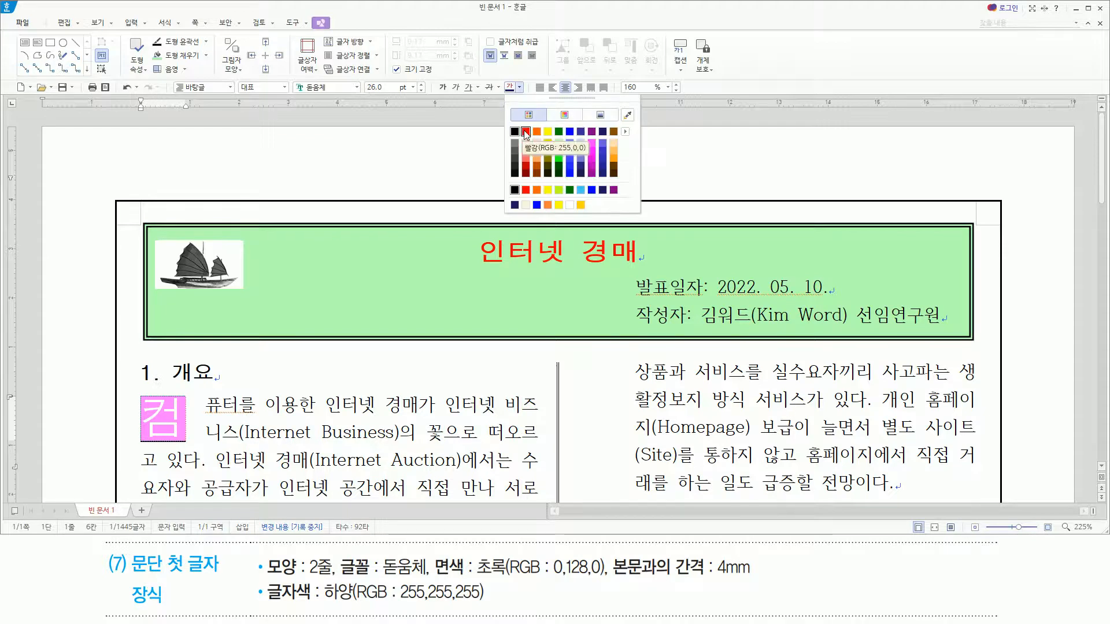
click(626, 132)
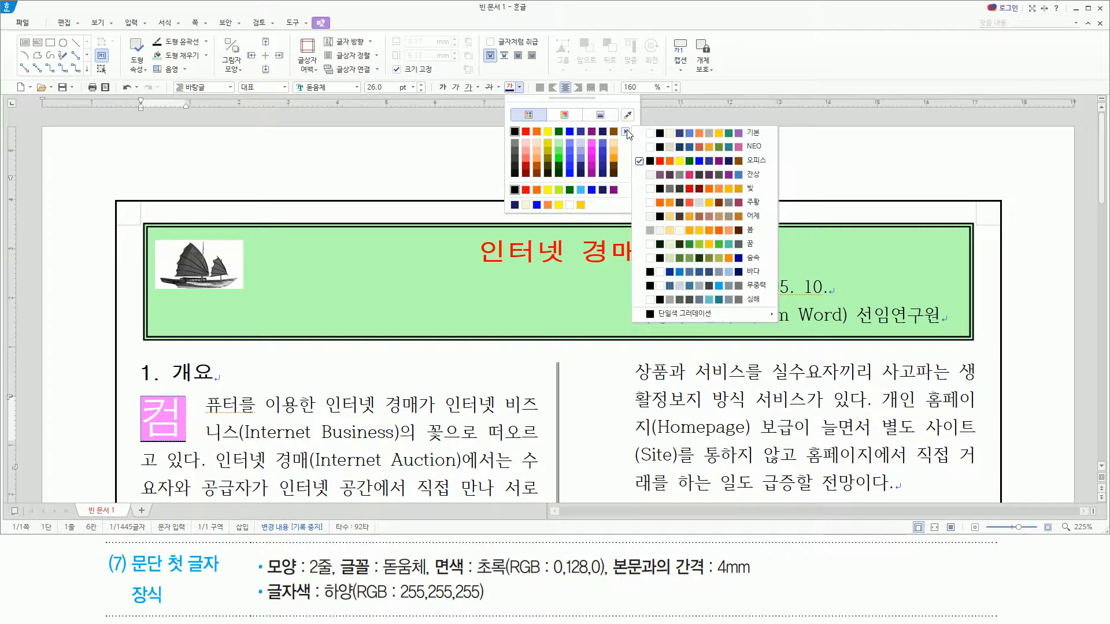
click(671, 136)
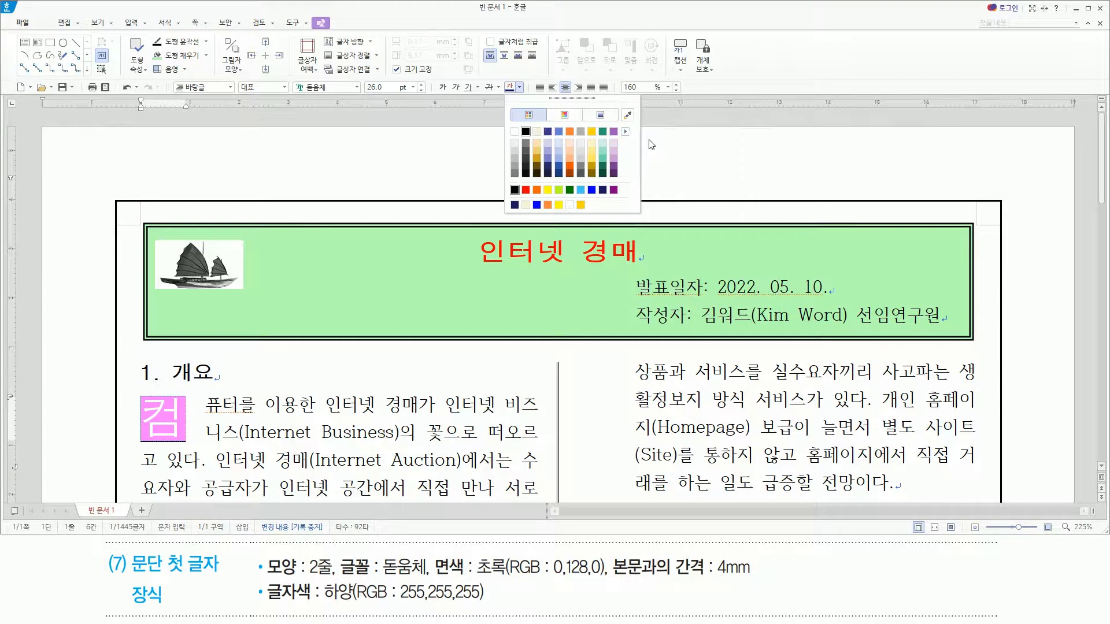
- Colour the decorated initial 컴 white (RGB 255,255,255) and return the cursor to the body paragraph
click(513, 92)
click(520, 88)
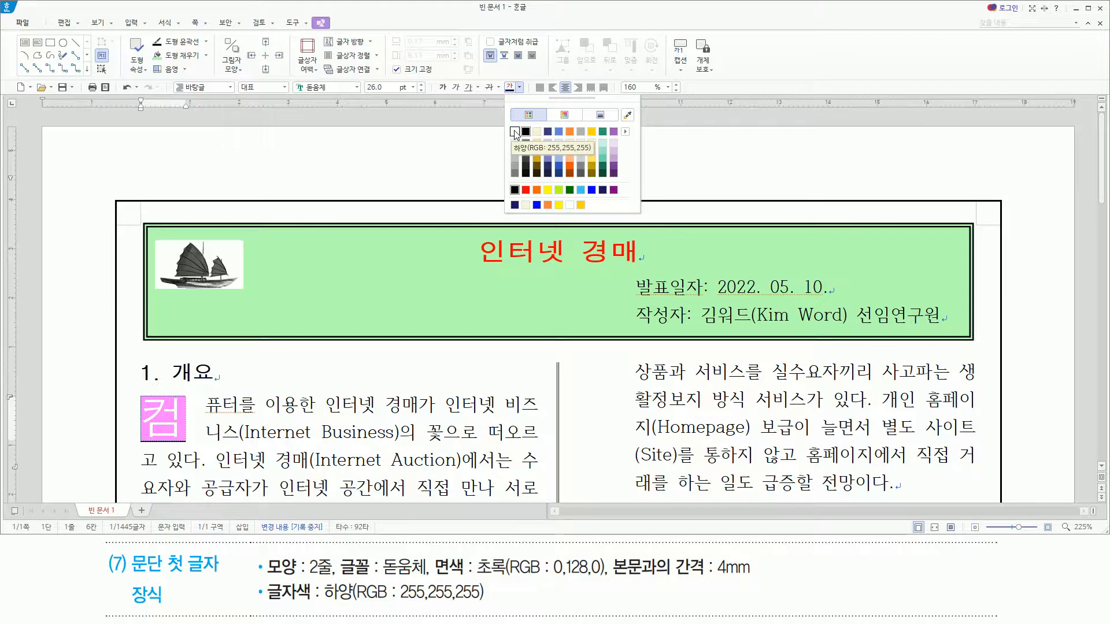
click(514, 133)
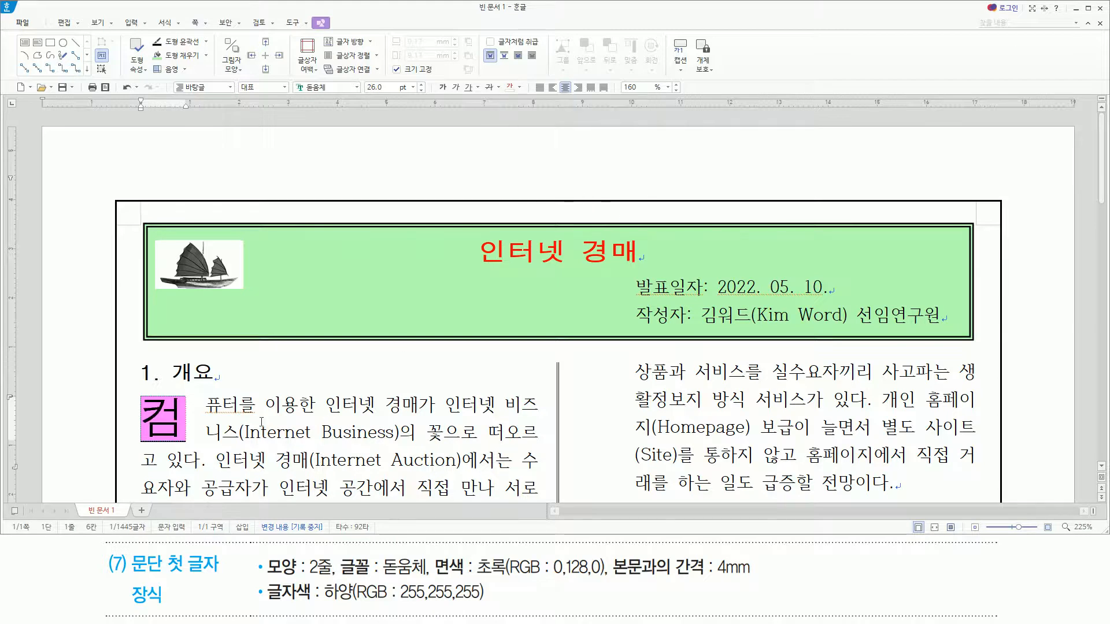
click(265, 404)
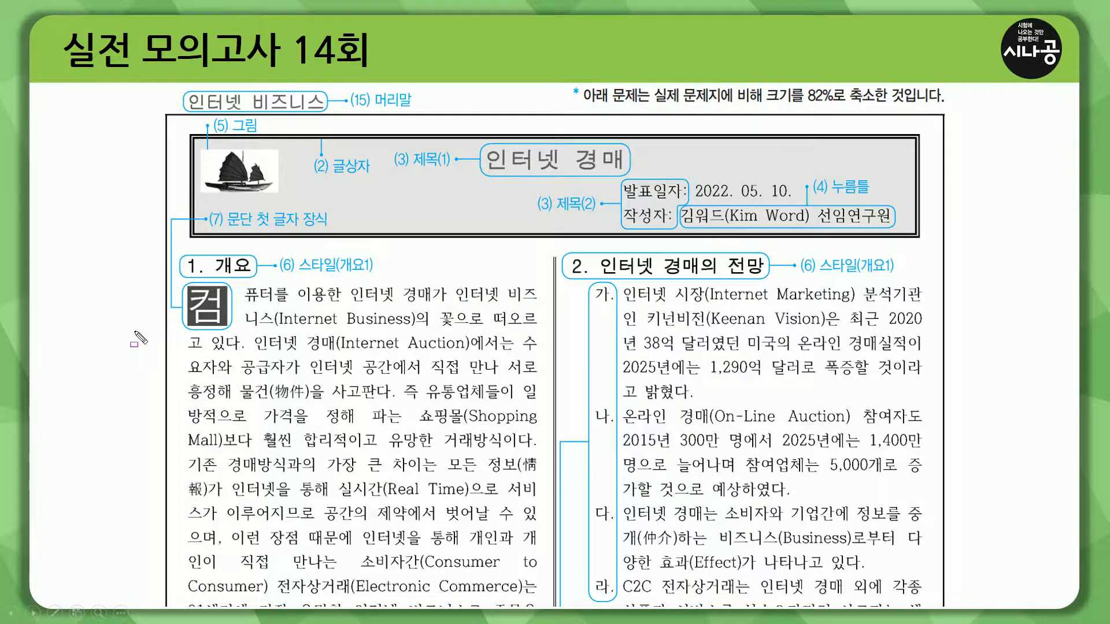
drag(134, 332, 534, 338)
key(Page_Down)
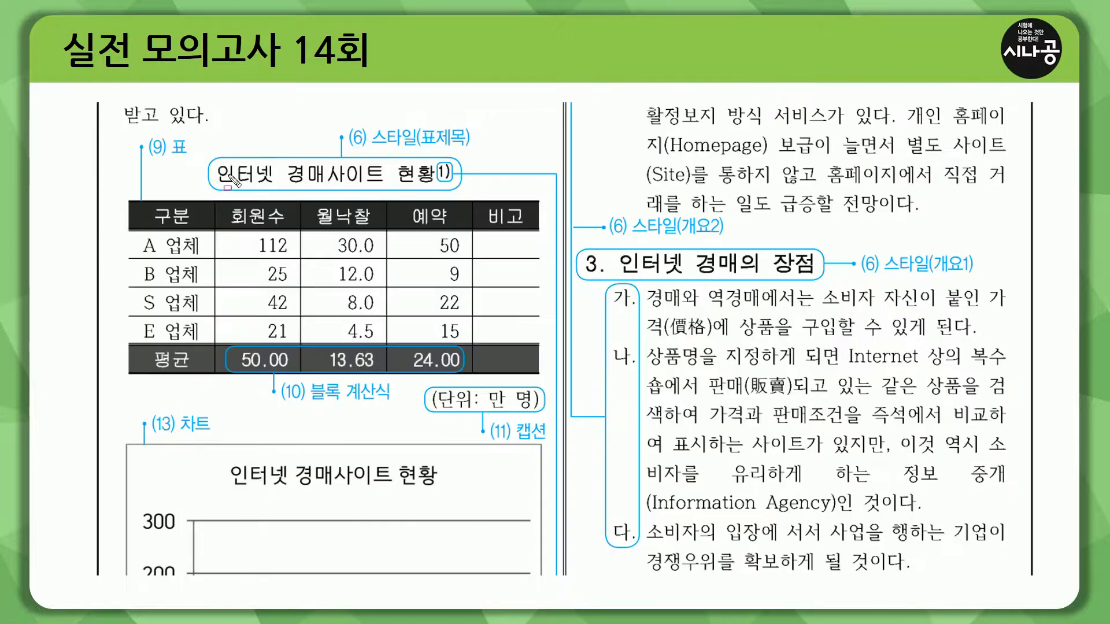
drag(212, 158, 465, 190)
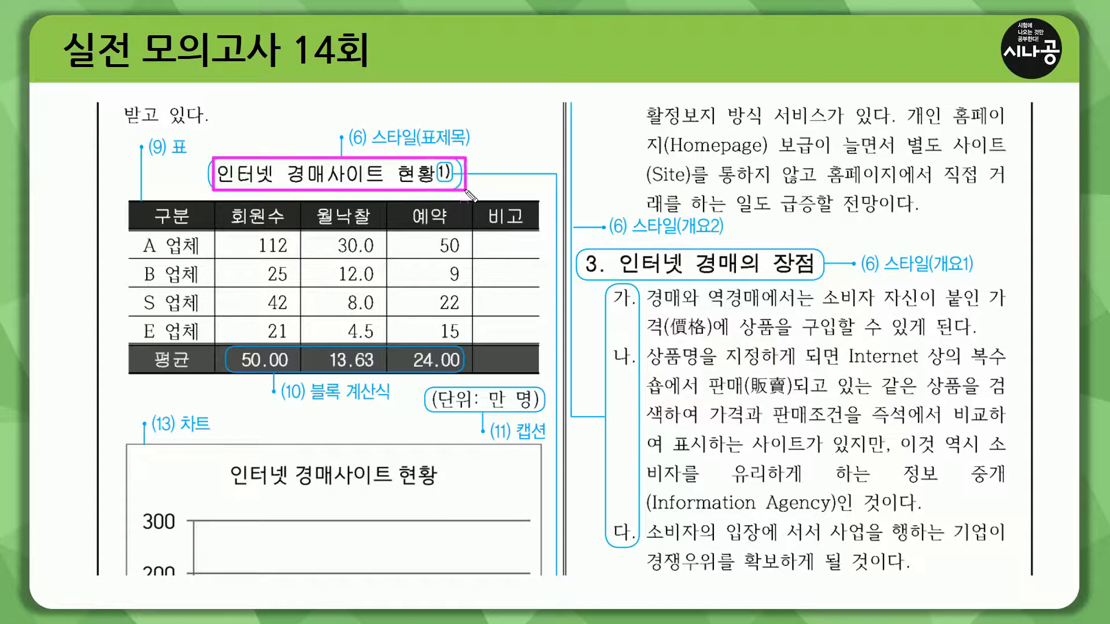
mouse_move(374, 148)
mouse_down()
mouse_move(469, 149)
mouse_move(448, 177)
mouse_move(455, 184)
mouse_move(556, 175)
mouse_up()
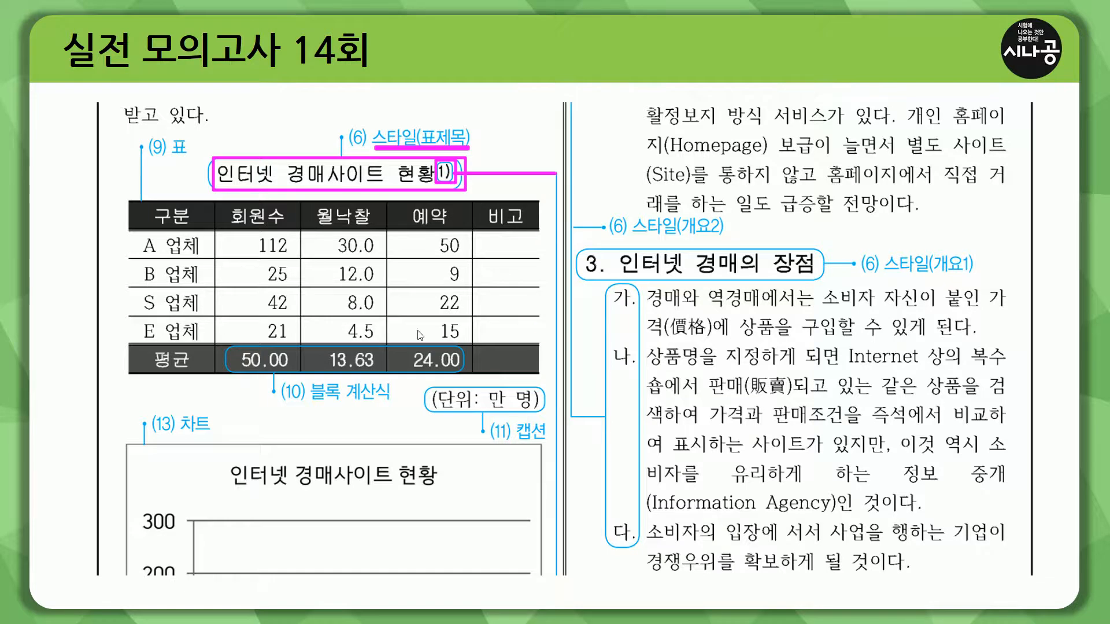
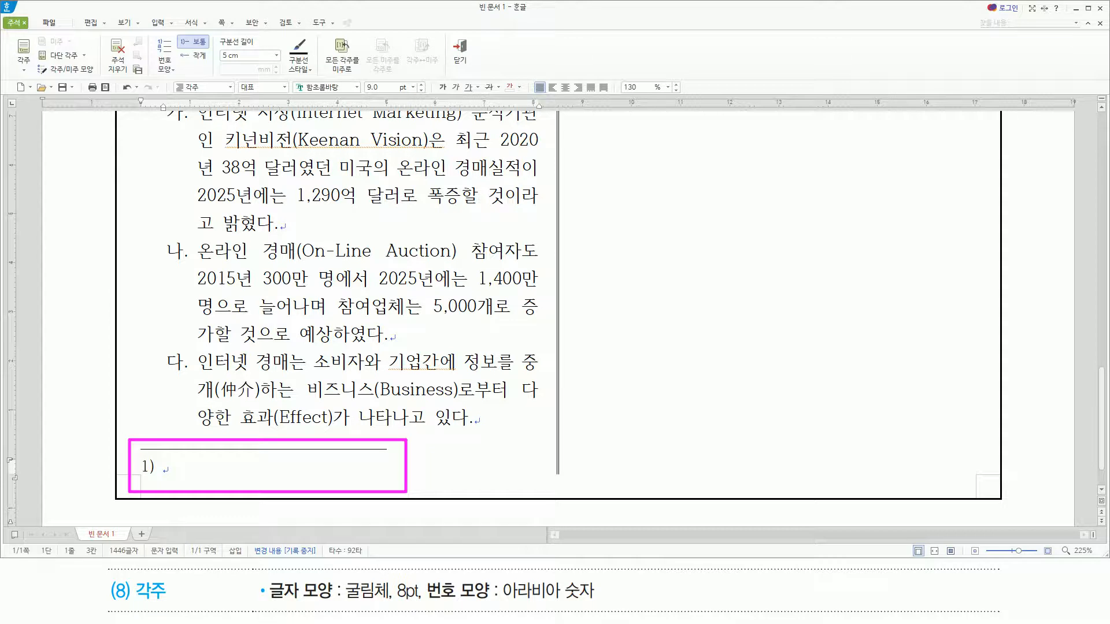
- Enter the text "자료: 법원경매정보" in footnote 1
text(자료:)
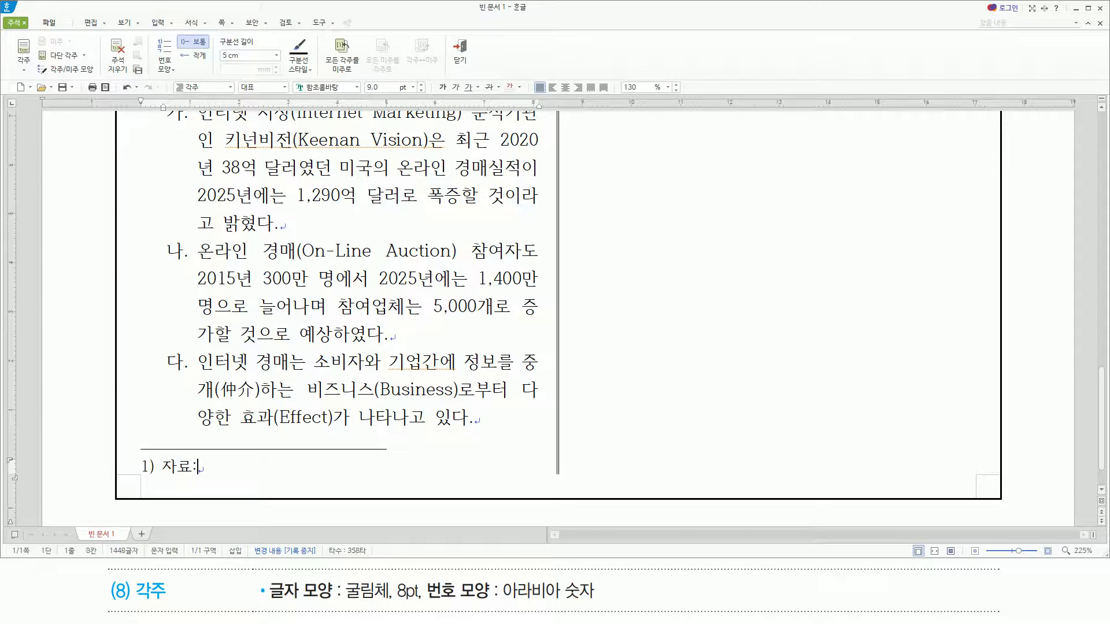
text( 법우)
text(원경매정)
text(보)
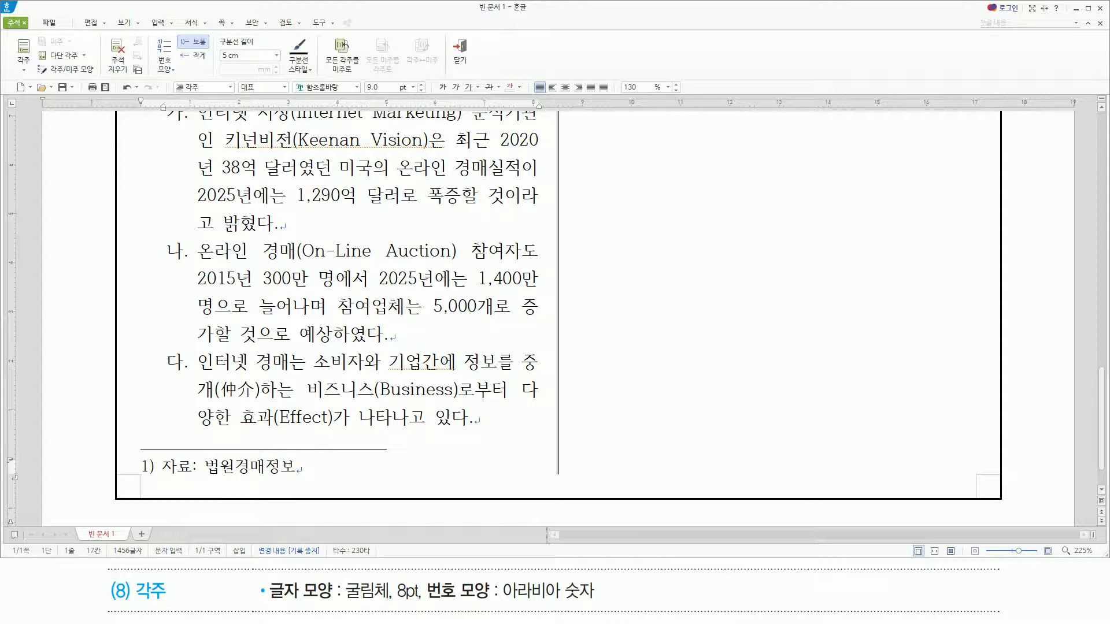
- Select the whole of footnote 1, including its number, and set its font to 굴림체 in the character format settings
key(shift+Left)
key(shift+Home)
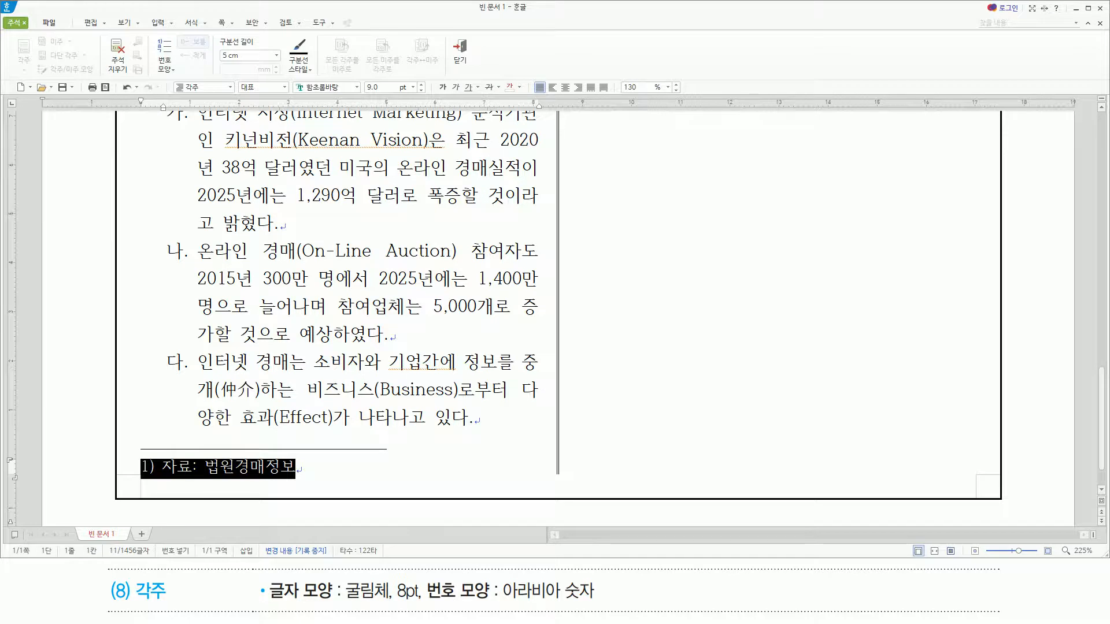
drag(275, 606, 426, 606)
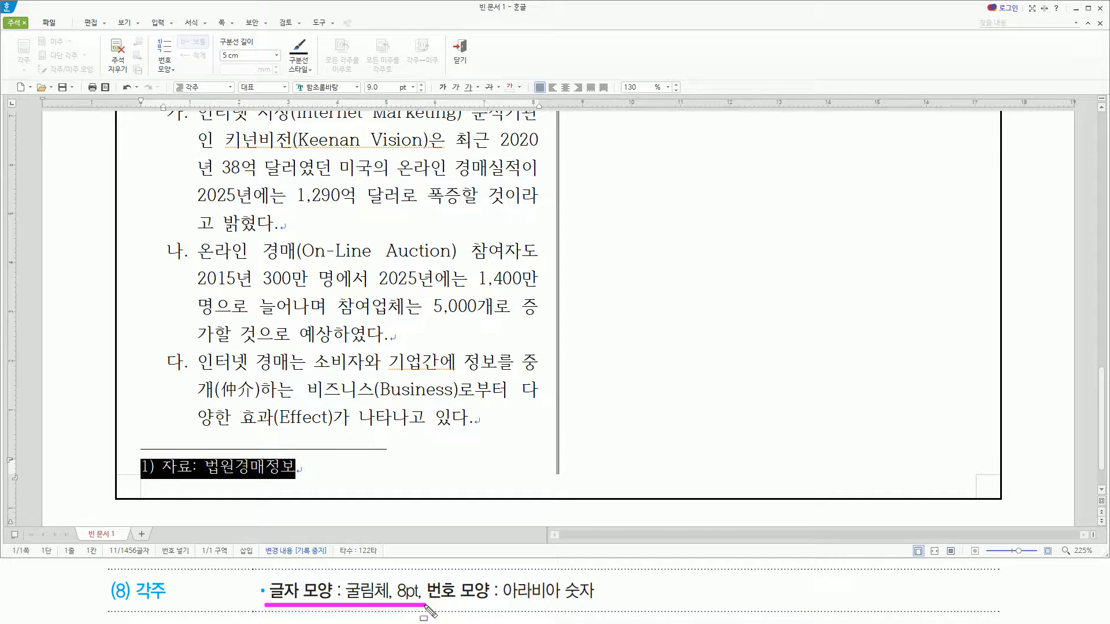
drag(500, 605, 597, 605)
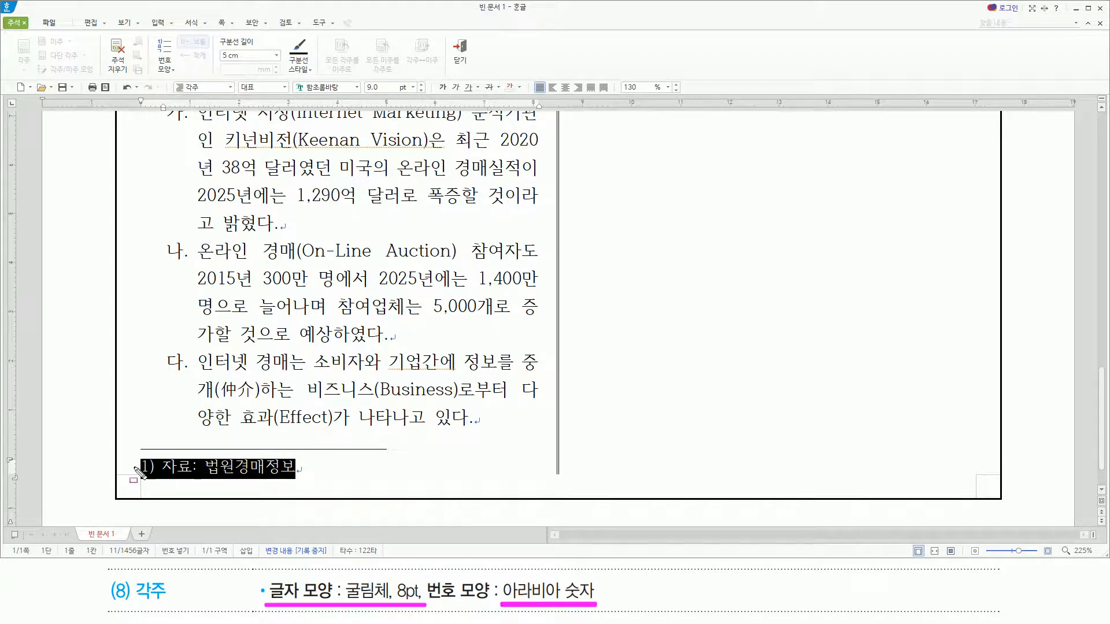
drag(135, 454, 161, 484)
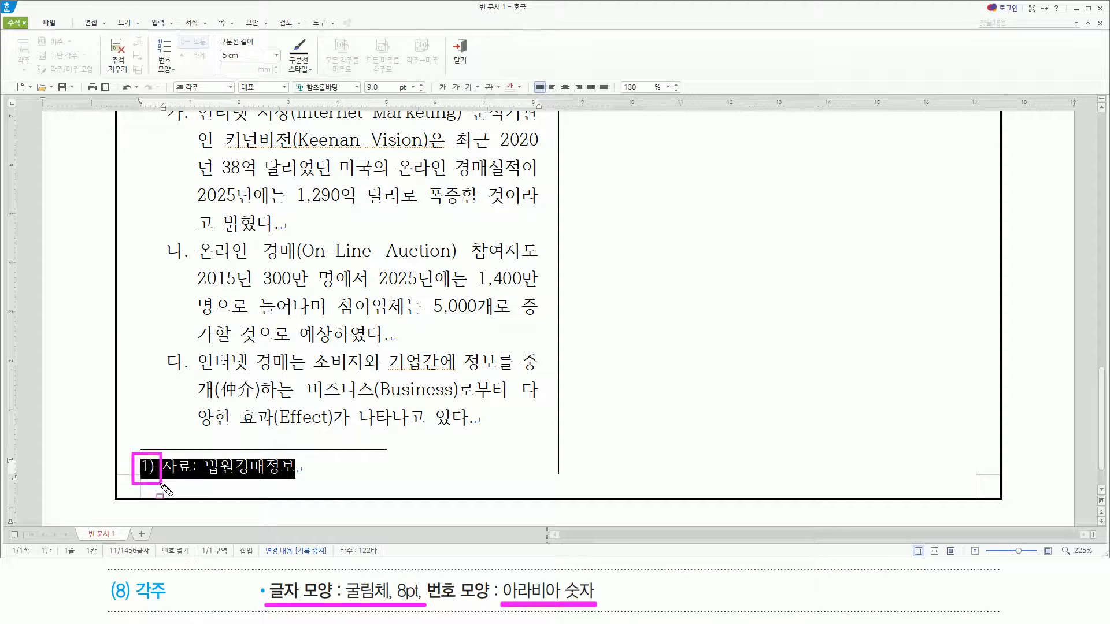
key(Escape)
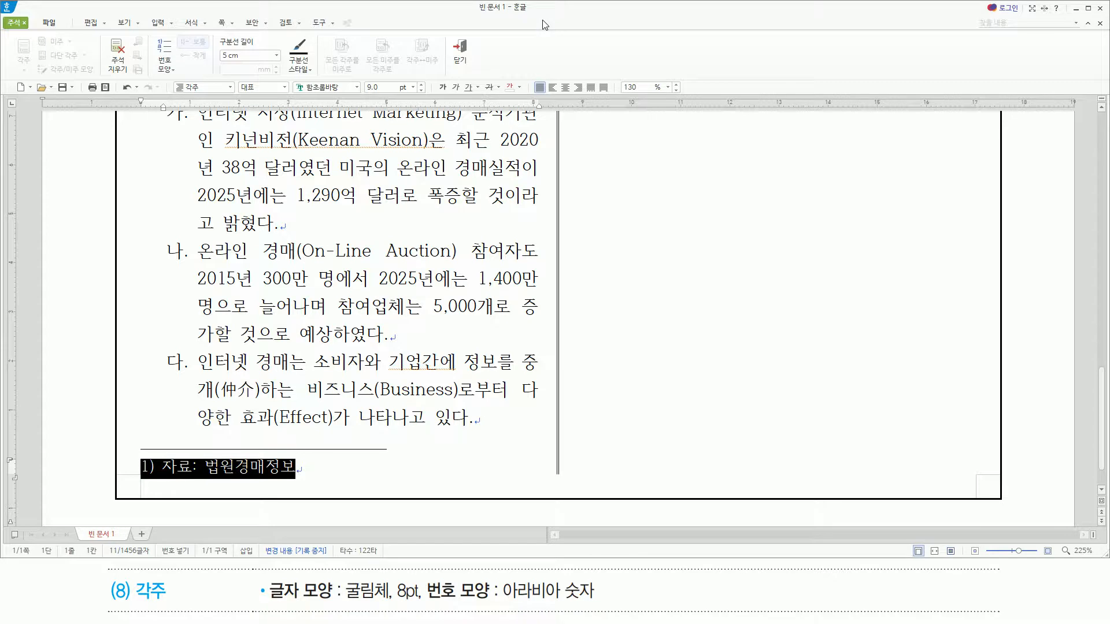
key(alt+l)
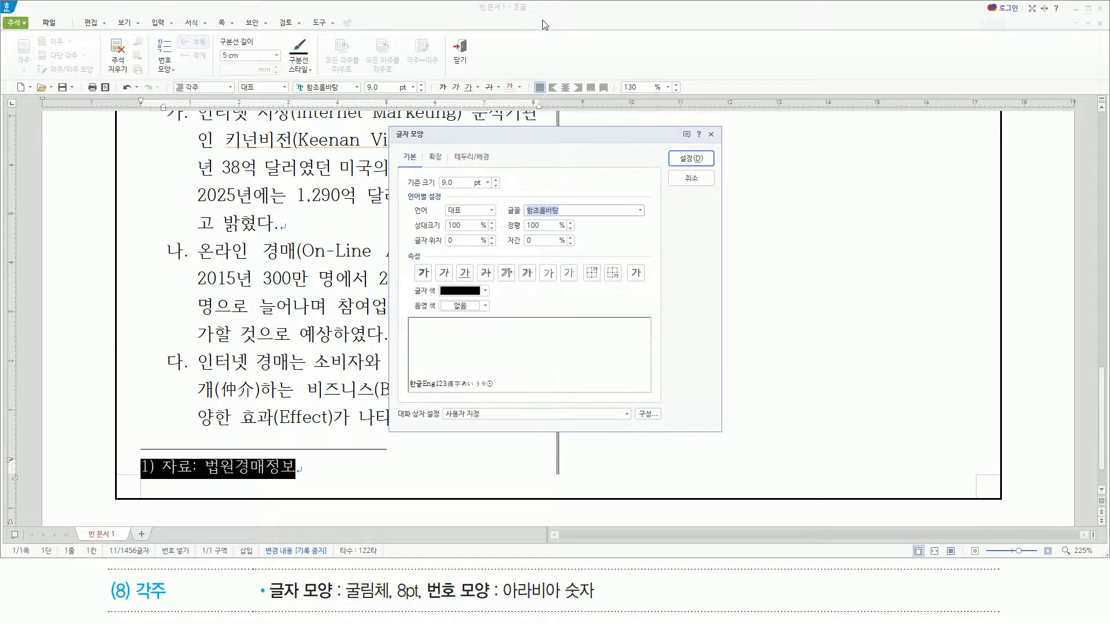
text(굴림체)
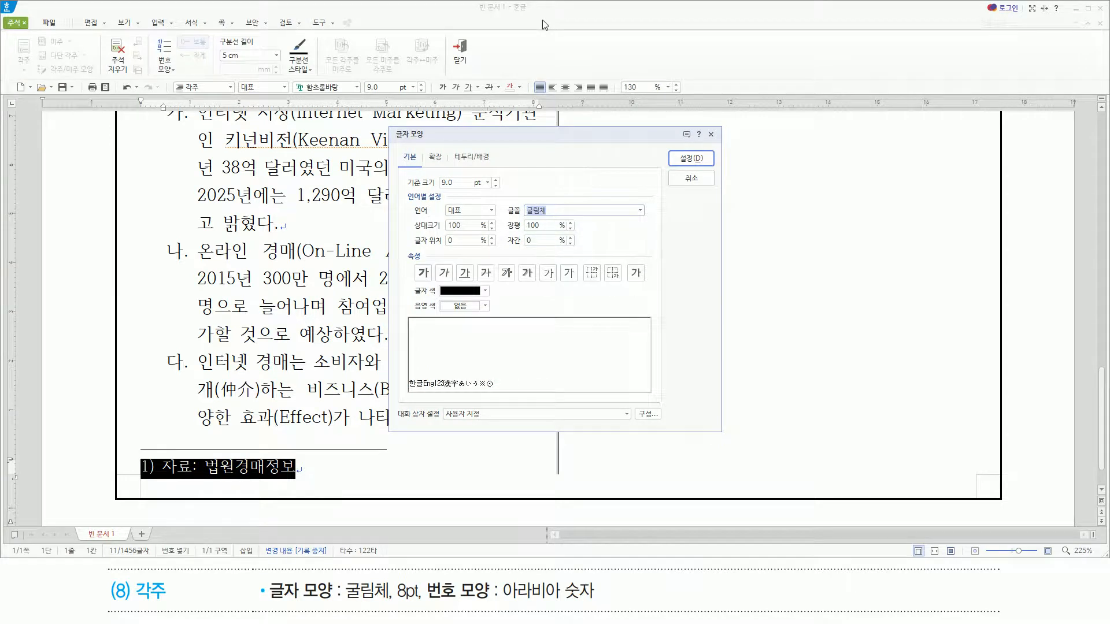
- Set the footnote's base font size to 8 pt and apply the character formatting
key(alt)
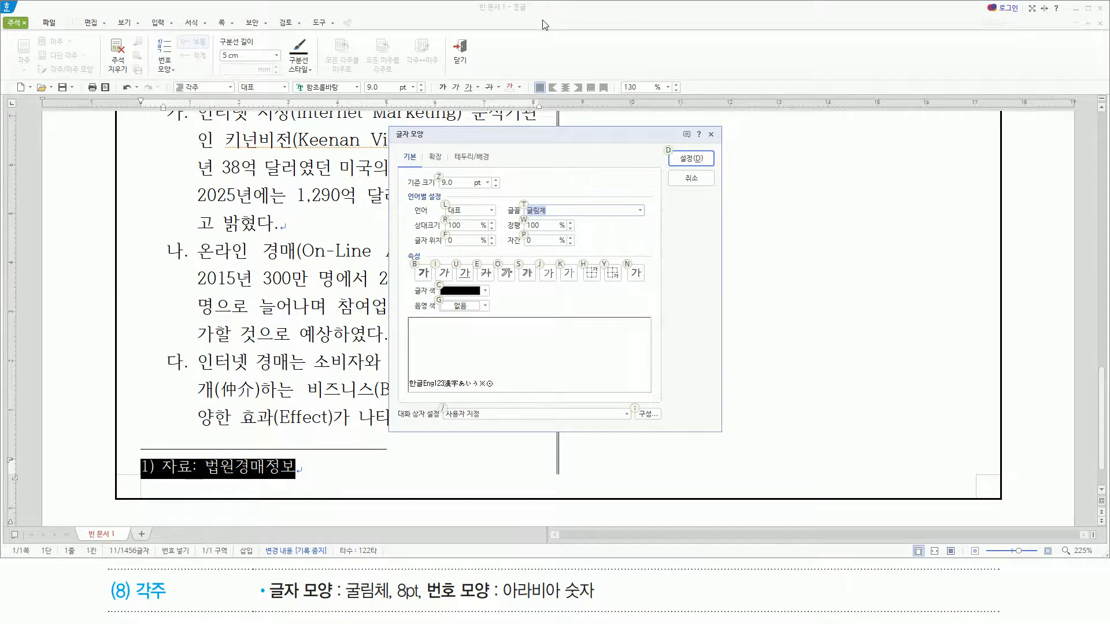
text(z)
text(8)
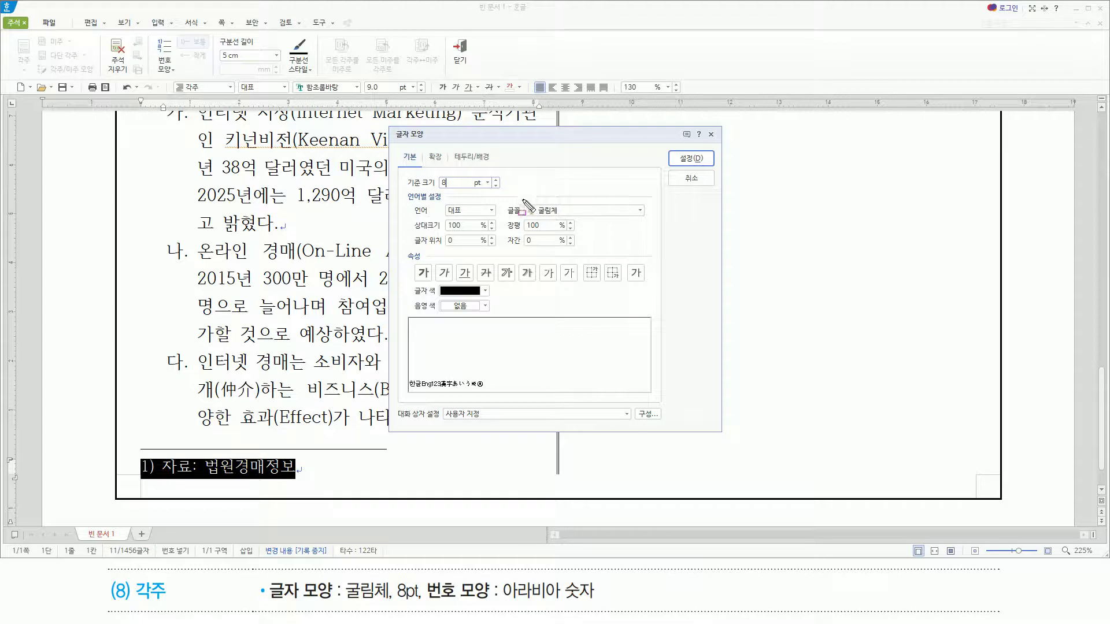
drag(432, 170, 458, 189)
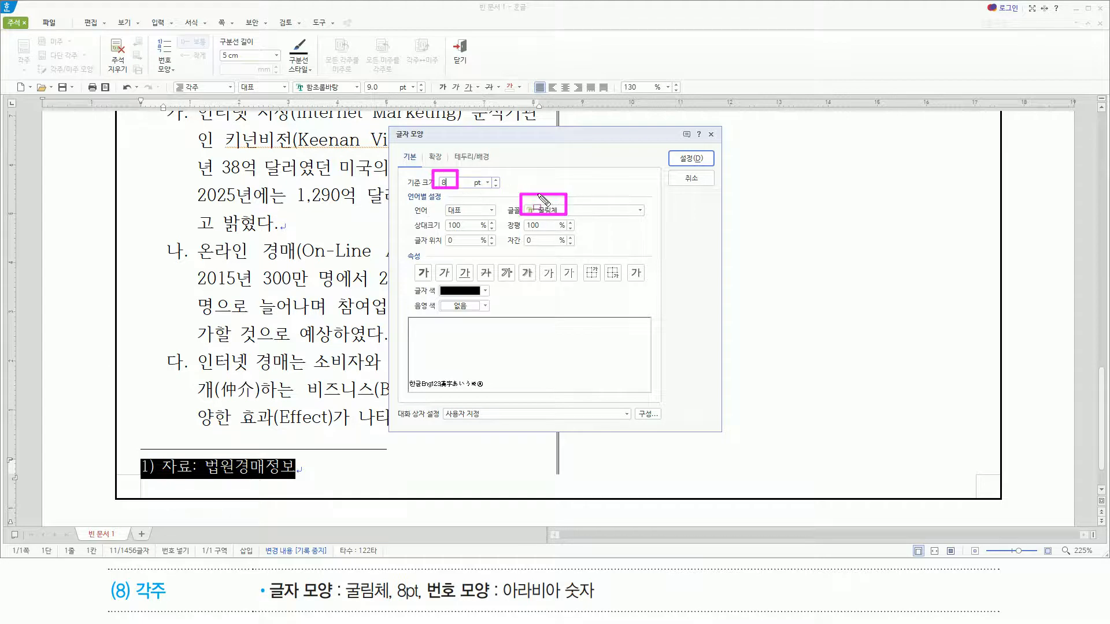
key(Escape)
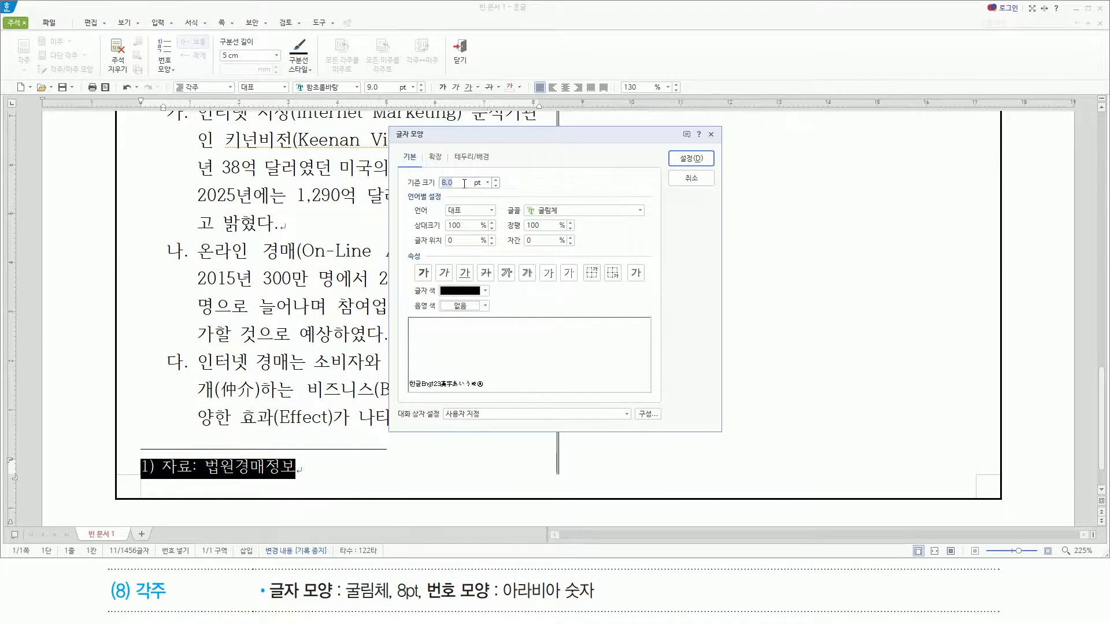
key(Return)
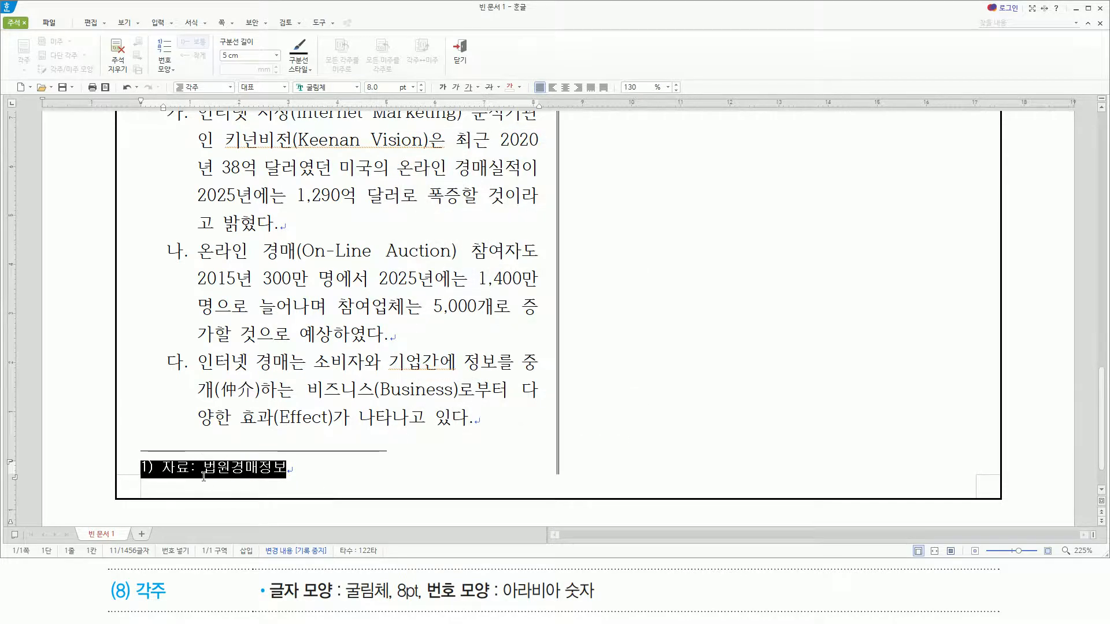
- Start a hyperlink on the words 법원경매정보 in the footnote and choose a web address (웹 주소) as the link target
drag(202, 477, 285, 477)
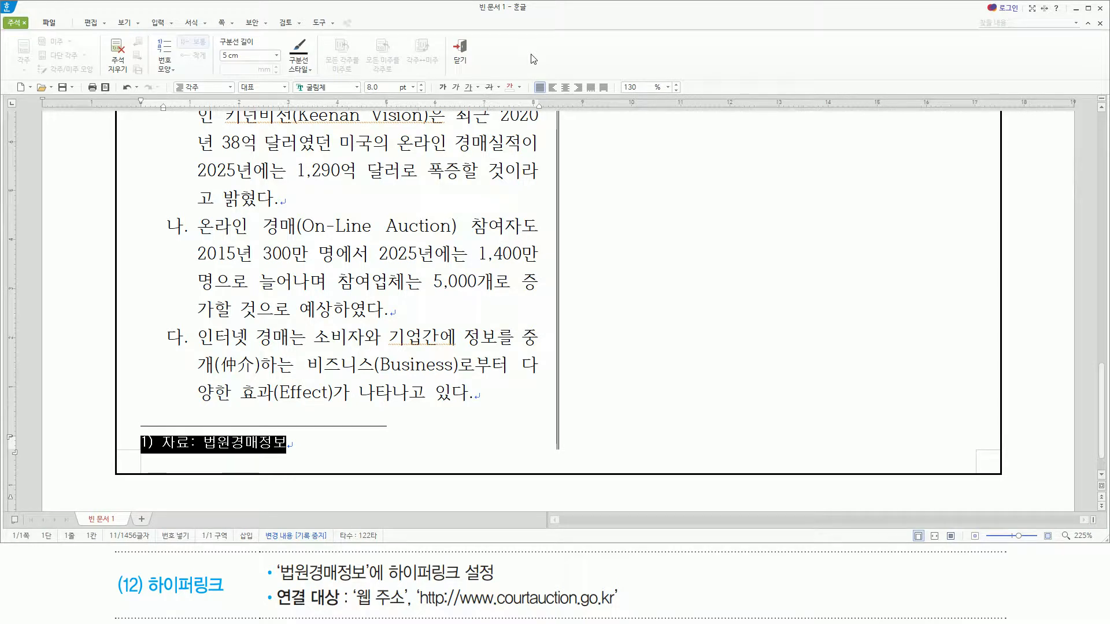
key(End)
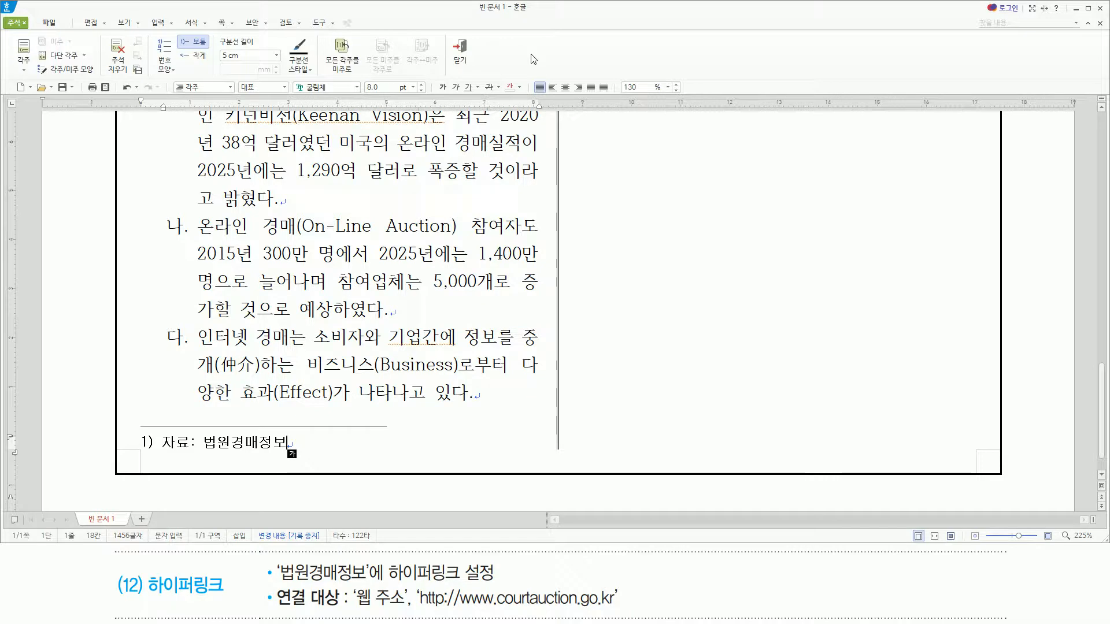
key(ctrl+shift+Left)
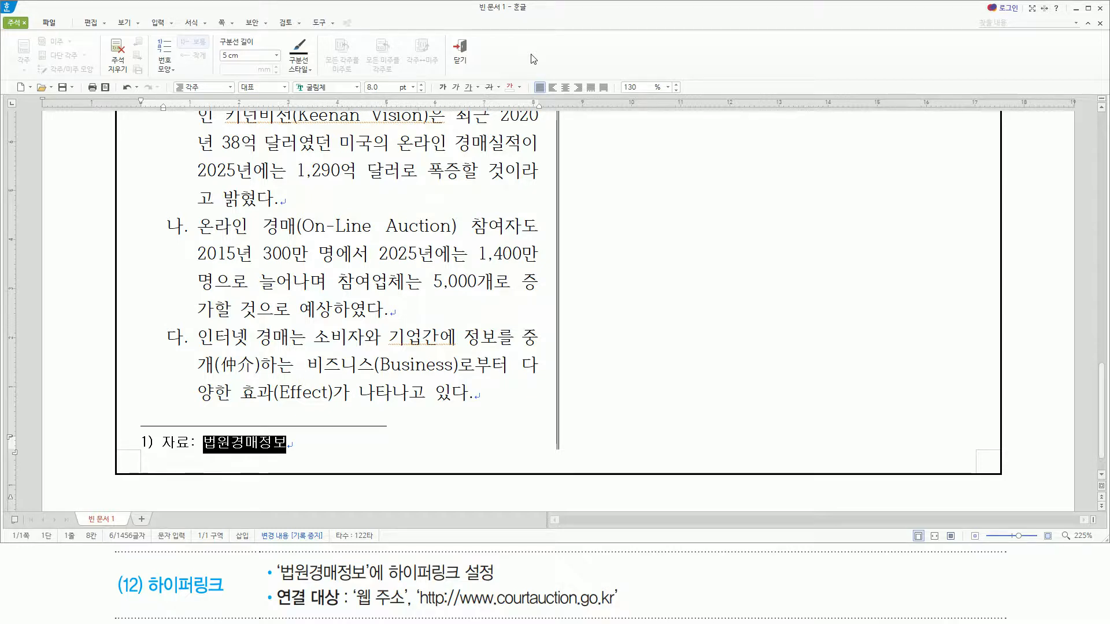
key(ctrl+k)
key(h)
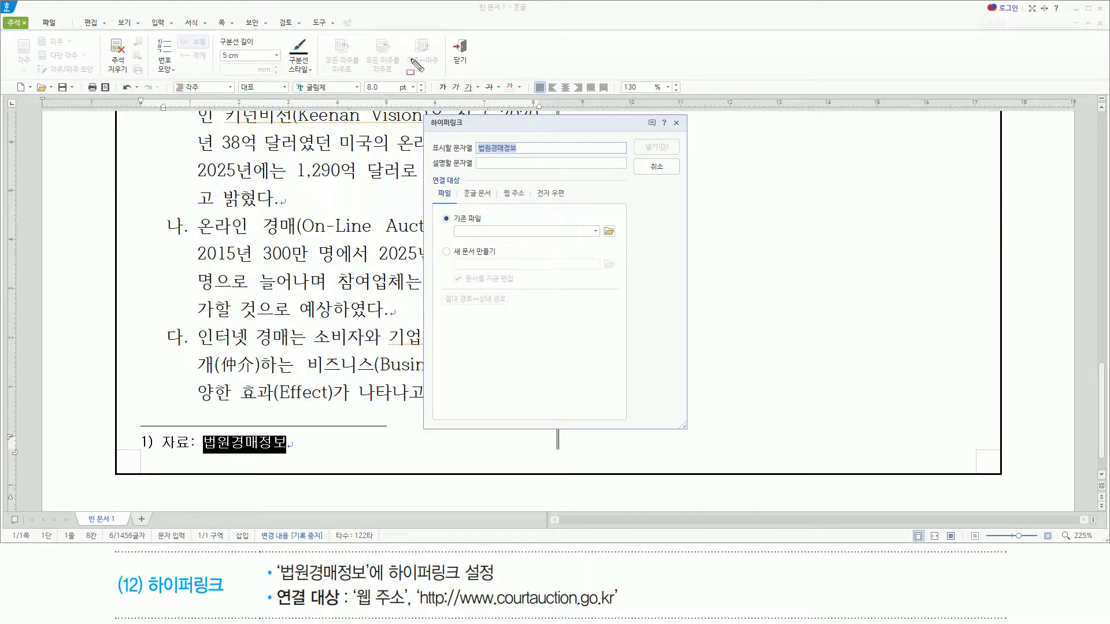
mouse_move(683, 426)
mouse_down()
mouse_move(676, 452)
mouse_move(693, 442)
mouse_up()
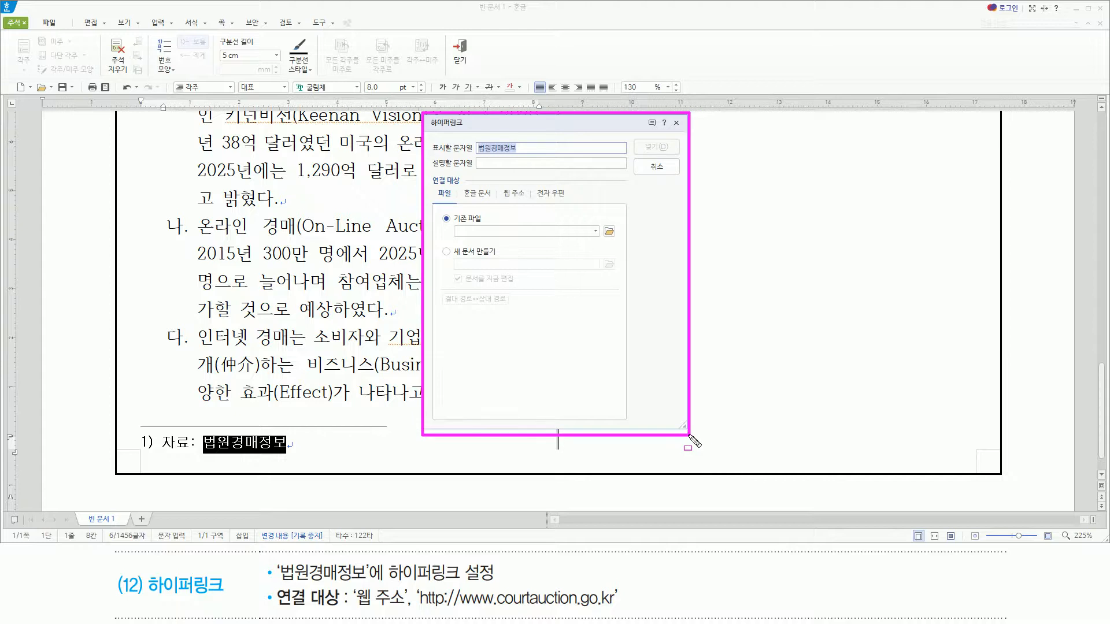
drag(354, 607, 617, 609)
drag(495, 185, 530, 201)
key(Escape)
click(514, 194)
click(492, 234)
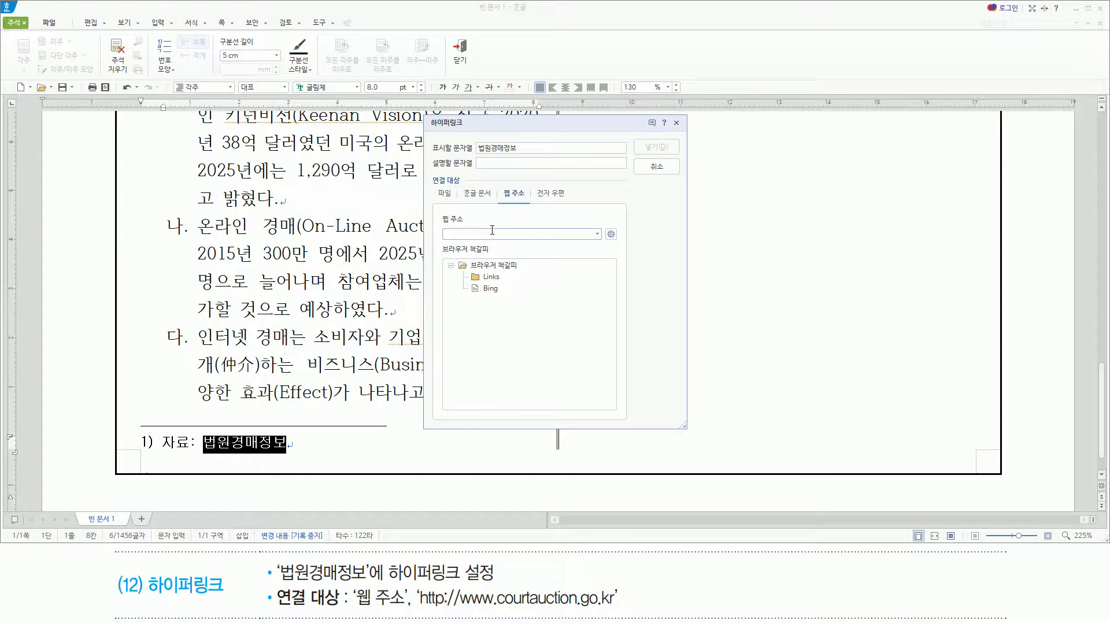
text(http://www.courtauction.r)
key(BackSpace)
text(go.kr)
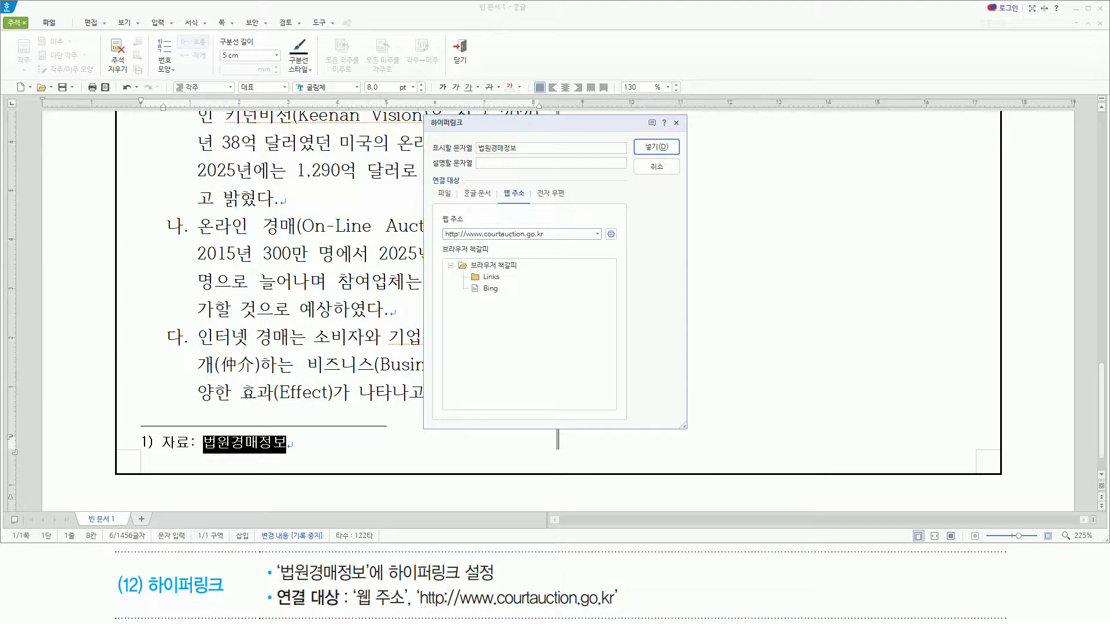
click(654, 146)
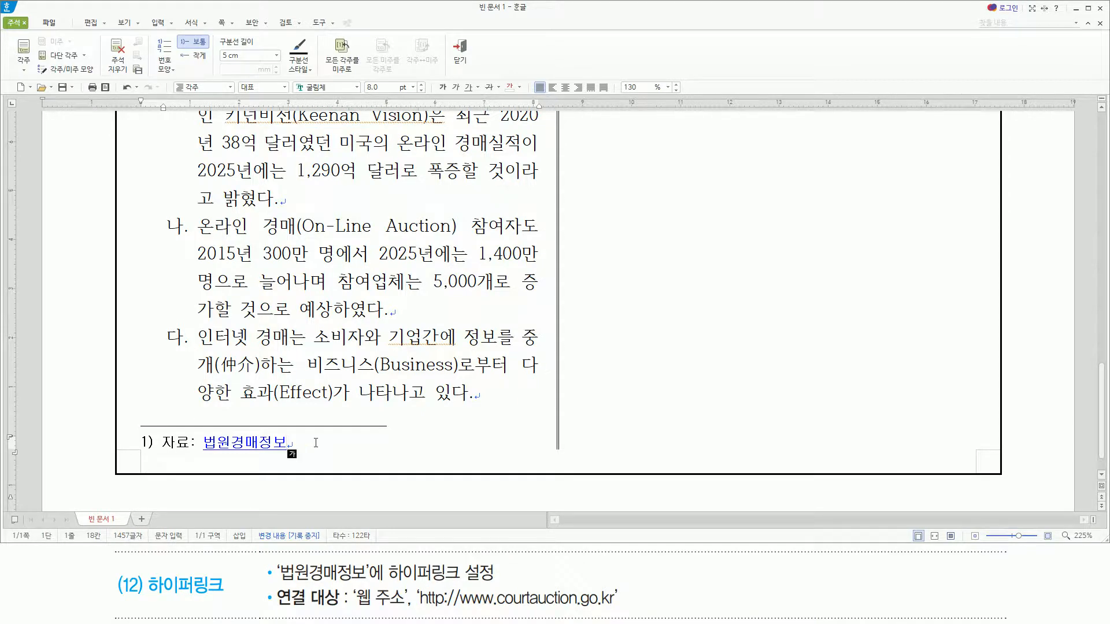
key(shift+Escape)
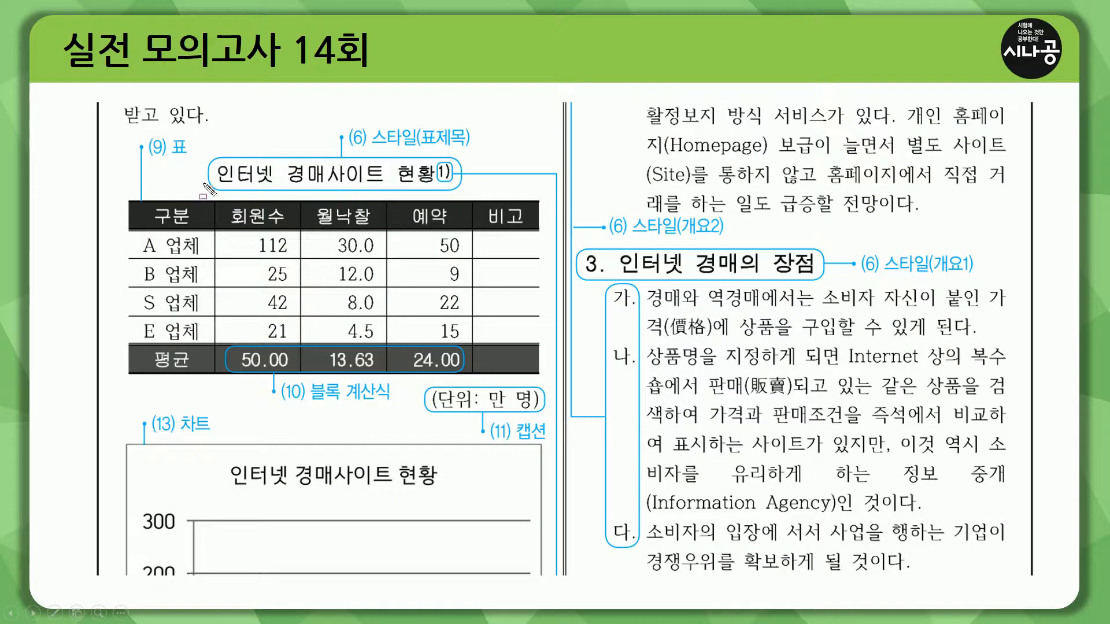
drag(178, 186, 499, 186)
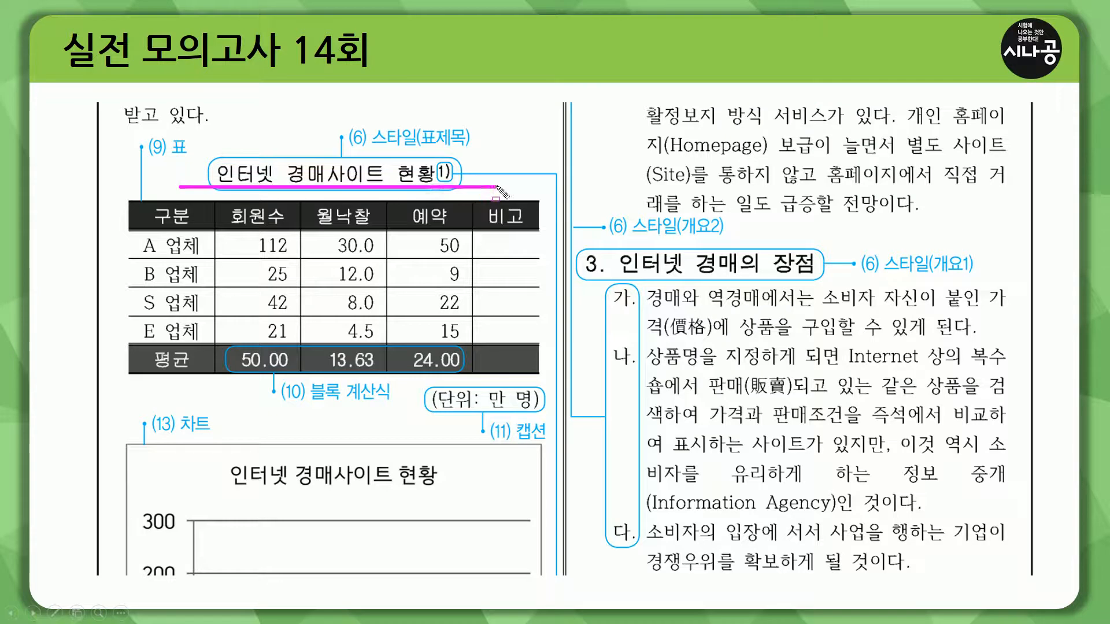
mouse_move(435, 164)
mouse_down()
mouse_move(456, 173)
mouse_move(435, 165)
mouse_up()
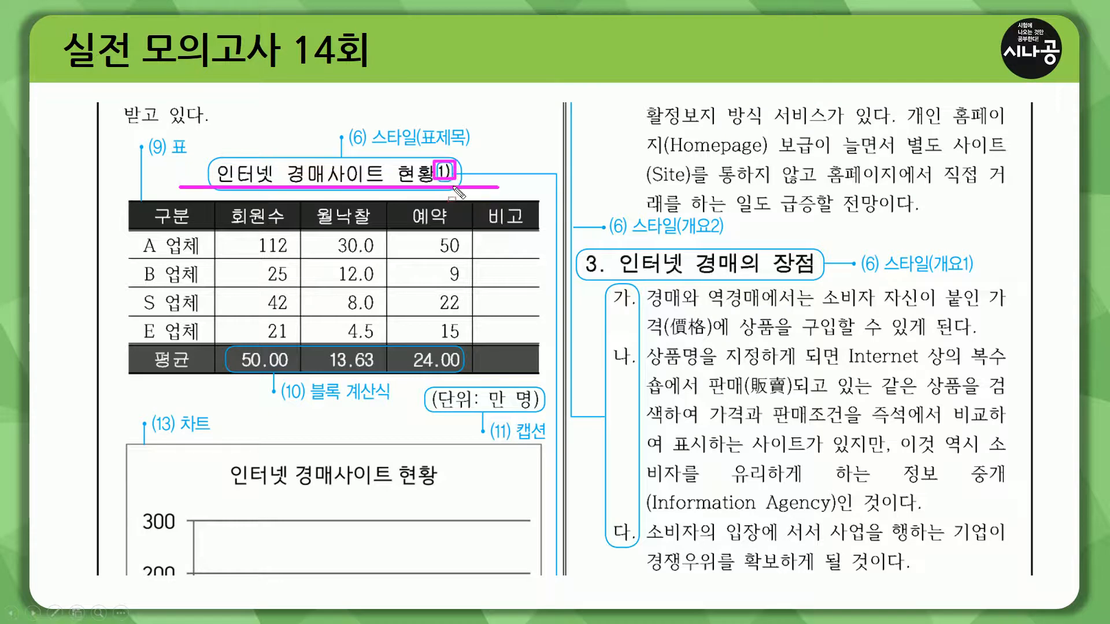
drag(133, 129, 192, 162)
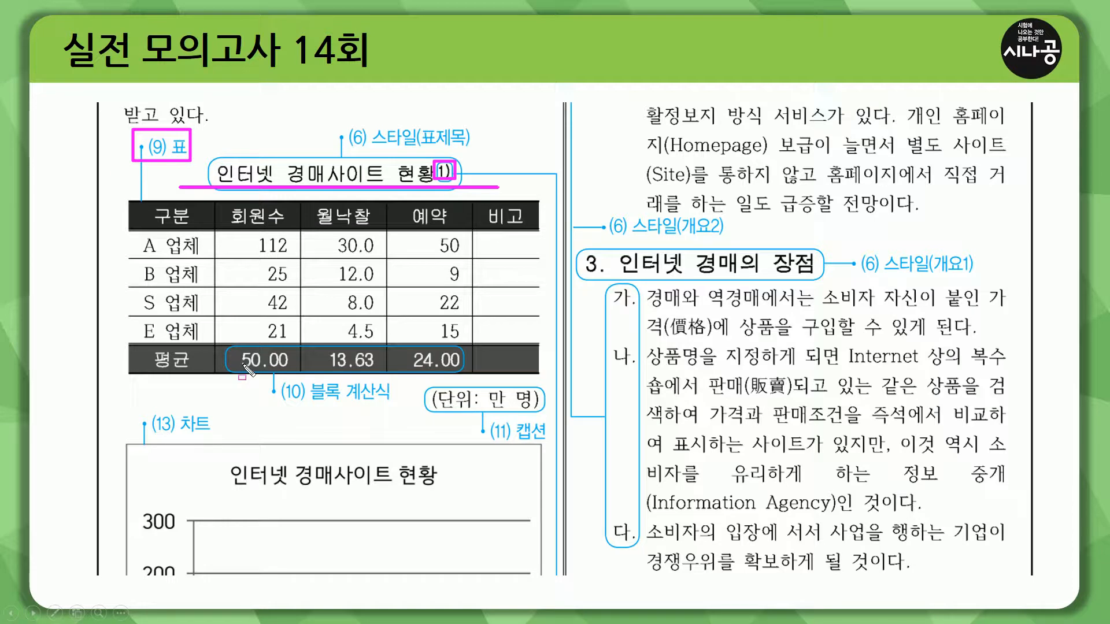
mouse_move(229, 342)
mouse_down()
mouse_move(465, 382)
mouse_move(552, 441)
mouse_up()
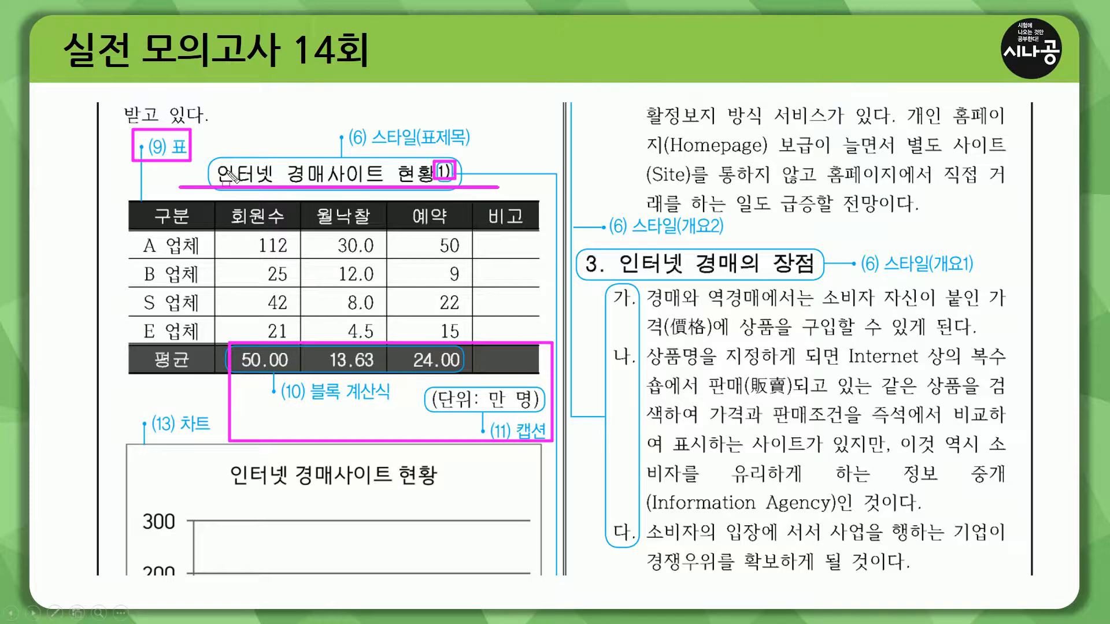
key(e)
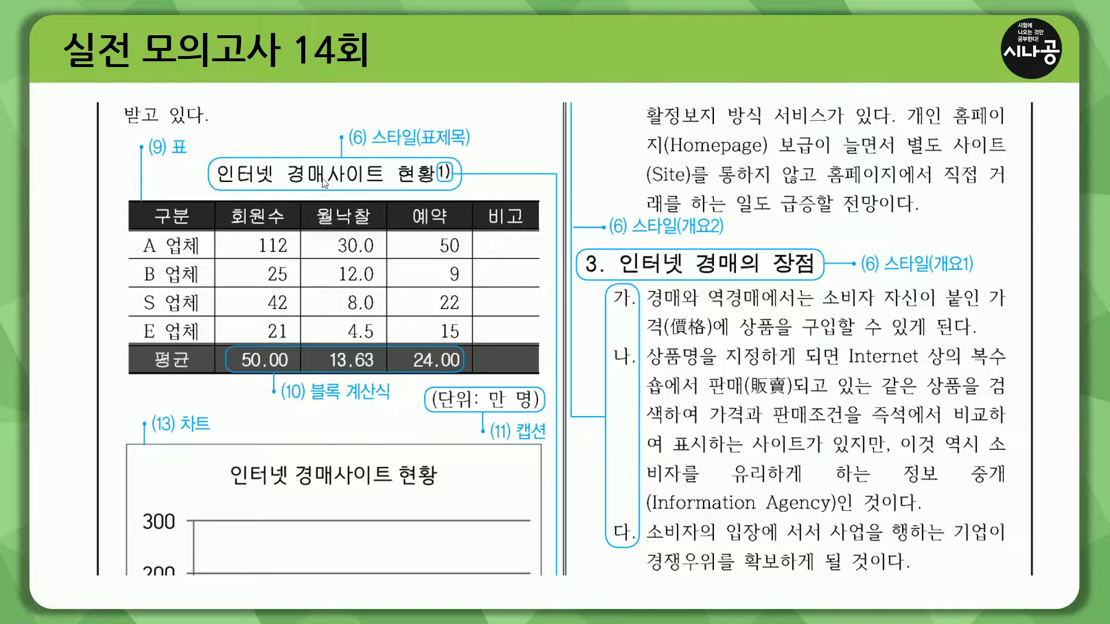
key(Right)
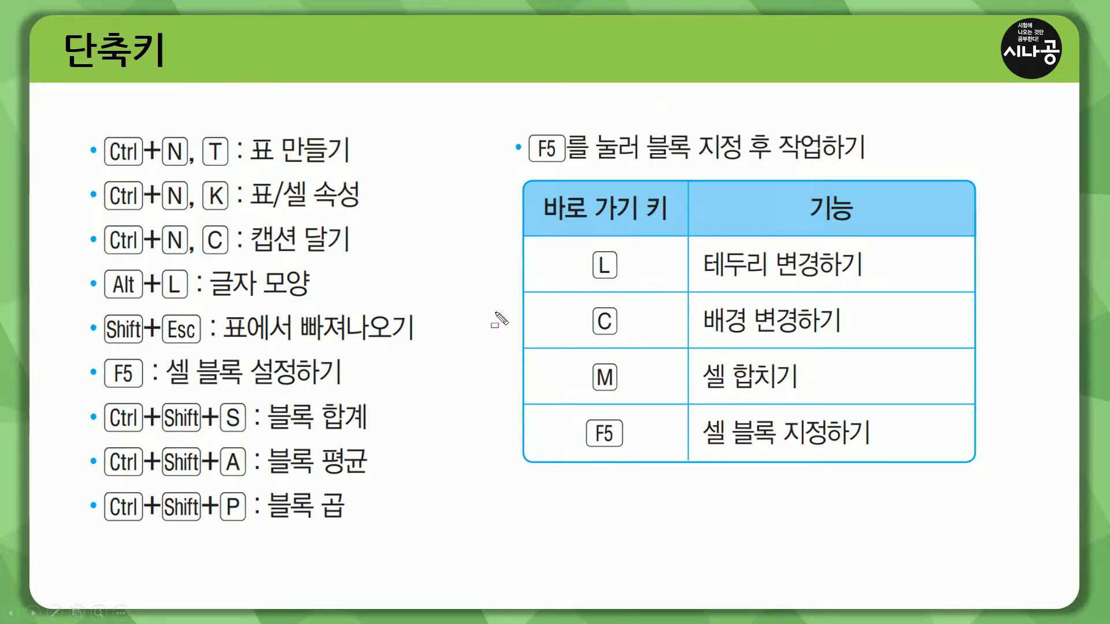
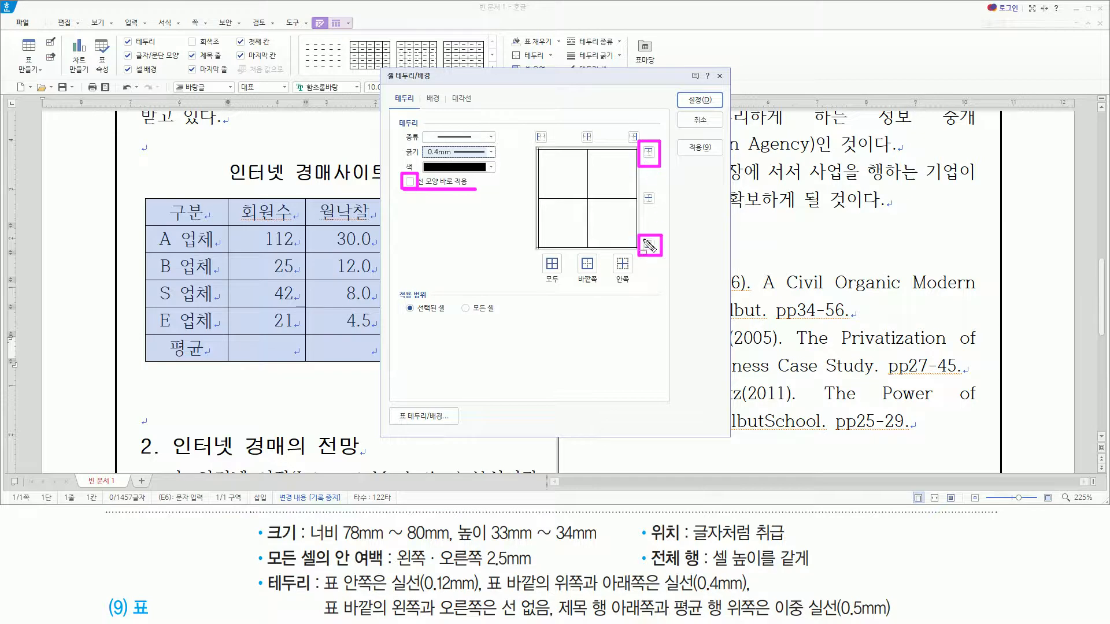
- Apply a 0.4 mm solid line to the upper and lower outer borders of the selected table cells
key(Escape)
click(648, 152)
click(649, 244)
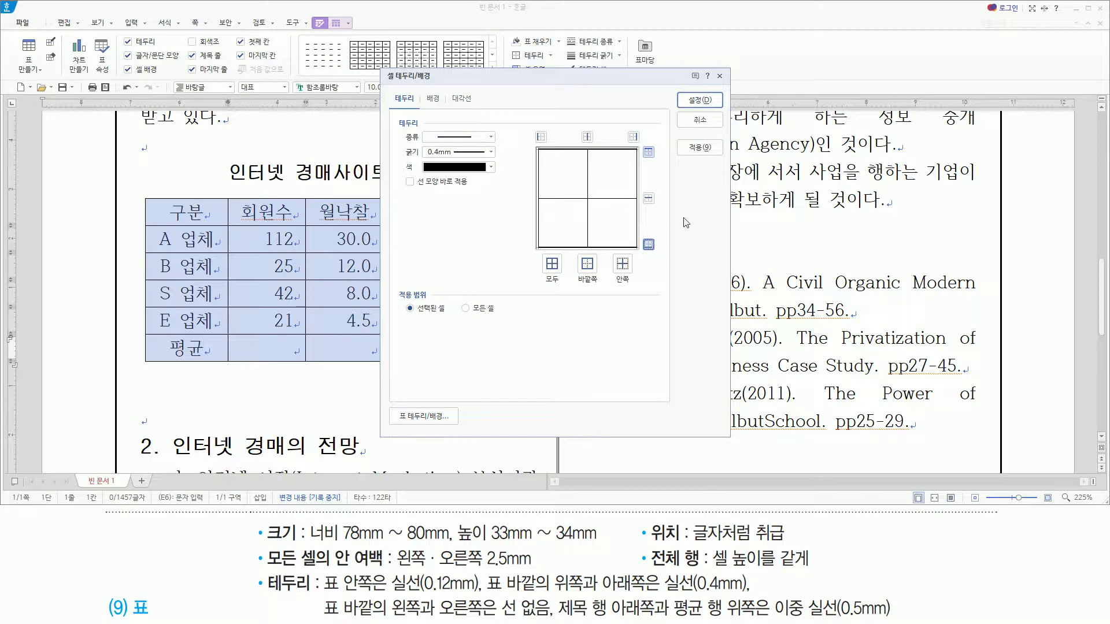
drag(684, 87, 714, 111)
key(Escape)
click(700, 99)
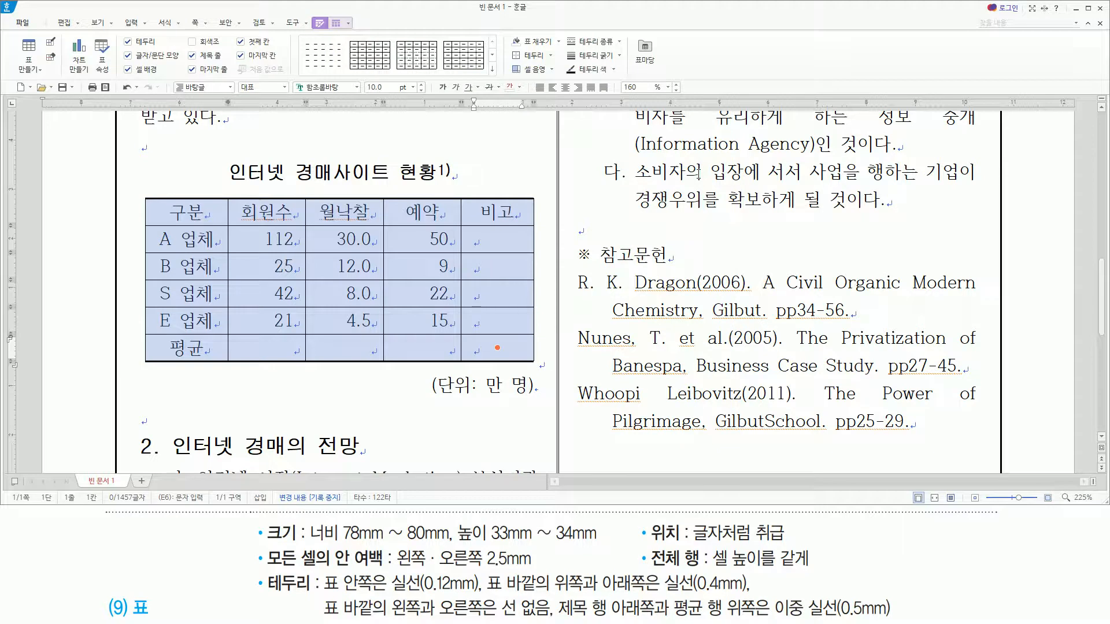
mouse_move(316, 593)
mouse_down()
mouse_move(340, 617)
mouse_move(554, 620)
mouse_up()
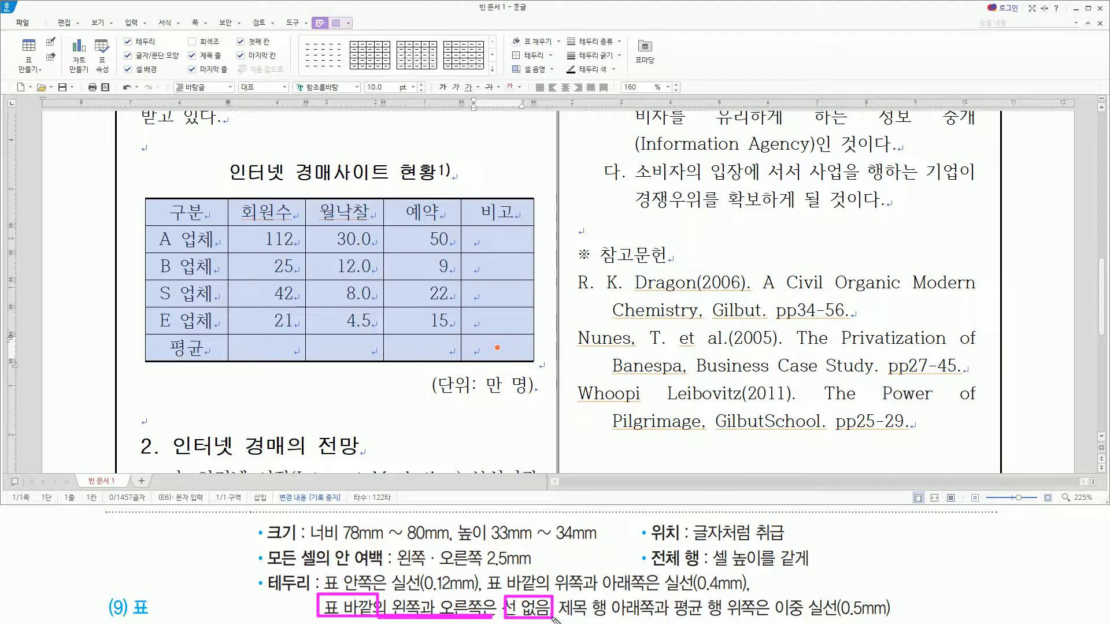
drag(147, 200, 145, 363)
drag(533, 197, 533, 364)
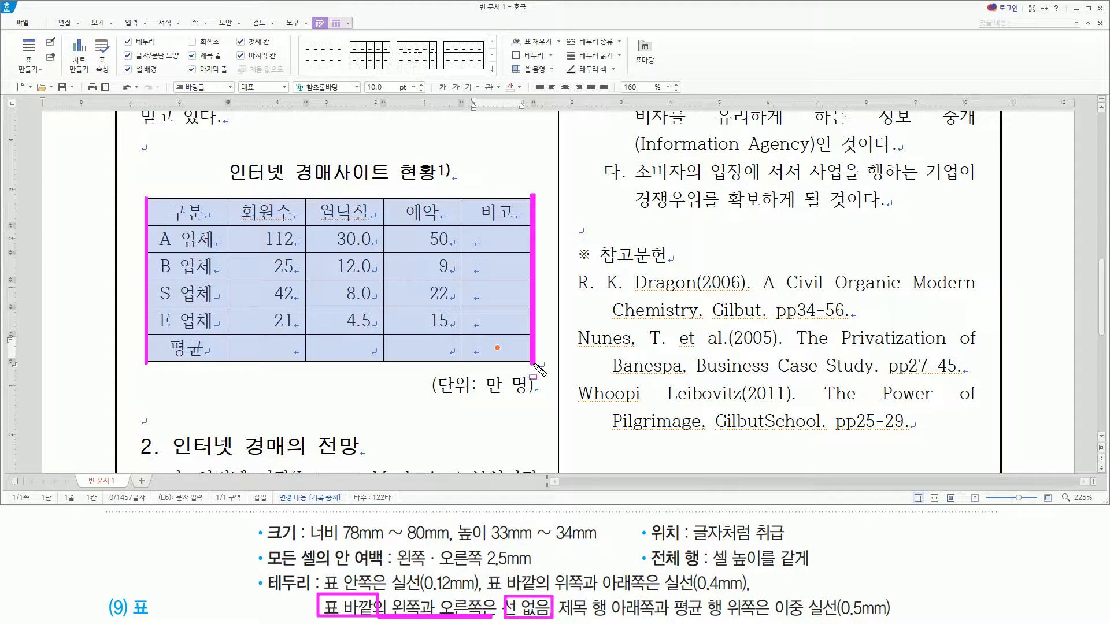
key(Escape)
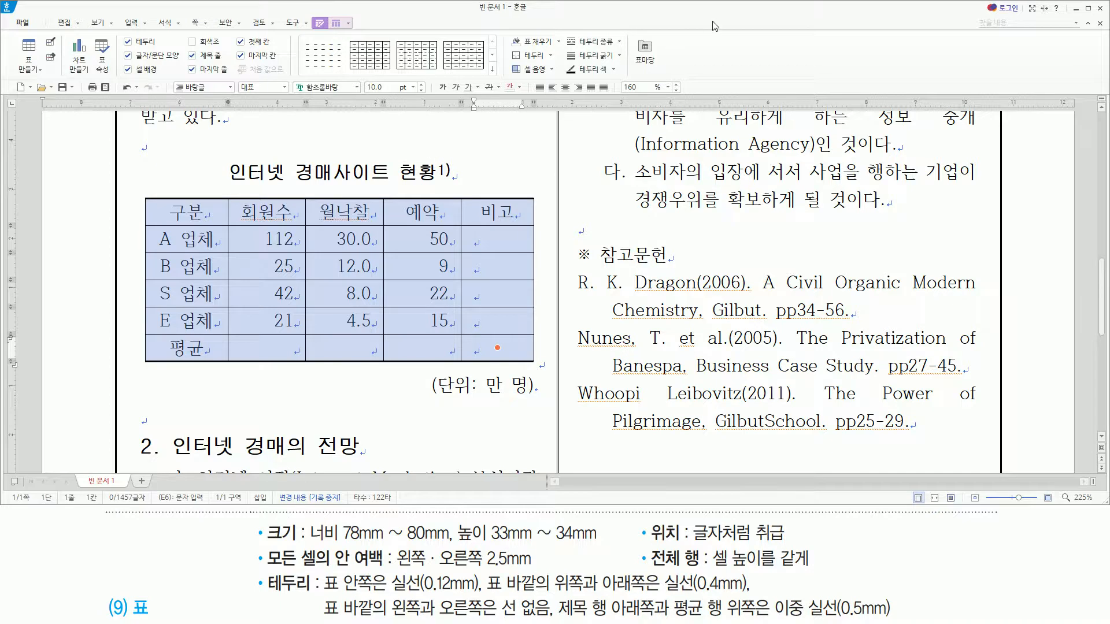
- Remove the left and right outer borders of the selected table by setting their line type to none (없음)
key(l)
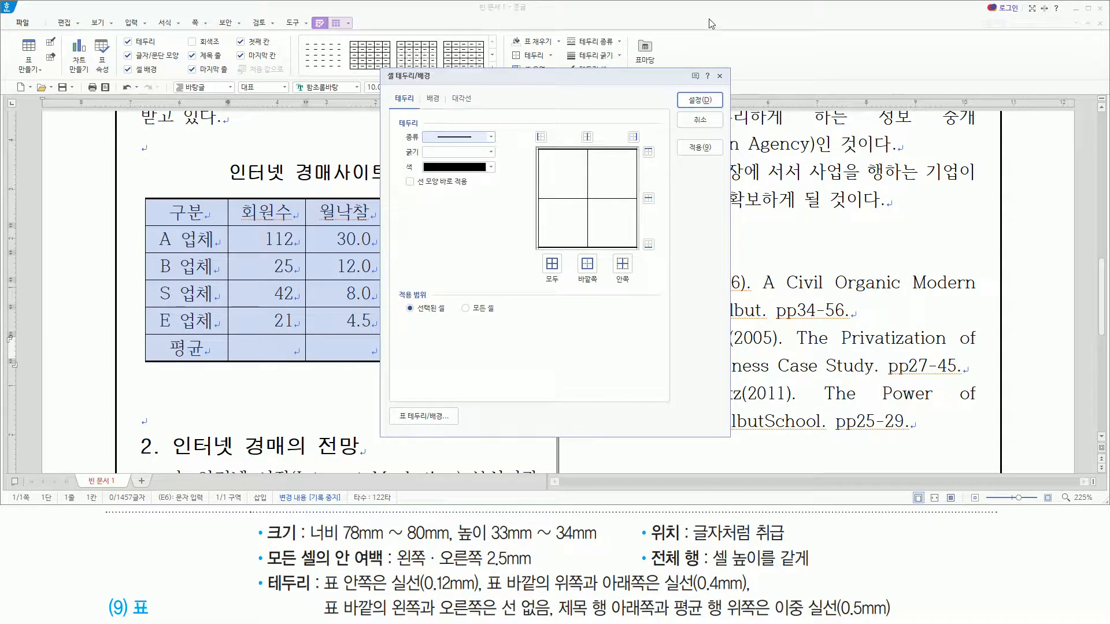
mouse_move(381, 69)
mouse_down()
mouse_move(638, 403)
mouse_move(732, 437)
mouse_up()
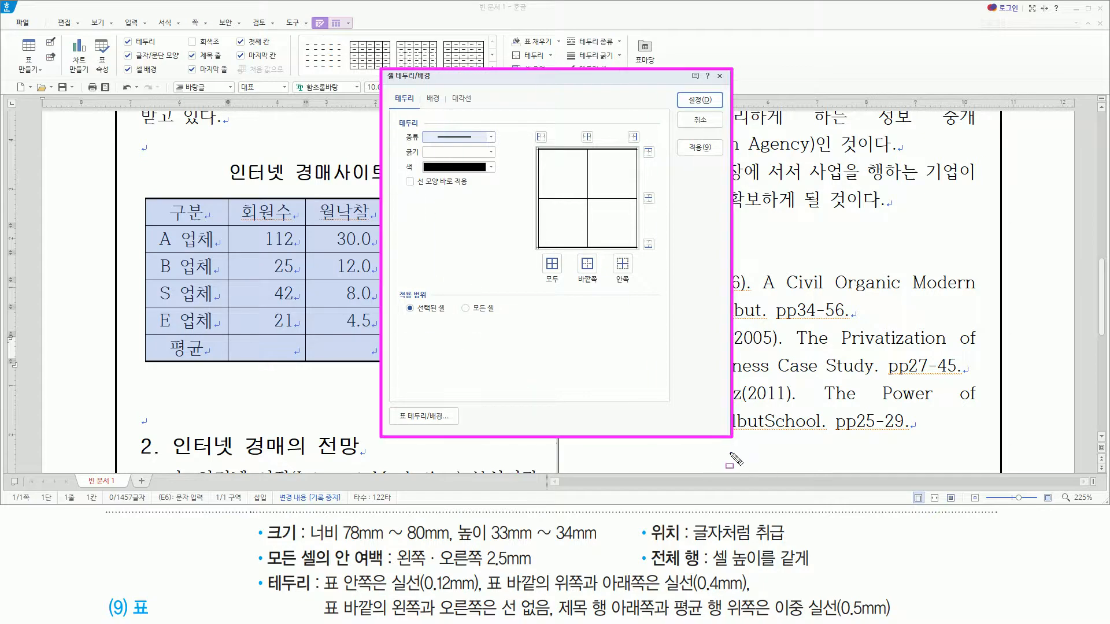
key(Escape)
click(444, 138)
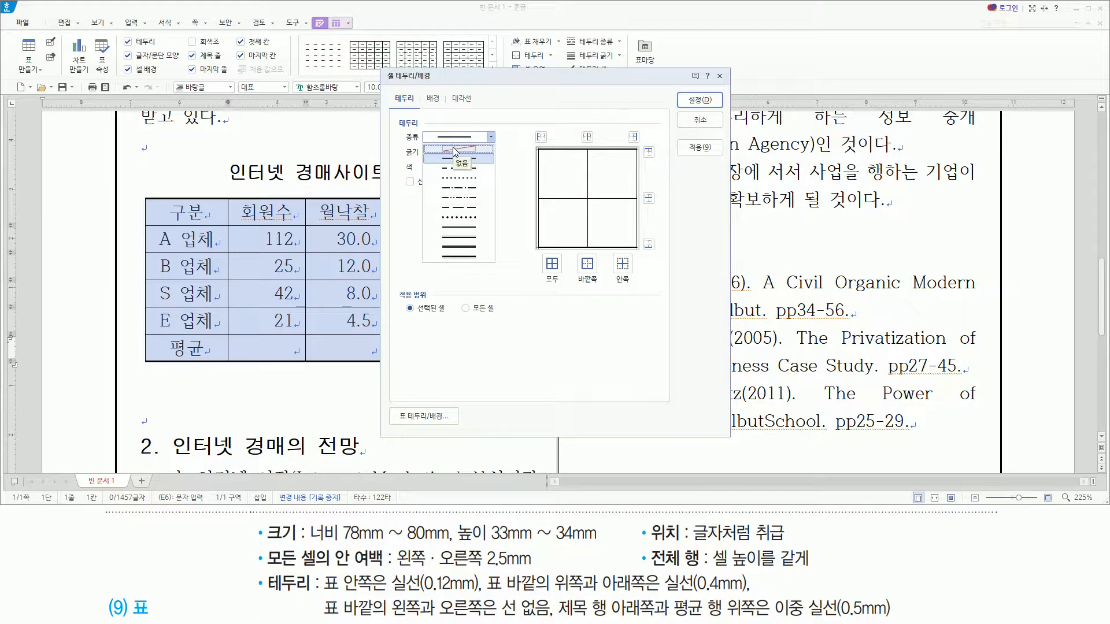
click(453, 147)
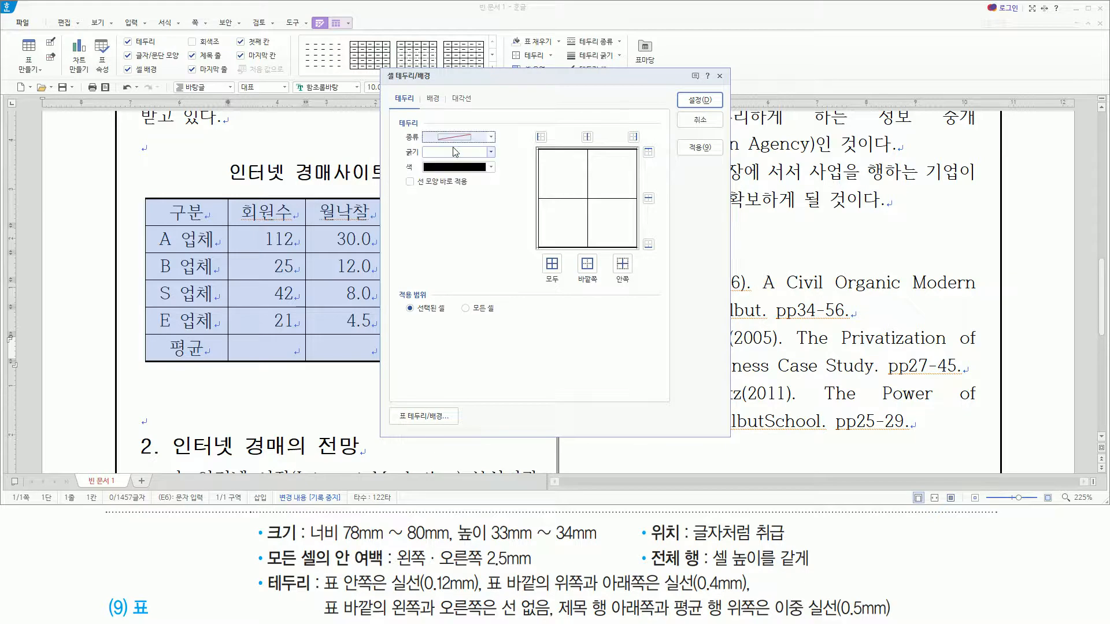
click(634, 137)
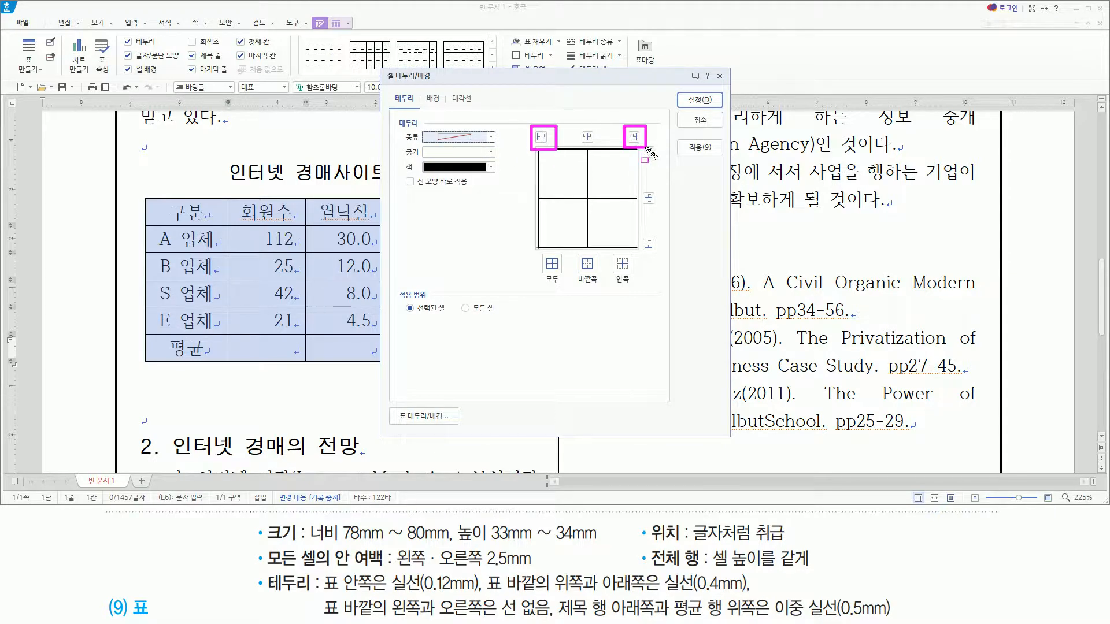
key(Escape)
click(535, 134)
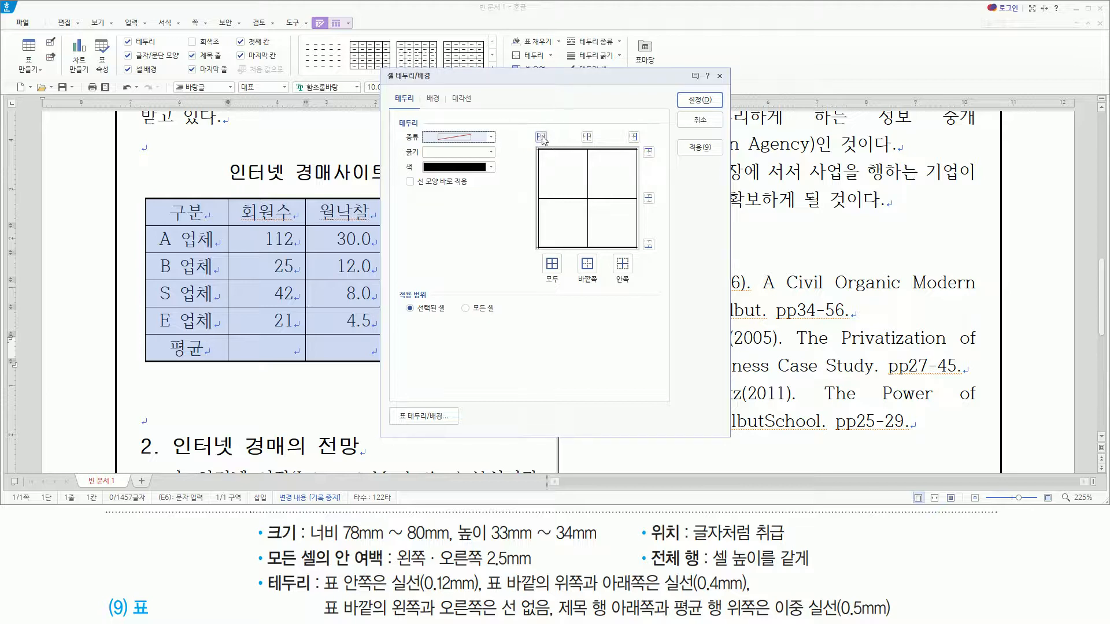
click(541, 137)
click(633, 137)
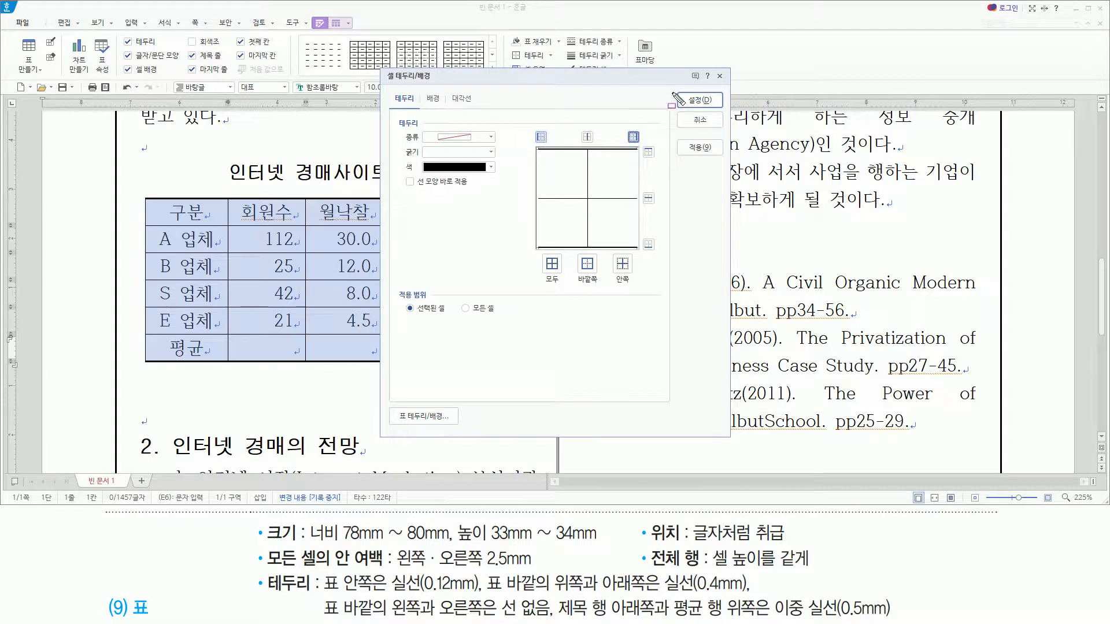
drag(673, 91, 719, 109)
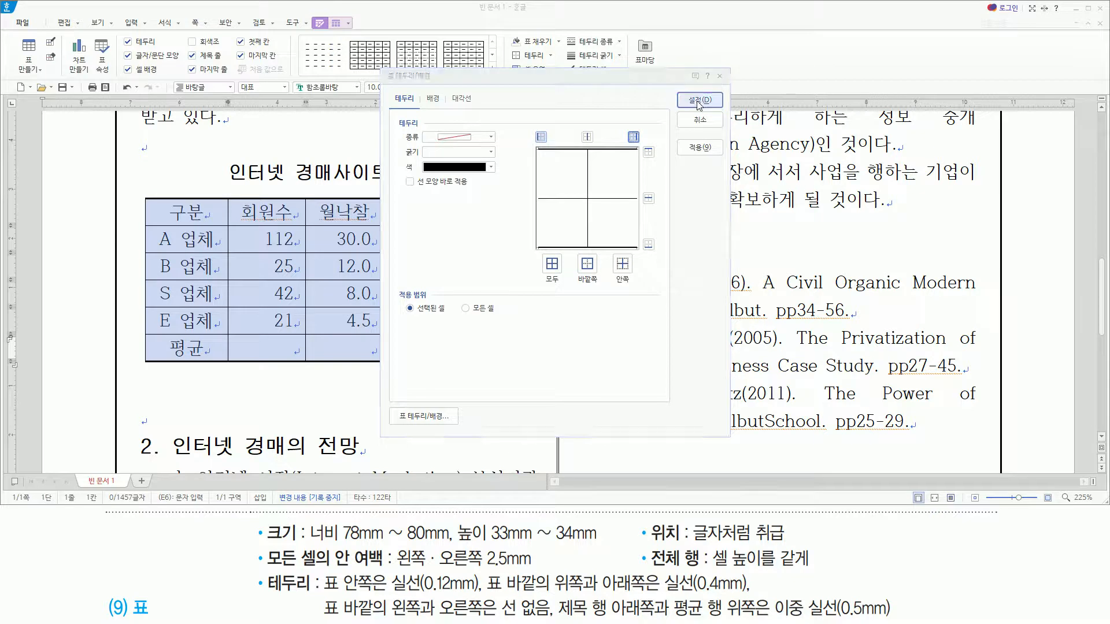
click(714, 103)
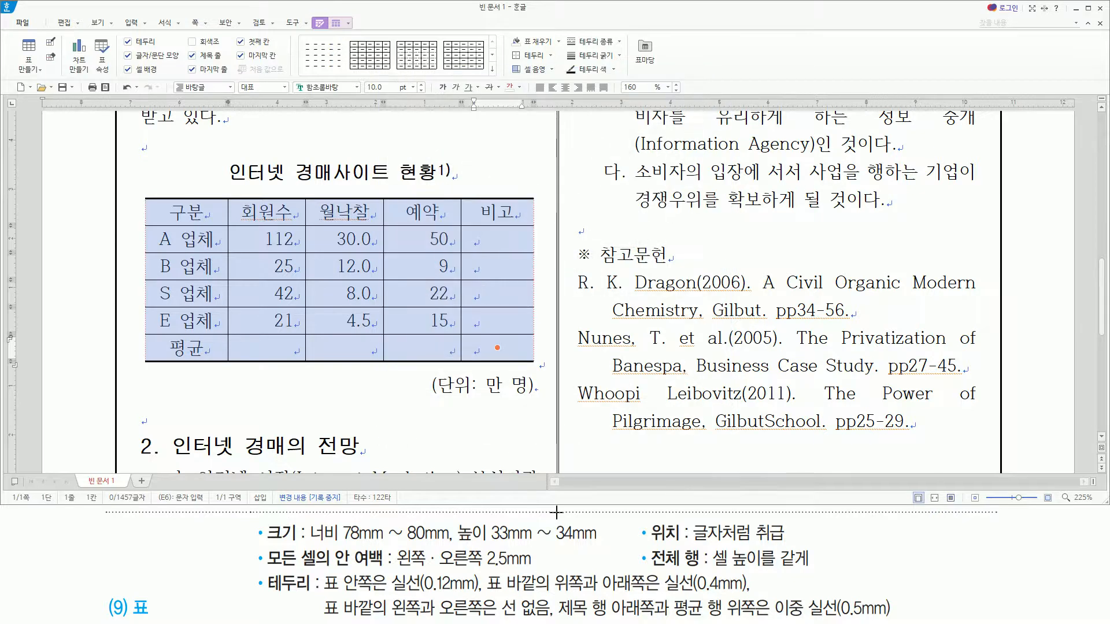
drag(560, 620, 753, 614)
drag(152, 223, 530, 225)
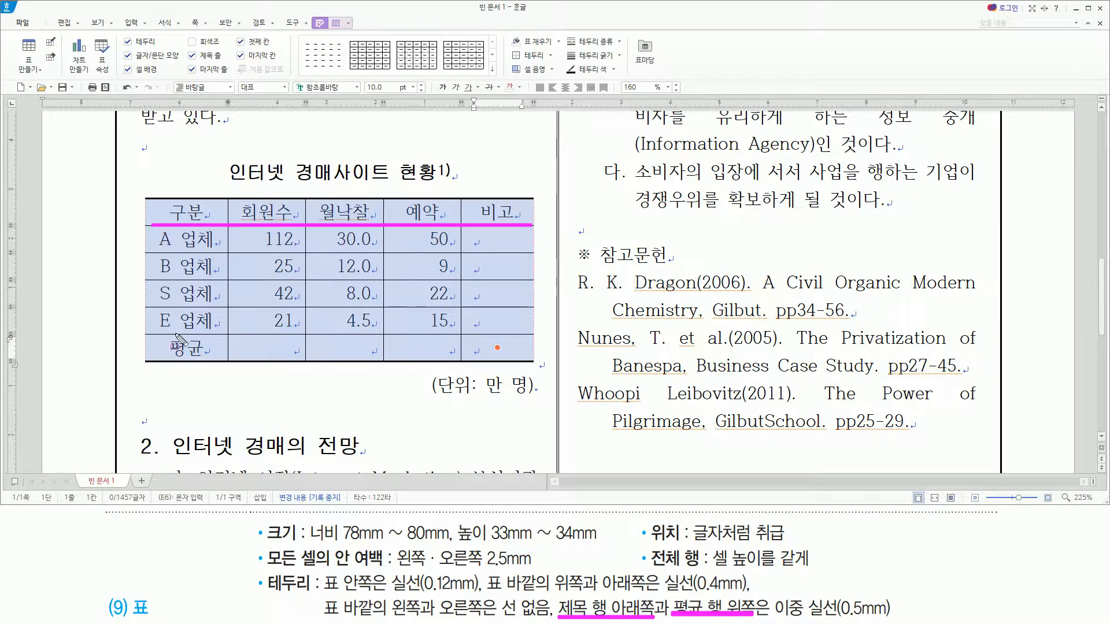
drag(149, 332, 532, 334)
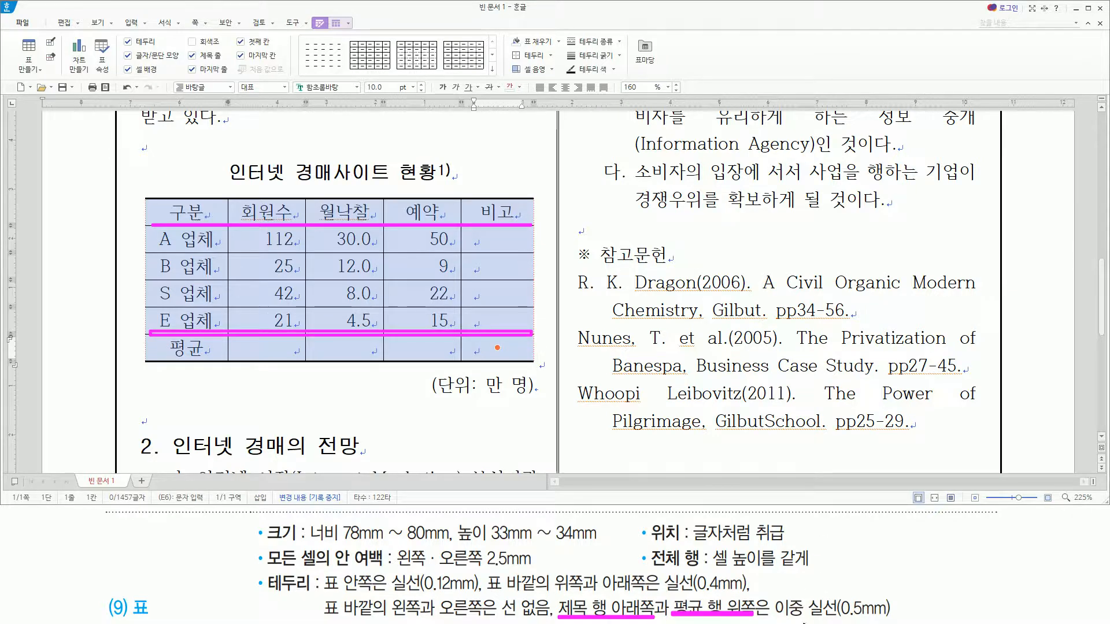
mouse_move(769, 590)
mouse_down()
mouse_move(787, 614)
mouse_move(896, 621)
mouse_up()
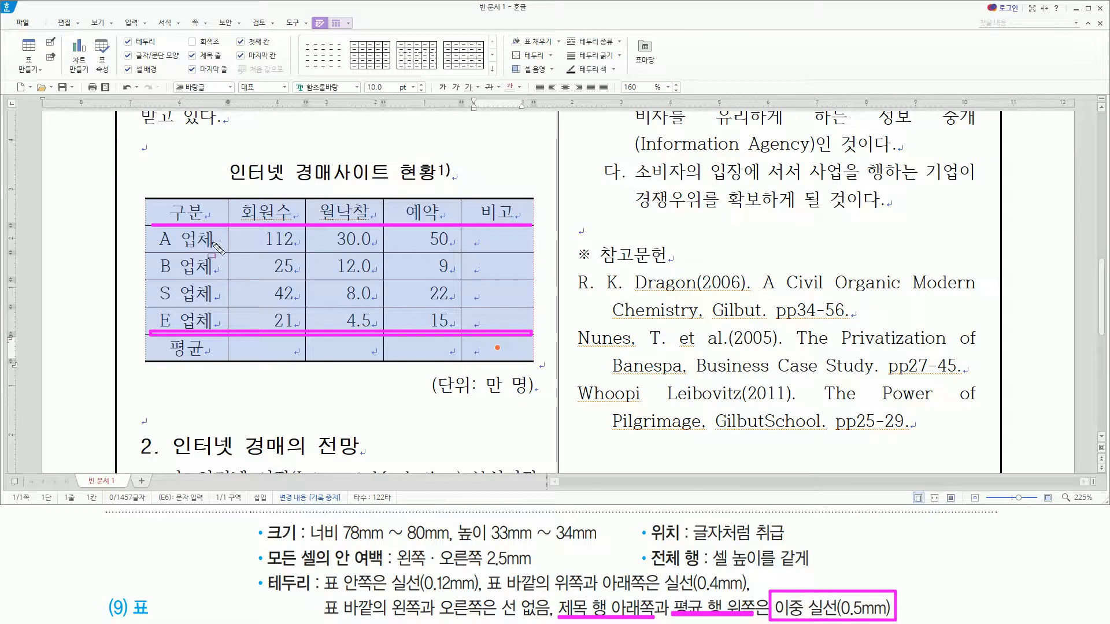
mouse_move(163, 233)
mouse_down()
mouse_move(209, 281)
mouse_move(523, 337)
mouse_move(517, 326)
mouse_up()
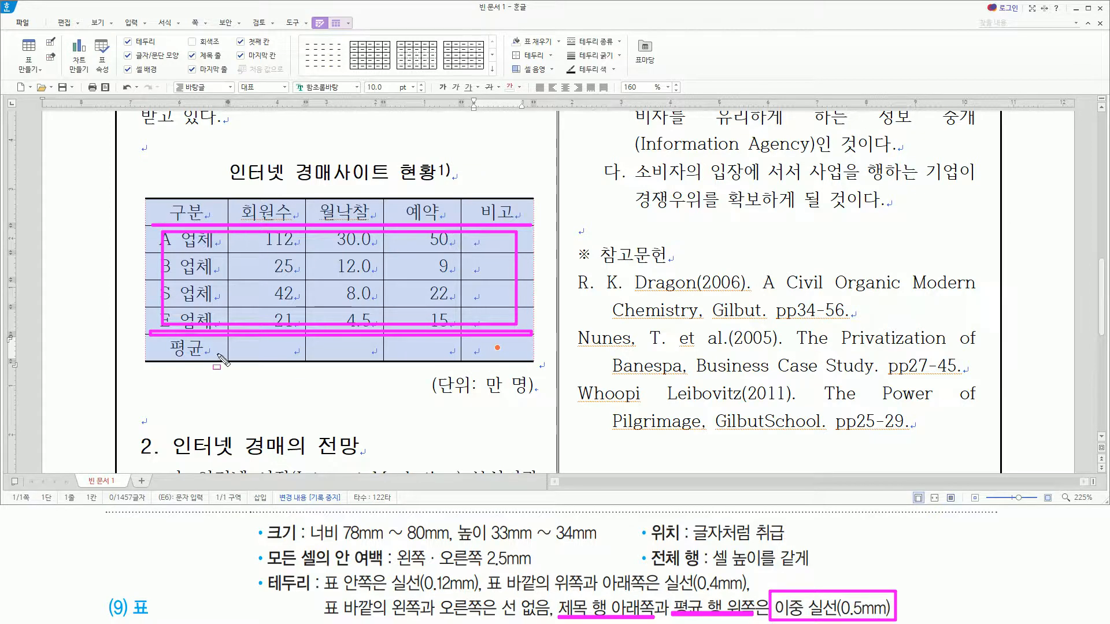
key(Escape)
- Apply a 0.5 mm double solid line to the upper and lower borders of the A 업체 to E 업체 rows, and clear the cell selection
drag(200, 248, 484, 322)
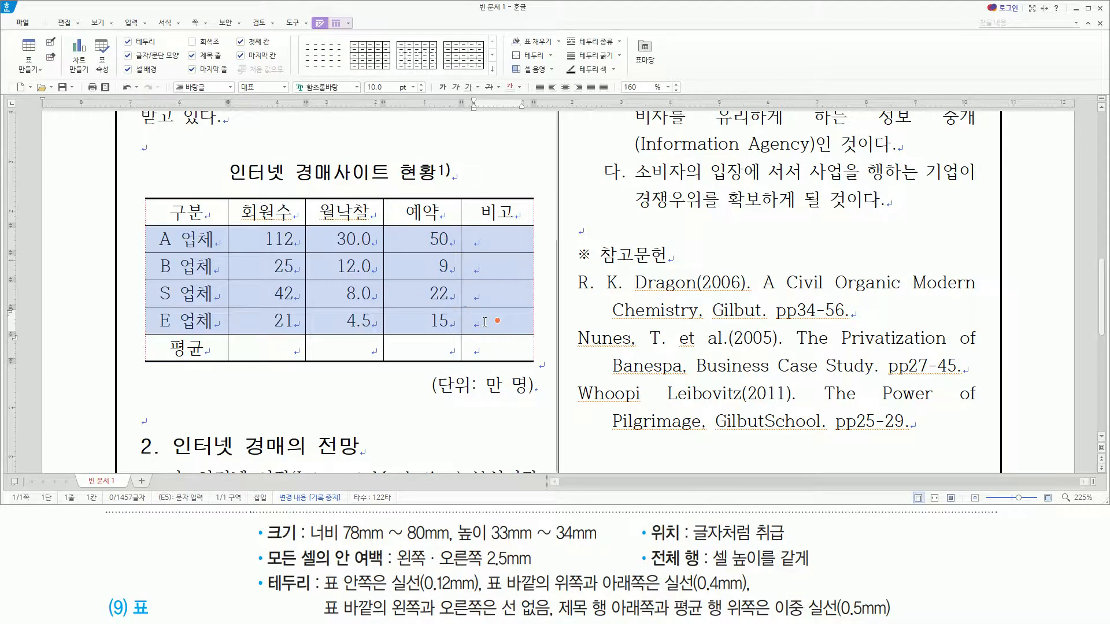
key(l)
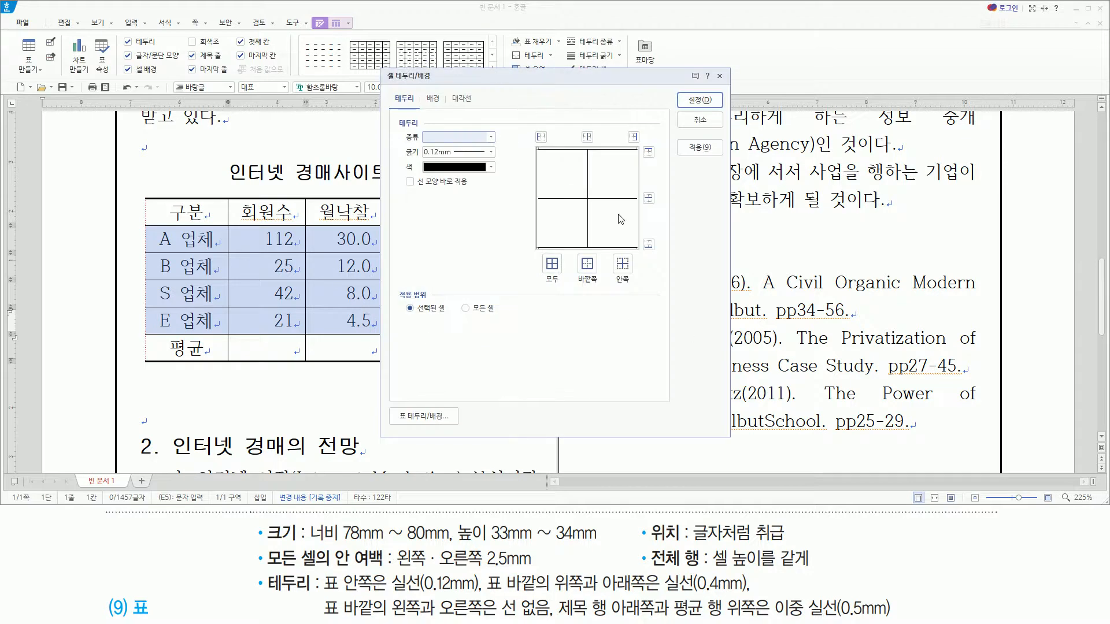
click(455, 138)
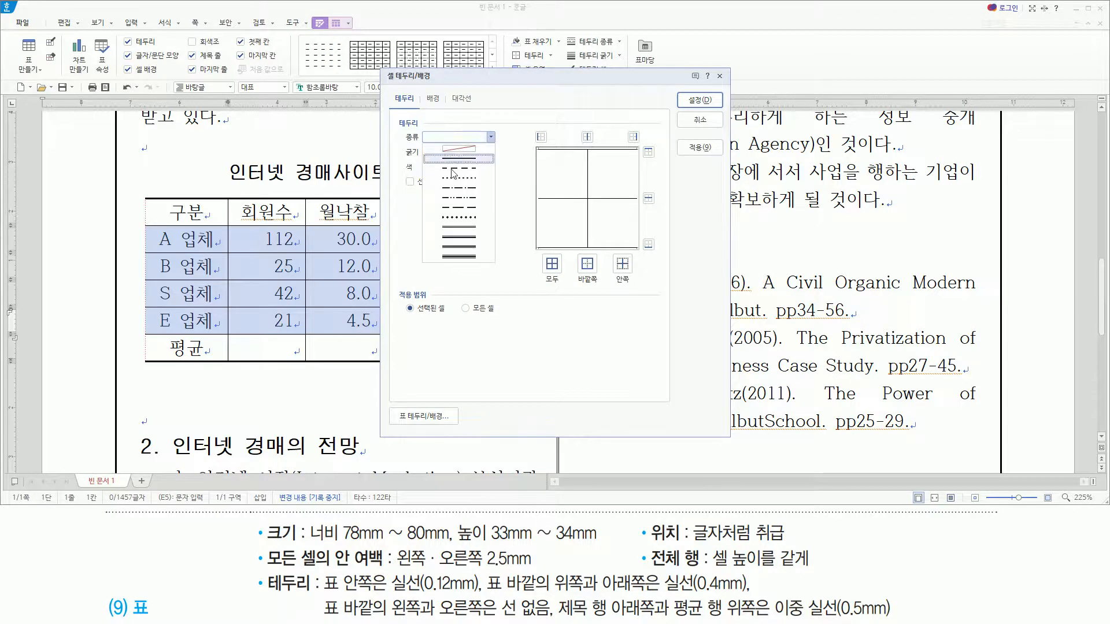
click(462, 227)
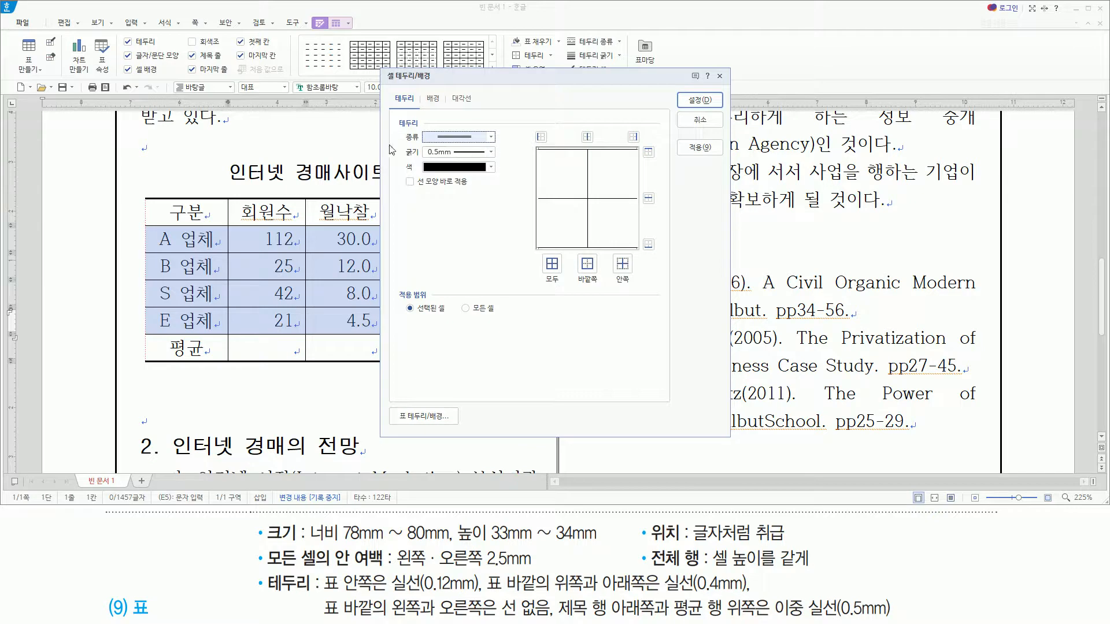
drag(417, 117, 501, 166)
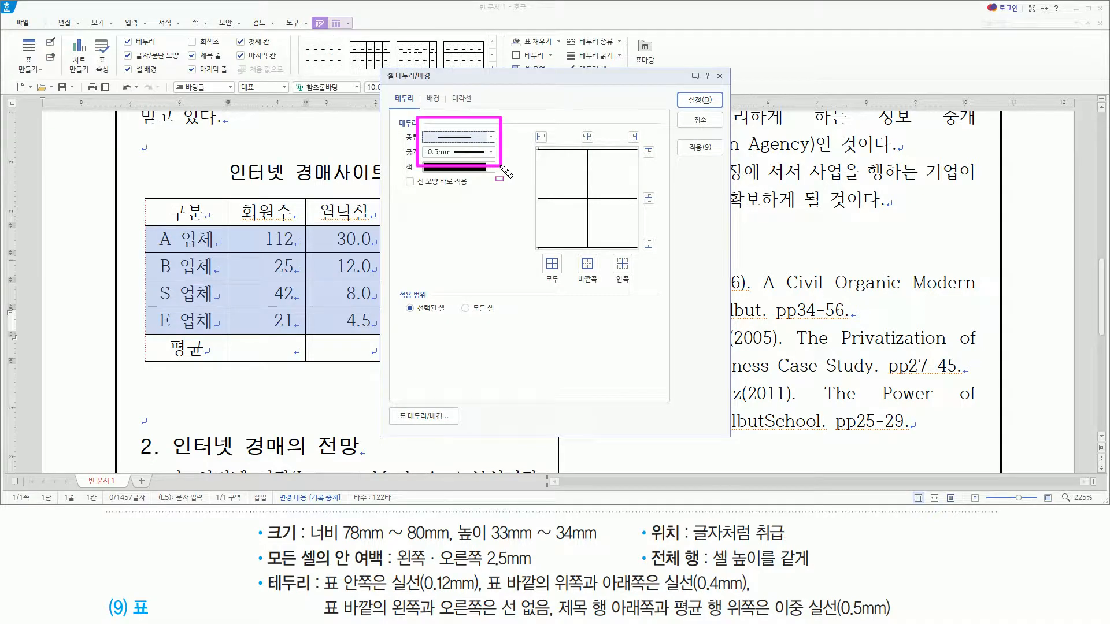
drag(642, 143, 660, 169)
drag(643, 237, 660, 255)
key(Escape)
click(648, 153)
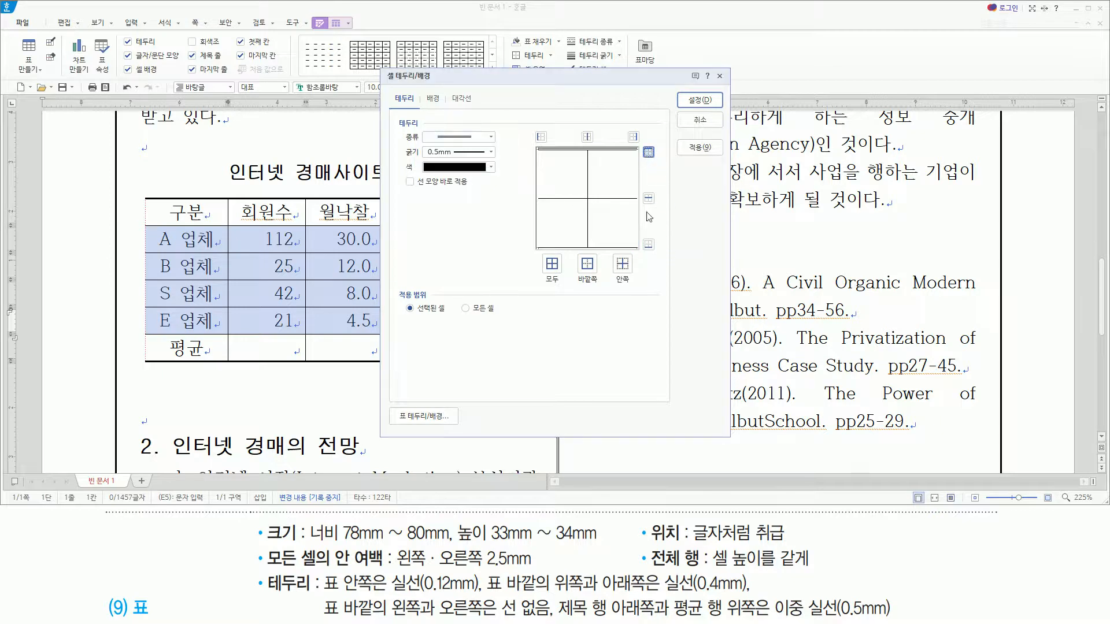
click(649, 245)
mouse_move(166, 234)
mouse_down()
mouse_move(347, 322)
mouse_move(448, 326)
mouse_up()
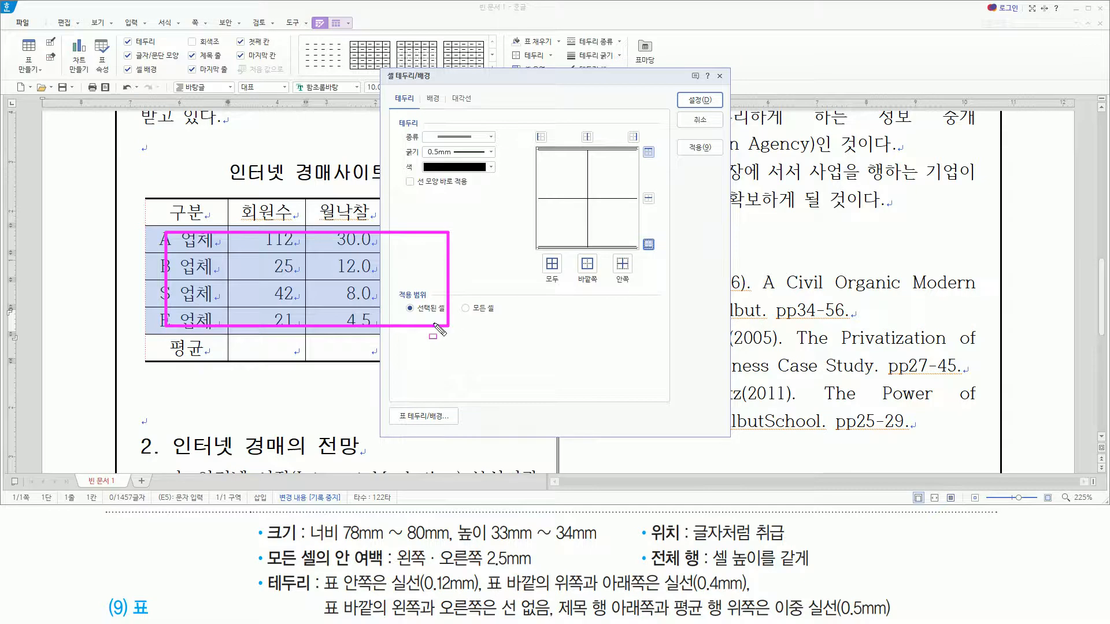
drag(146, 220, 439, 221)
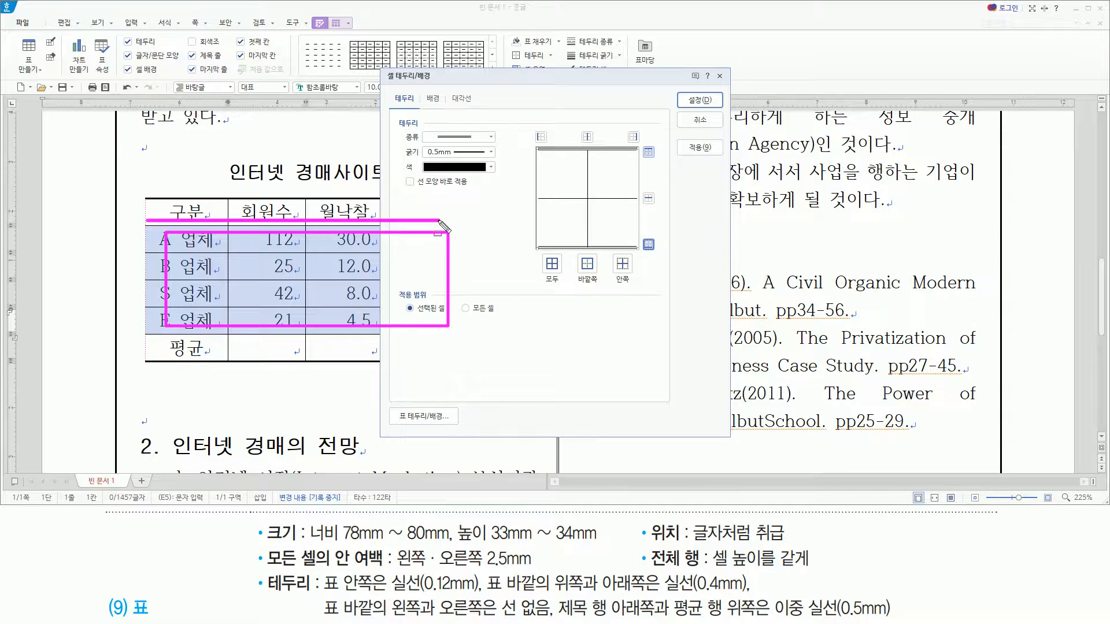
drag(145, 338, 404, 339)
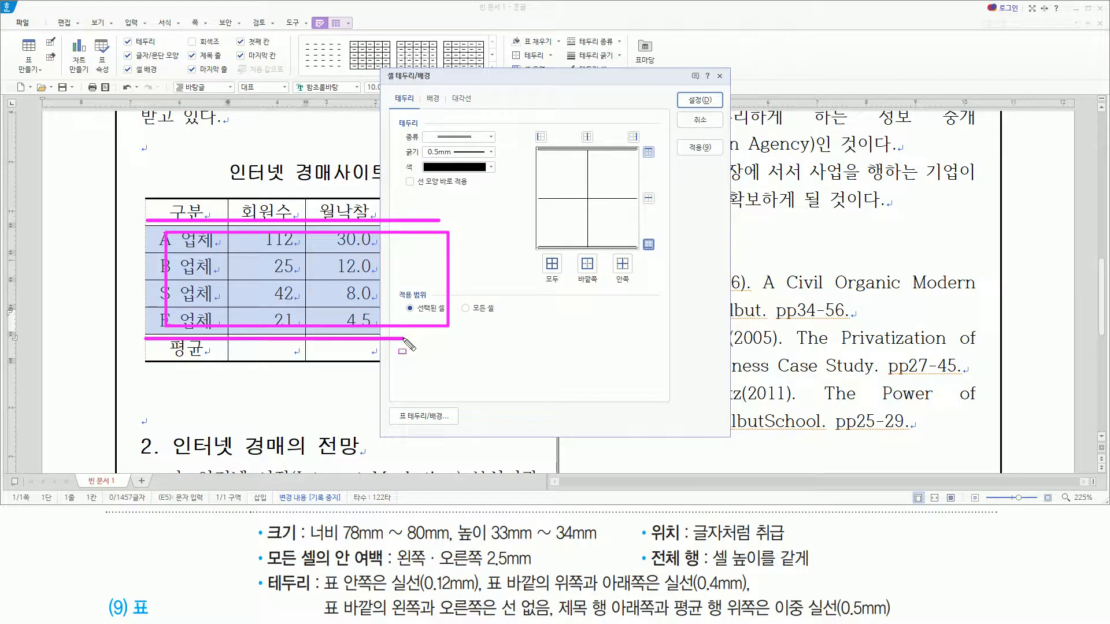
click(706, 102)
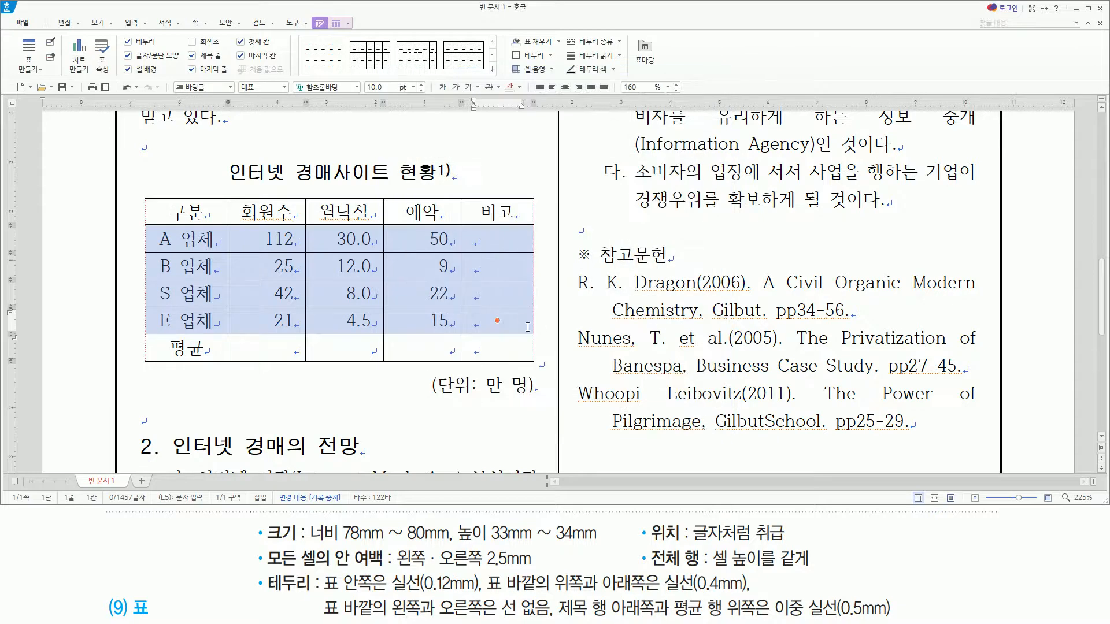
click(527, 327)
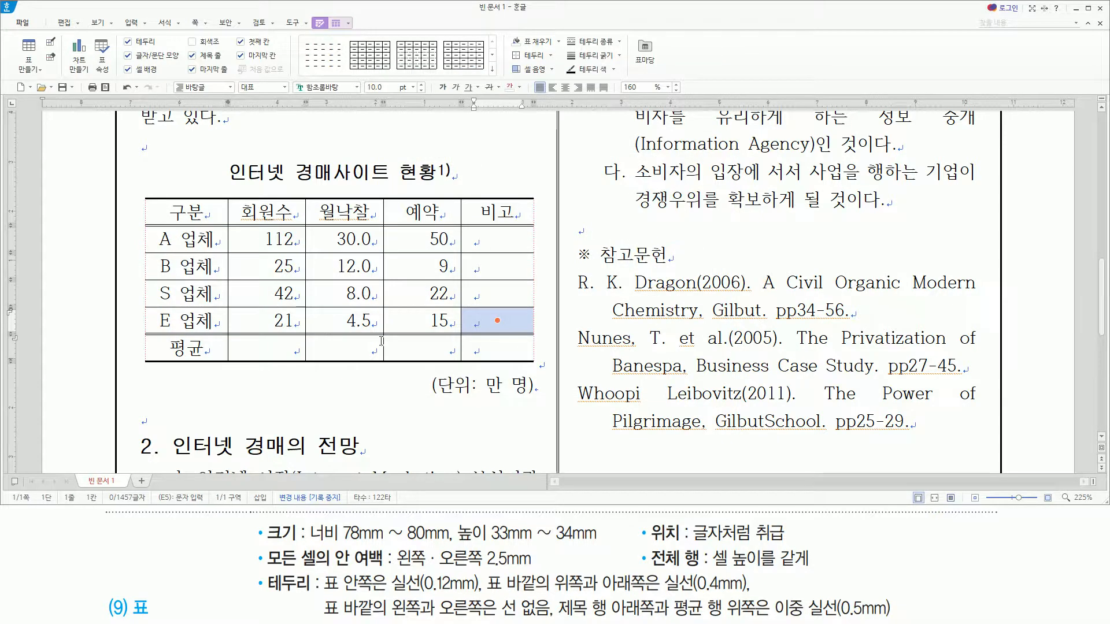
click(484, 326)
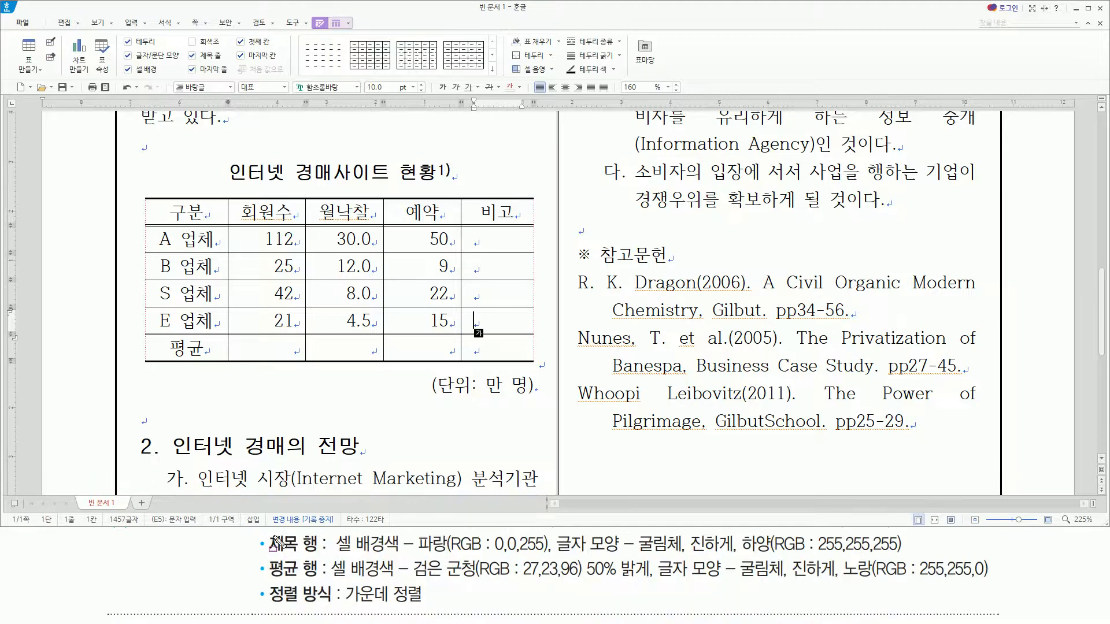
key(ctrl+shift+d)
drag(264, 533, 320, 557)
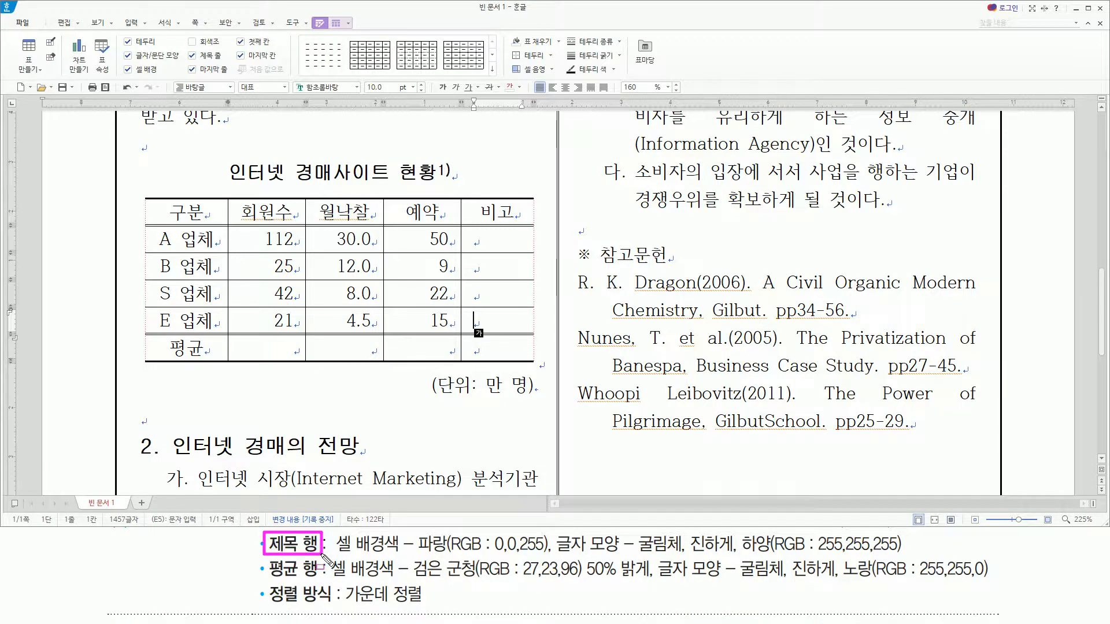
drag(161, 200, 222, 220)
drag(322, 224, 508, 223)
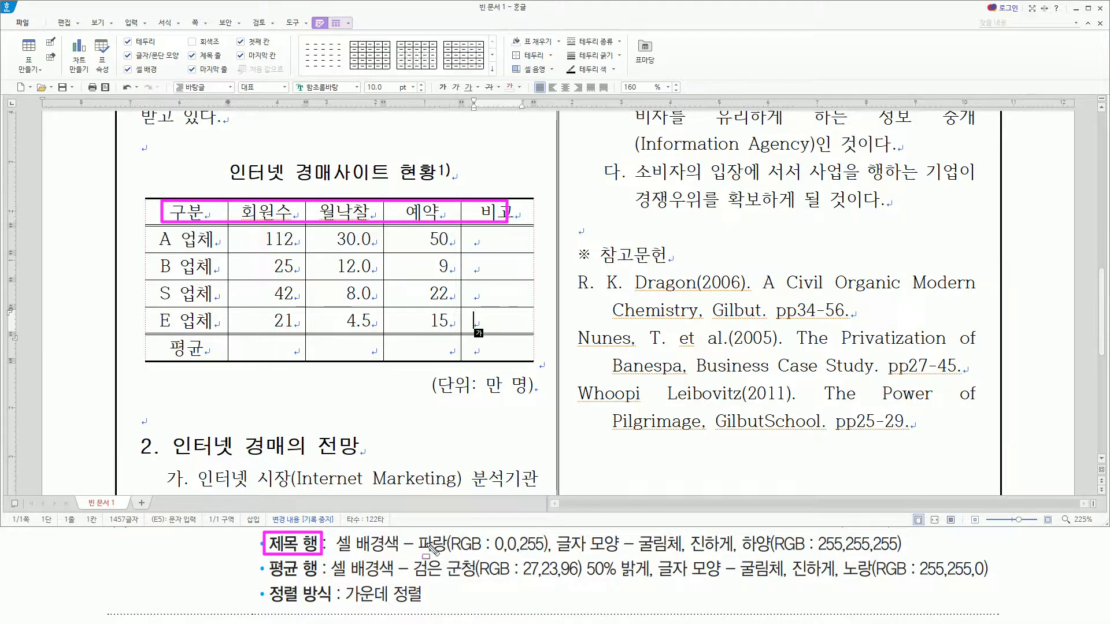
drag(338, 556, 911, 557)
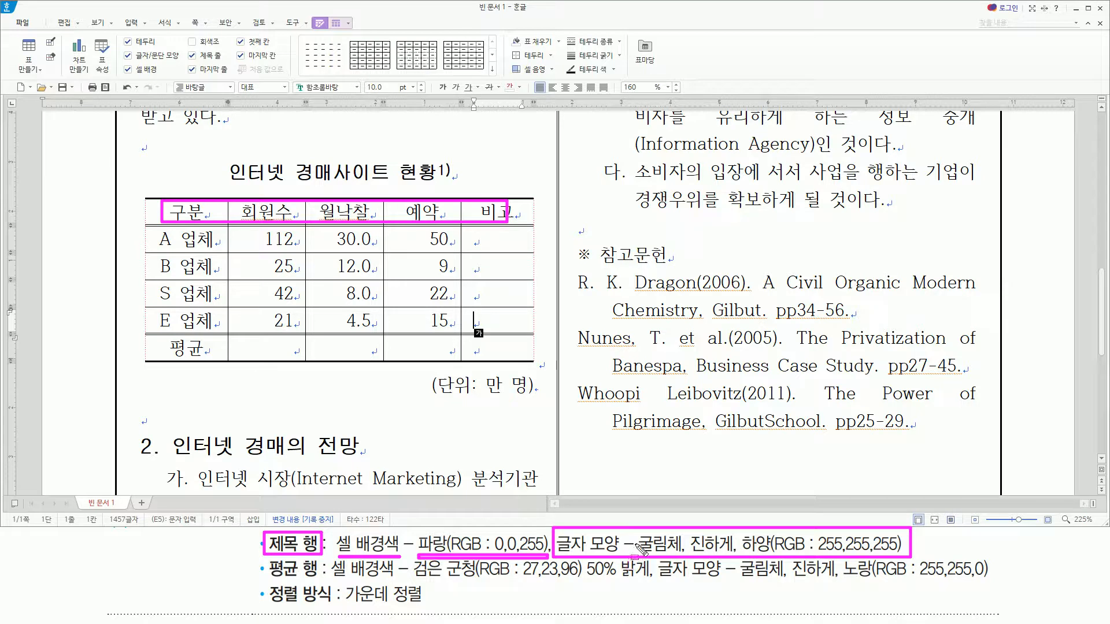
key(Escape)
- Fill the cells of the table's title row with a solid blue background (RGB 0,0,255)
drag(184, 213, 480, 217)
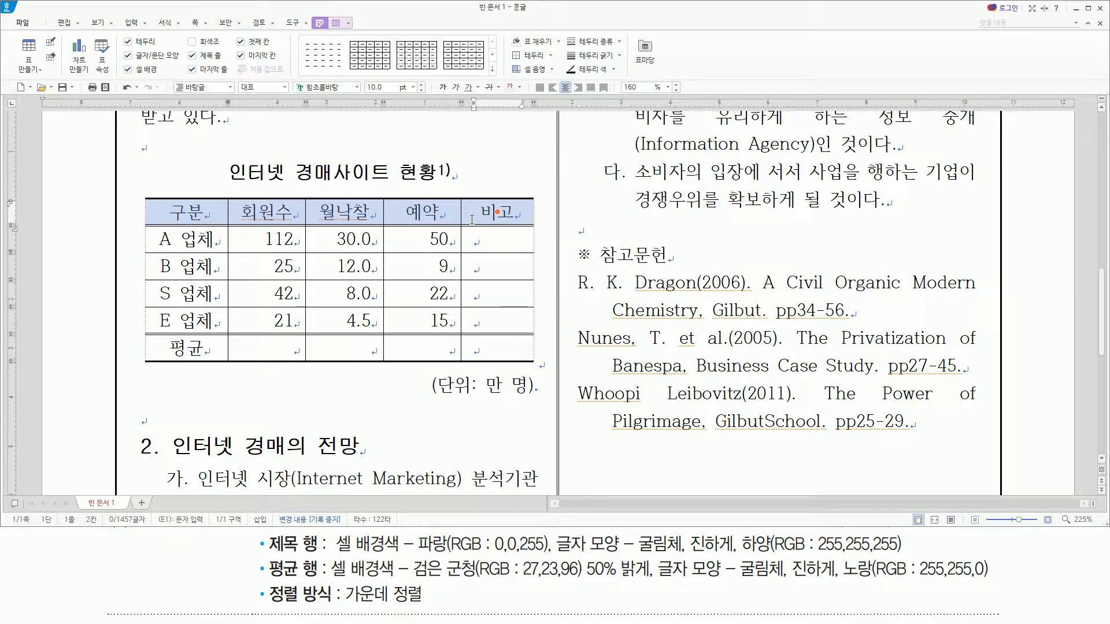
key(c)
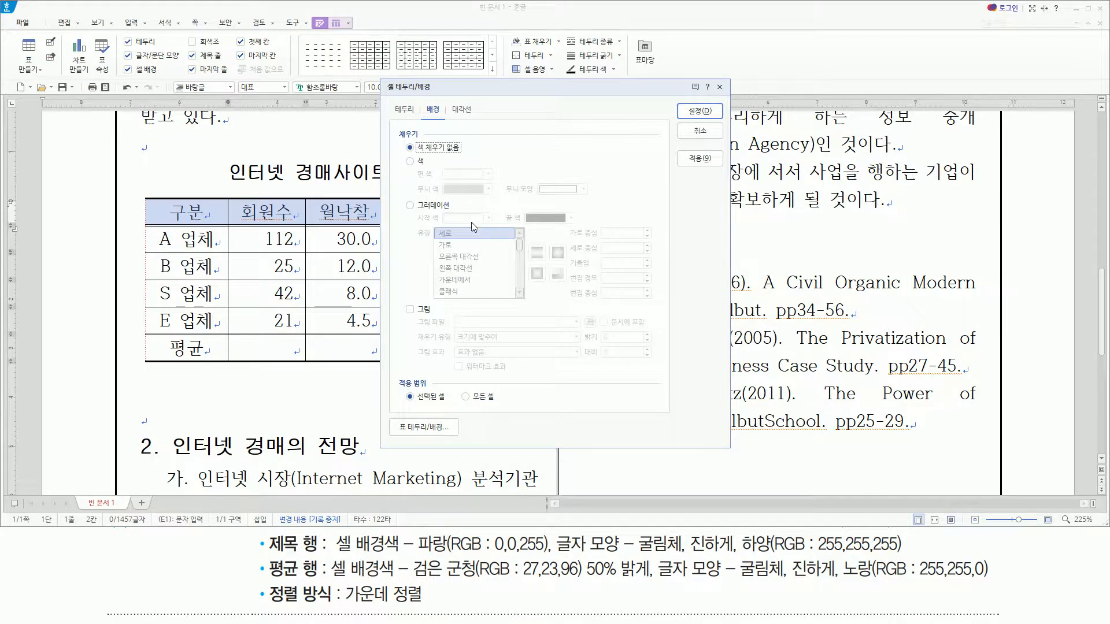
click(420, 163)
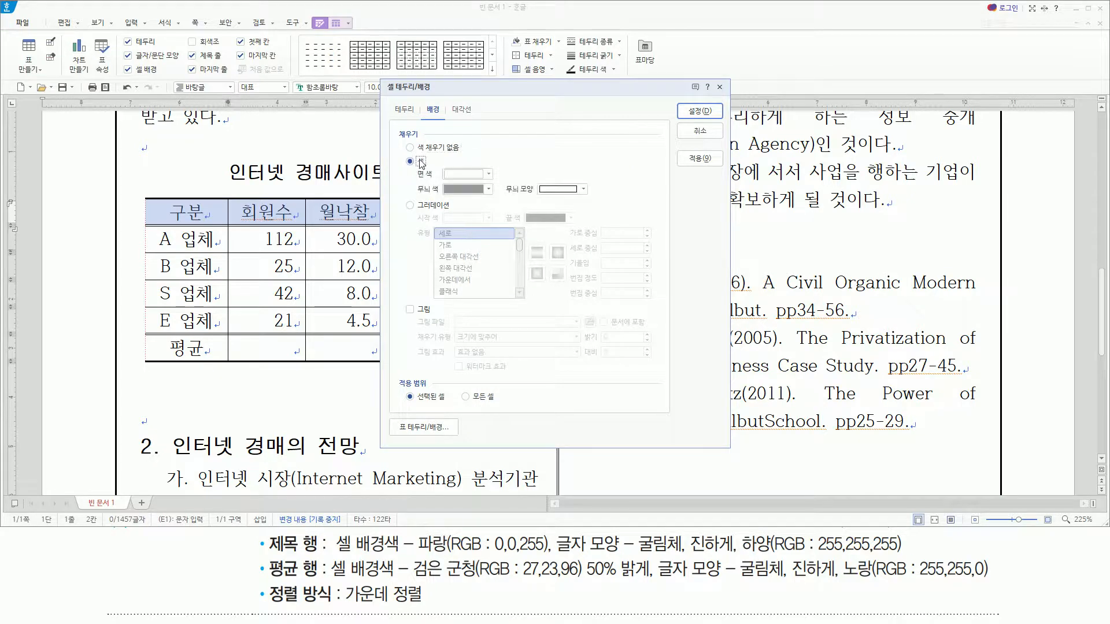
click(453, 175)
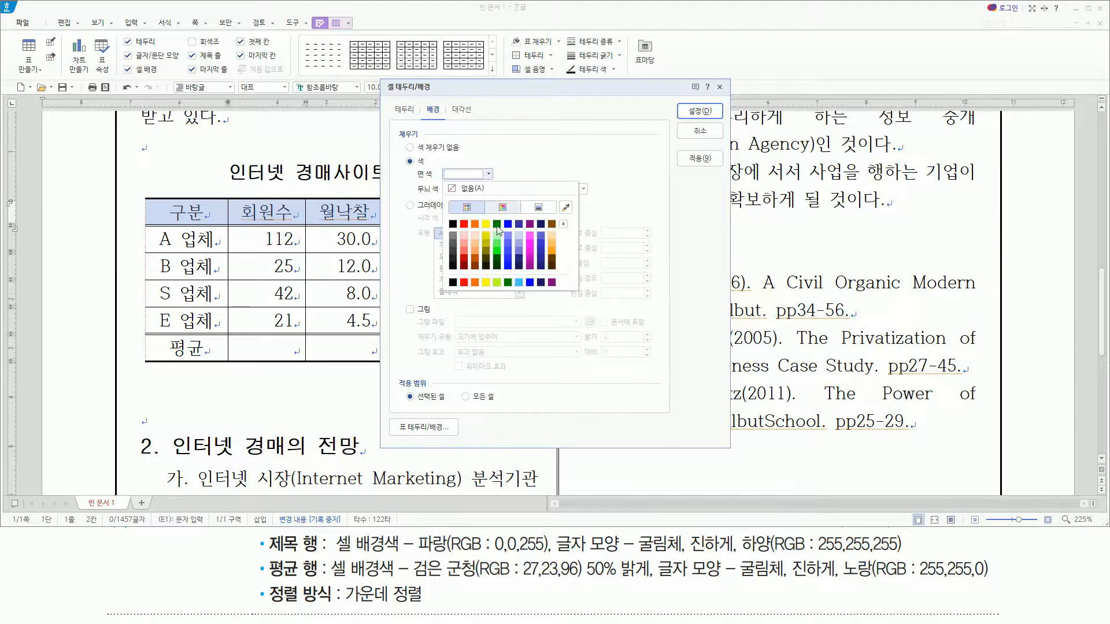
click(530, 283)
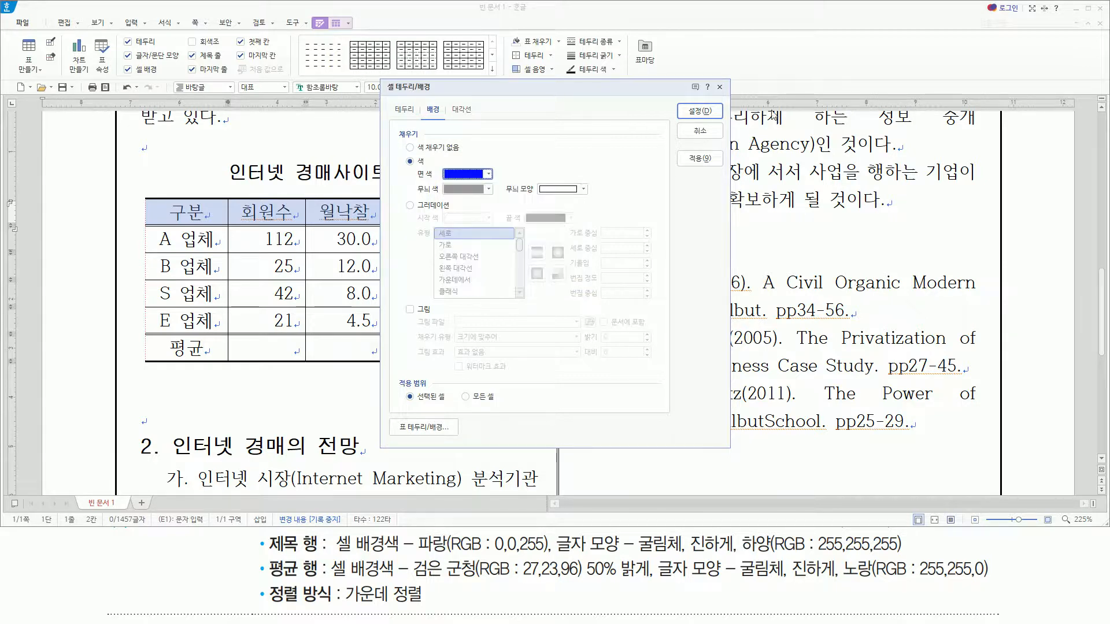
click(690, 113)
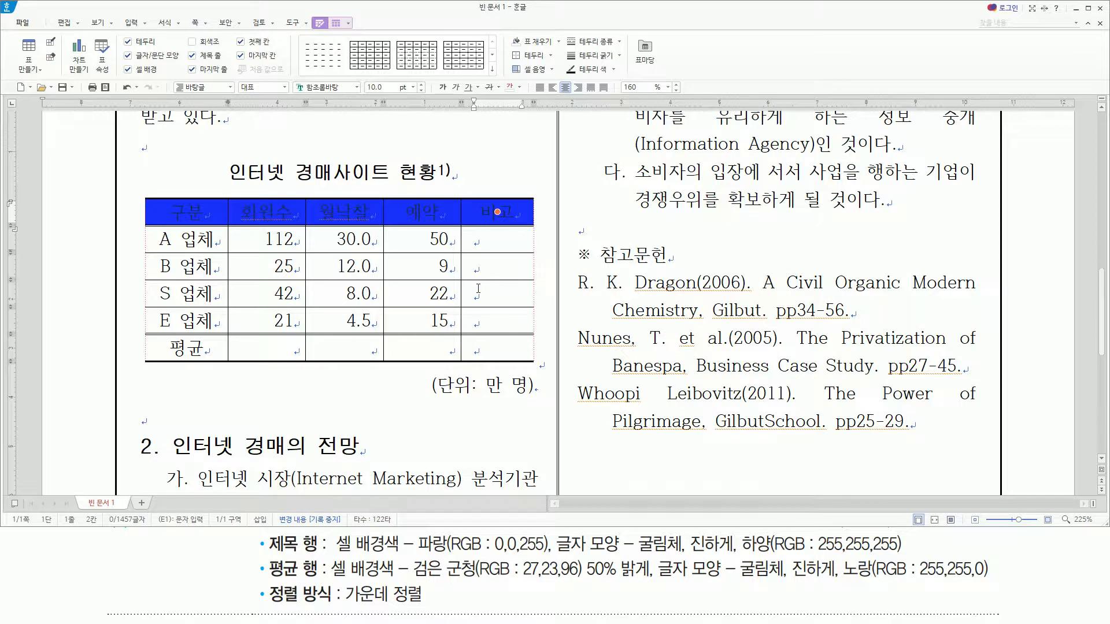
- Change the font of the selected title row text to 굴림체
key(alt+l)
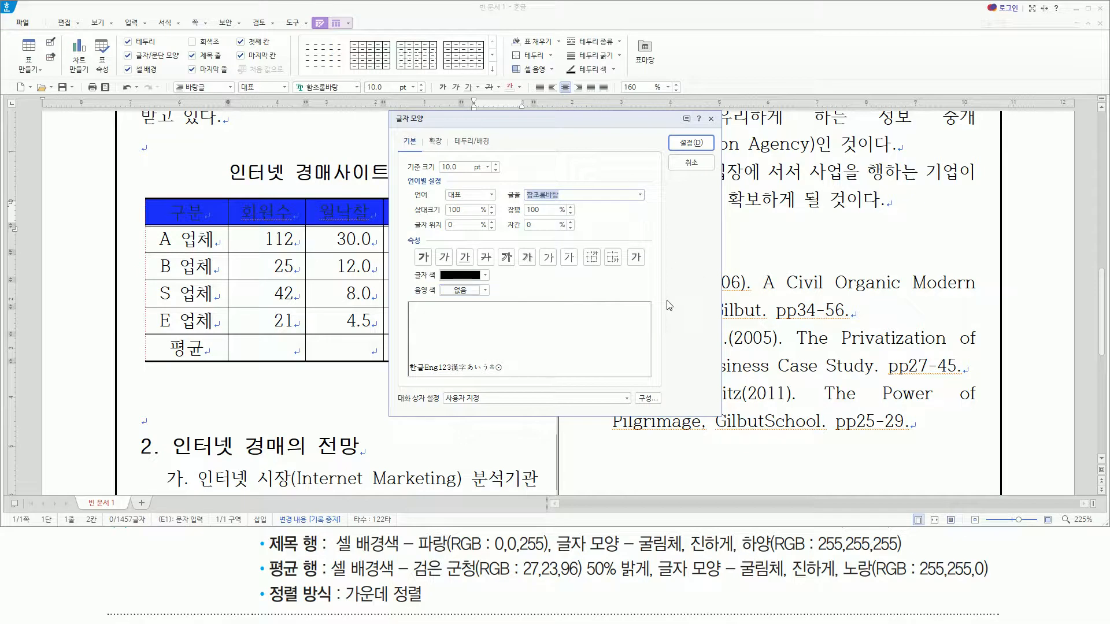
text(rnff)
key(BackSpace)
key(BackSpace)
key(BackSpace)
key(BackSpace)
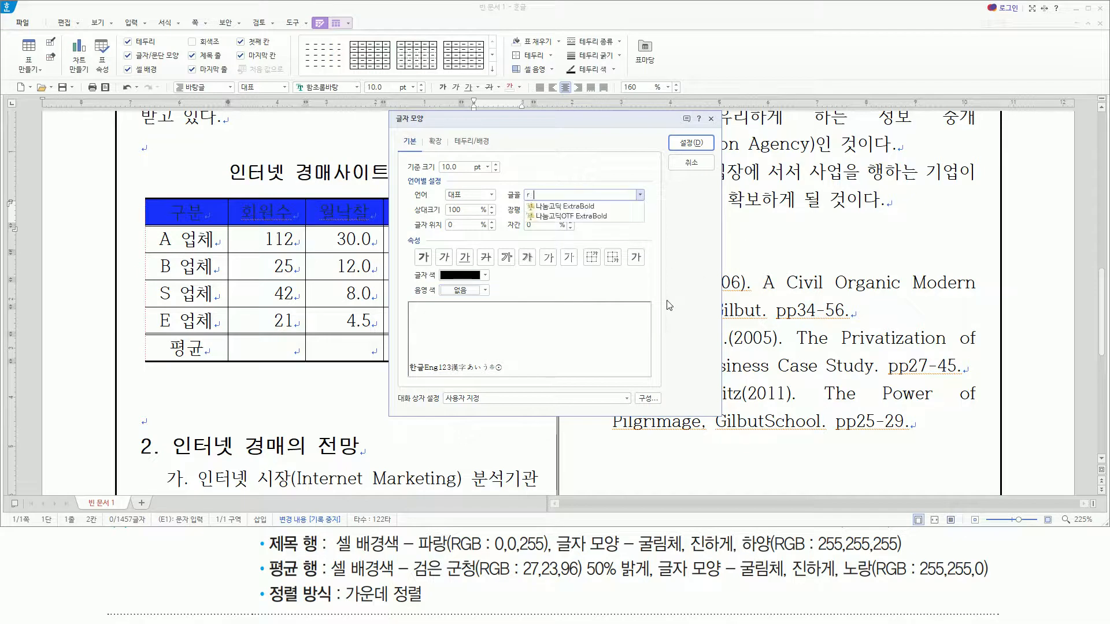
key(Hangul)
text(굴ㄹ)
text(체)
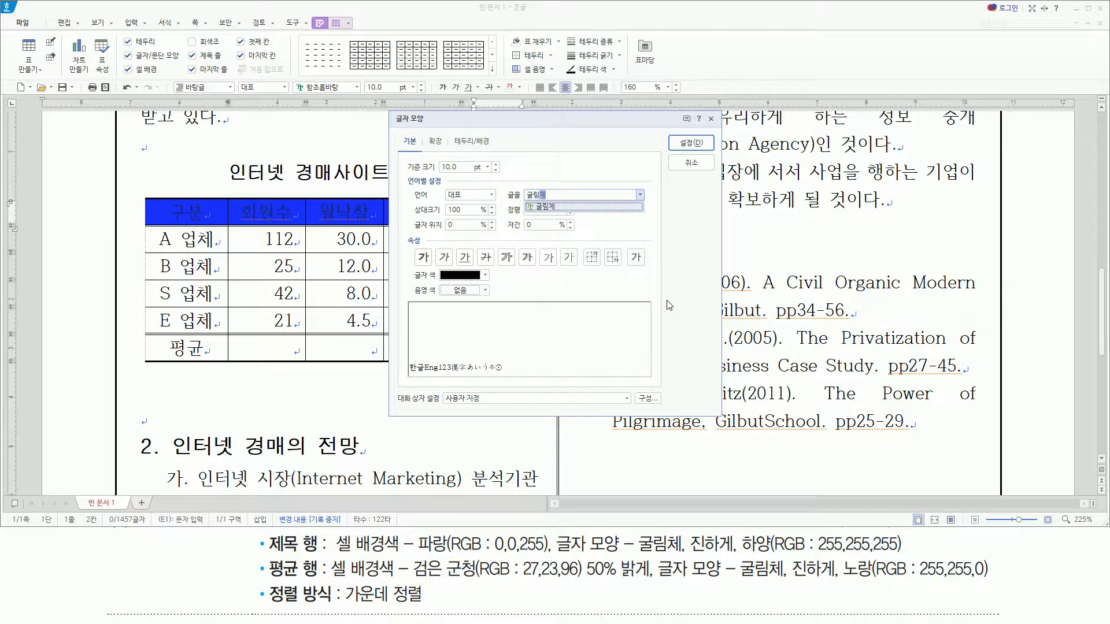
key(Return)
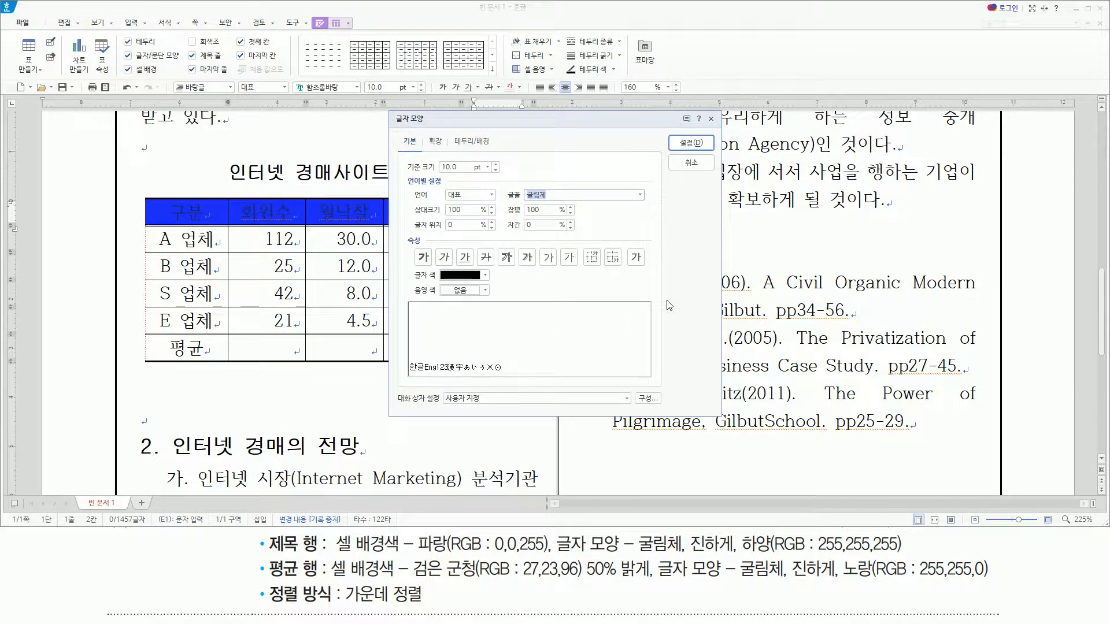
- Make the title row text bold and white (RGB 255,255,255), and clear the cell selection
key(alt)
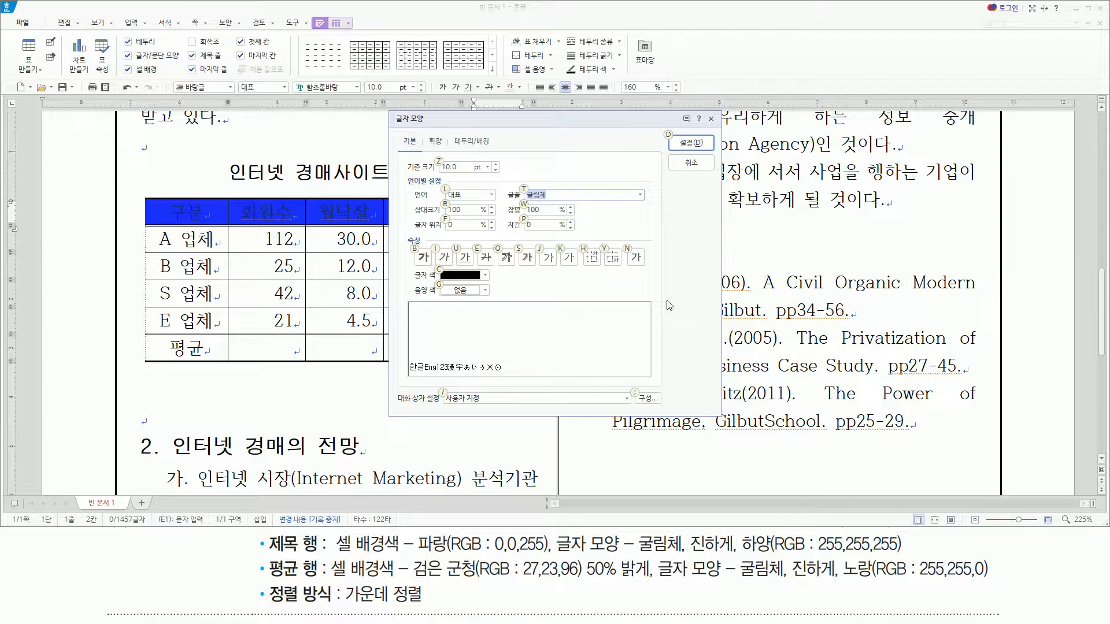
key(b)
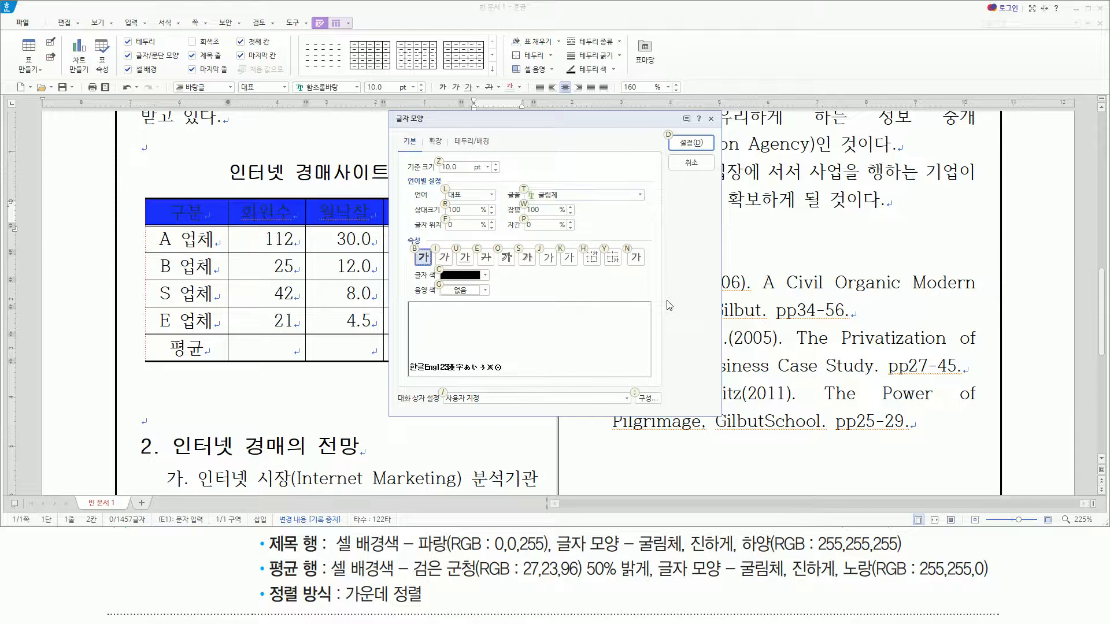
click(486, 276)
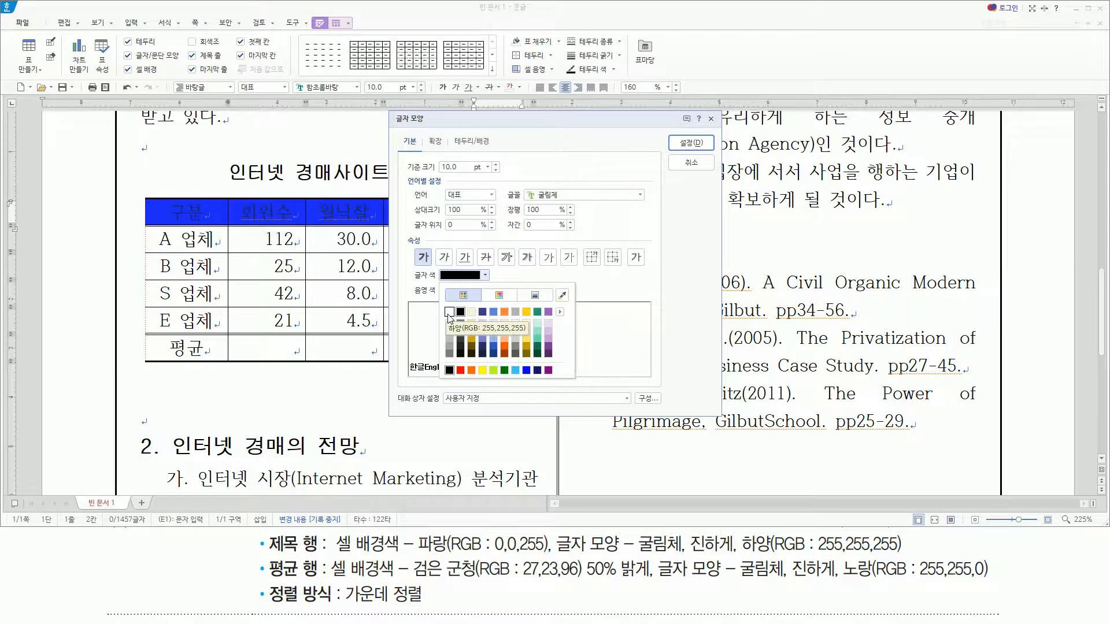
click(448, 314)
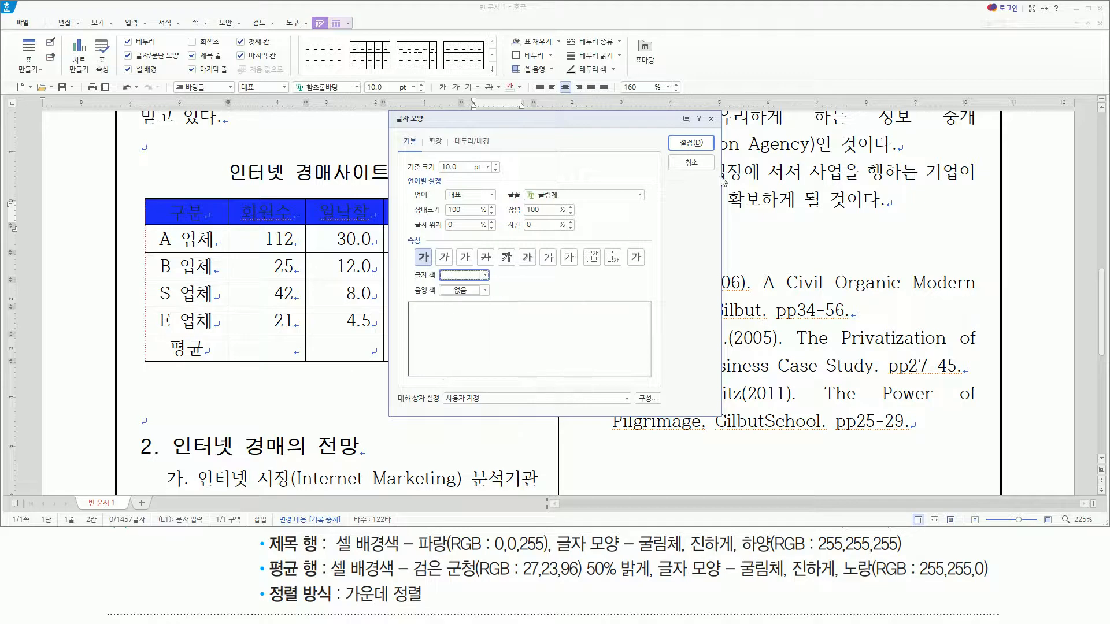
click(691, 144)
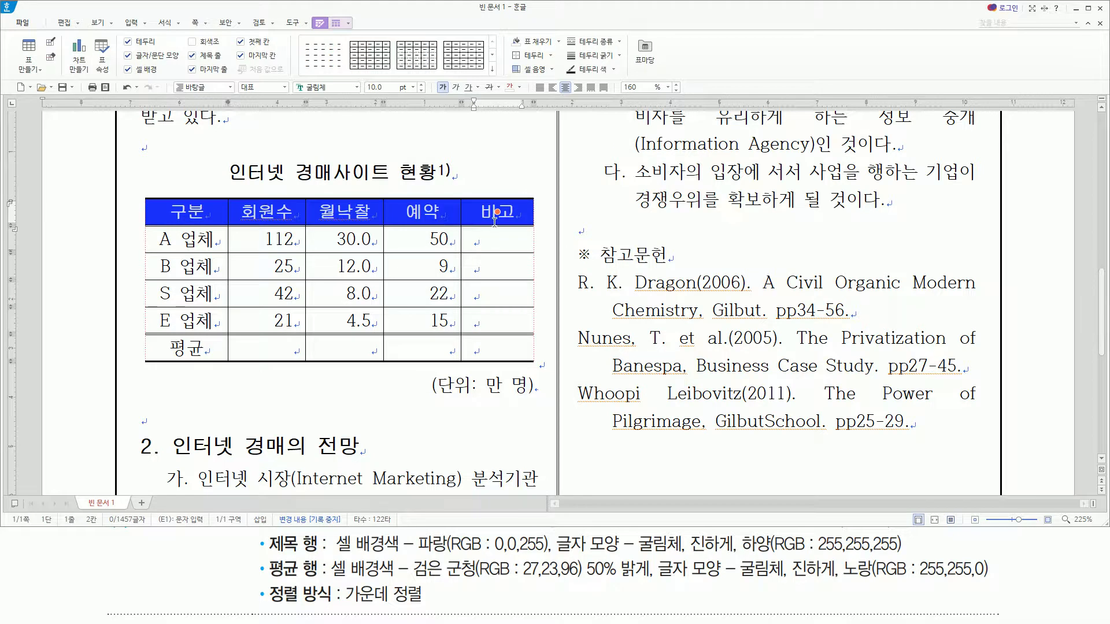
mouse_move(261, 556)
mouse_down()
mouse_move(322, 583)
mouse_move(476, 582)
mouse_up()
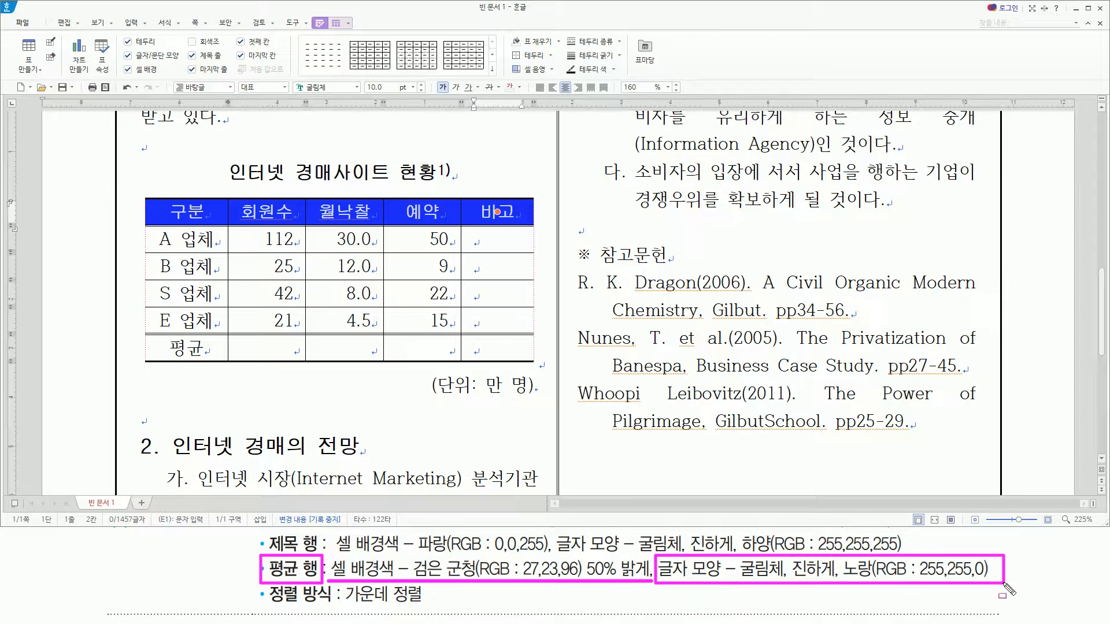
key(Escape)
- Fill the cells of the 평균 row with the color 검은 군청 (RGB 27,23,96) 50% 밝게
drag(213, 347, 484, 342)
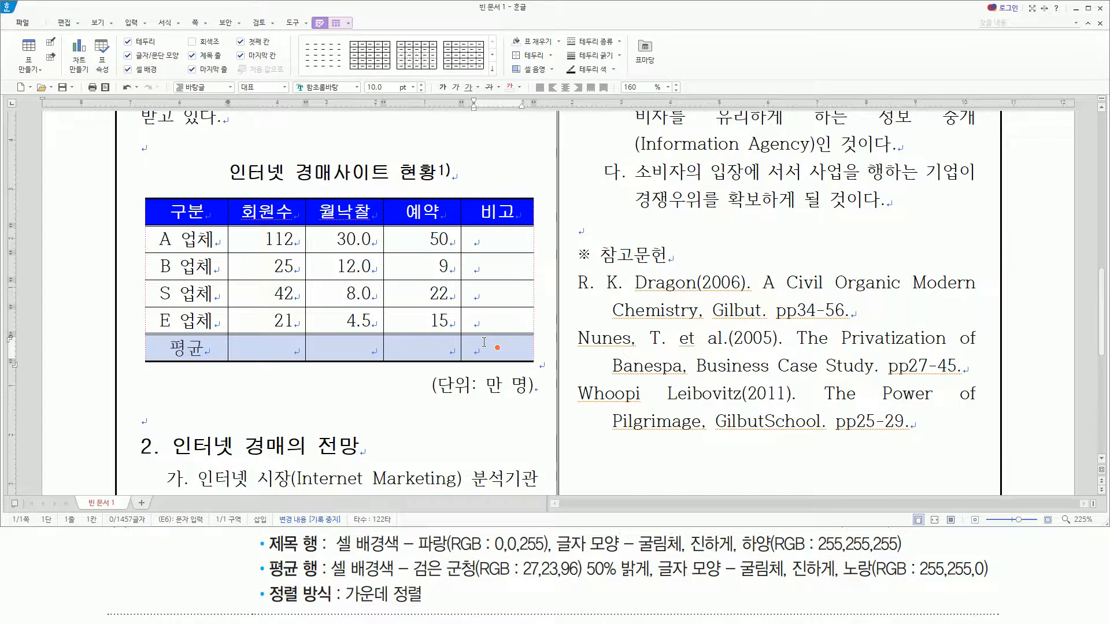
key(l)
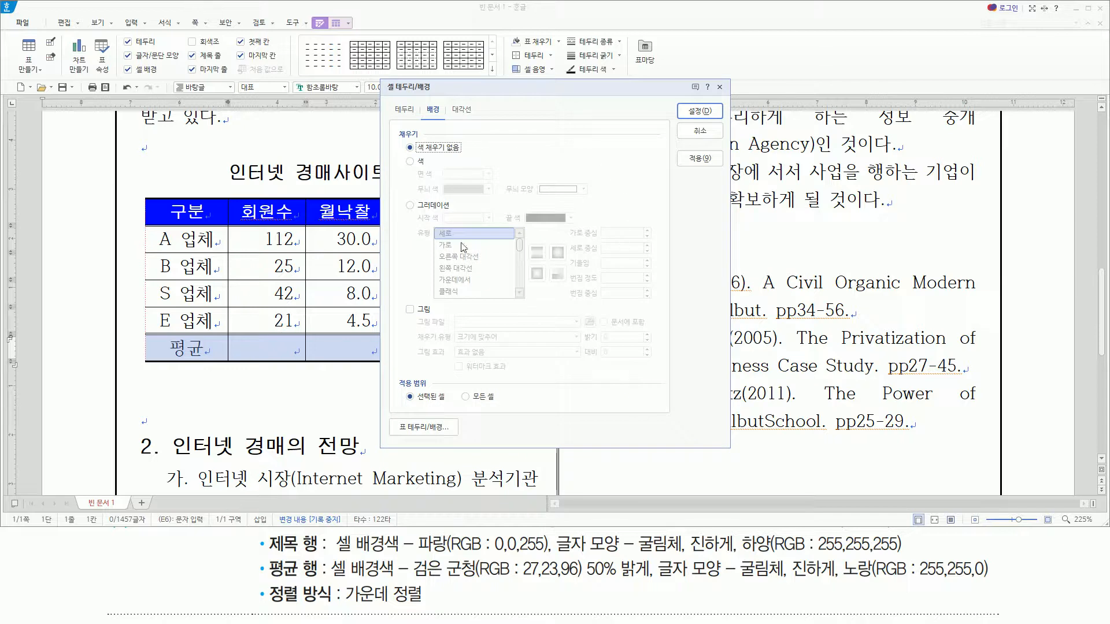
click(419, 164)
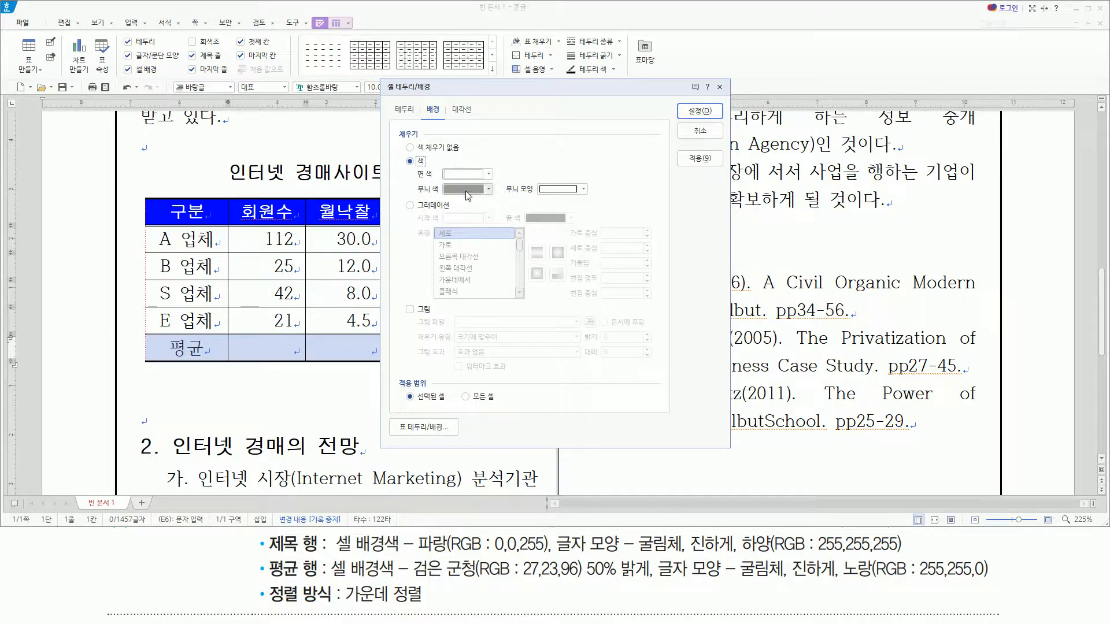
click(471, 175)
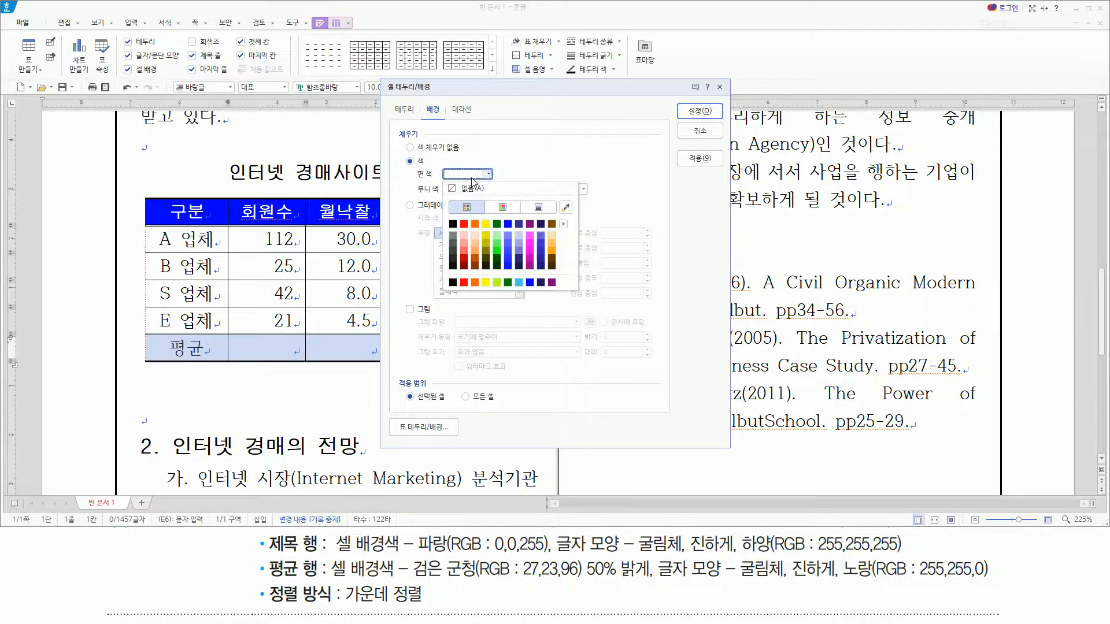
click(541, 236)
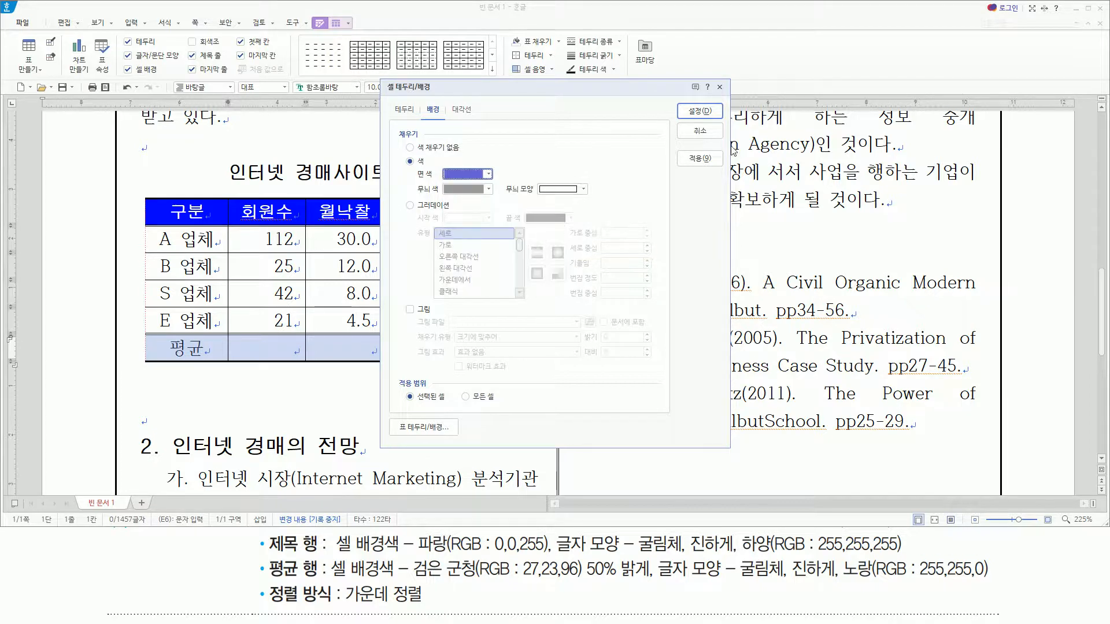
drag(686, 104, 722, 120)
click(701, 111)
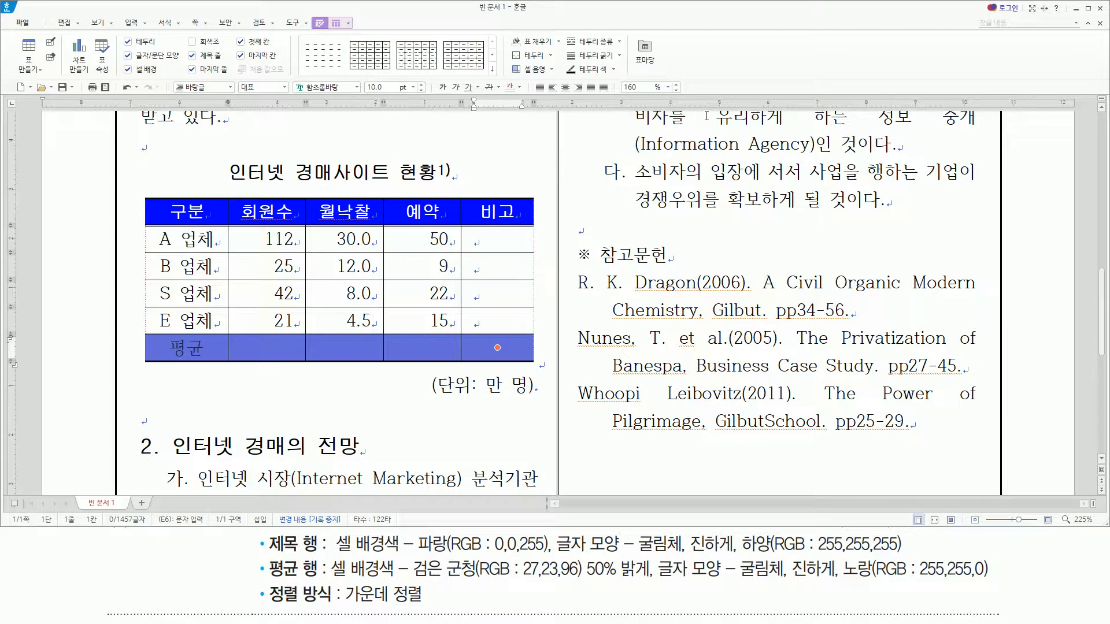
- Format the 평균 row text in 굴림체, bold and yellow (RGB 255,255,0)
key(alt+l)
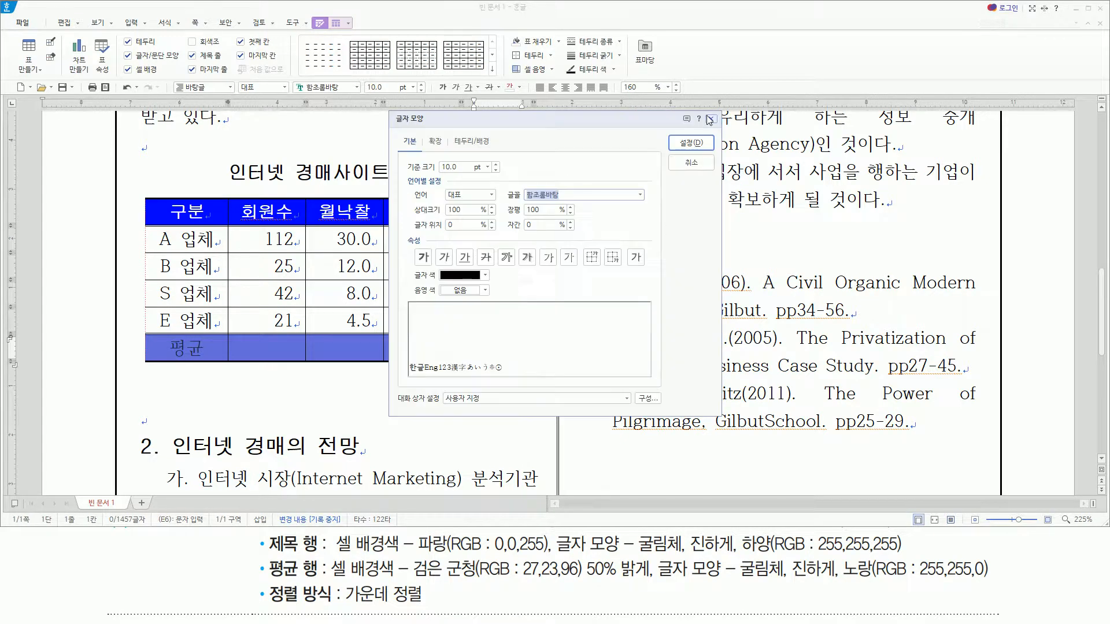
text(굴림체)
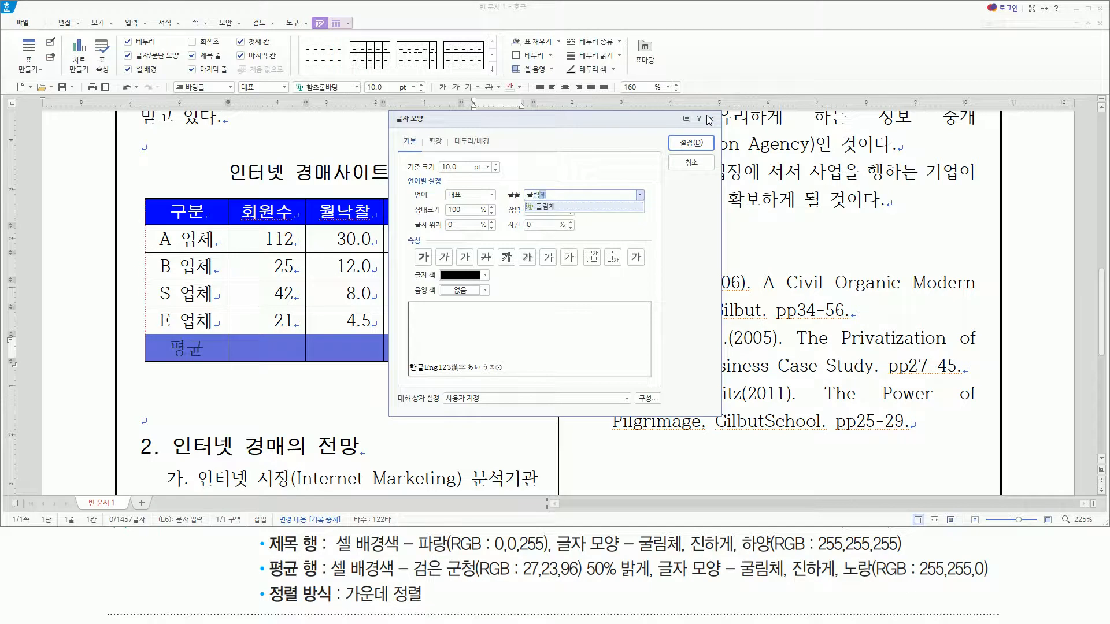
key(Return)
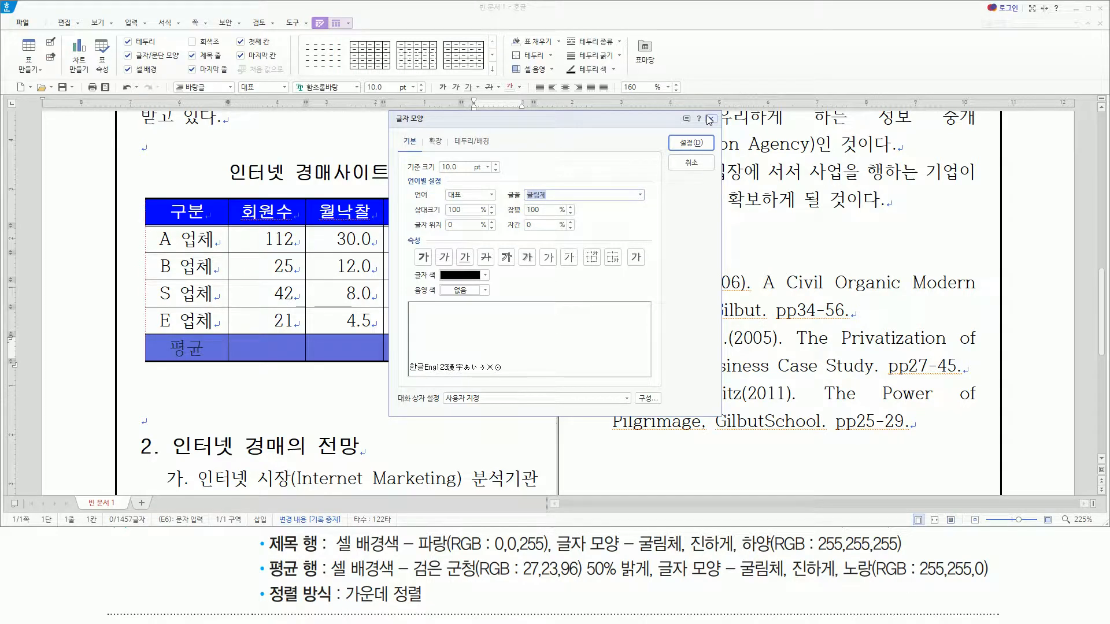
key(alt+b)
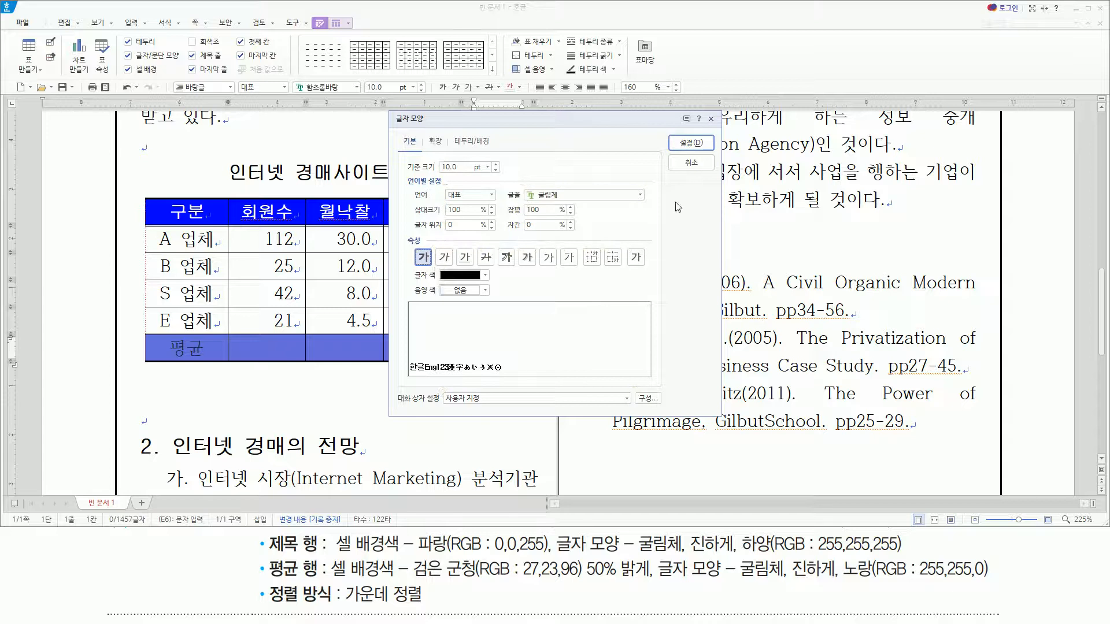
click(460, 276)
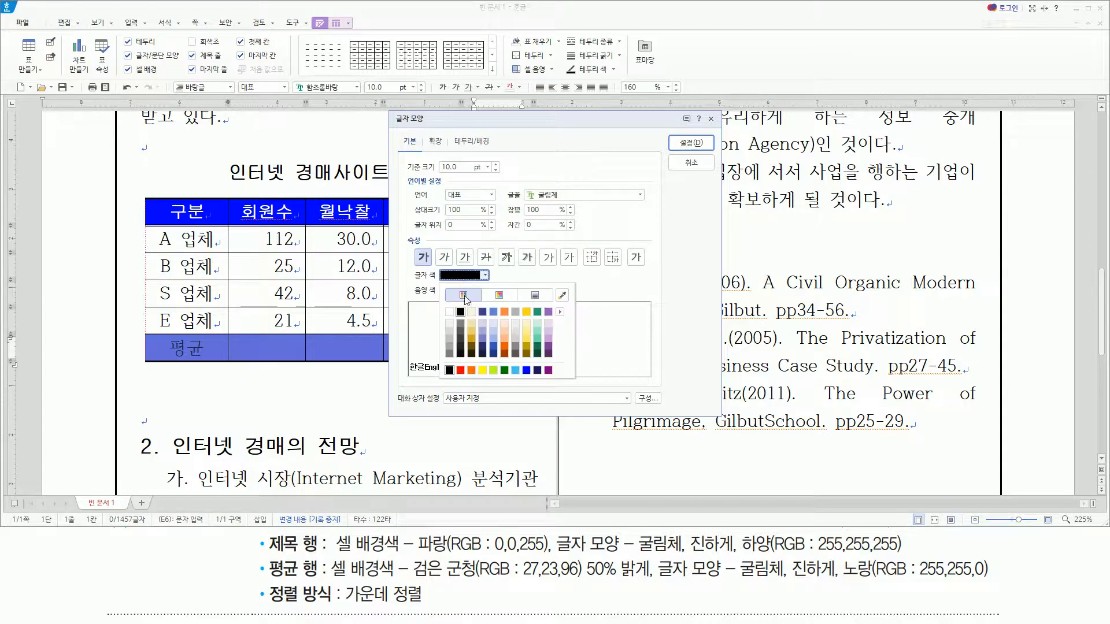
click(482, 370)
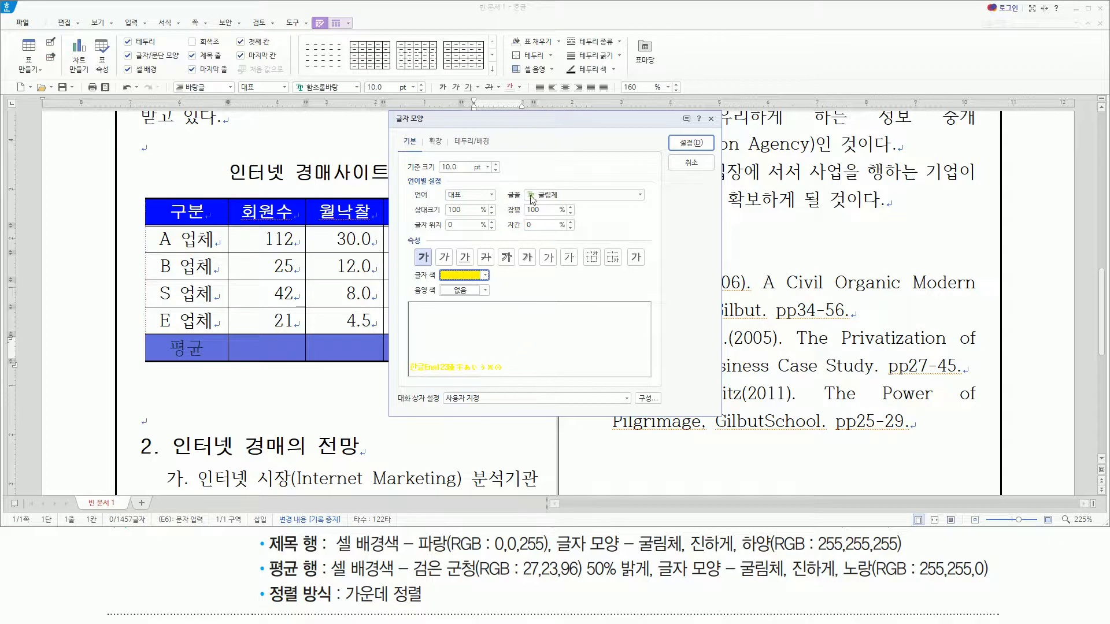
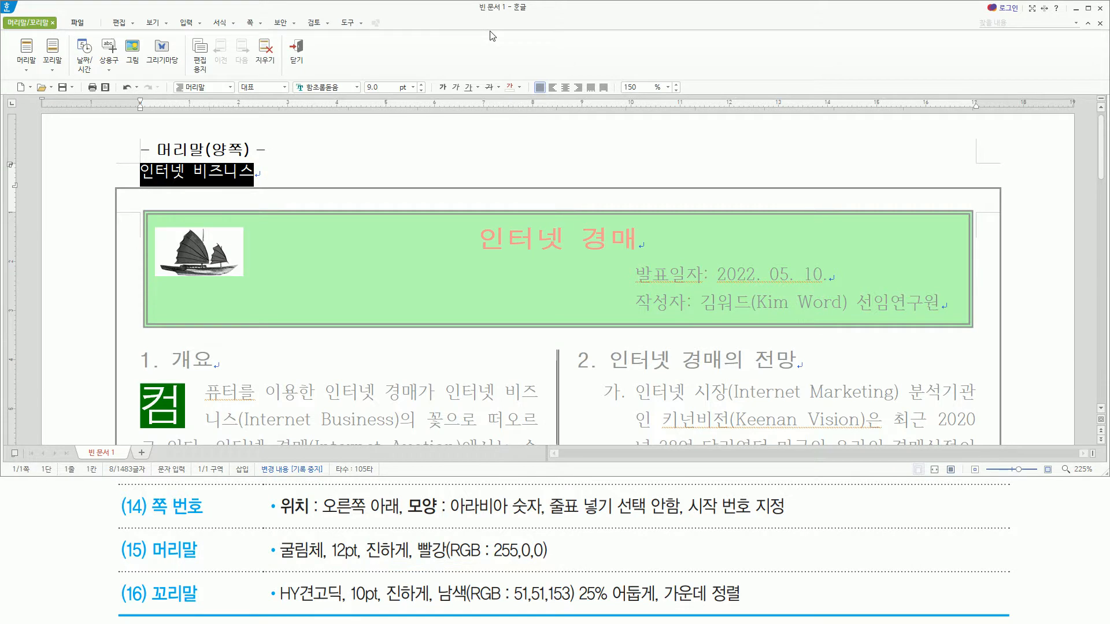
- Set the selected header text to 굴림체, 12 pt and bold
key(alt+l)
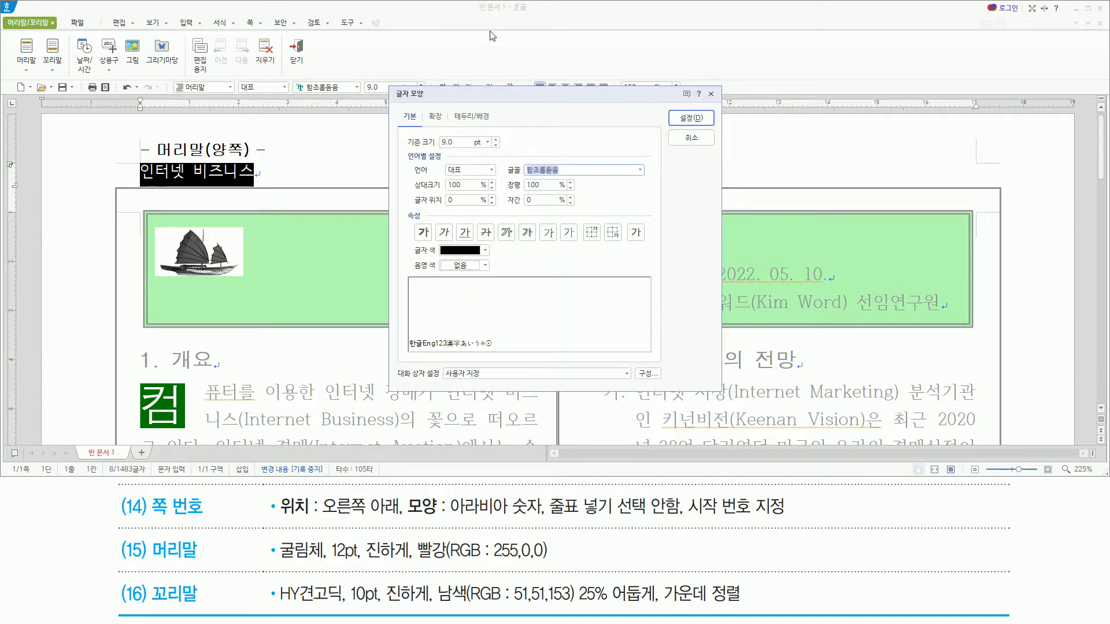
text(굴림체)
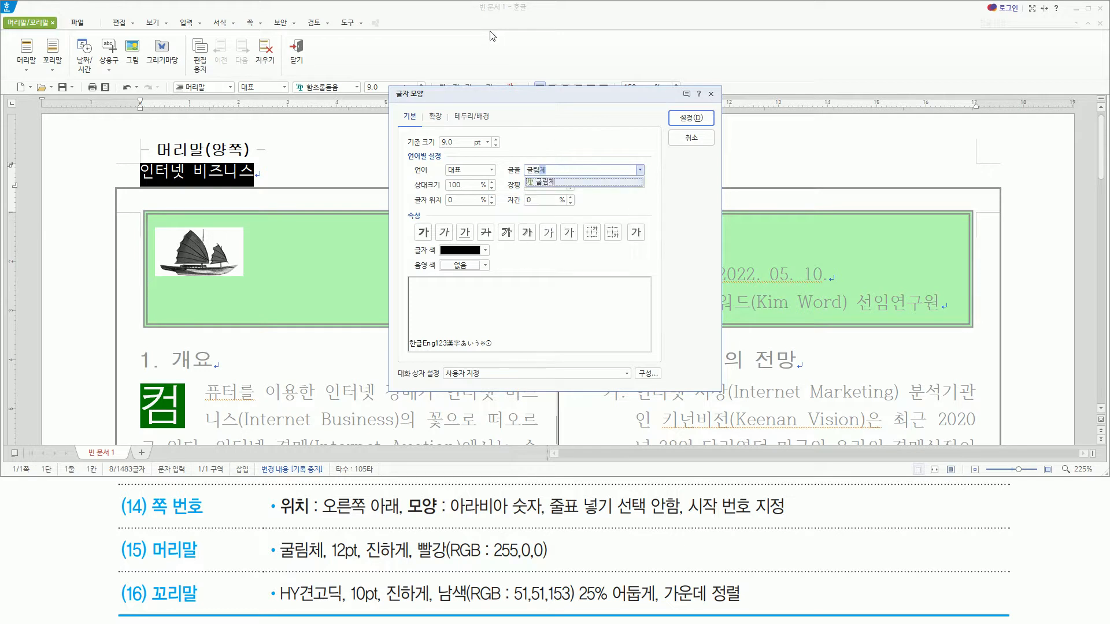
key(Return)
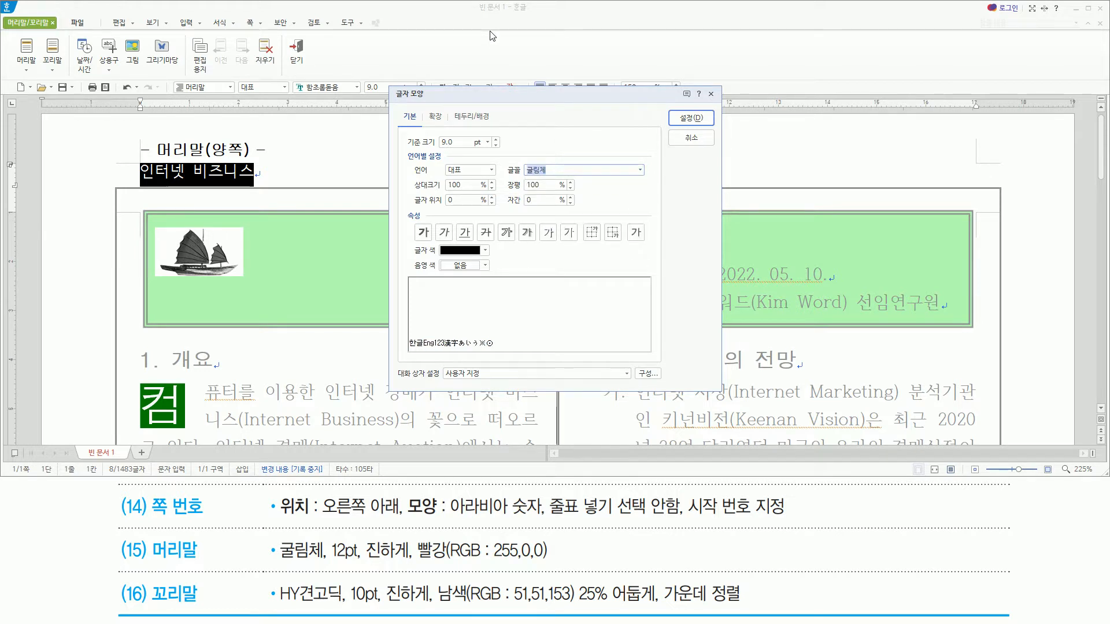
key(alt)
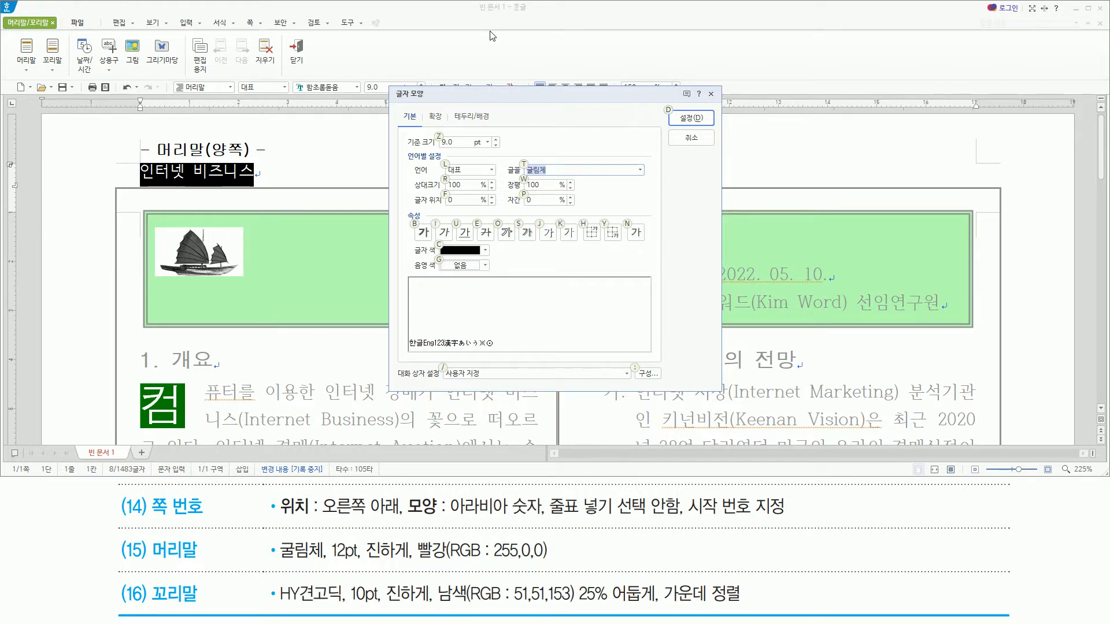
text(z)
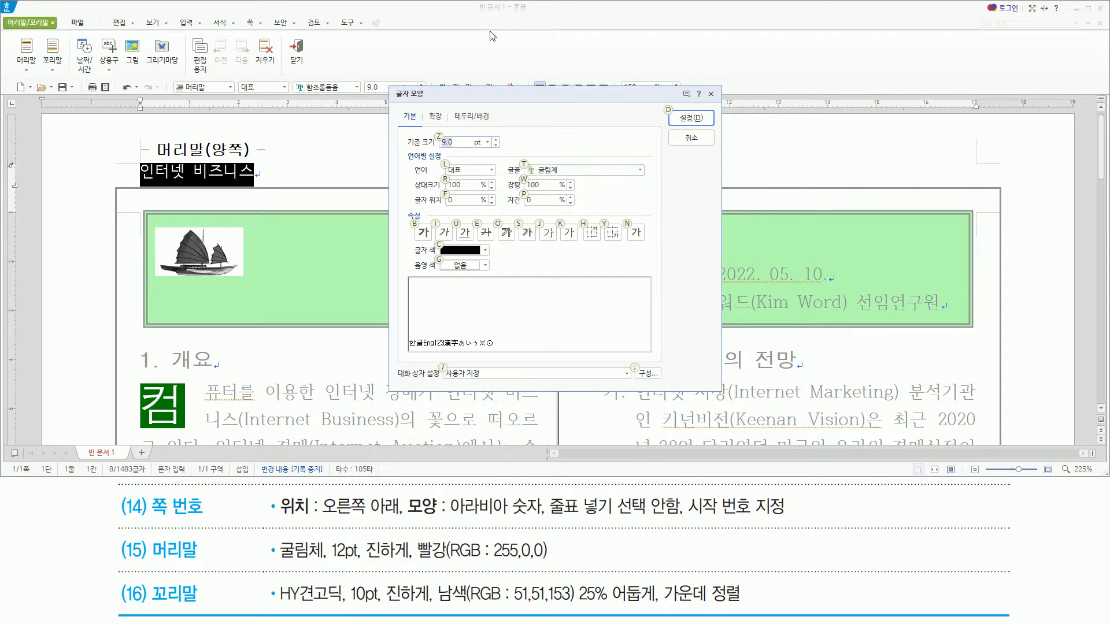
text(12)
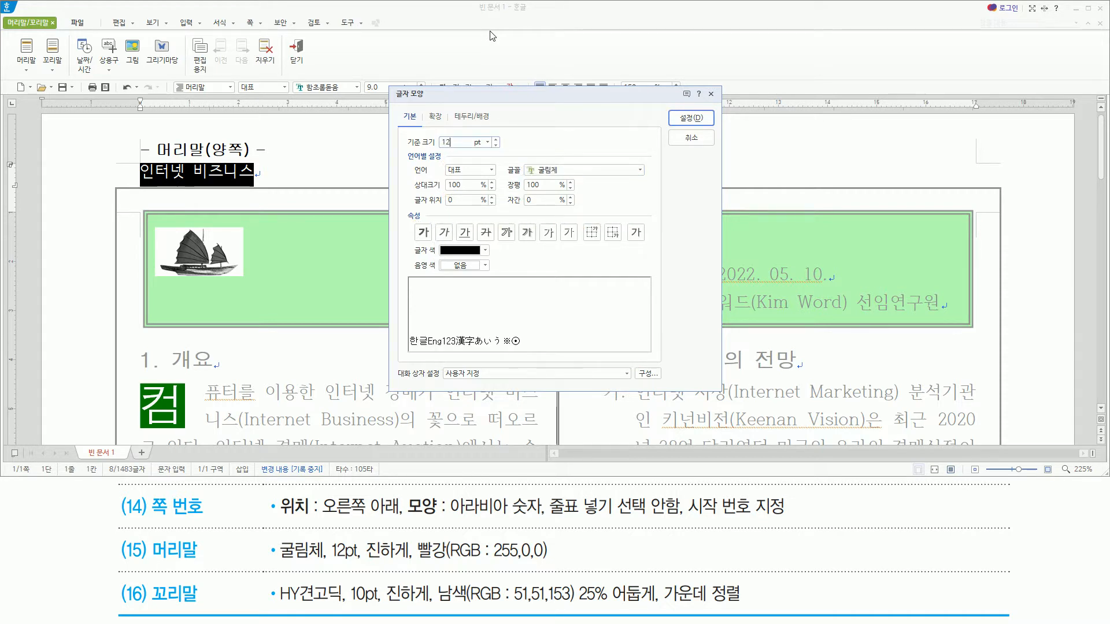
key(alt)
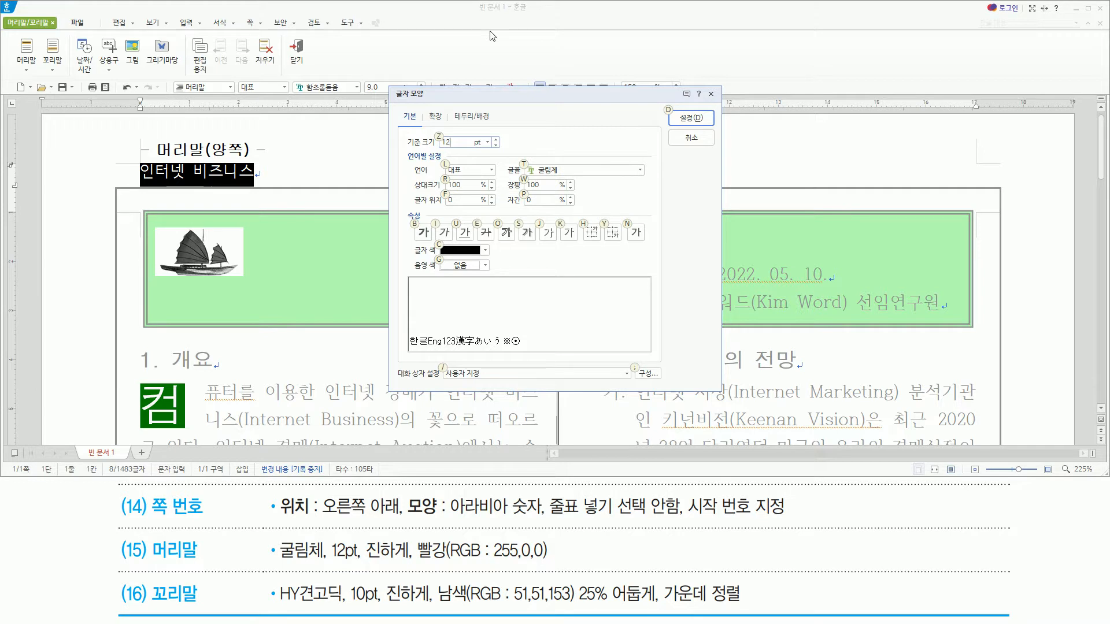
key(b)
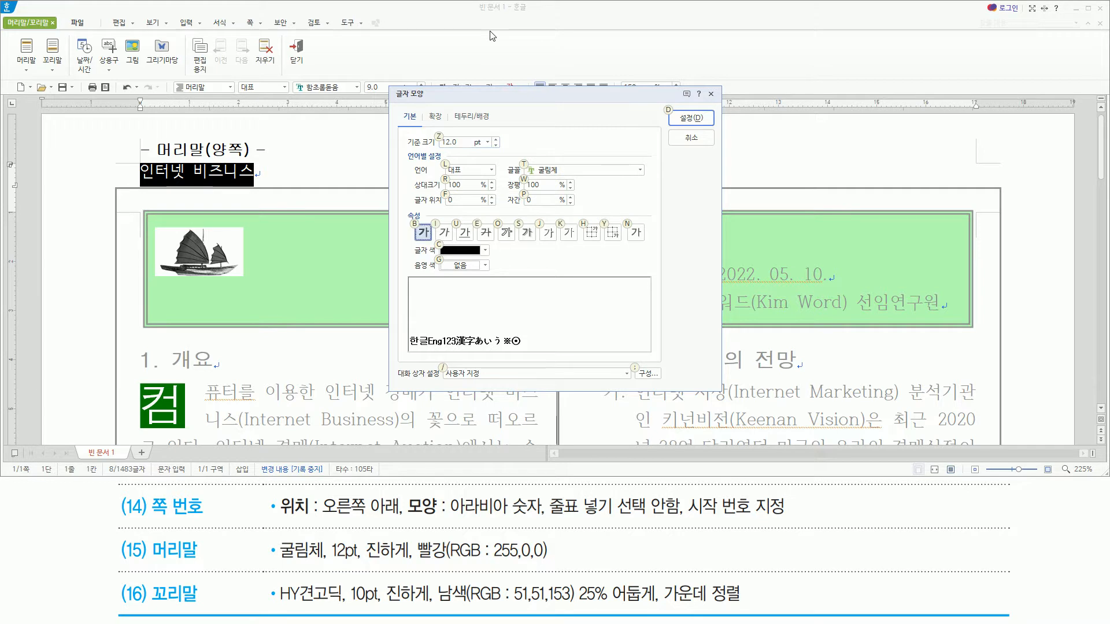
- Color the header text red (RGB 255,0,0), apply the character formatting and leave header editing
click(464, 253)
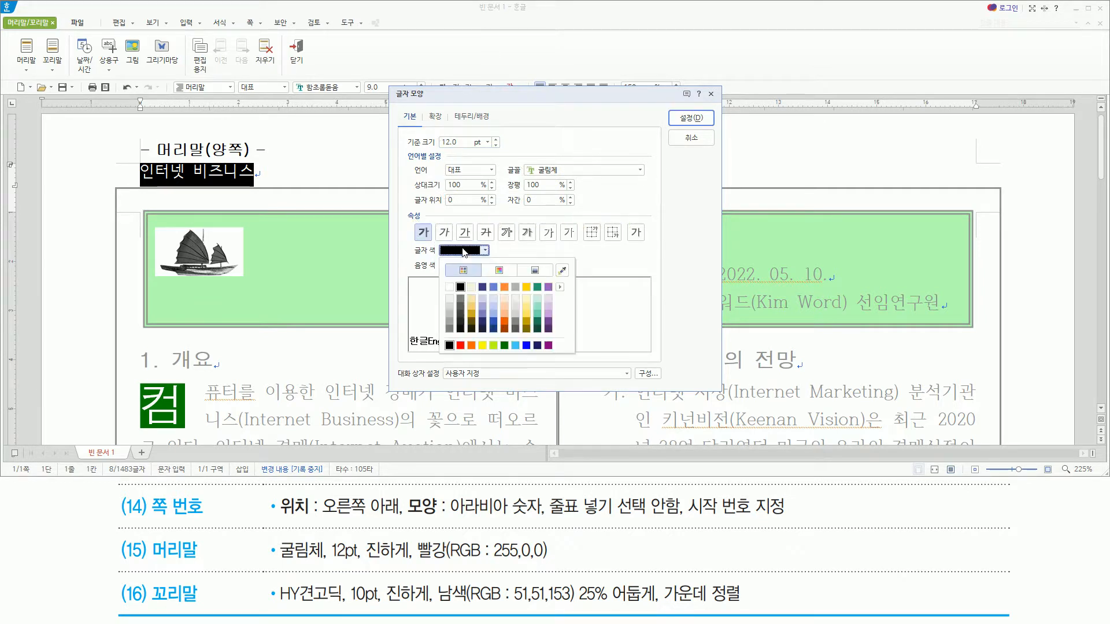
click(461, 346)
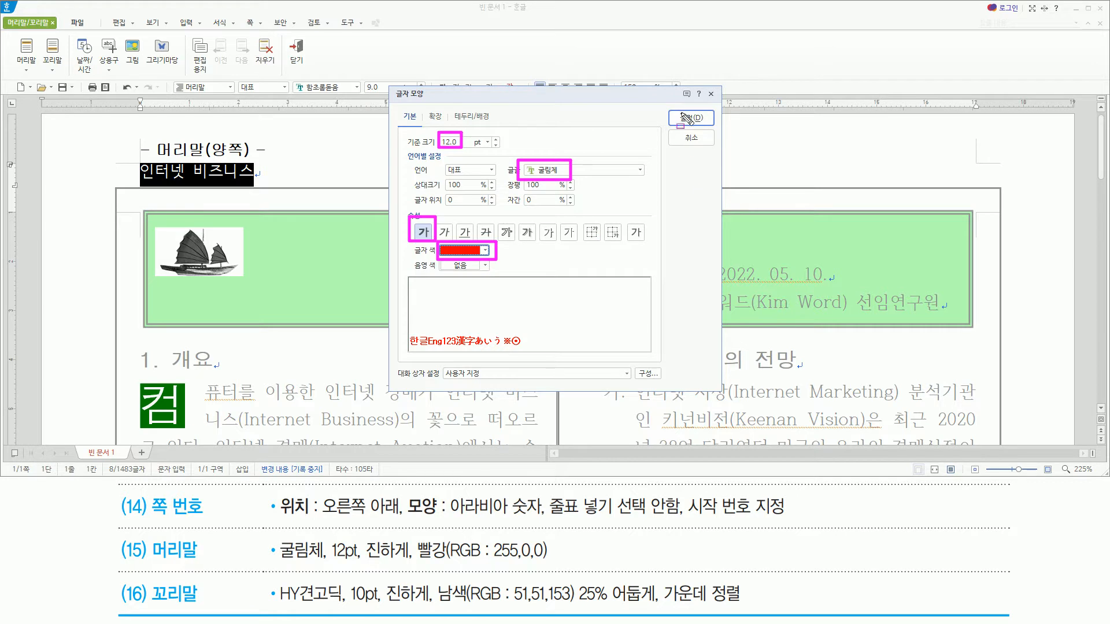
click(700, 122)
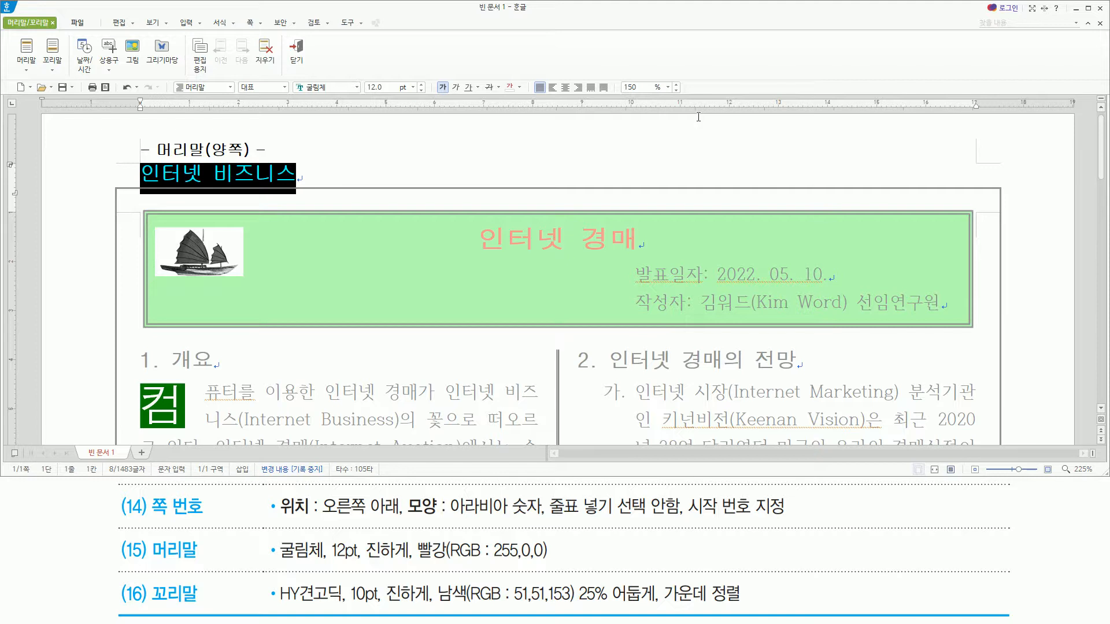
key(shift+Escape)
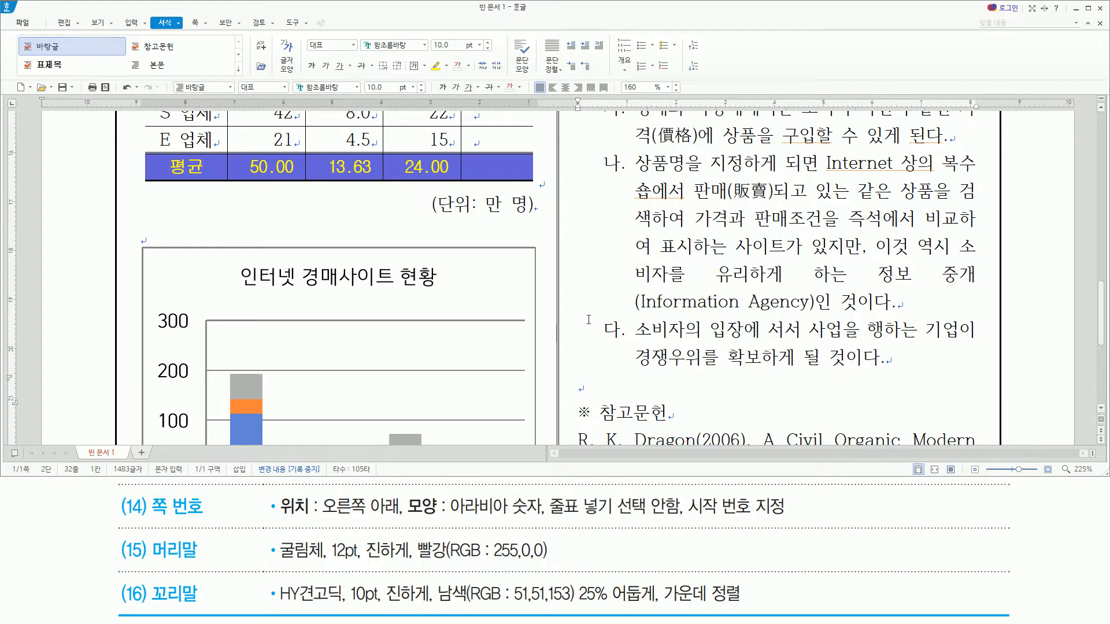
- Create a footer (꼬리말) for both odd and even pages (양쪽) with the 모양 없음 layout
scroll(610, 309, up, 15)
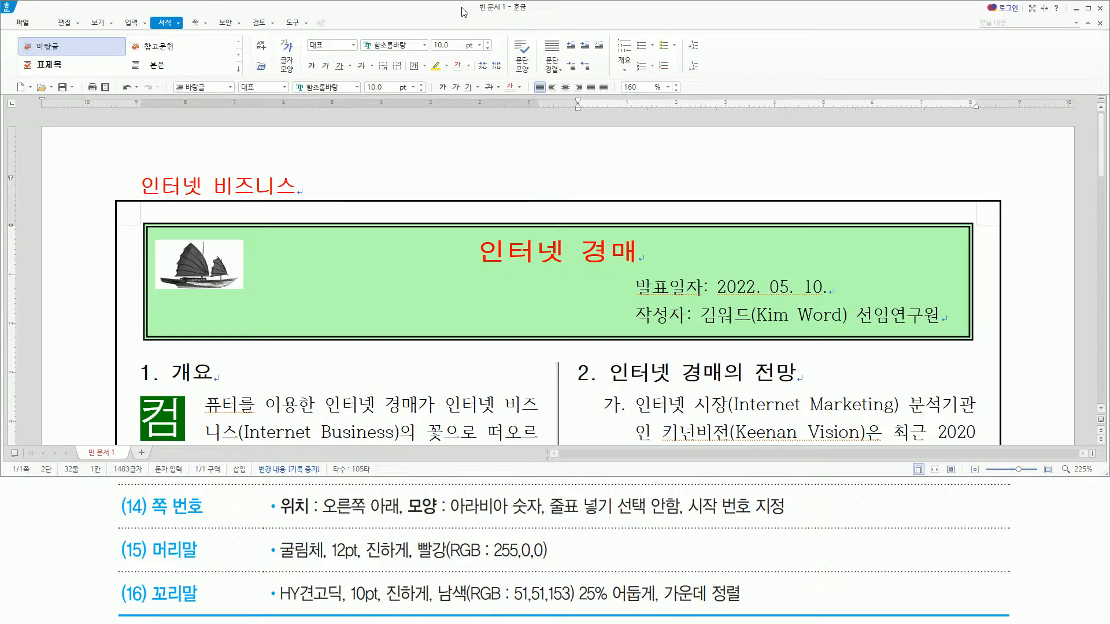
key(ctrl+n)
key(h)
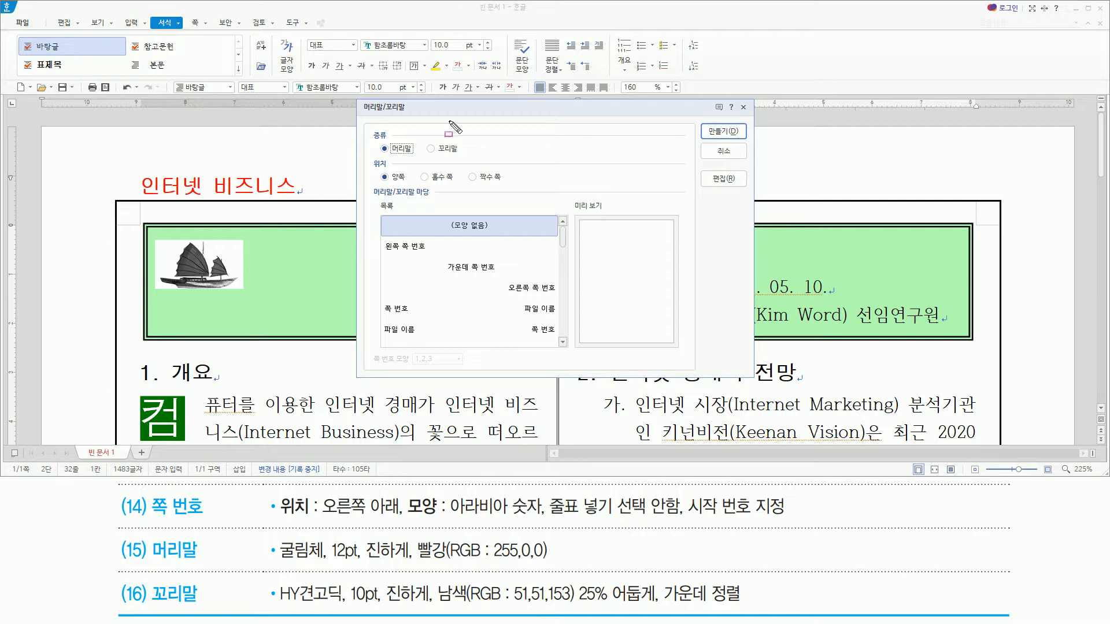
drag(426, 141, 463, 158)
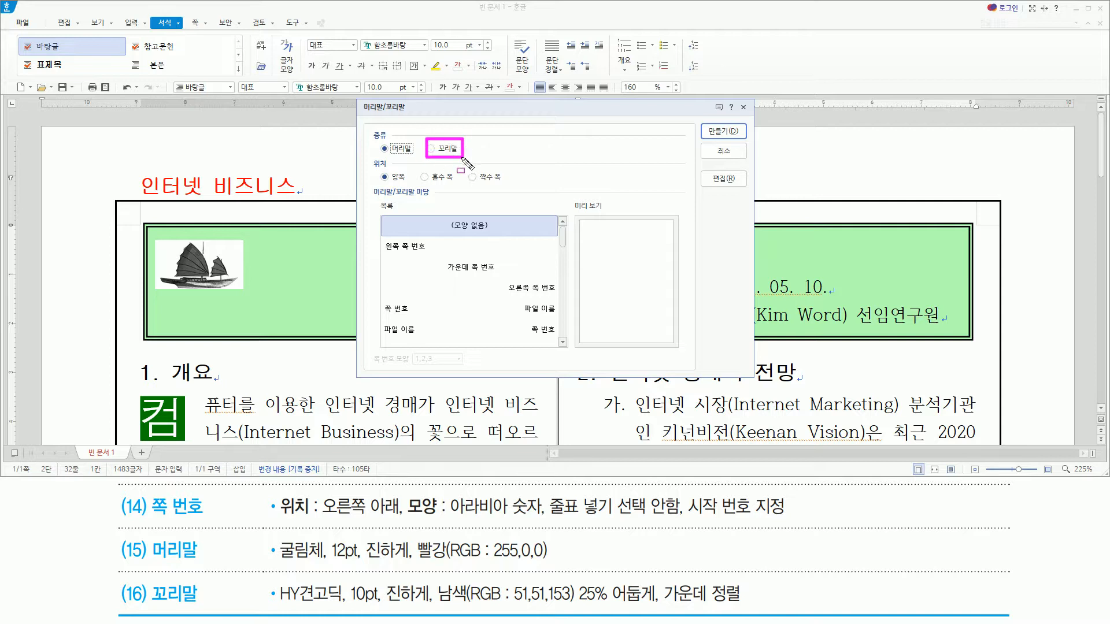
key(Escape)
click(448, 149)
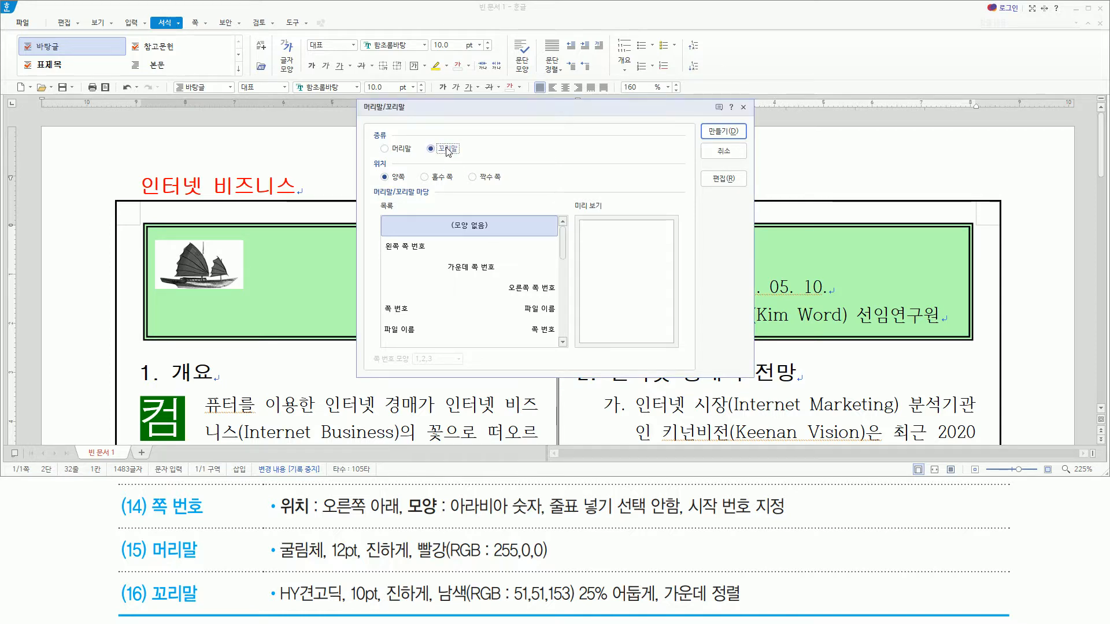
click(723, 130)
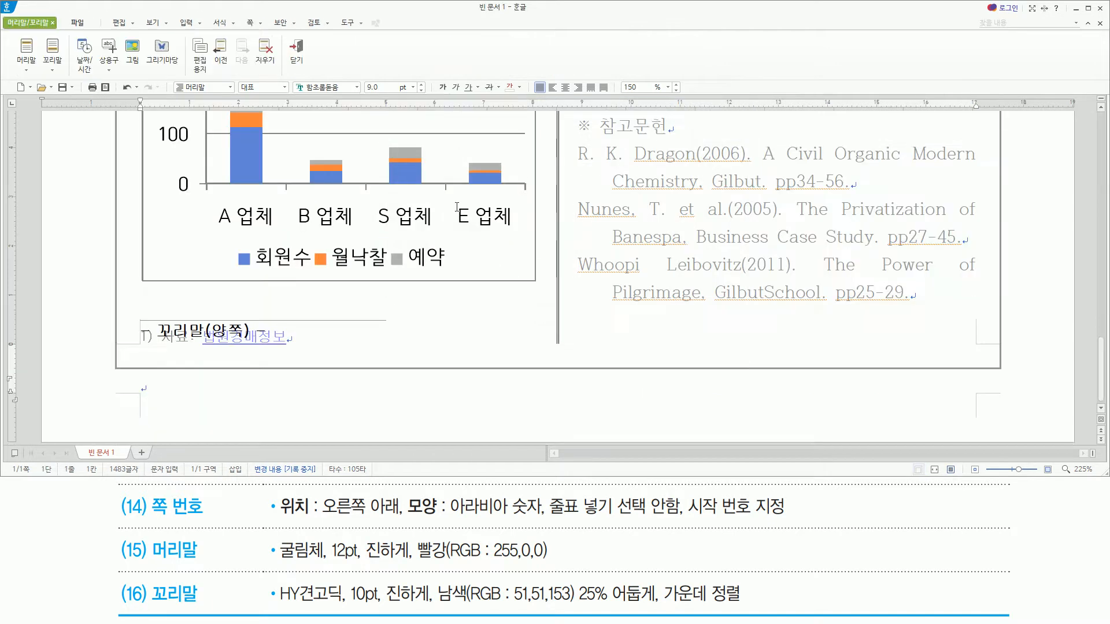
- Enter "법원경매 정보지 제86호 (2022년 5월)" as the footer text
key(ctrl+2)
mouse_move(126, 307)
mouse_down()
mouse_move(150, 371)
mouse_move(315, 422)
mouse_move(334, 414)
mouse_up()
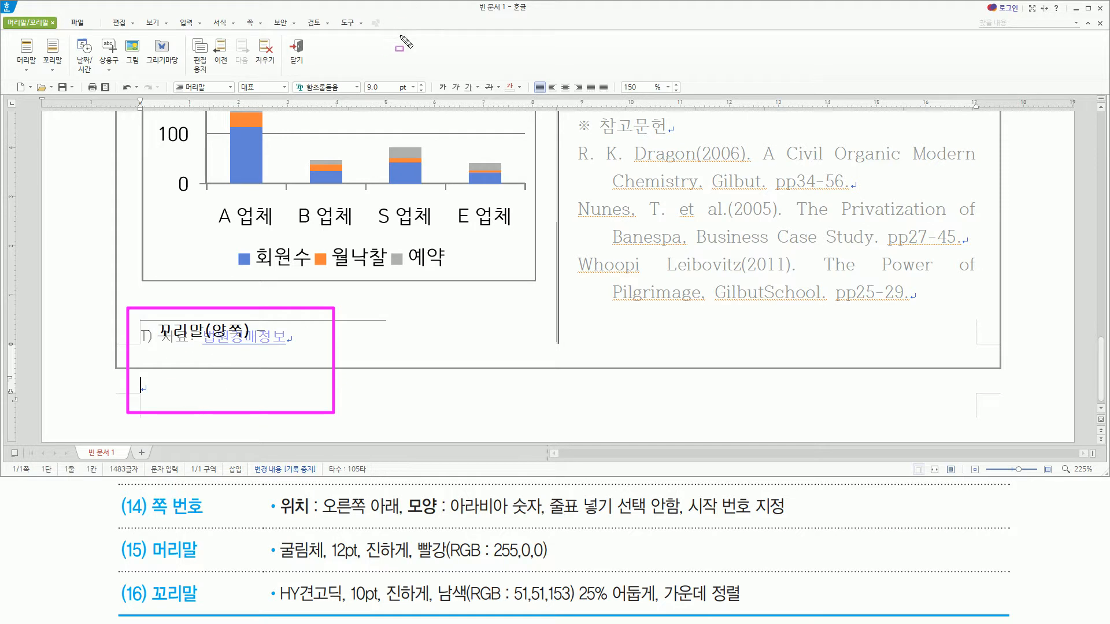
key(Escape)
text(법원경매)
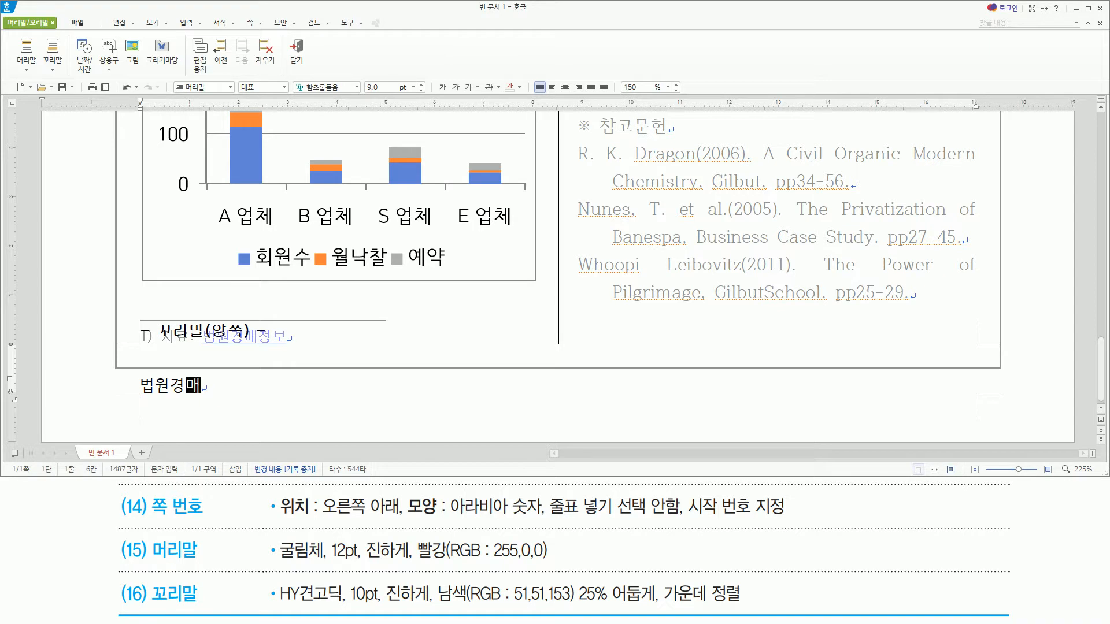
text( 정보)
text(지 )
text(제8)
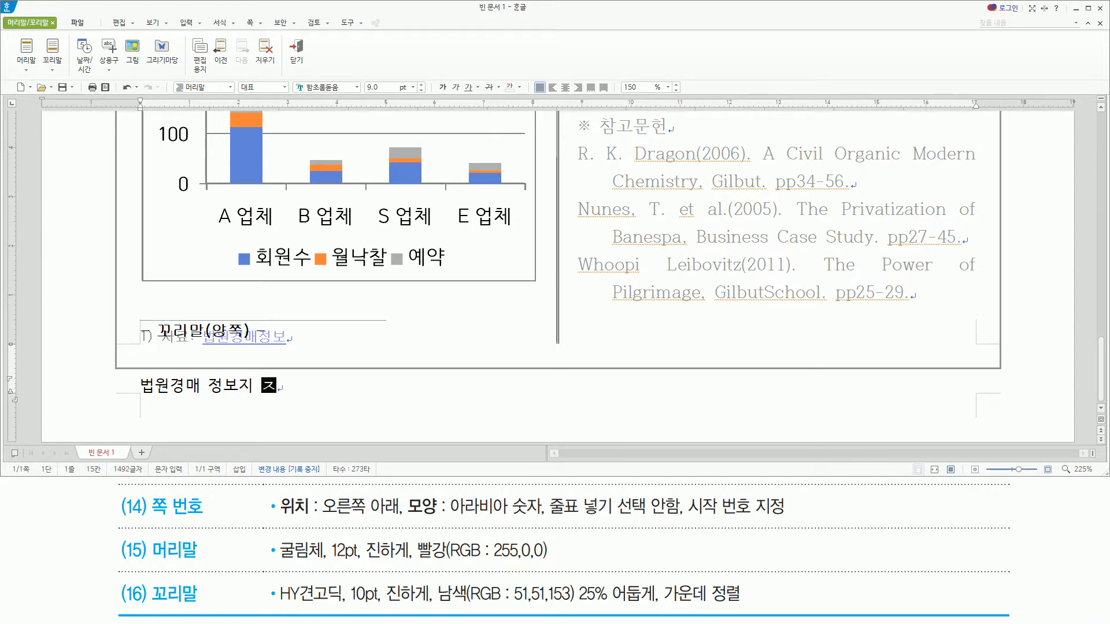
text(6)
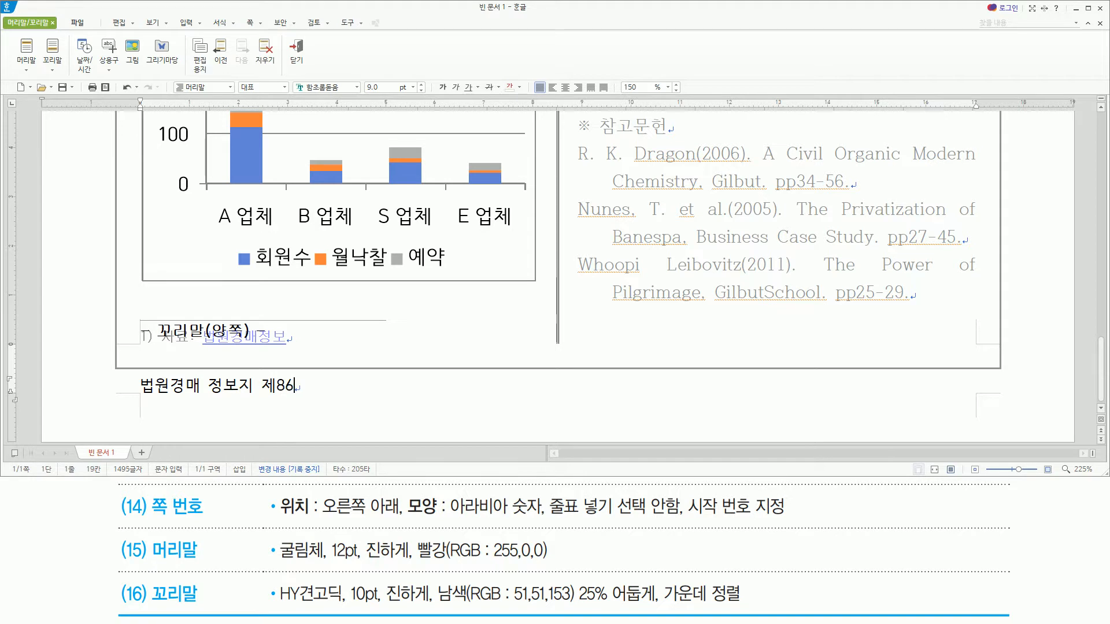
text(호 (2022년 )
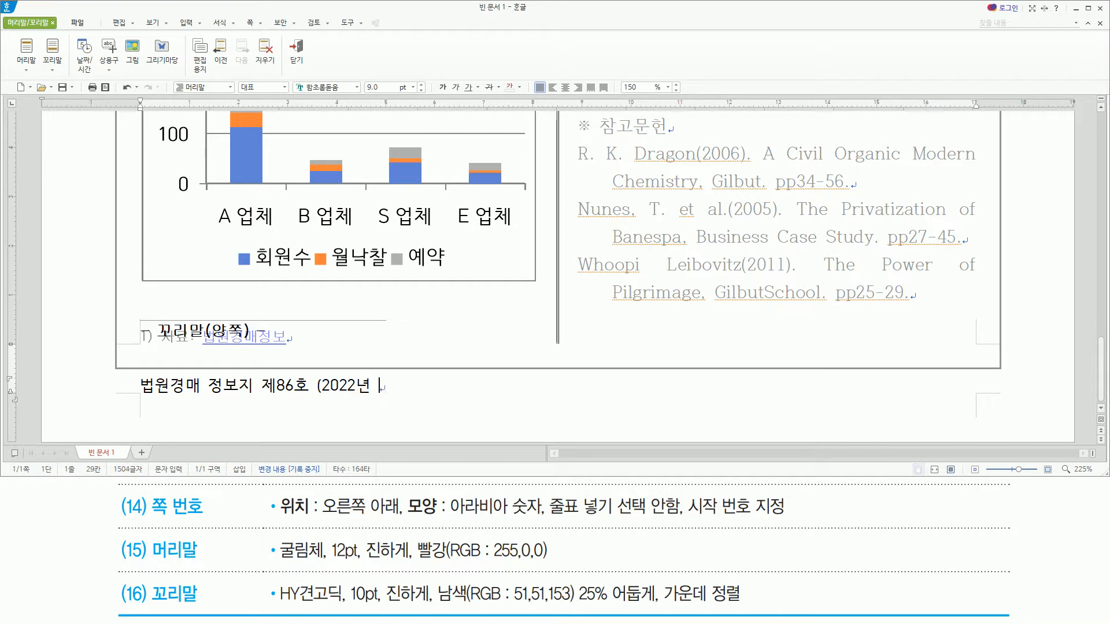
text(5월))
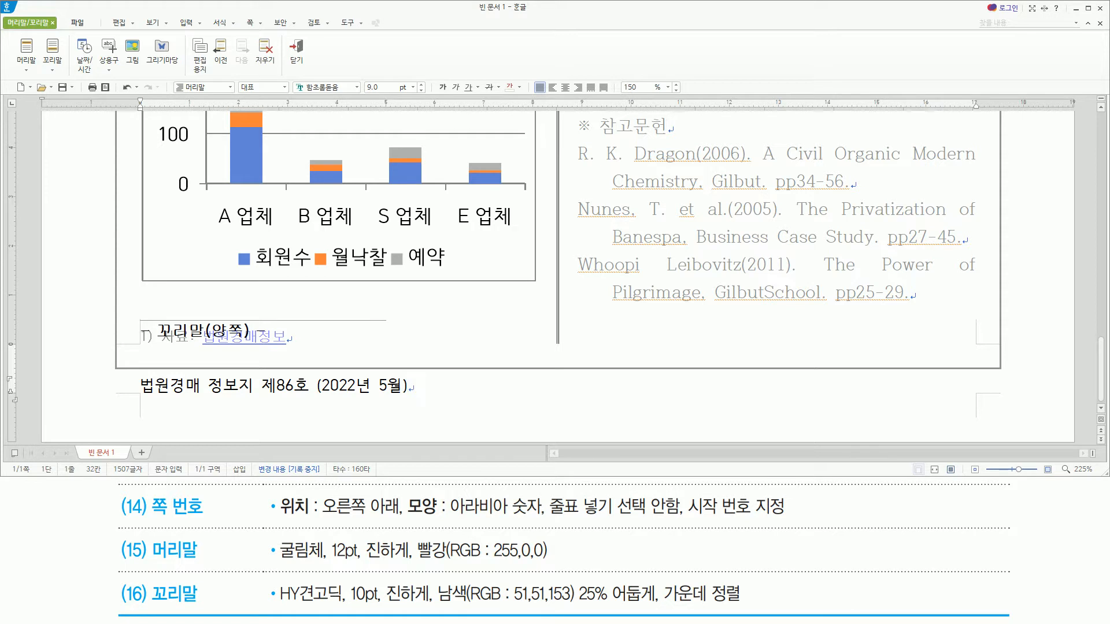
- Select the whole footer line and set its text to HY견고딕, 10 pt and bold
key(shift+Home)
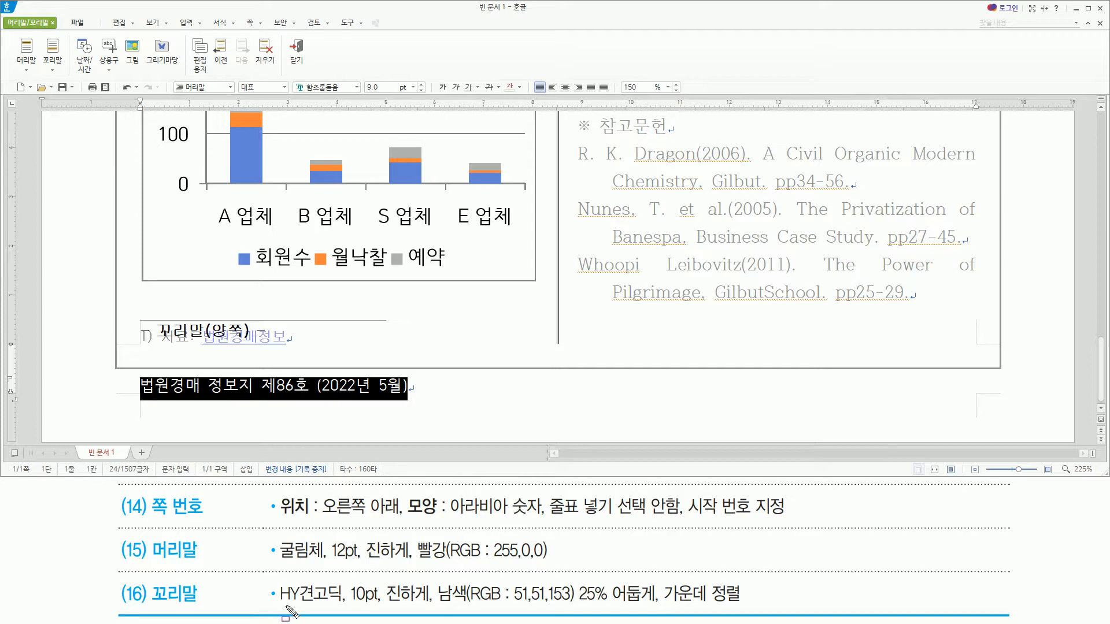
drag(274, 605, 747, 607)
key(Escape)
key(alt+l)
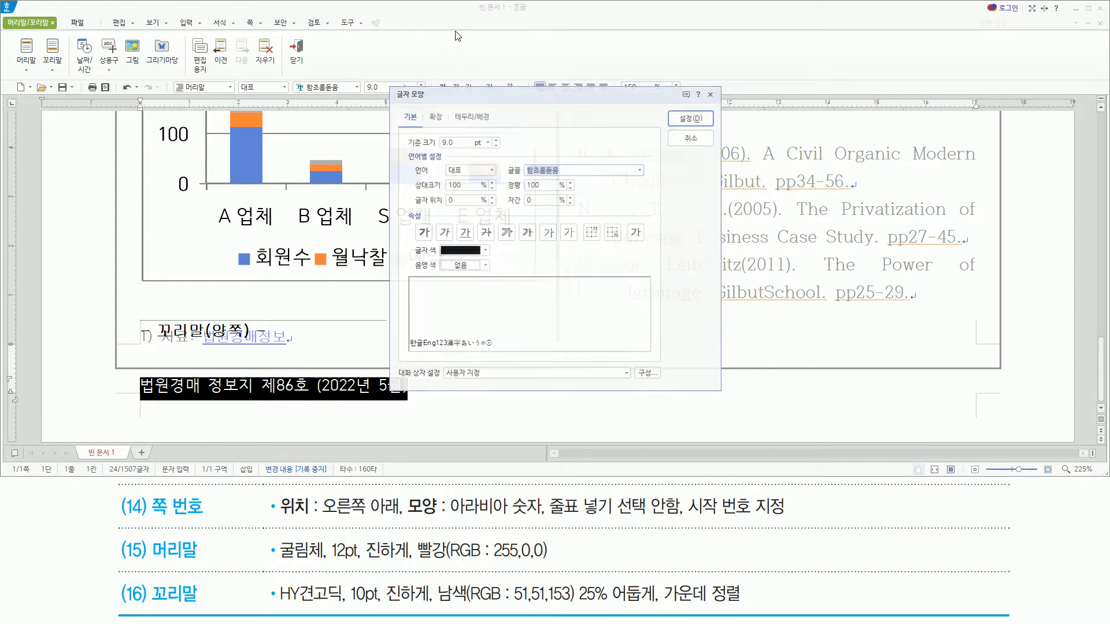
text(hy)
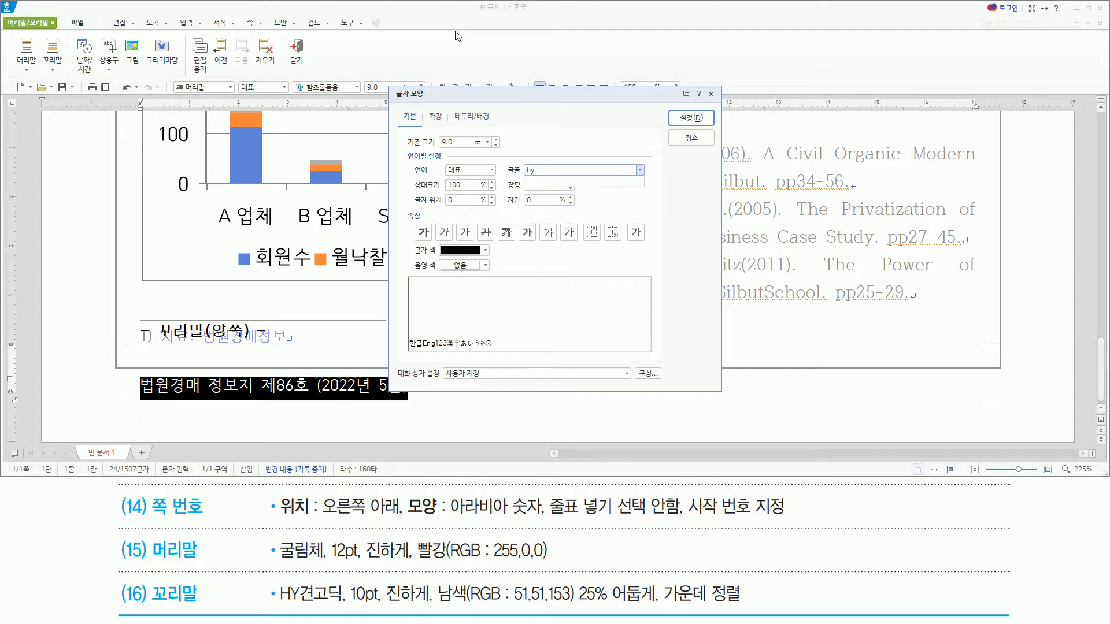
text(견고딕)
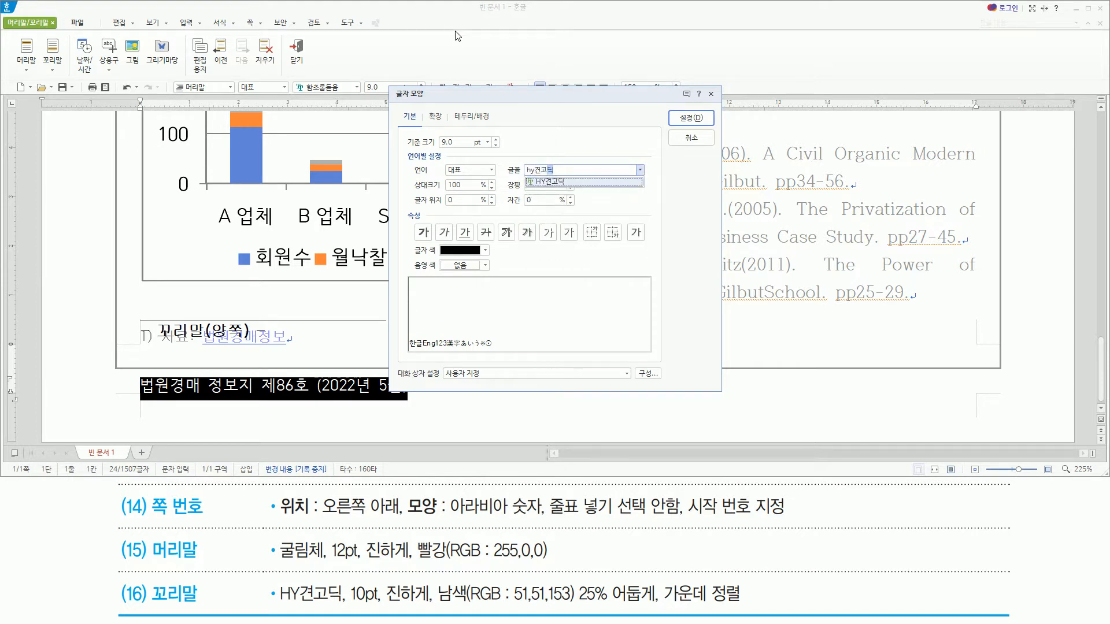
key(Return)
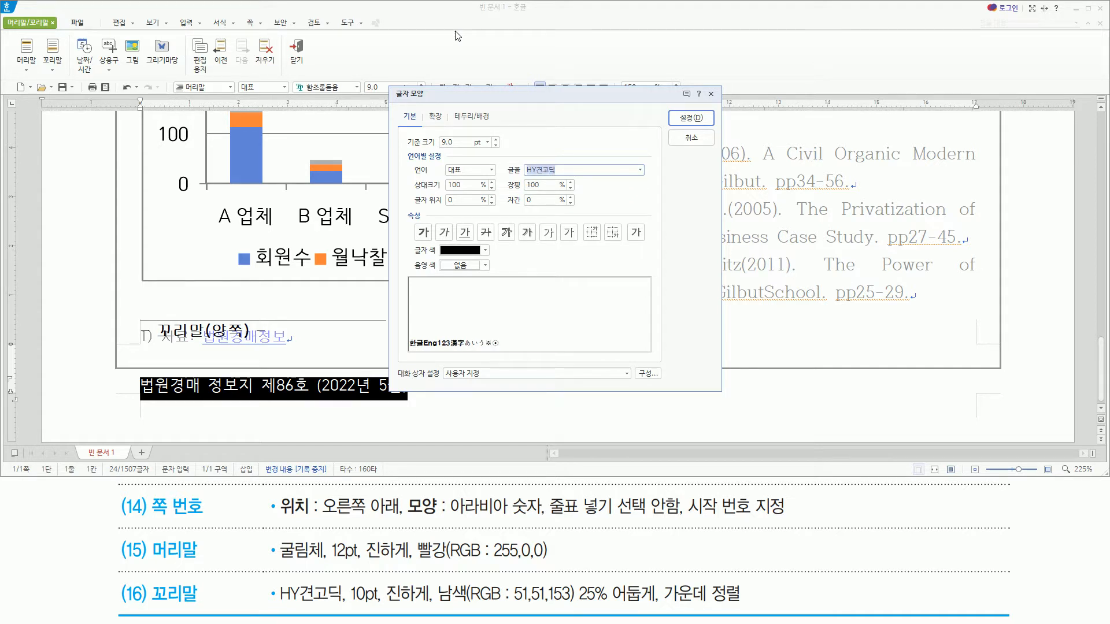
key(alt)
text(z)
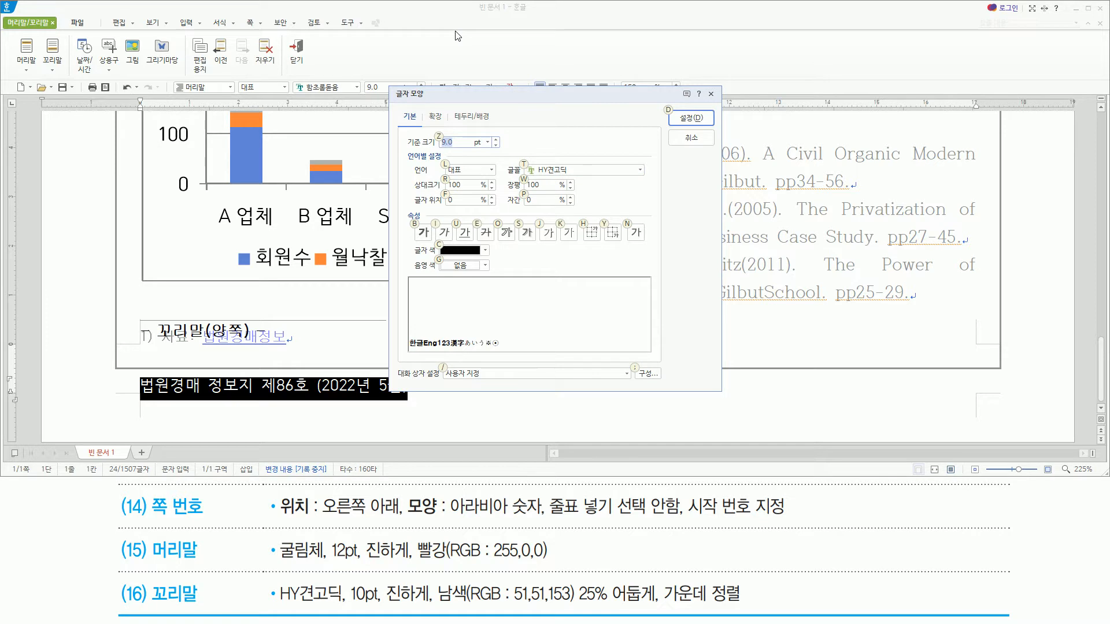
text(10)
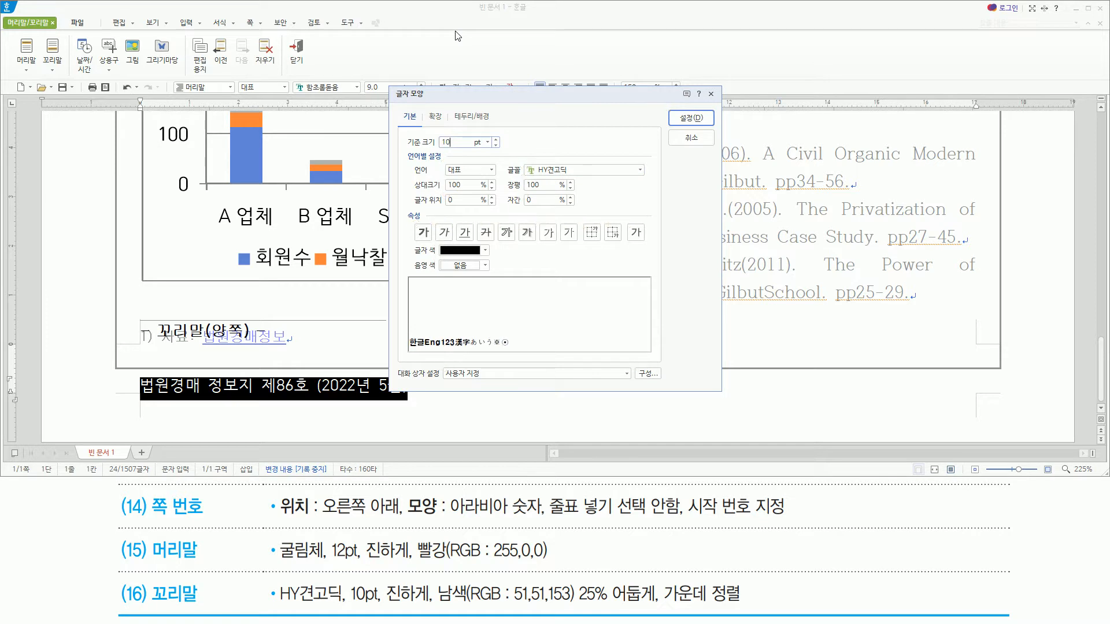
key(alt)
key(b)
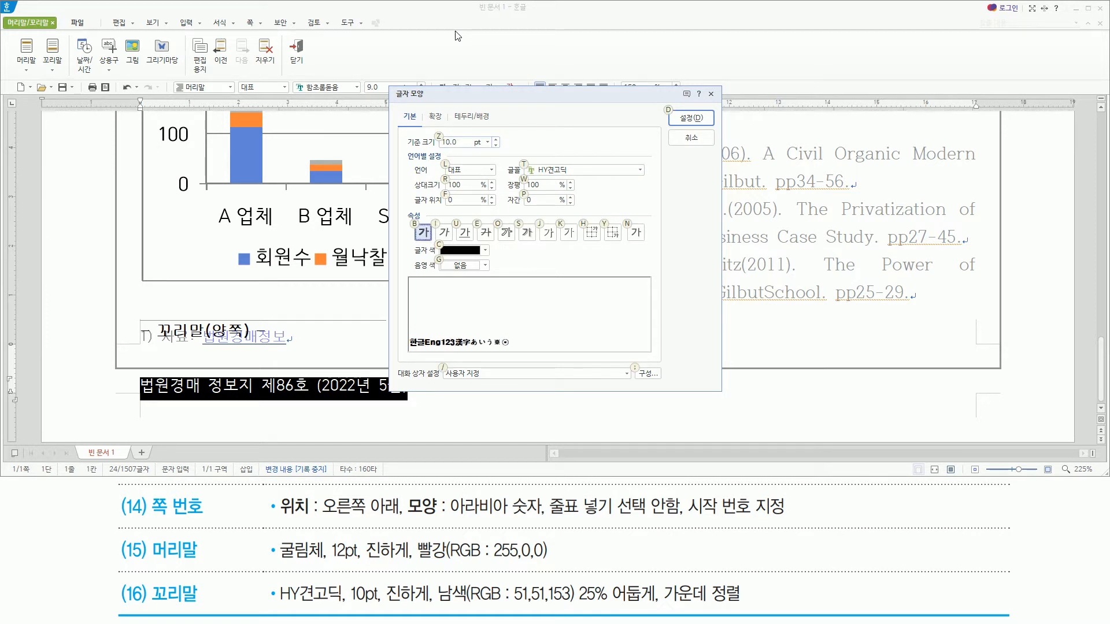
- Color the footer text navy (RGB 51,51,153) 25% darker from the 오피스 palette and apply the character formatting
click(484, 250)
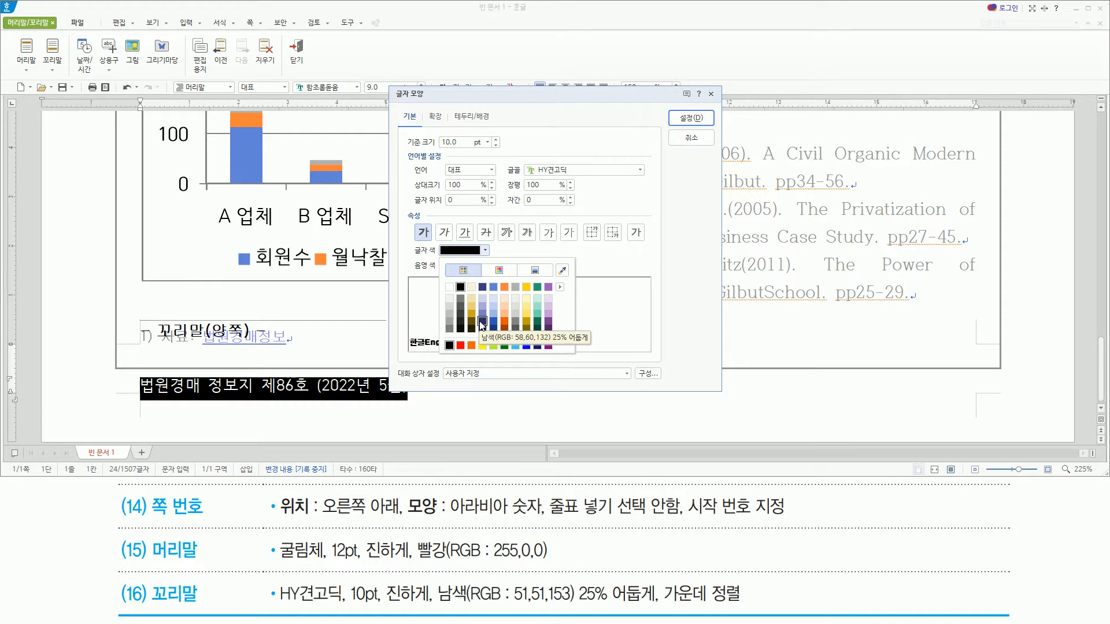
click(560, 287)
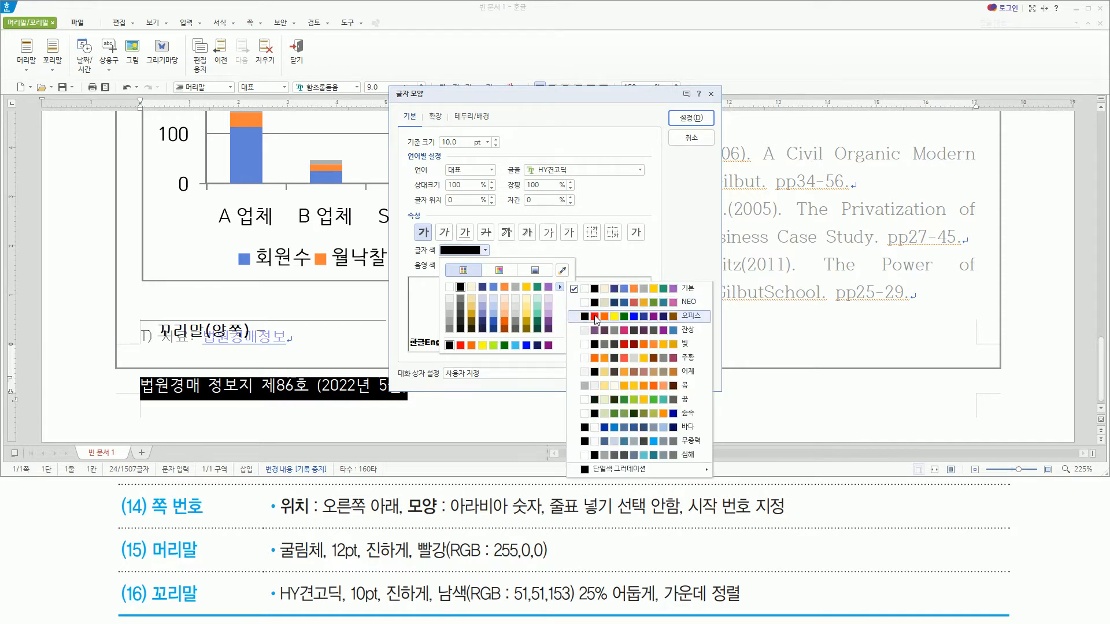
click(596, 317)
click(561, 287)
click(517, 250)
click(485, 250)
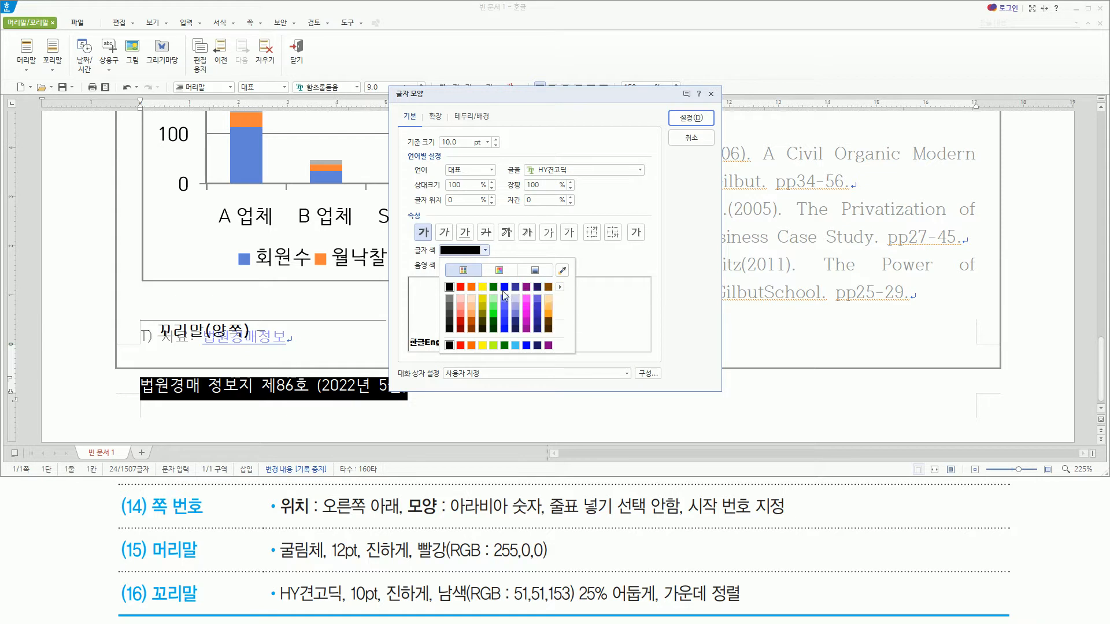
click(515, 321)
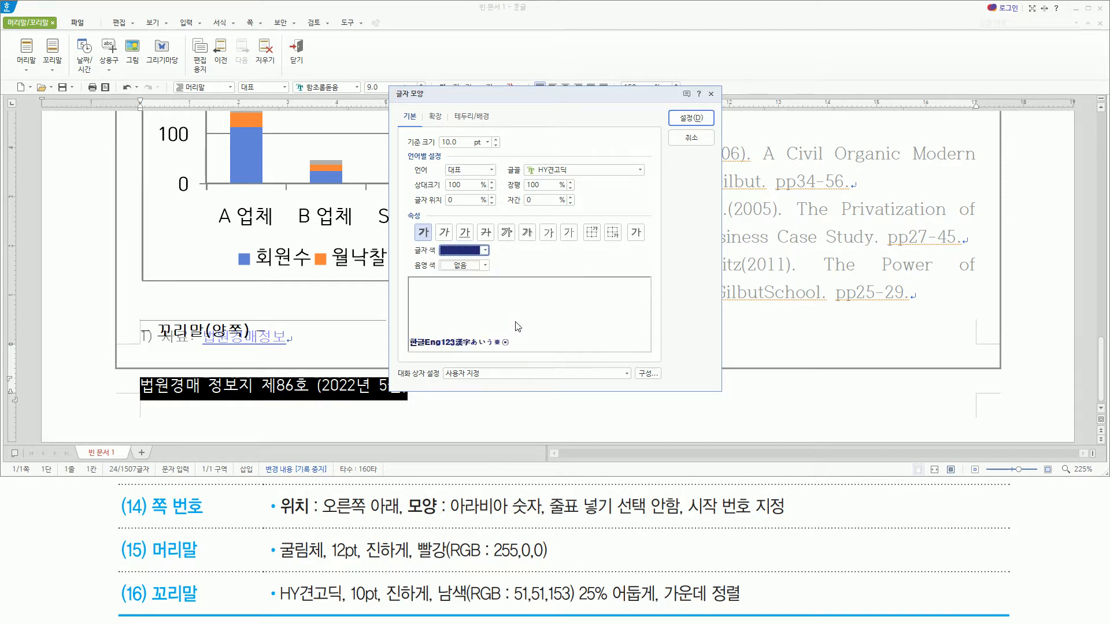
key(ctrl+shift+d)
drag(519, 160, 574, 178)
drag(436, 132, 468, 148)
mouse_move(413, 214)
mouse_down()
mouse_move(455, 258)
mouse_move(501, 260)
mouse_up()
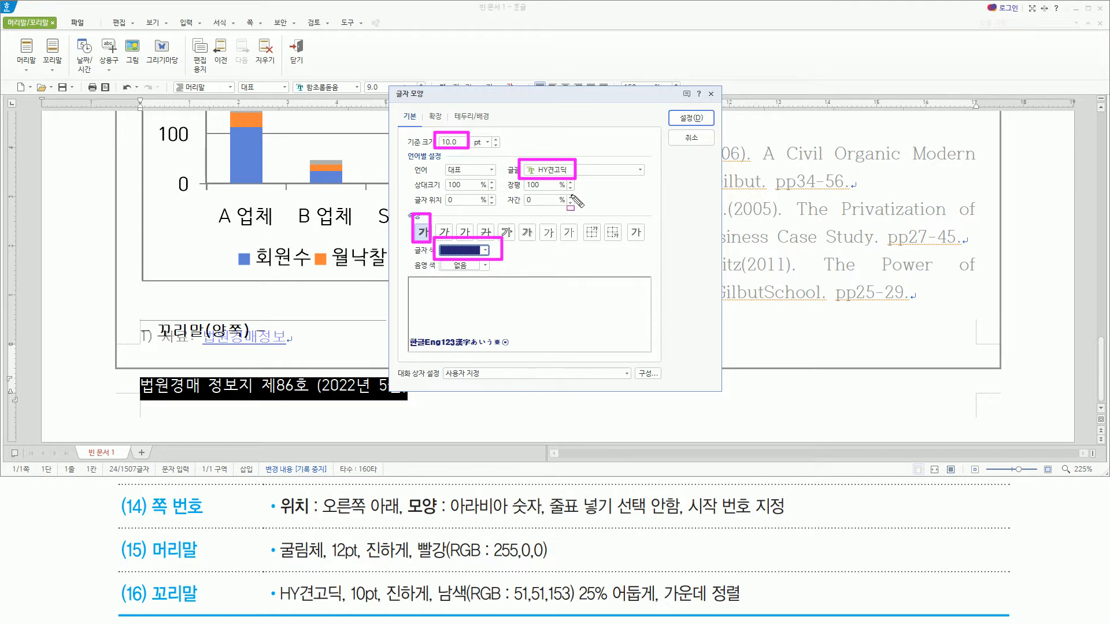
drag(670, 106, 708, 128)
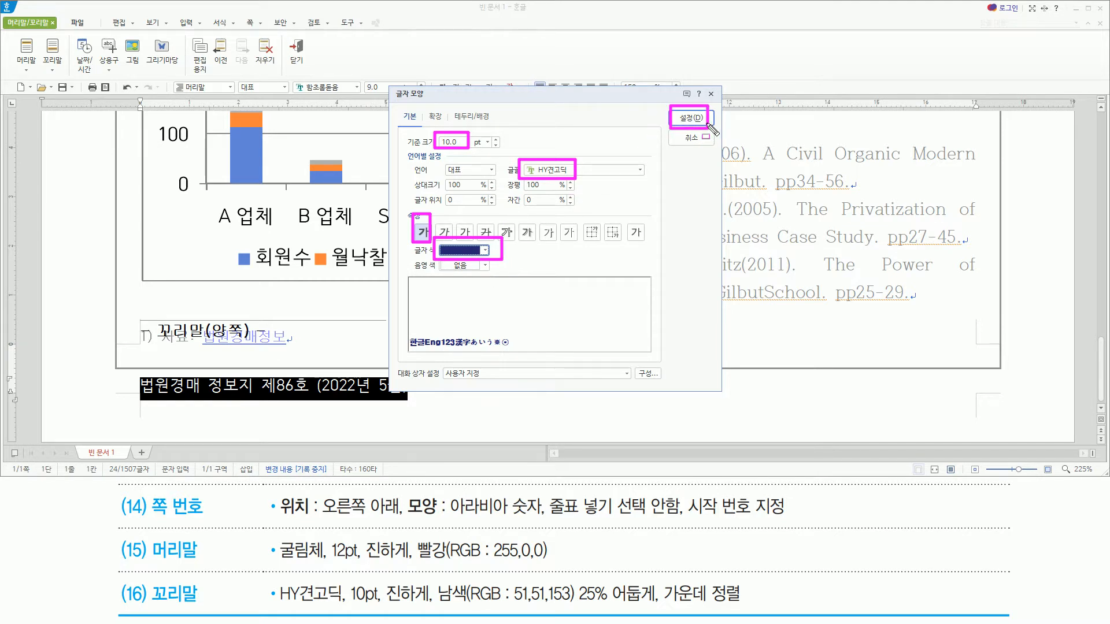
click(690, 118)
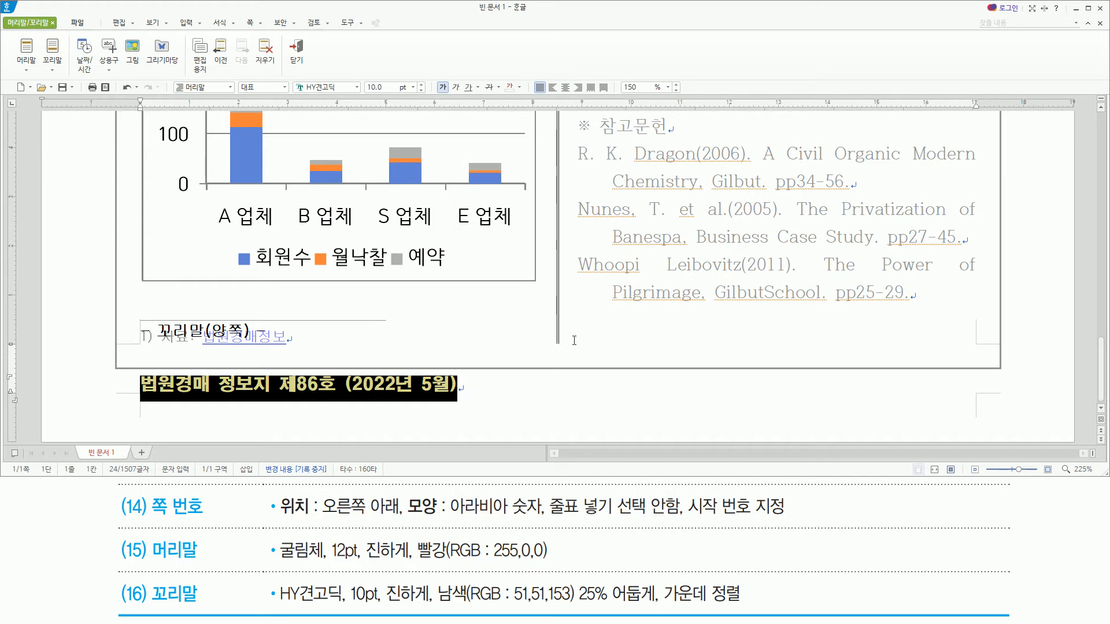
- Center-align the footer line and leave footer editing to return to the document body
drag(664, 606, 751, 606)
key(Escape)
key(ctrl+shift+c)
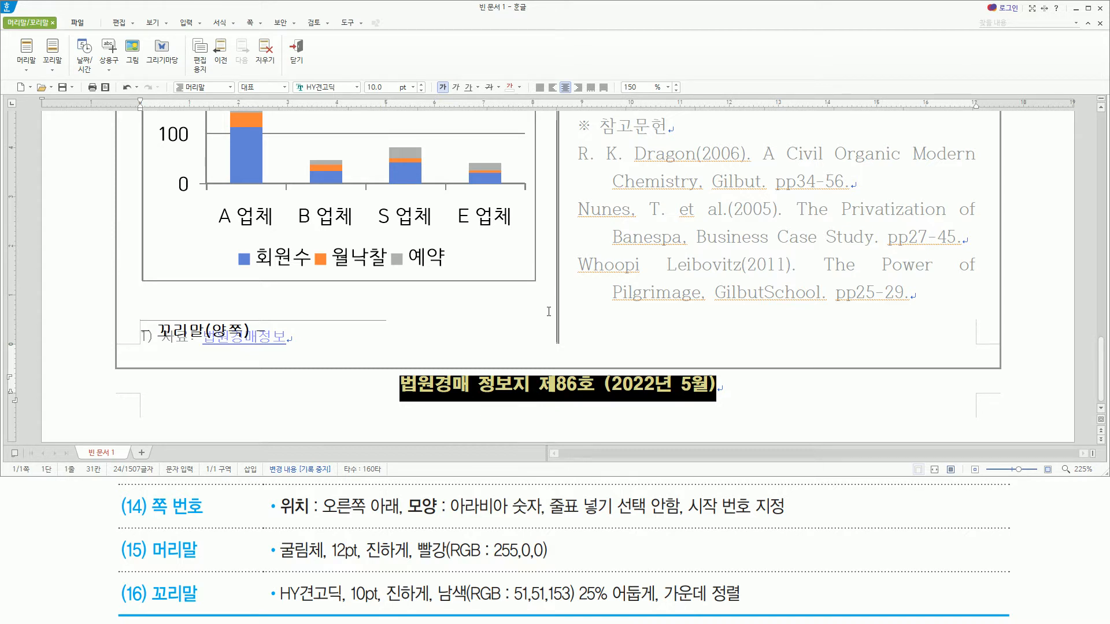
key(shift+Escape)
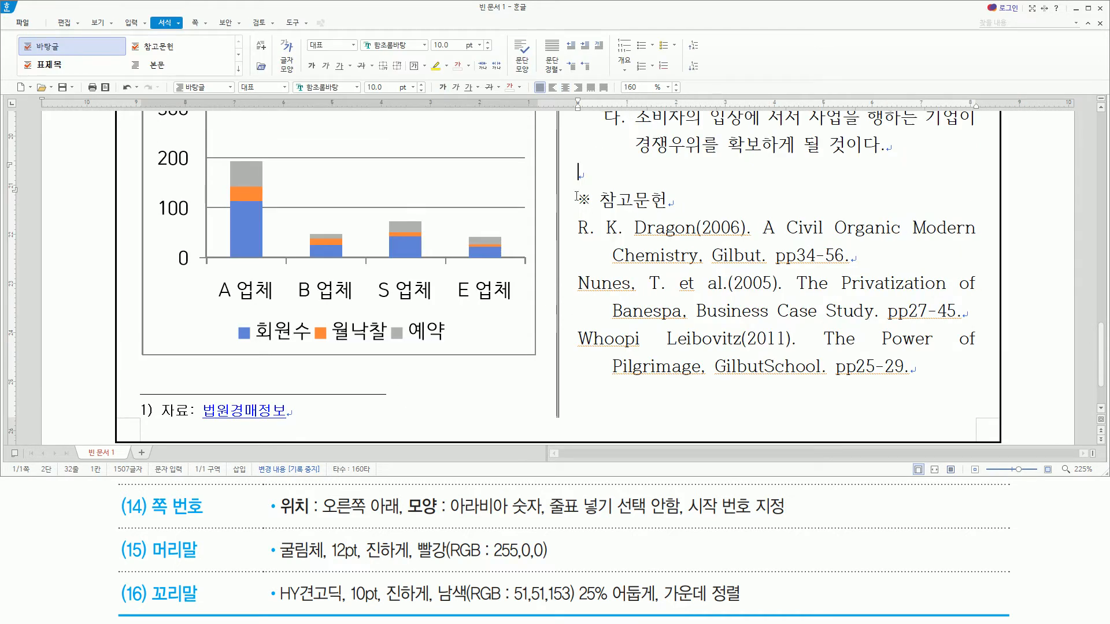
scroll(576, 196, down, 2)
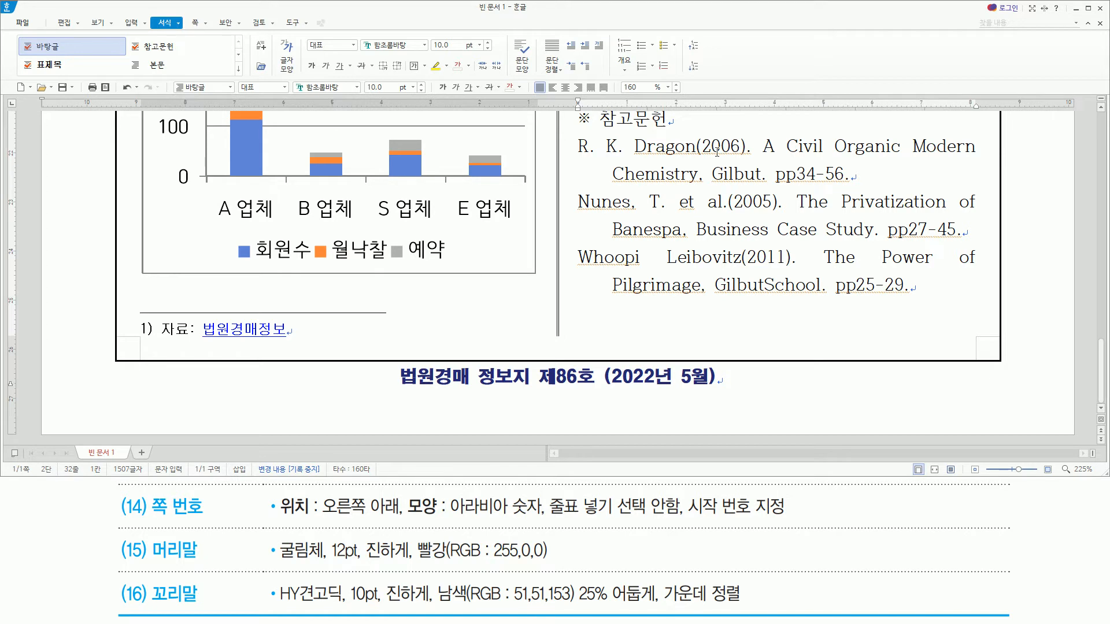
- Open the page numbering settings (쪽 번호 매기기) and place the number at the lower right of the page
key(ctrl+n)
key(p)
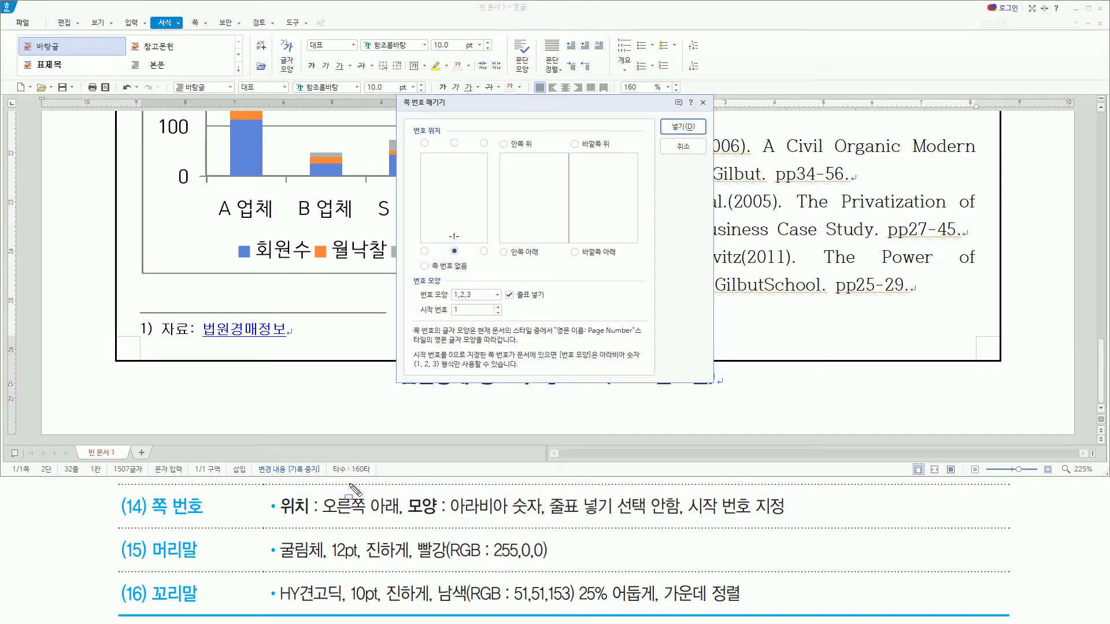
drag(320, 518, 398, 519)
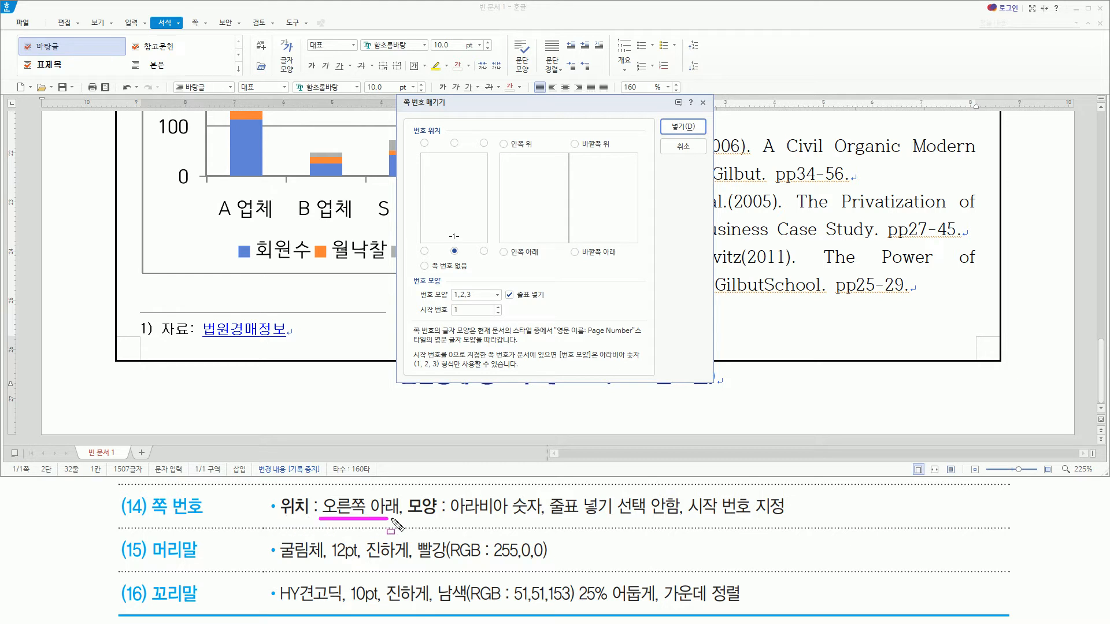
drag(475, 241, 498, 258)
click(484, 251)
- Turn off the dashes (줄표 넣기) around the page number, with the Arabic 1,2,3 number format
drag(404, 518, 548, 518)
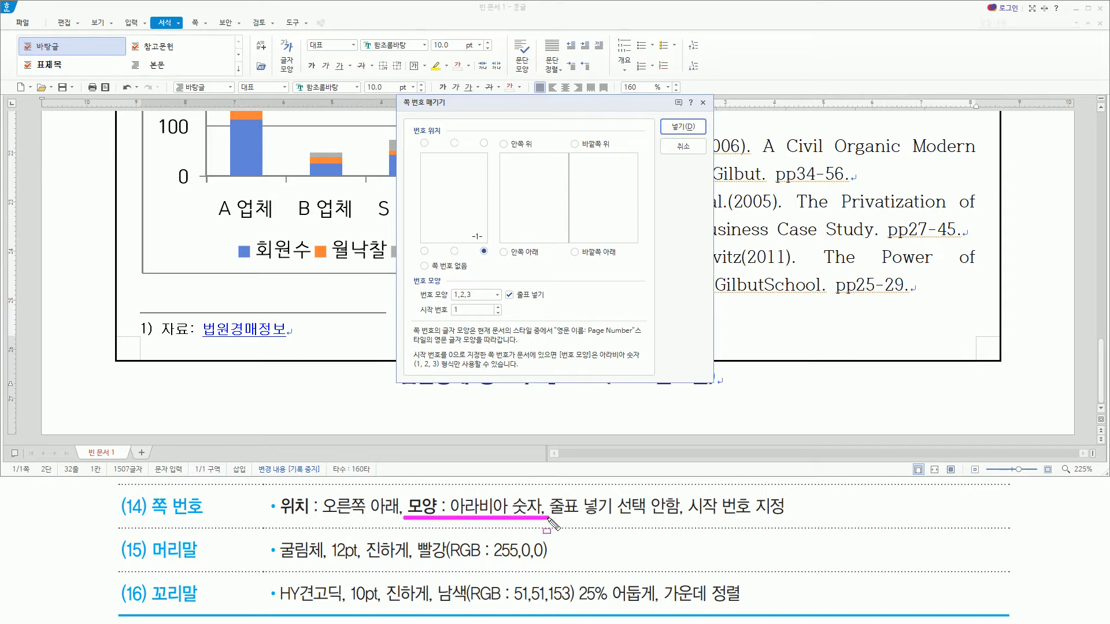
drag(447, 287, 479, 299)
mouse_move(547, 491)
mouse_down()
mouse_move(569, 525)
mouse_move(683, 524)
mouse_up()
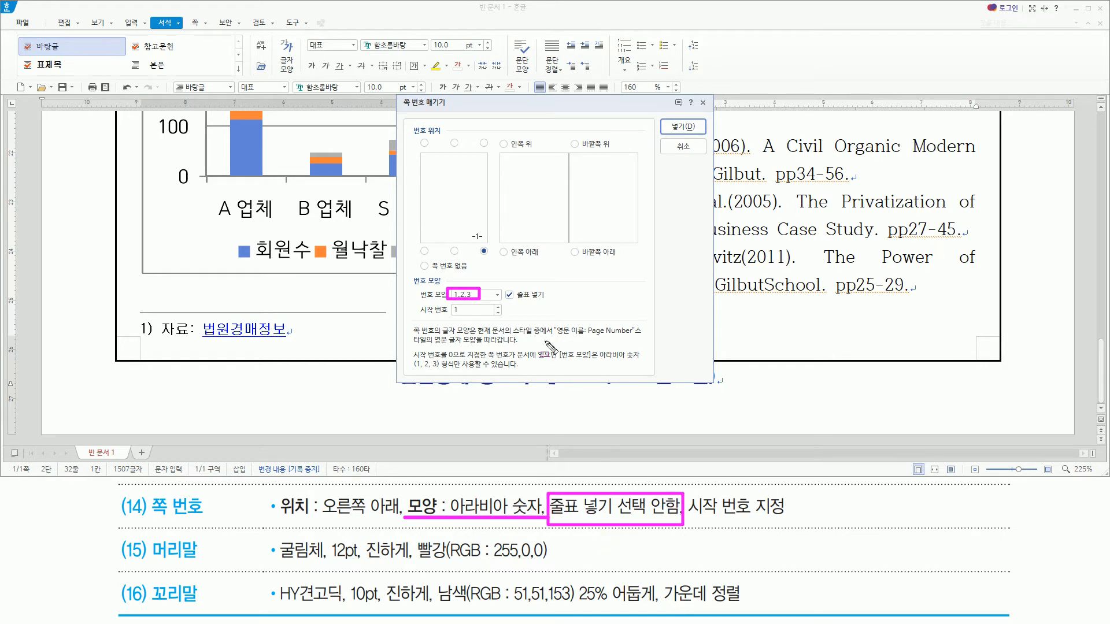
drag(503, 289, 550, 304)
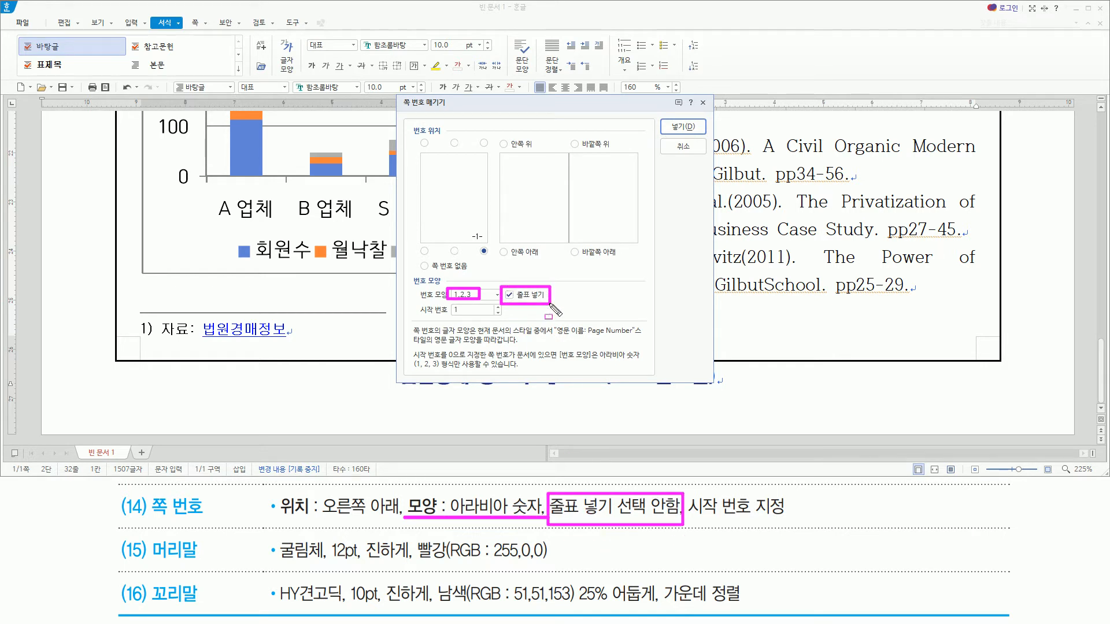
key(Escape)
click(510, 295)
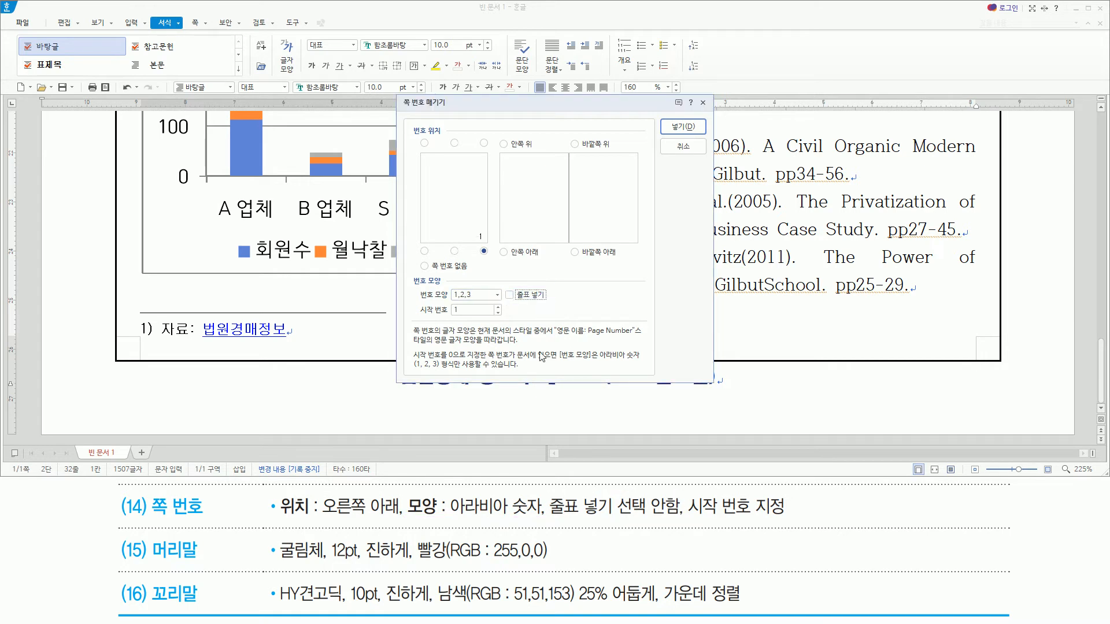
- Set the starting page number to 3, insert the page number and check it beside the footer
drag(686, 516, 785, 516)
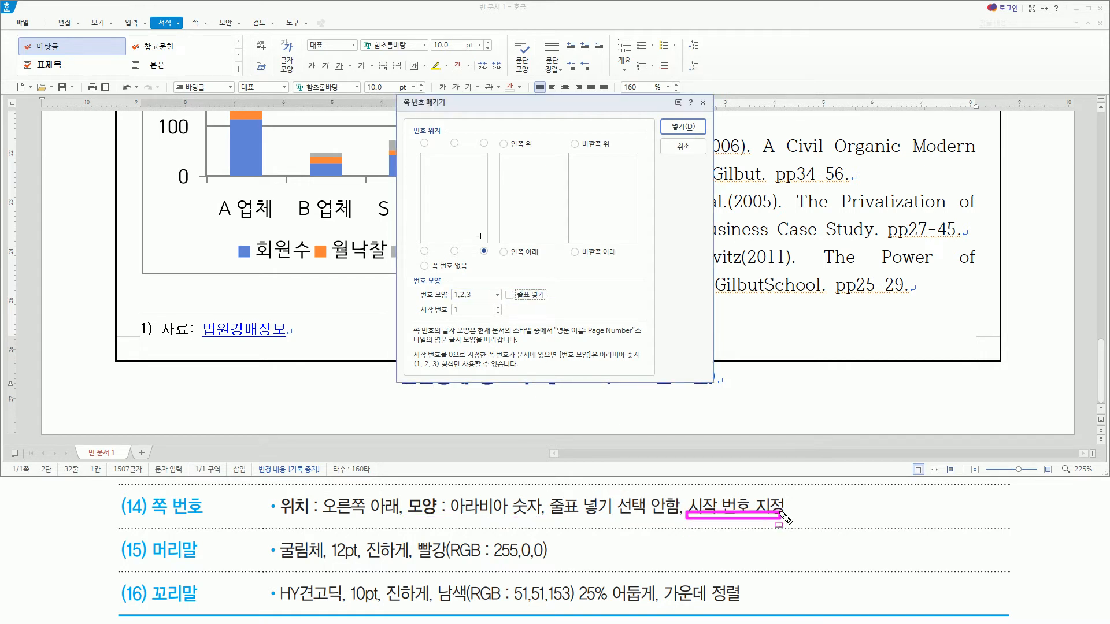
key(Escape)
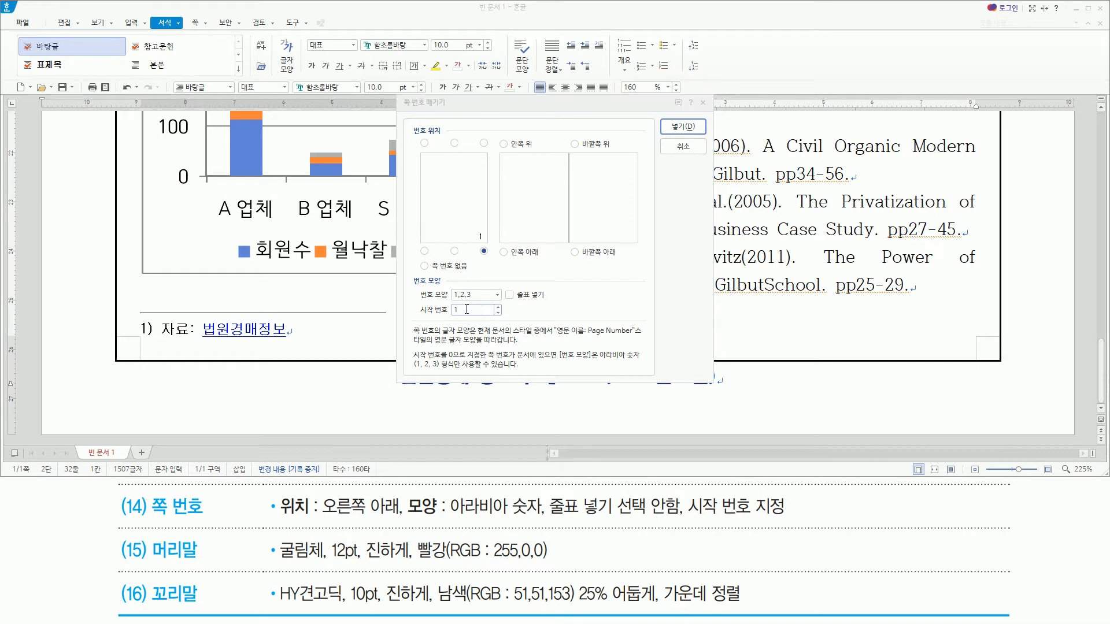
click(498, 307)
click(497, 307)
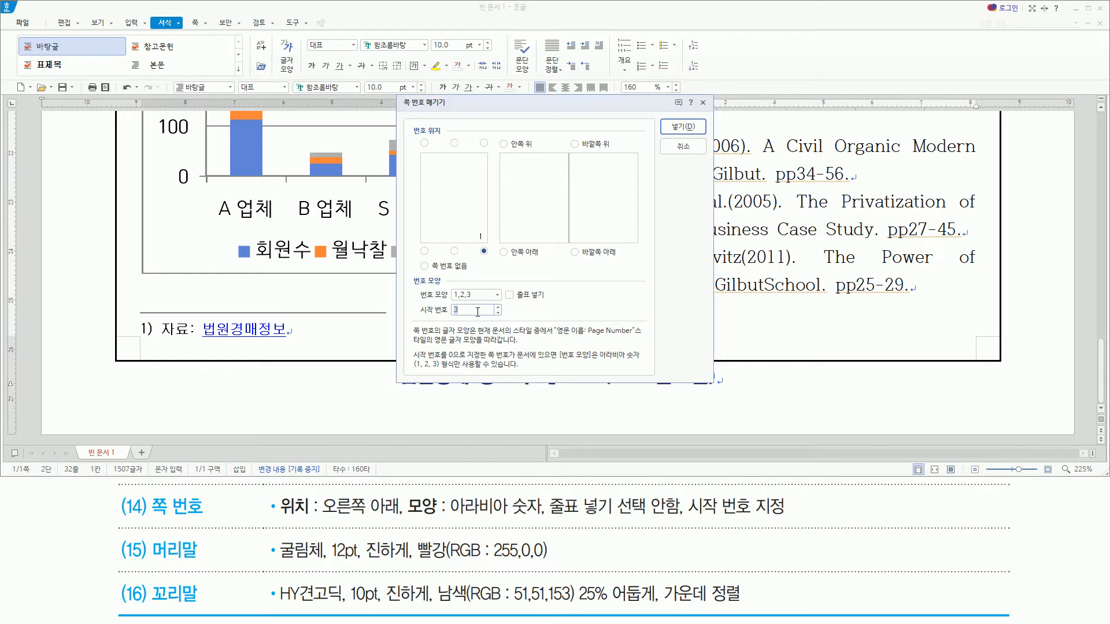
drag(449, 301, 465, 317)
drag(663, 115, 704, 138)
key(Escape)
click(682, 126)
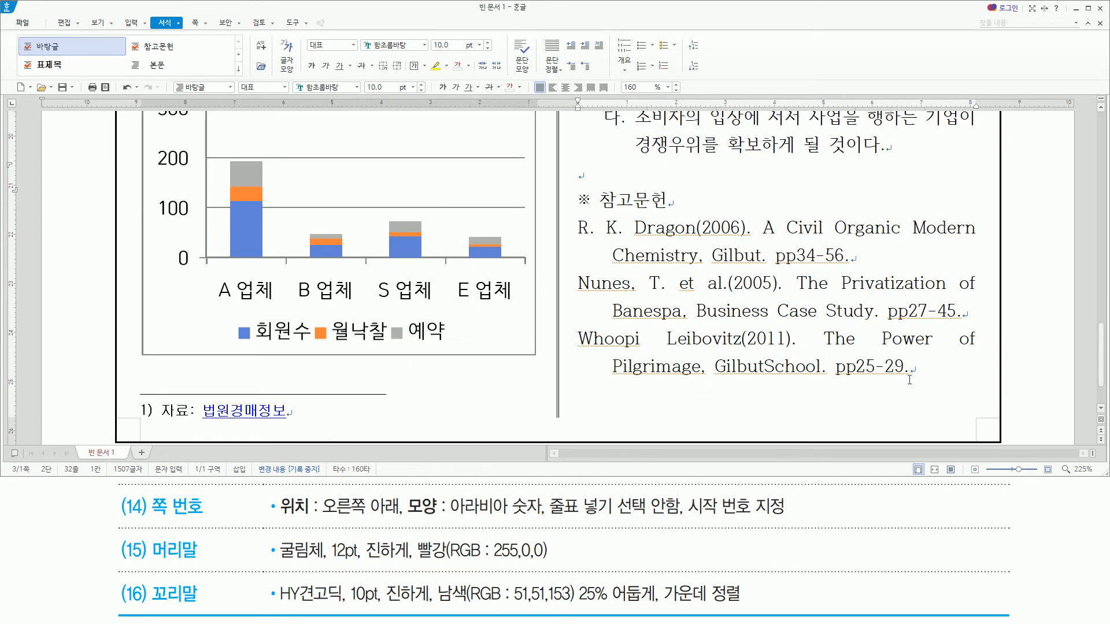
scroll(909, 379, down, 3)
drag(955, 361, 1005, 399)
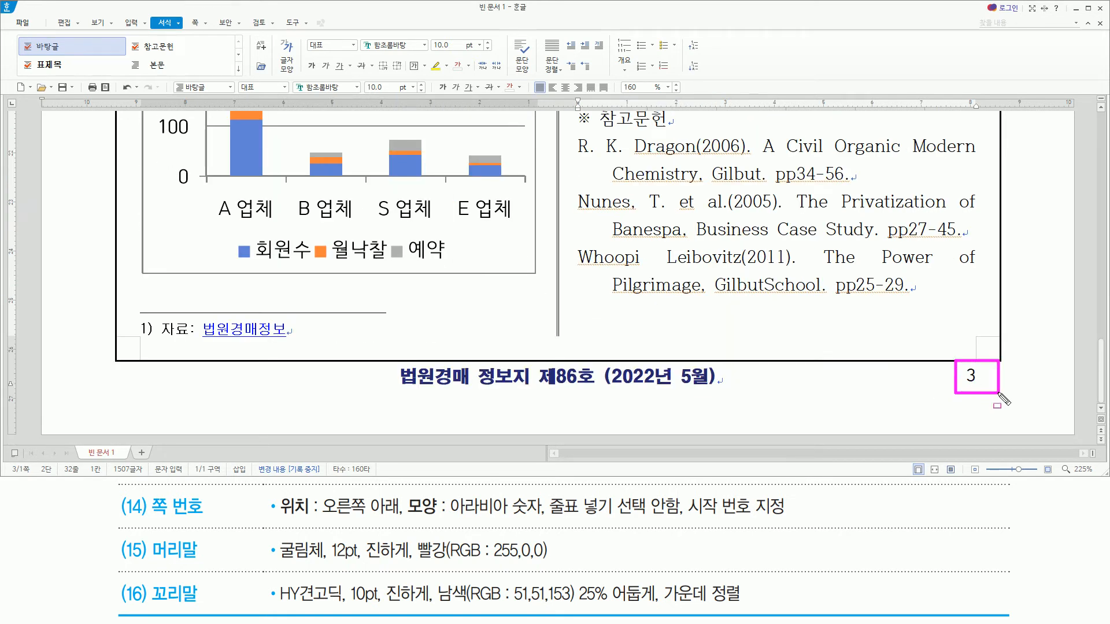
key(Escape)
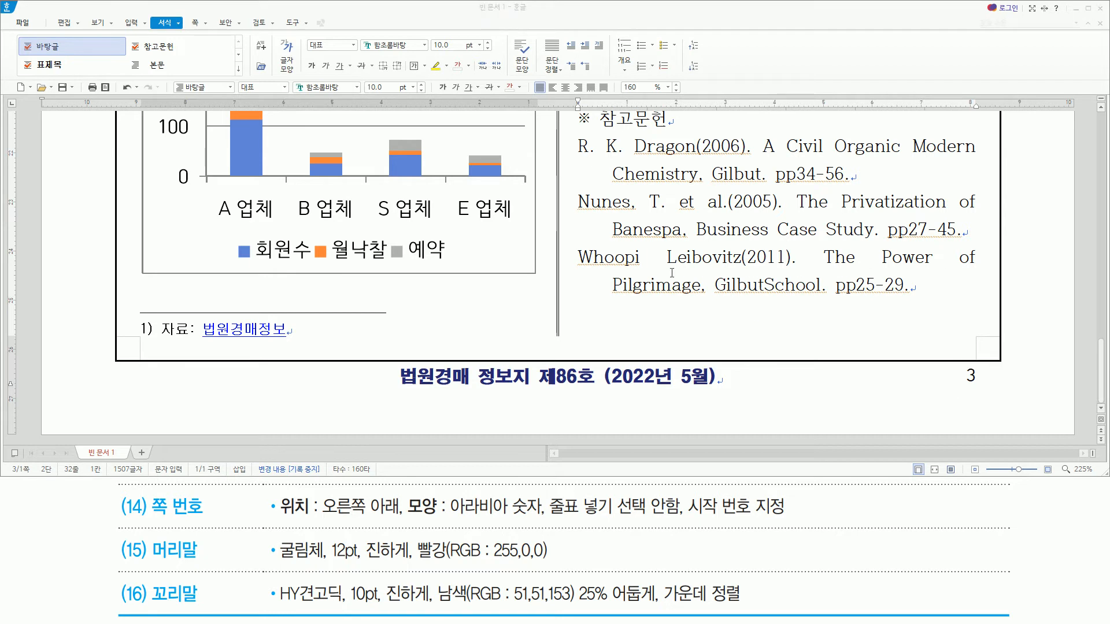
- Maximize the document window, zoom out to 140% and examine the line endings of both columns over the whole page
click(672, 273)
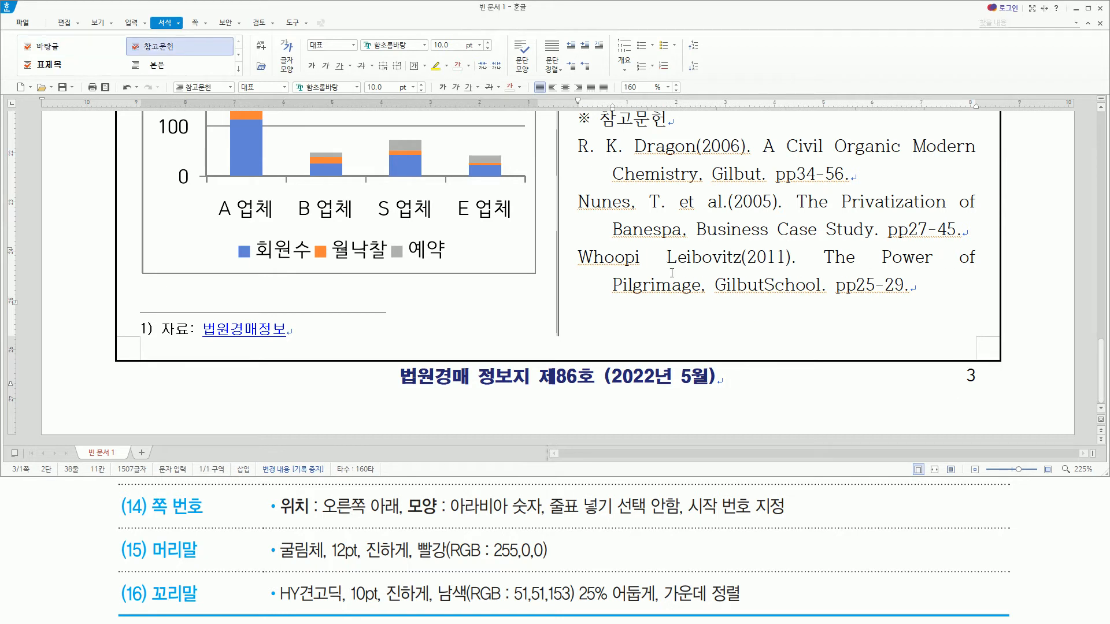
click(1088, 8)
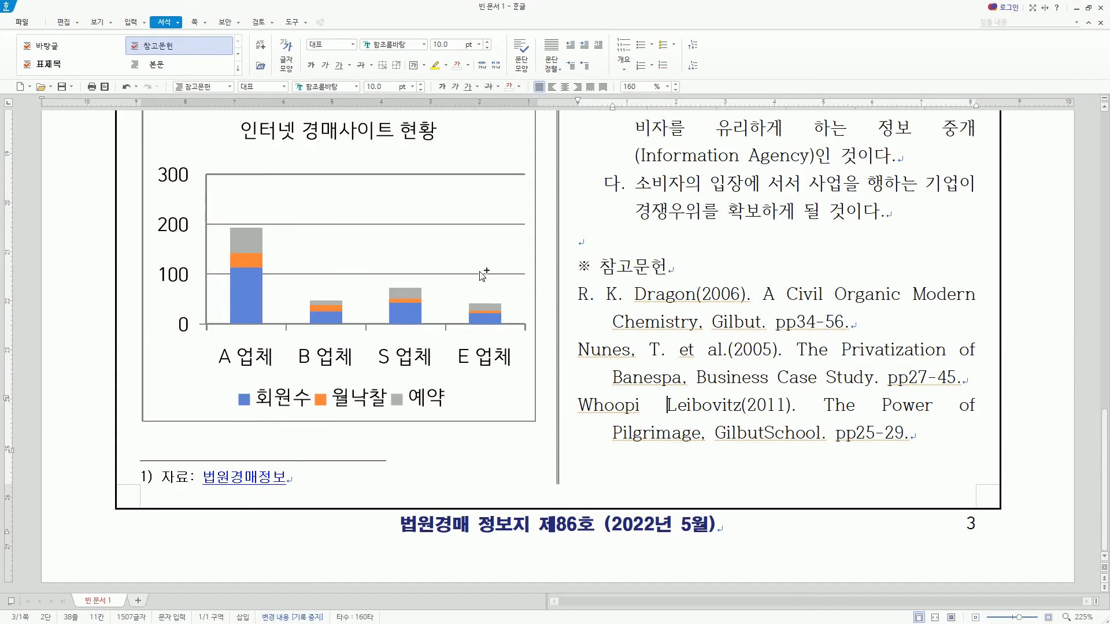
ctrl+scroll(498, 324, down, 3)
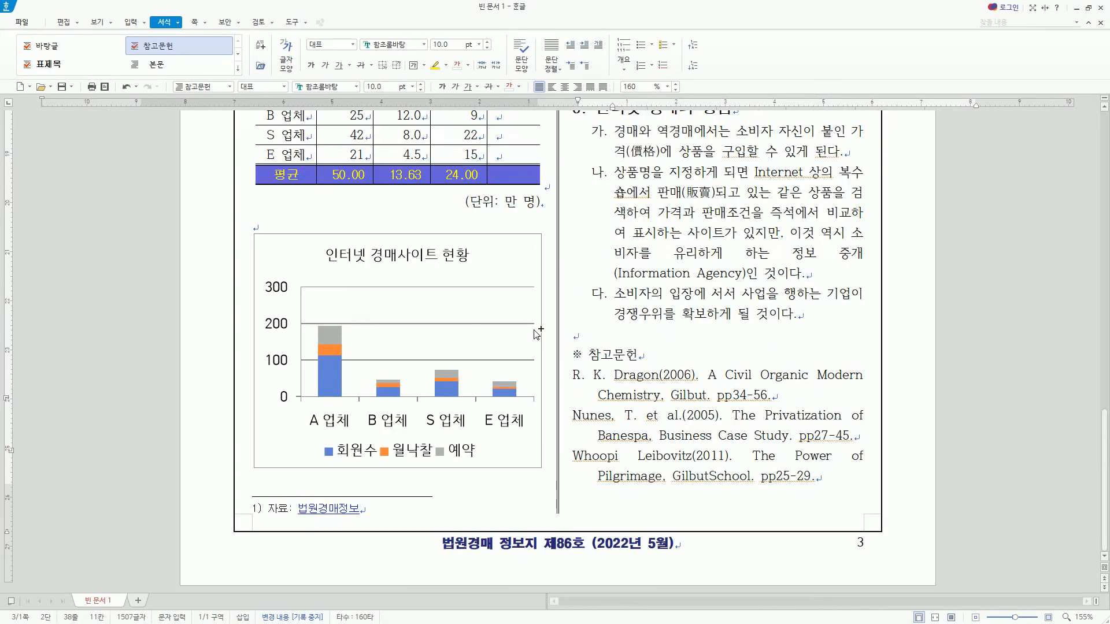
ctrl+scroll(548, 332, down, 1)
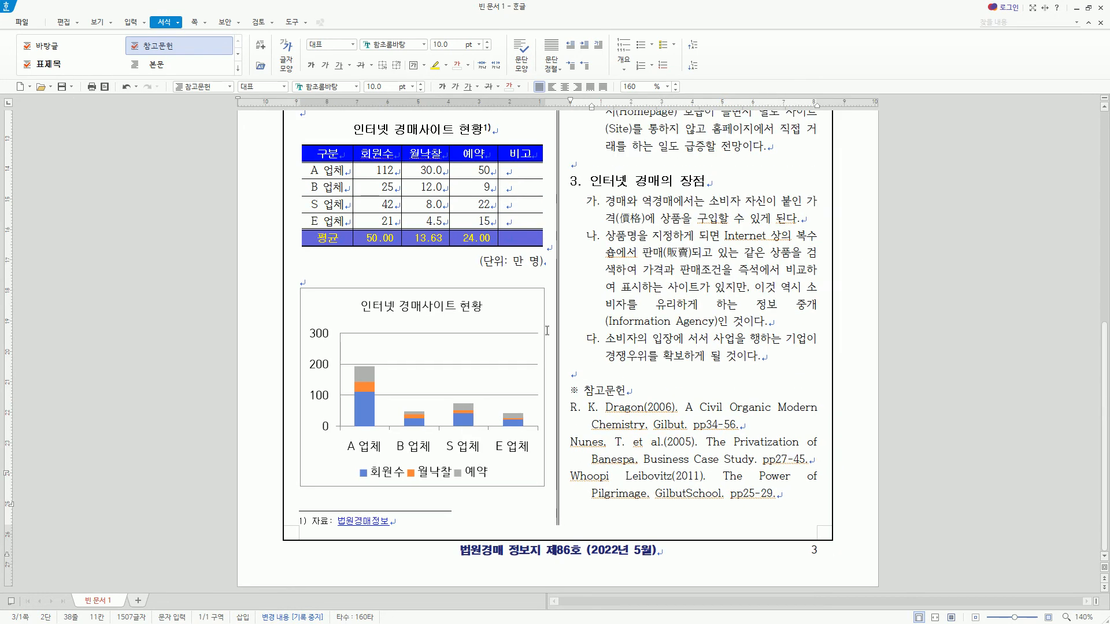
scroll(547, 331, up, 5)
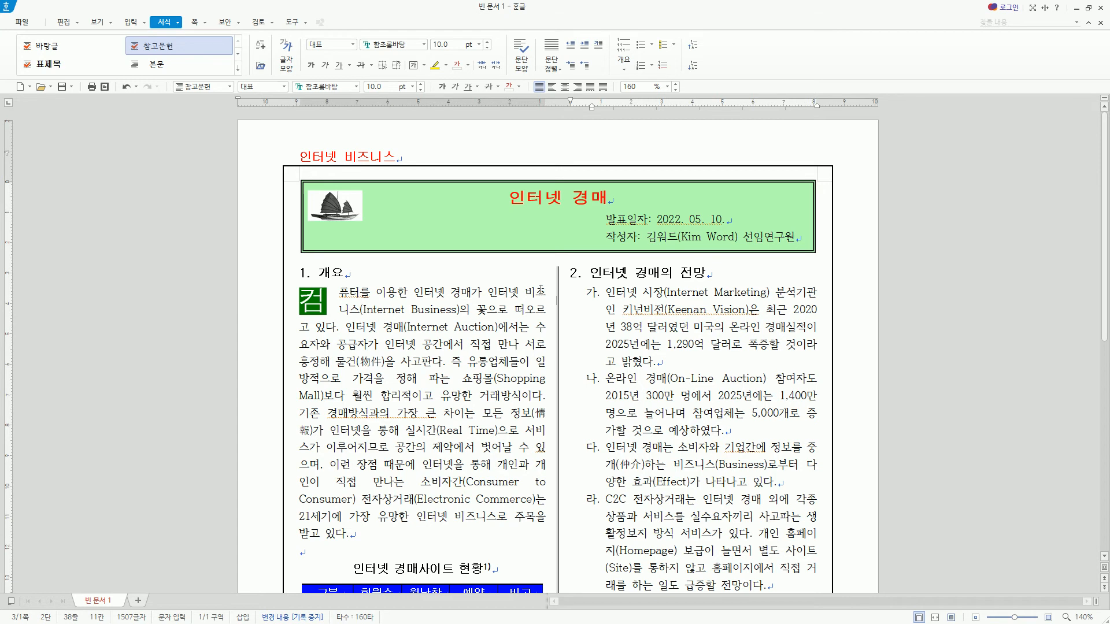
mouse_move(532, 280)
mouse_down()
mouse_move(549, 296)
mouse_move(553, 541)
mouse_up()
drag(807, 278, 832, 596)
key(Escape)
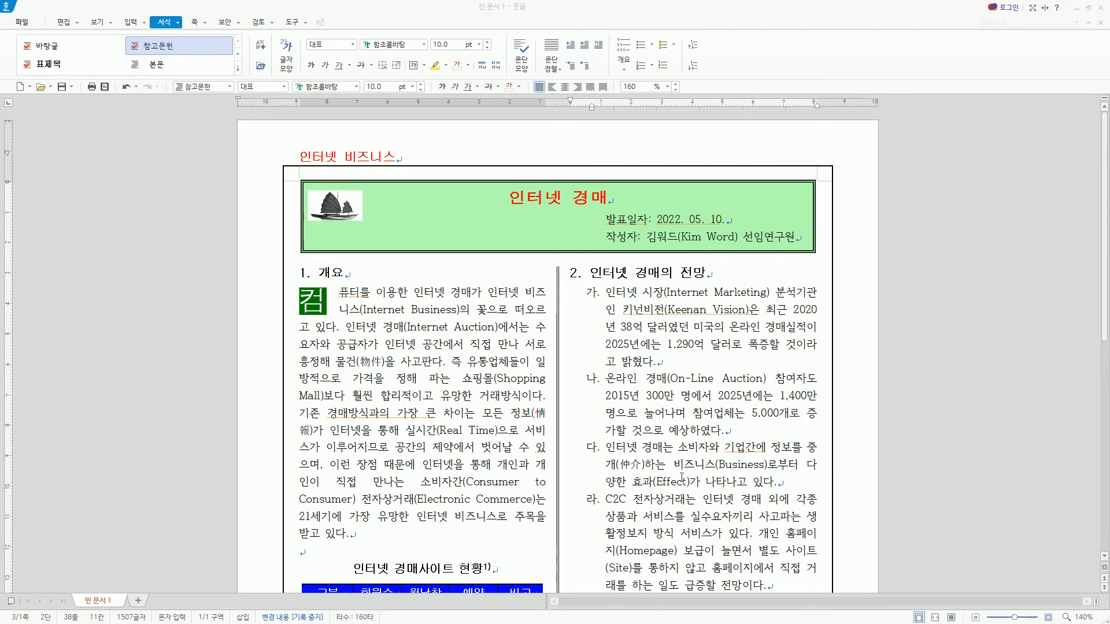
scroll(682, 477, down, 5)
scroll(682, 477, down, 2)
key(ctrl+2)
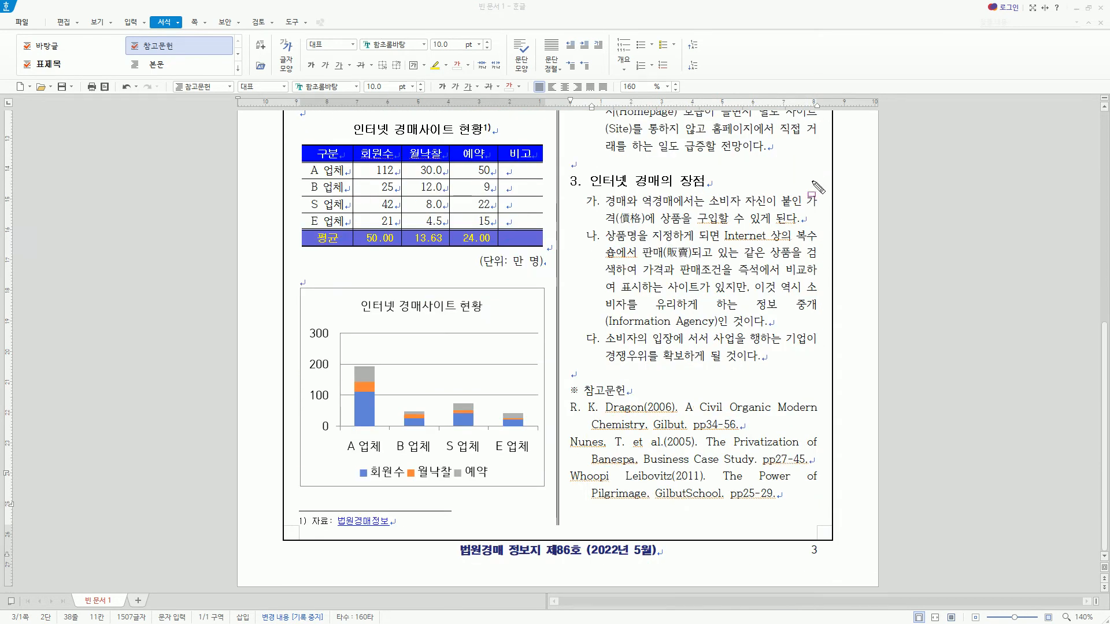
drag(804, 177, 825, 527)
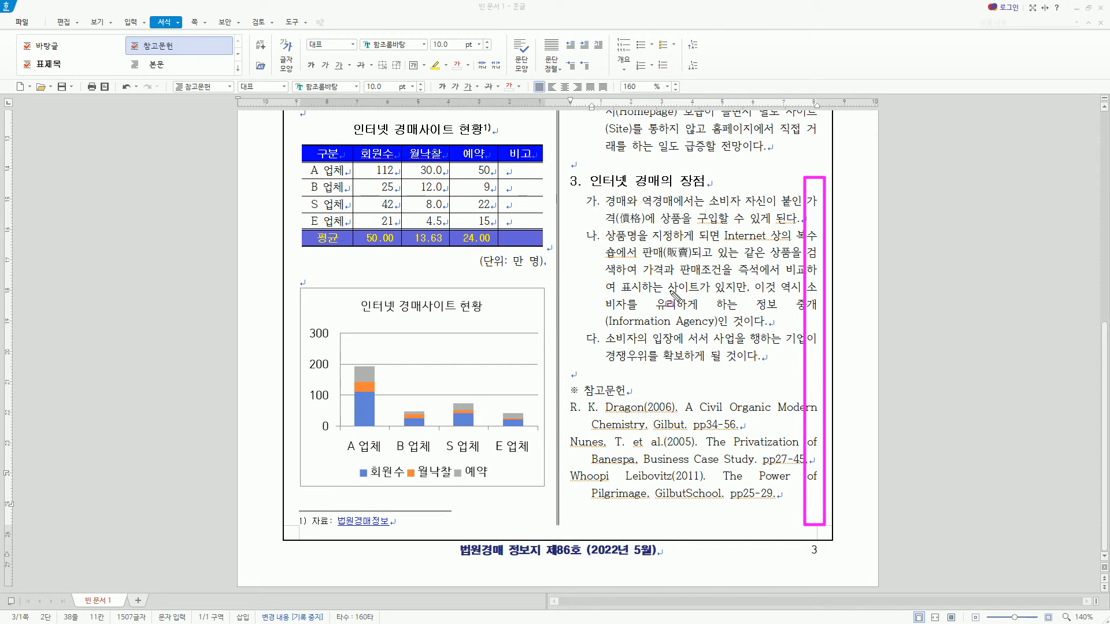
key(Escape)
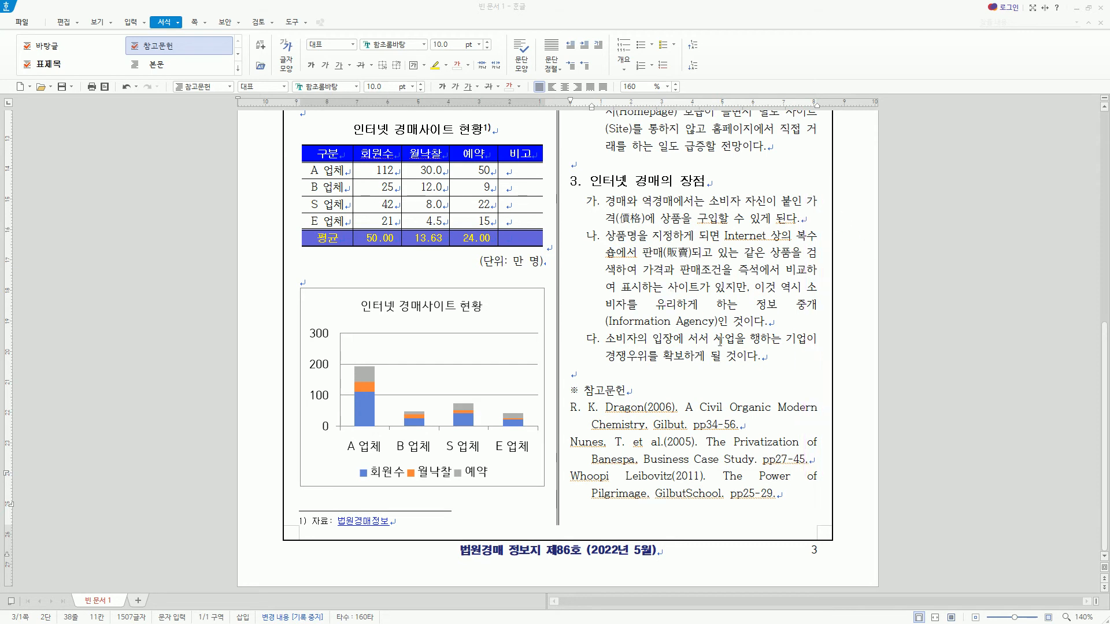
scroll(719, 341, up, 8)
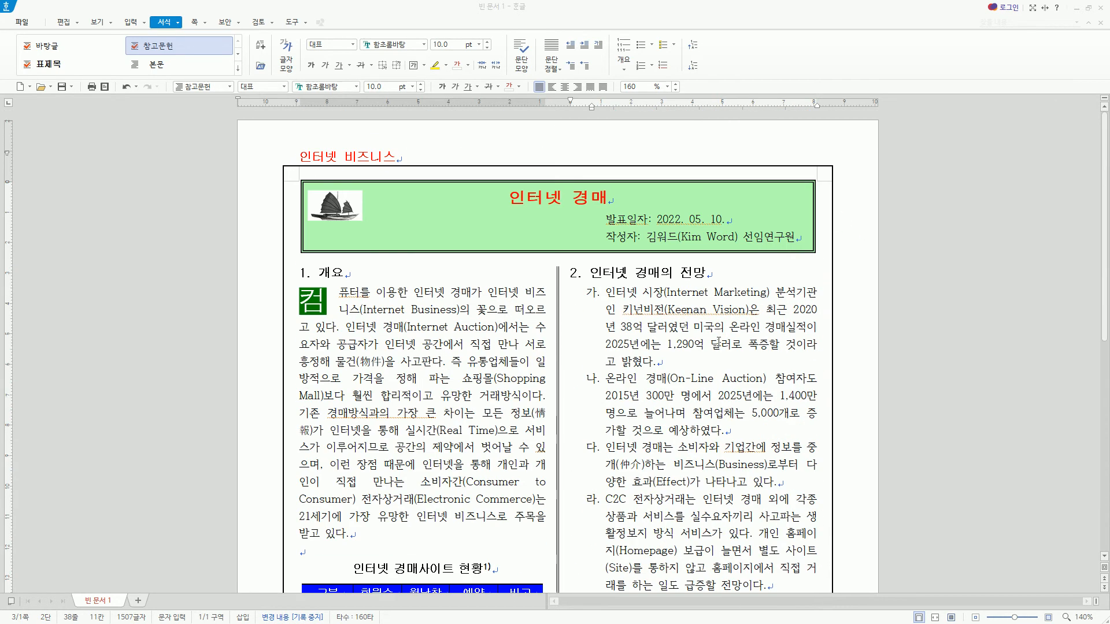